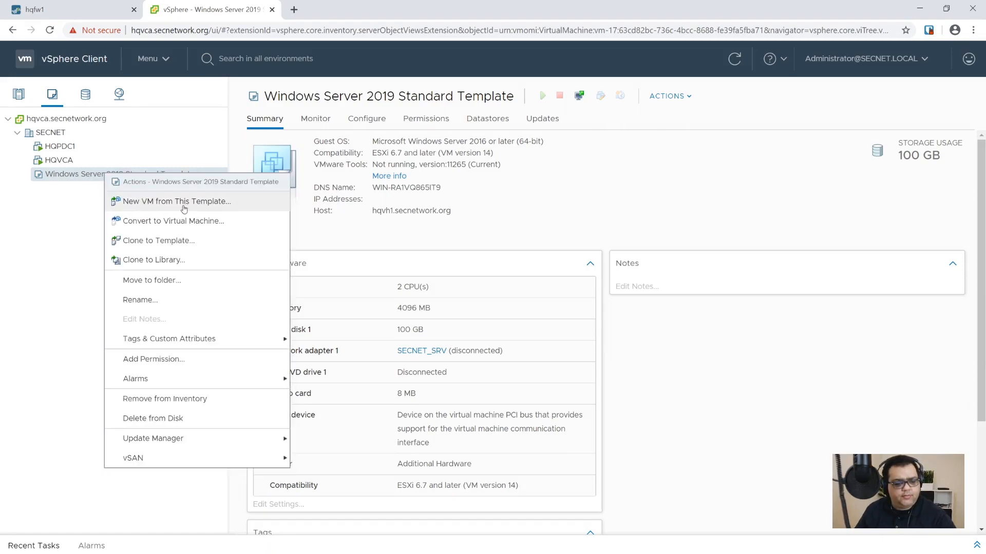
- Start a new VM from the Windows Server 2019 template and name it HQADMIN
click(141, 201)
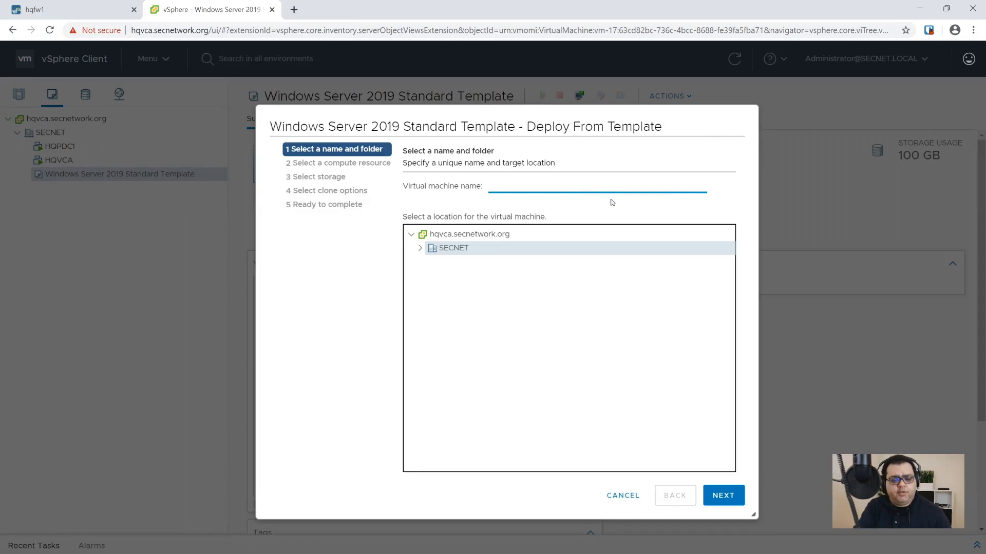
text(HQADMIN)
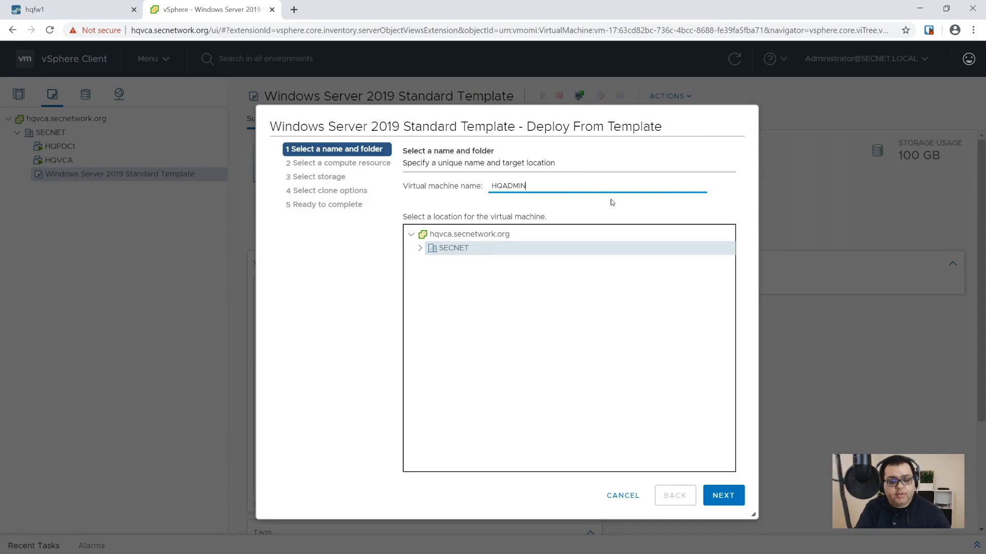
click(612, 202)
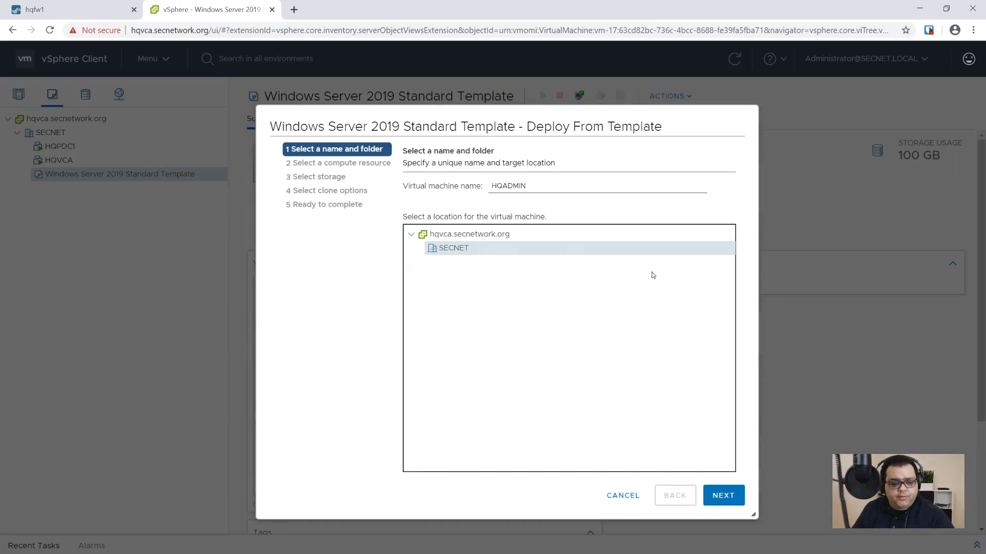
click(723, 496)
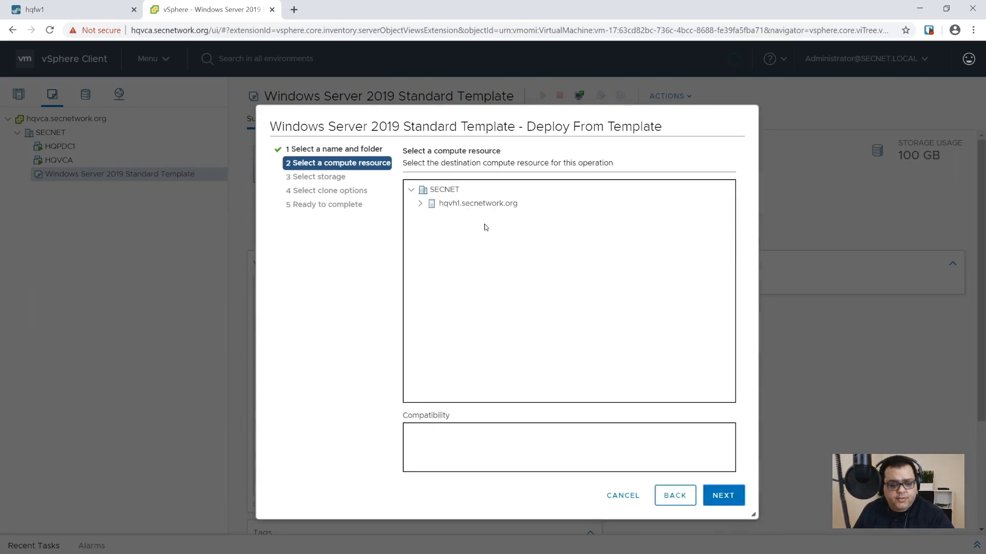
- Place the VM on host hqvh1.secnetwork.org with storage on hqvh1_datastore1
click(457, 204)
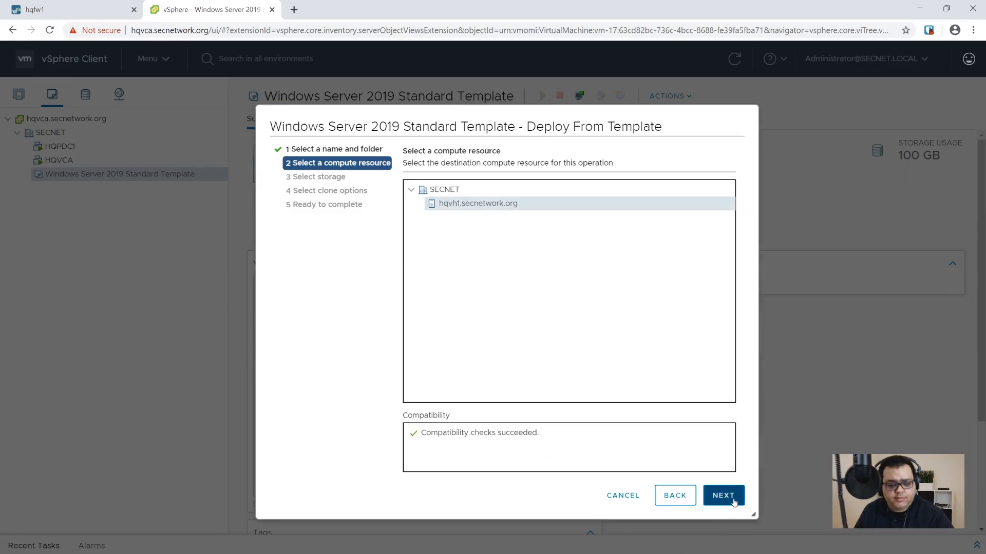
click(727, 497)
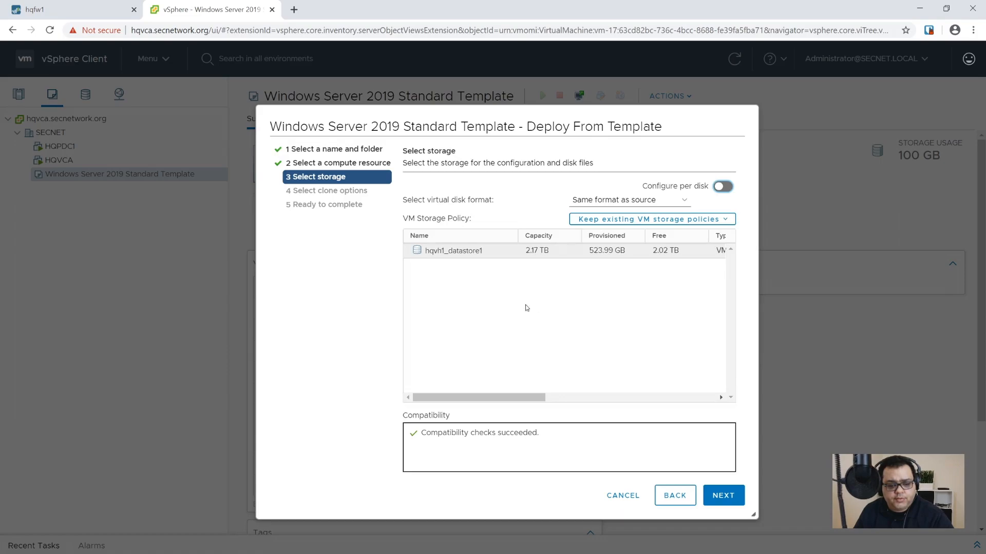
click(461, 255)
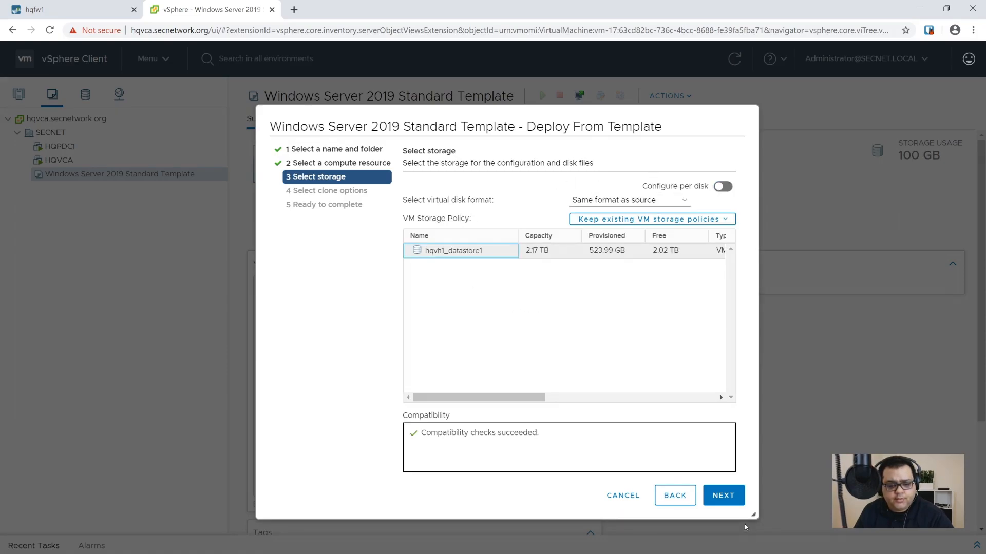
click(723, 498)
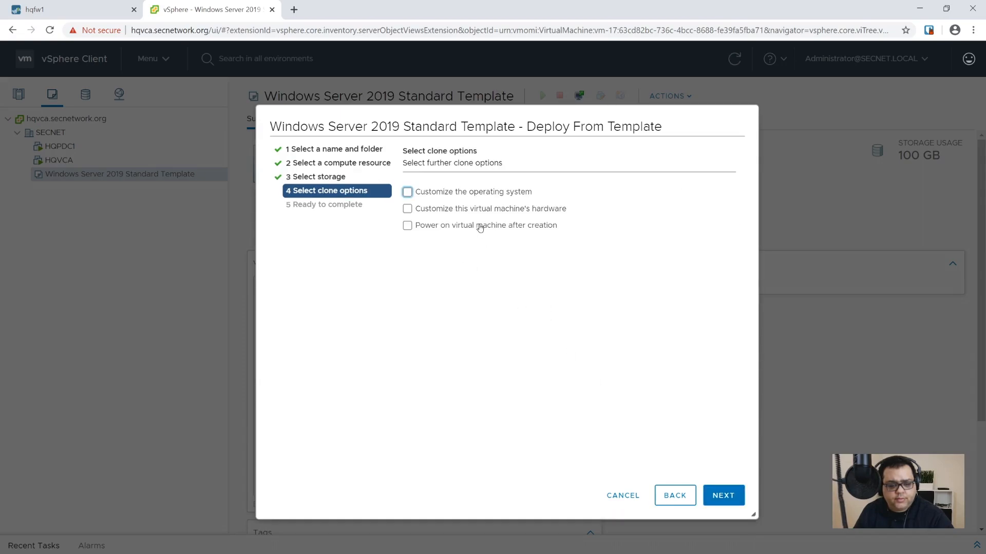
- Enable OS customization and power-on, choosing the Windows Server 2019 Standard spec
click(482, 197)
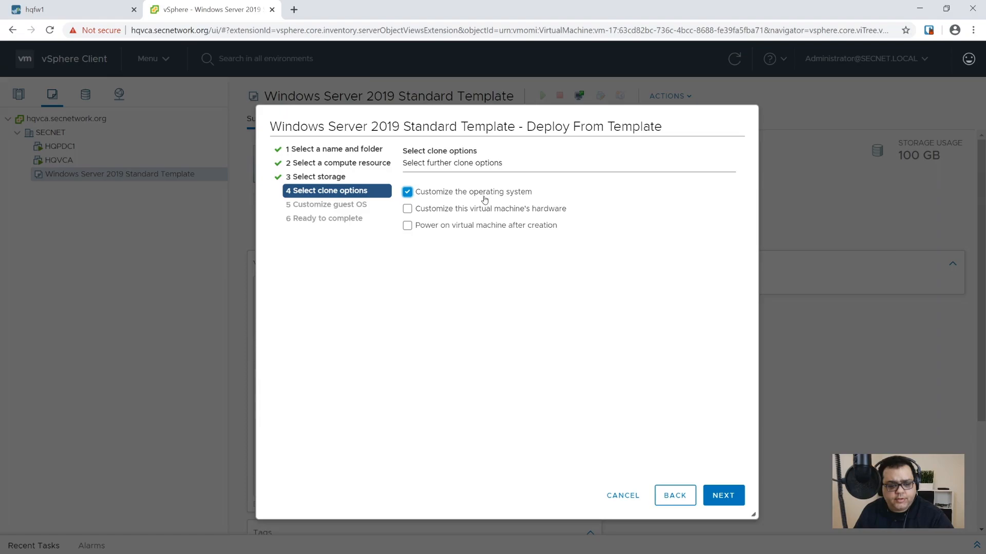
click(474, 230)
click(724, 495)
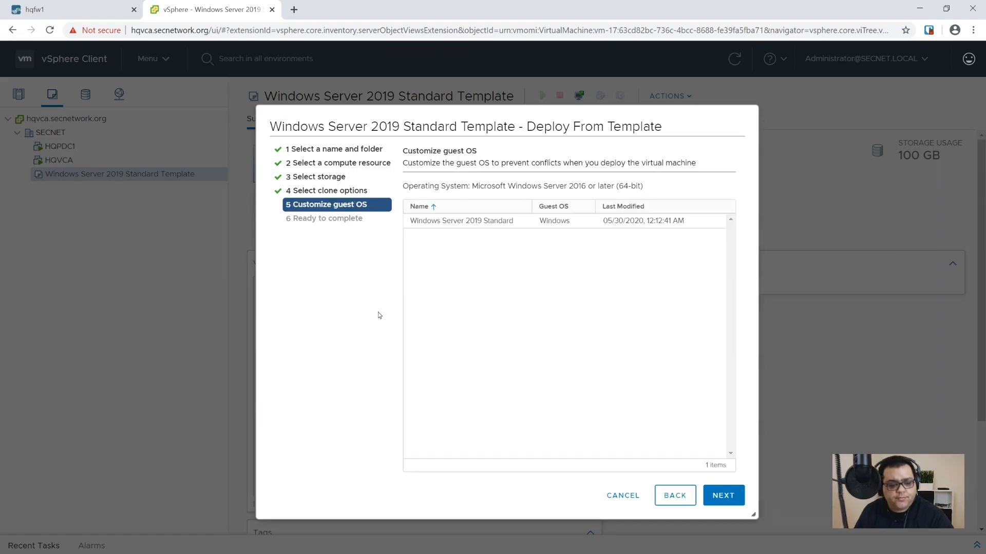
click(438, 226)
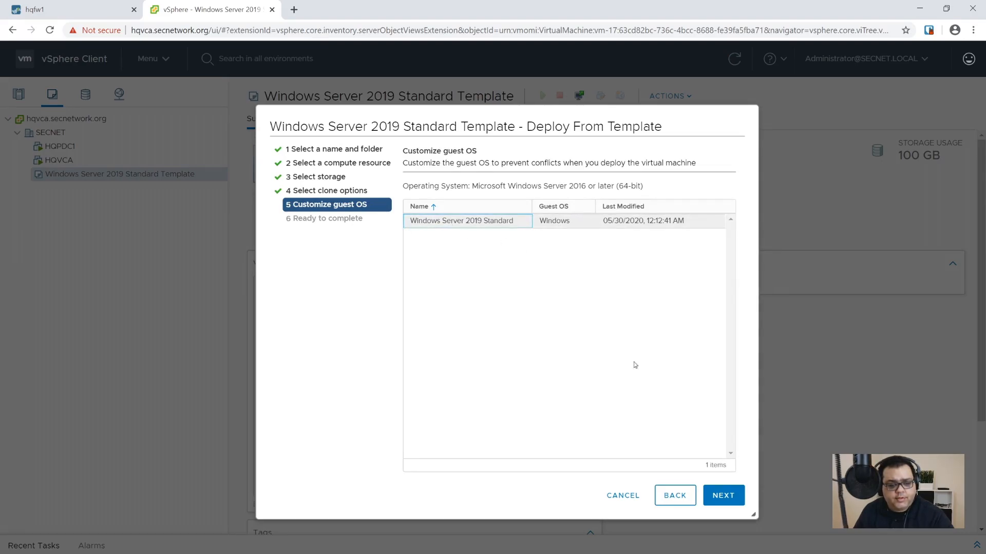
click(721, 496)
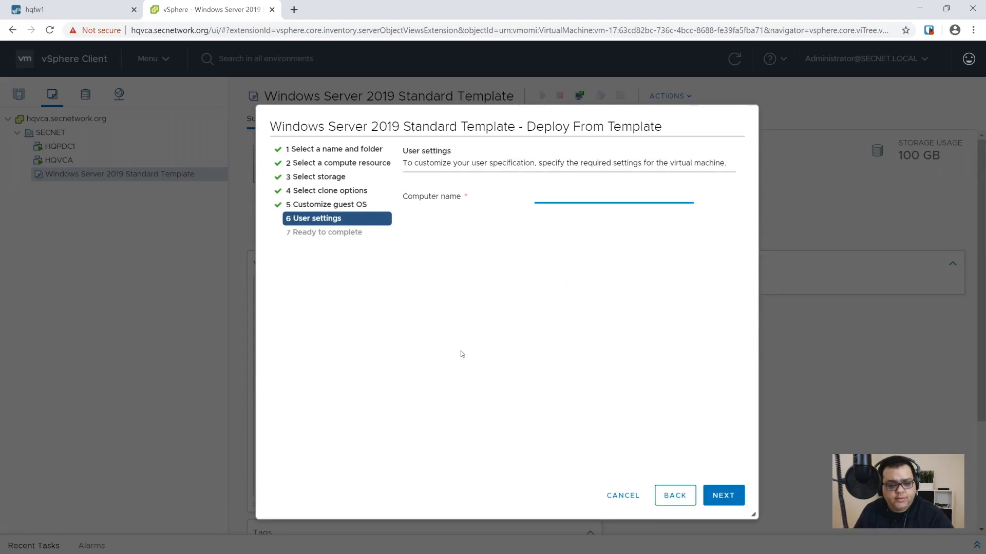
- Enter computer name hqadmin and finish creating the VM
text(hqadmin)
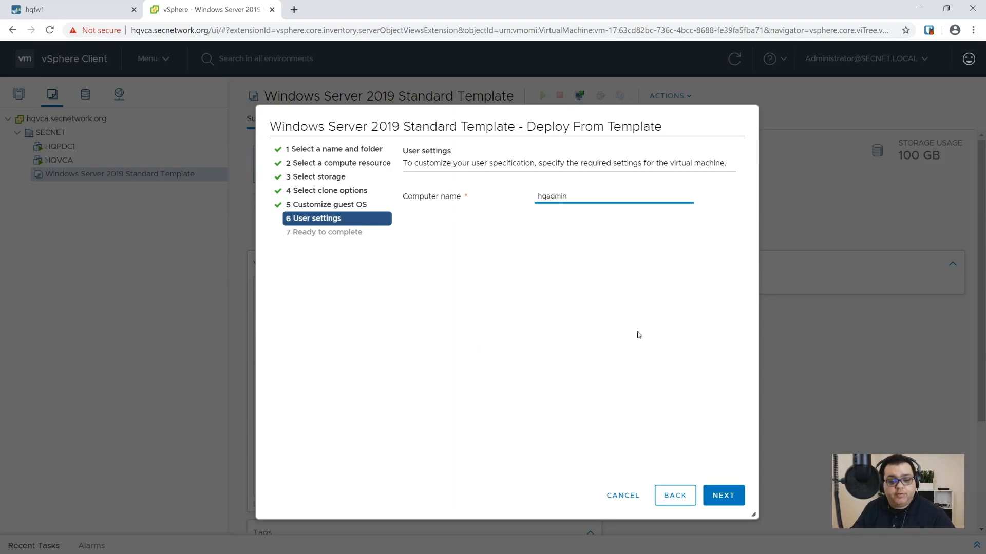
click(723, 495)
click(723, 495)
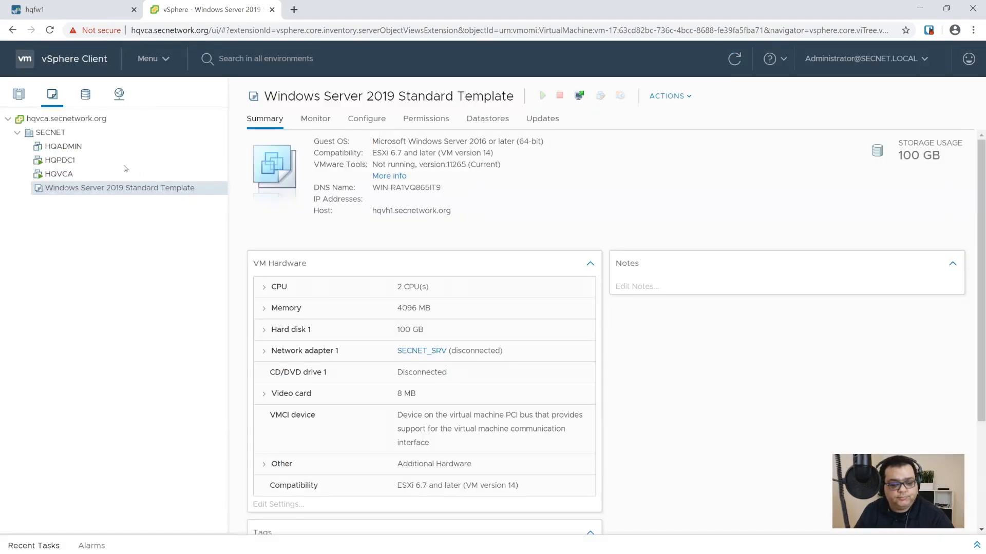
- Select HQADMIN, show Recent Tasks, and launch its web console in a new tab
click(89, 152)
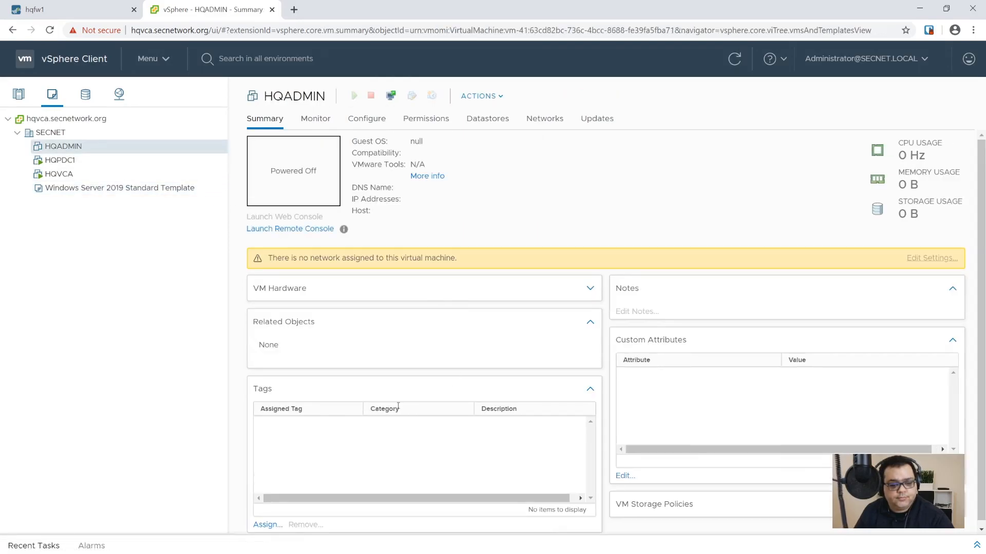
click(36, 545)
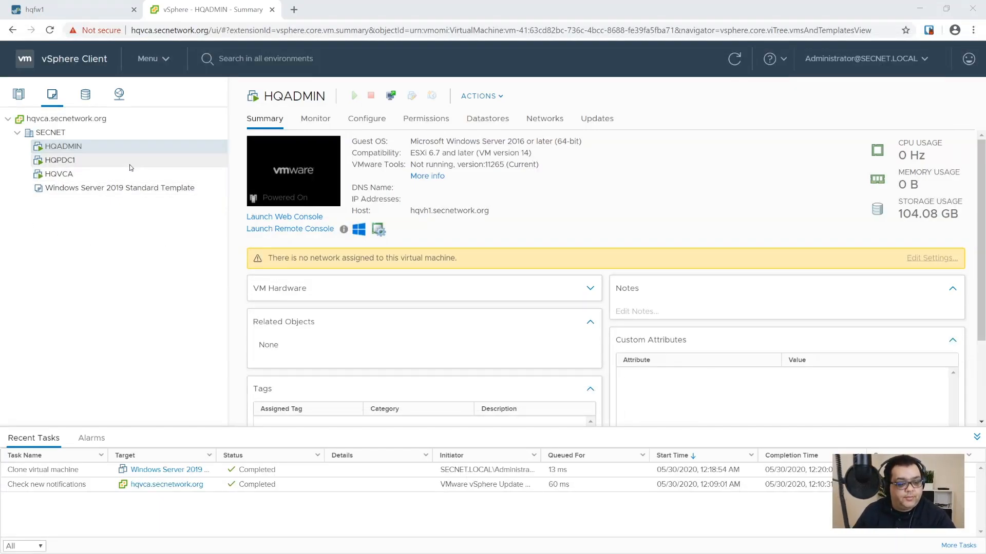
click(281, 176)
click(641, 353)
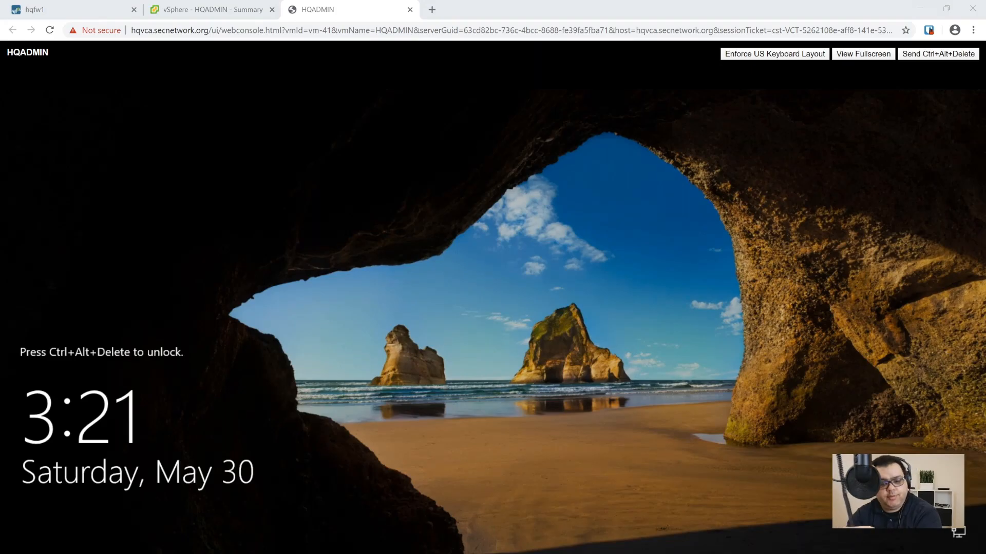
- Return to the HQADMIN console tab and send Ctrl+Alt+Delete to reach sign-in
key(ctrl+shift+Tab)
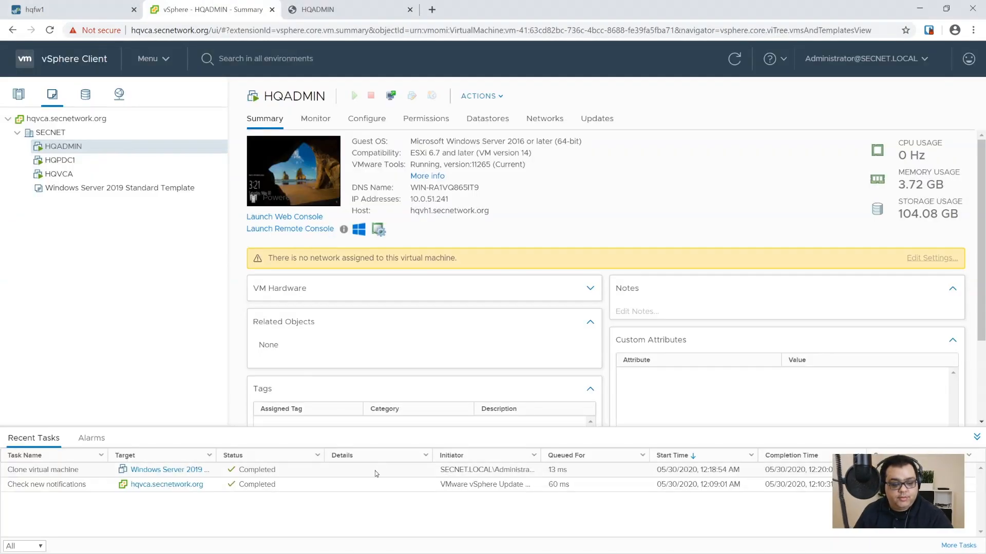
click(304, 8)
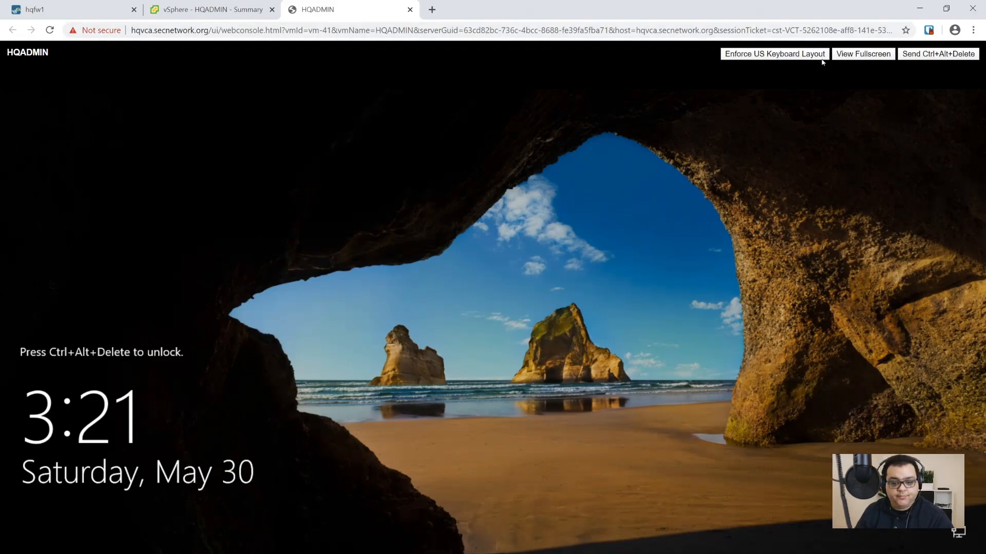
click(924, 54)
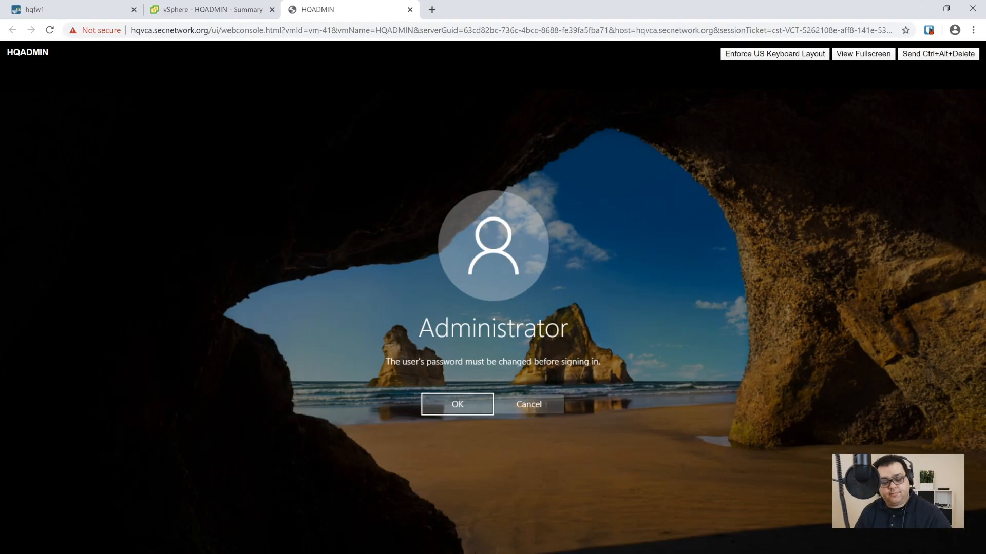
- Set and confirm a new Administrator password, then sign in to the desktop
key(Return)
text(••••••••••••••)
key(Tab)
text(••••••••••••••)
key(Return)
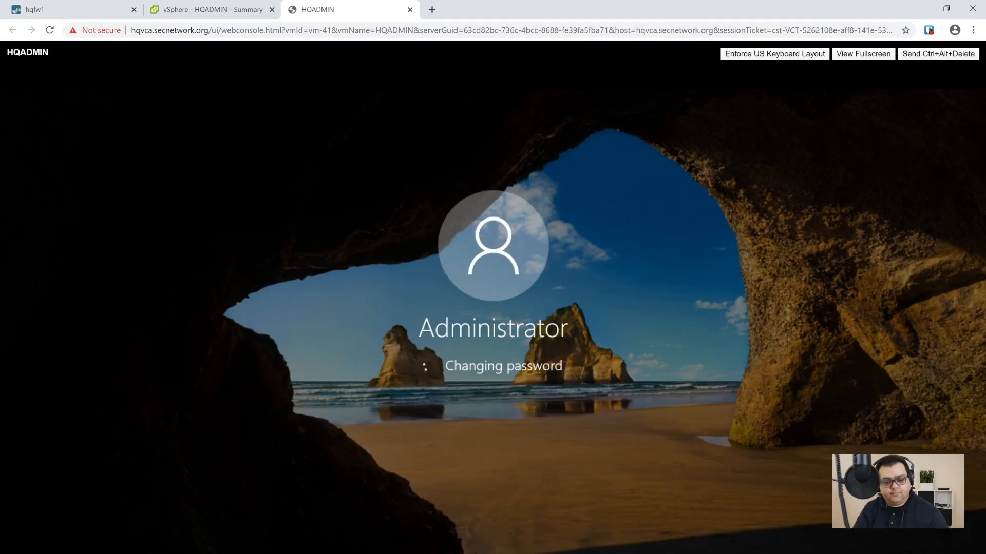
key(Return)
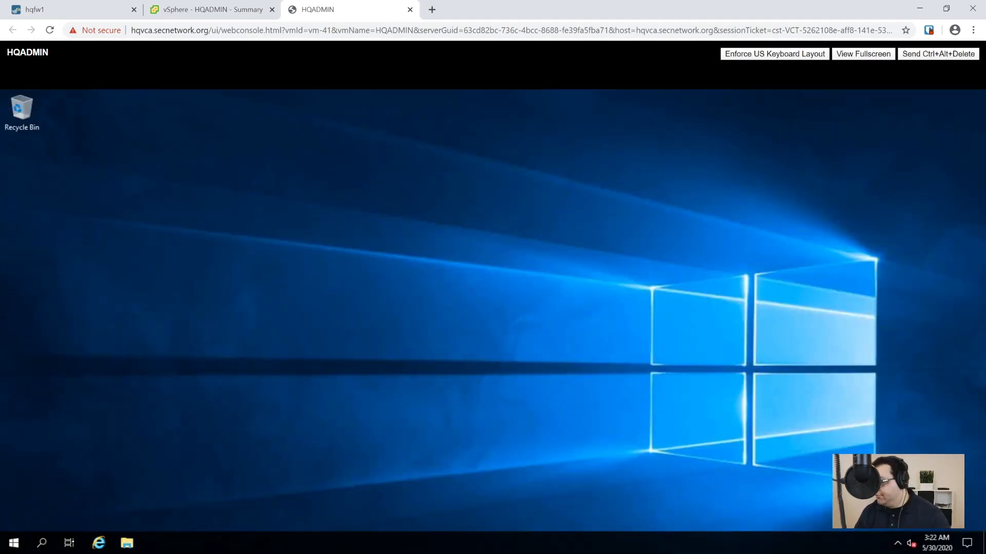
- Dismiss the Networks flyout and let HQADMIN restart to the SECNET policy notice
click(712, 308)
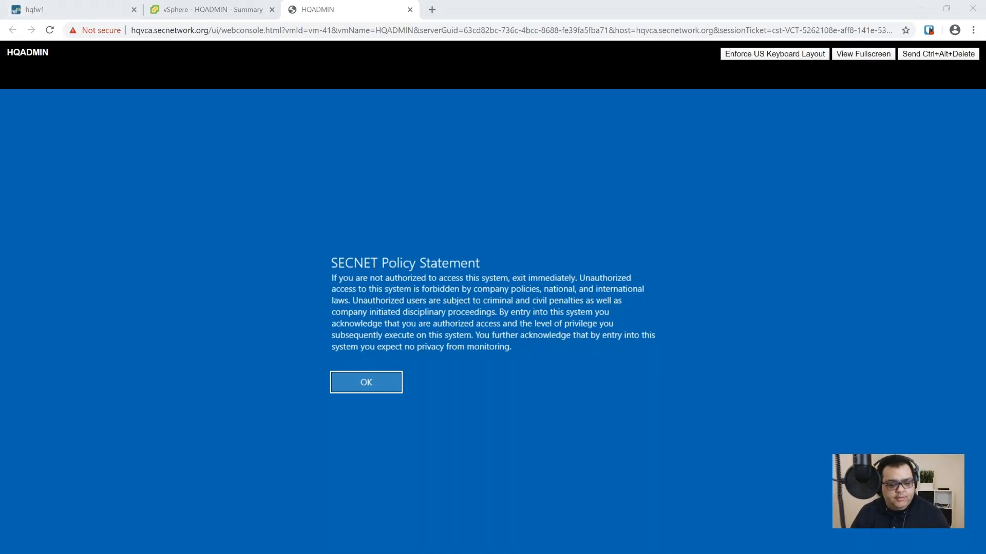
- Accept the SECNET policy statement and first sign-in message, then switch to the domain controller session
click(375, 382)
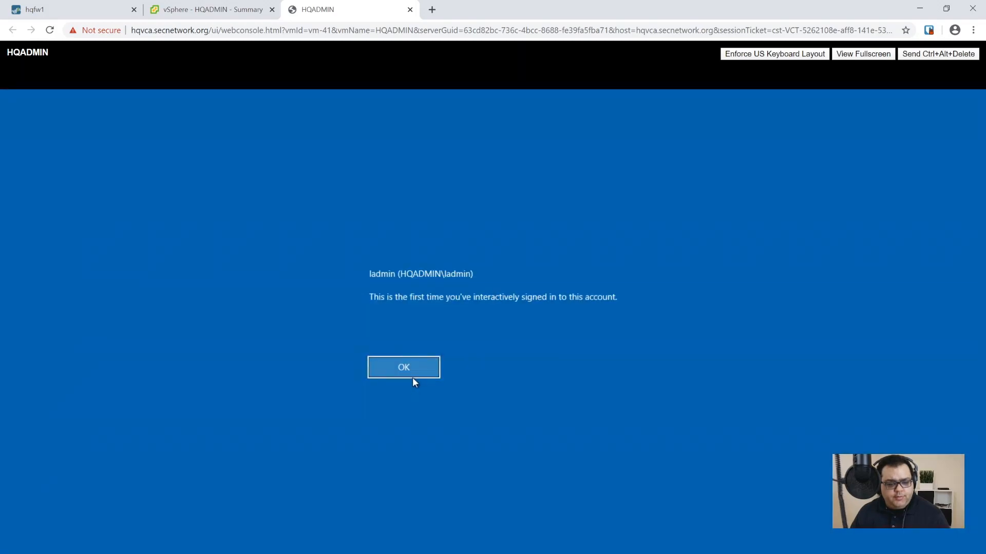
click(383, 373)
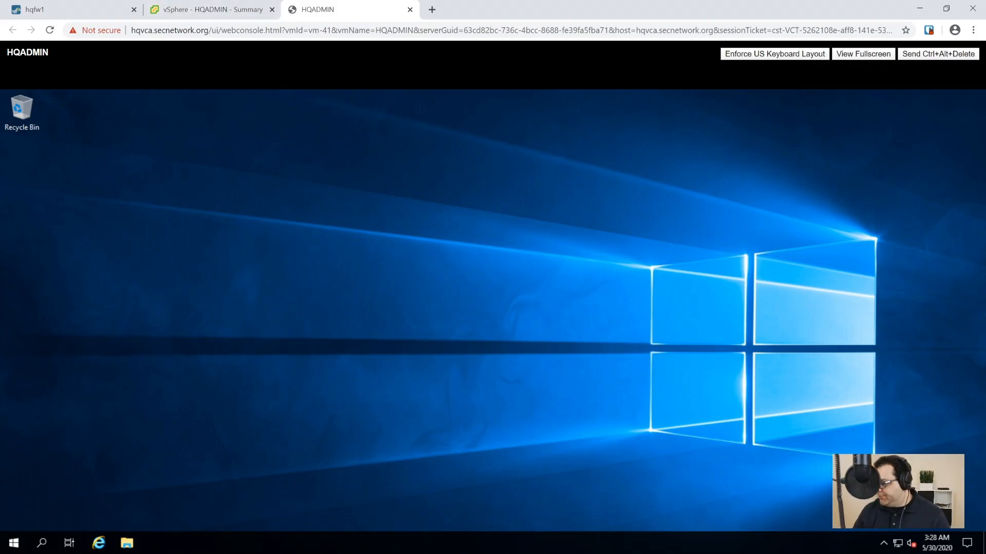
key(alt+Tab)
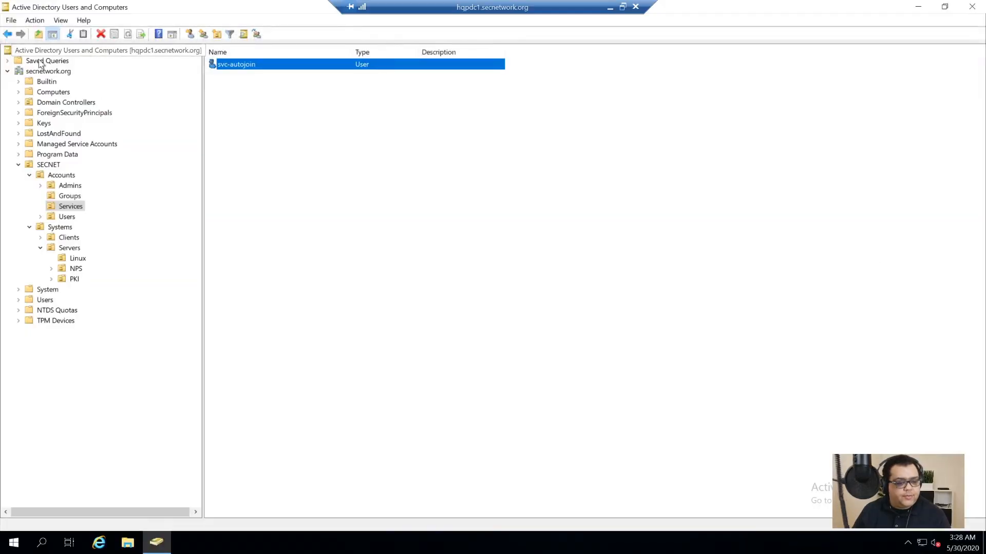
- Show the Computers container and select the HQADMIN and HQVCA accounts
click(58, 94)
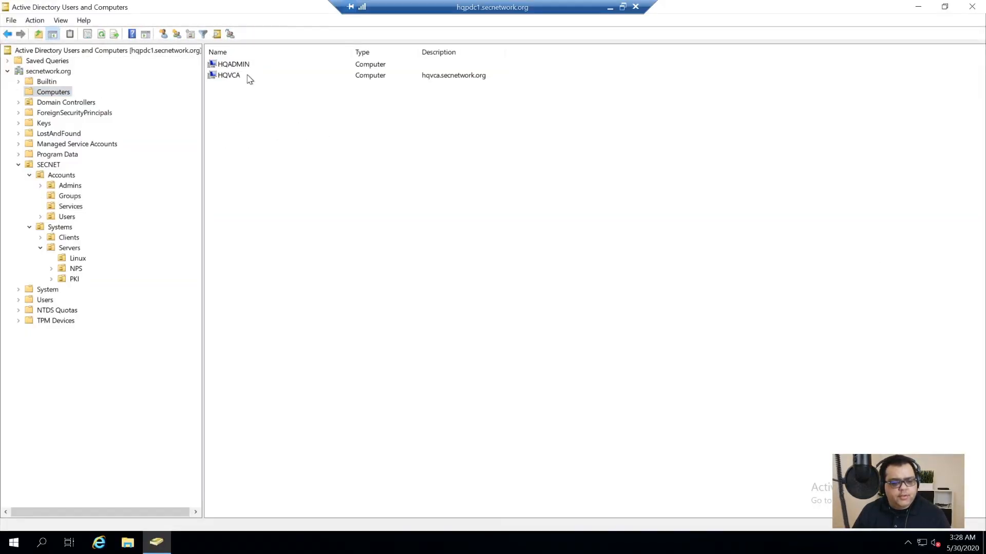
click(216, 68)
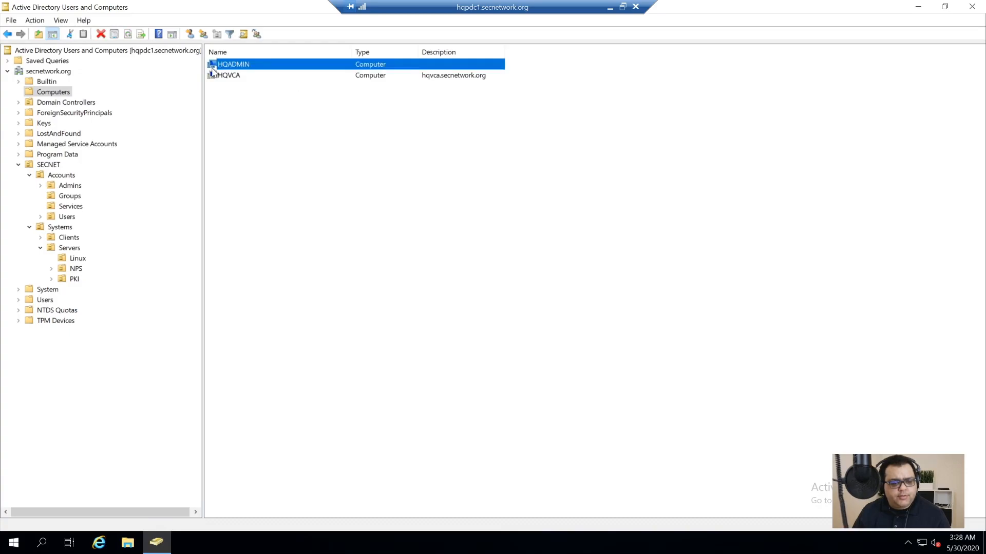
ctrl+click(218, 77)
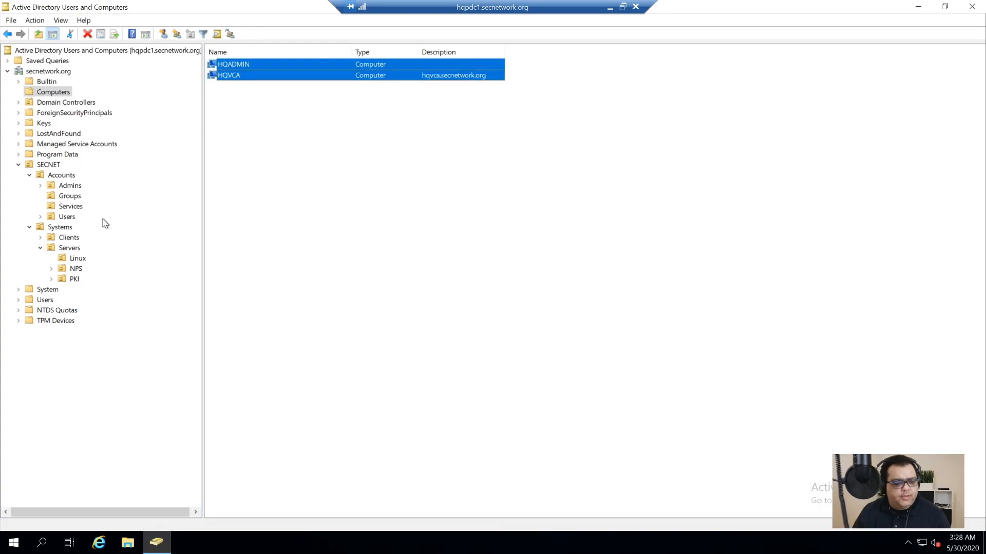
click(320, 227)
- Refresh the Computers list, then bring up the New menu on the Servers OU
right_click(320, 223)
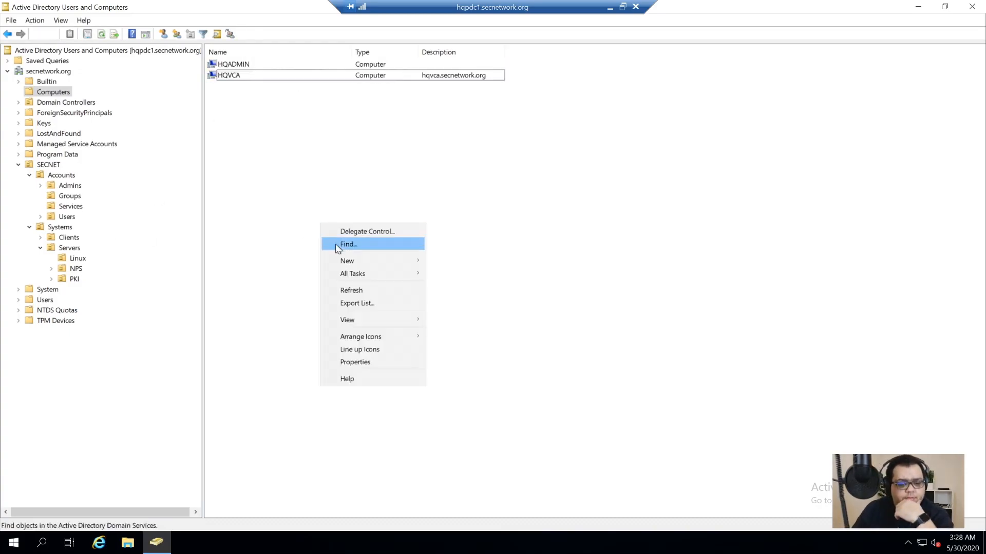
click(377, 290)
click(260, 66)
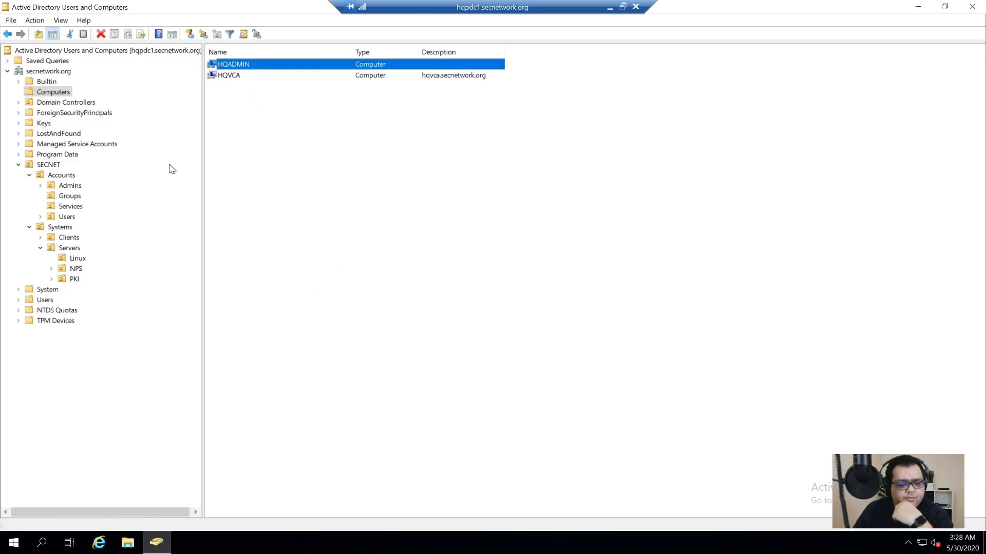
right_click(60, 249)
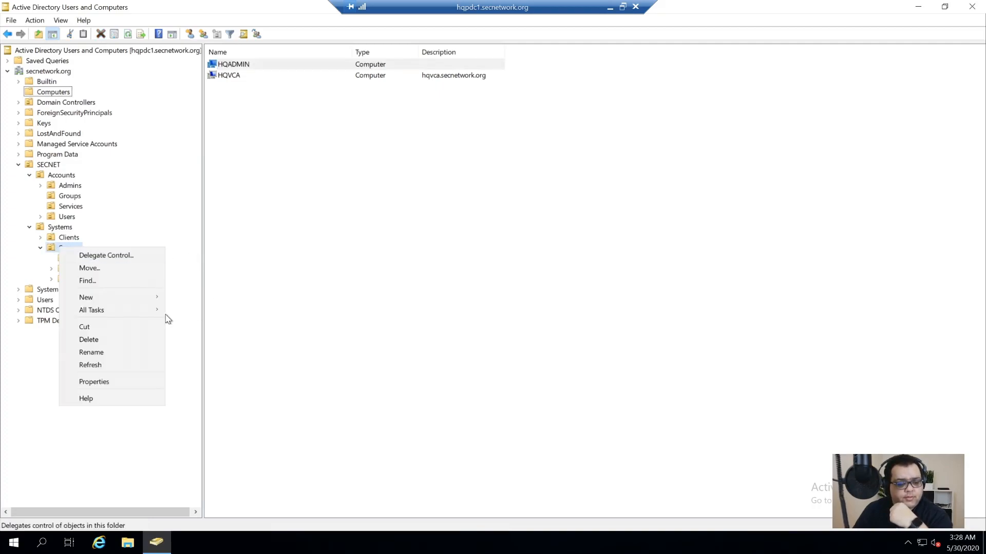
mouse_move(147, 299)
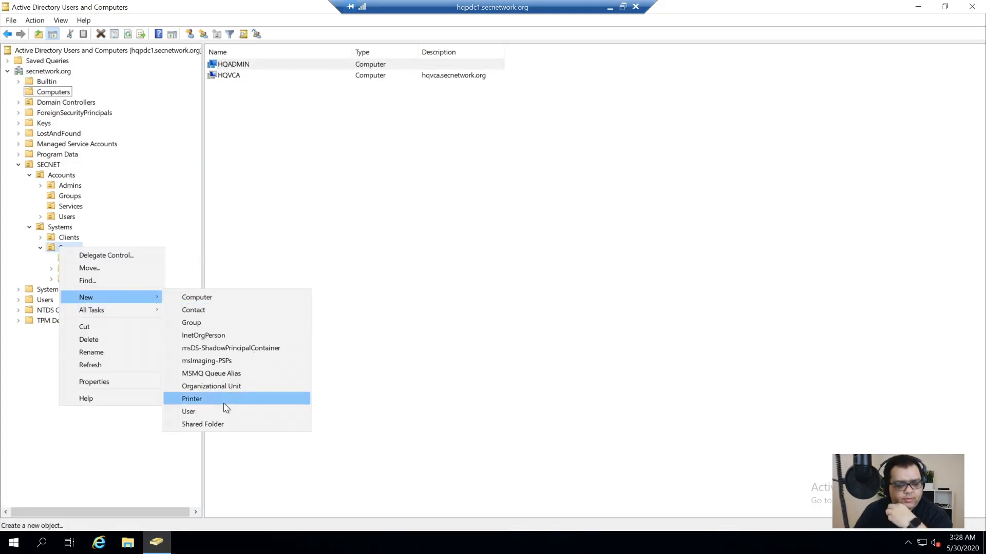
- Create an organizational unit named ADMIN under Servers
click(236, 386)
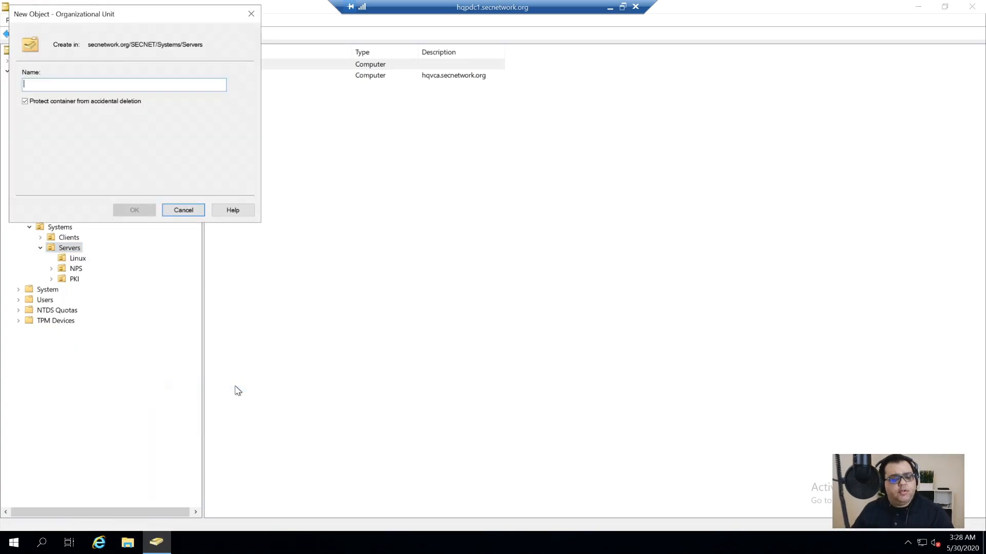
text(A)
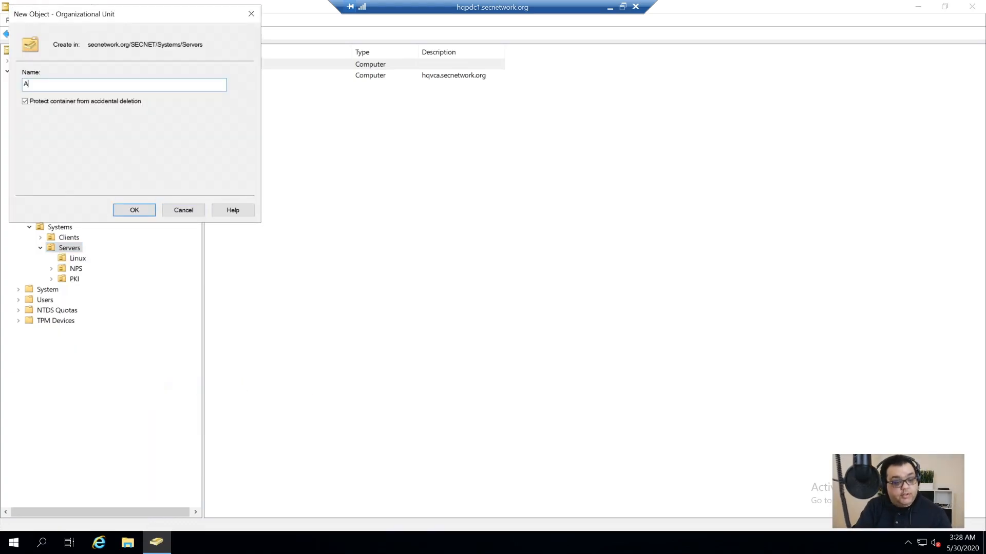
key(Return)
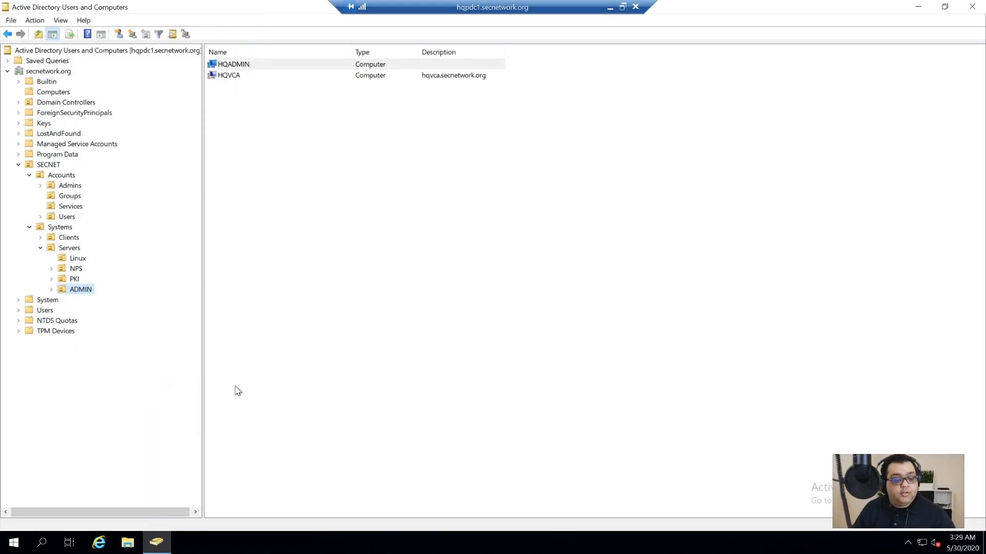
- Move HQADMIN into ADMIN and HQVCA into Linux, then minimize the remote session
click(51, 94)
drag(243, 66, 88, 291)
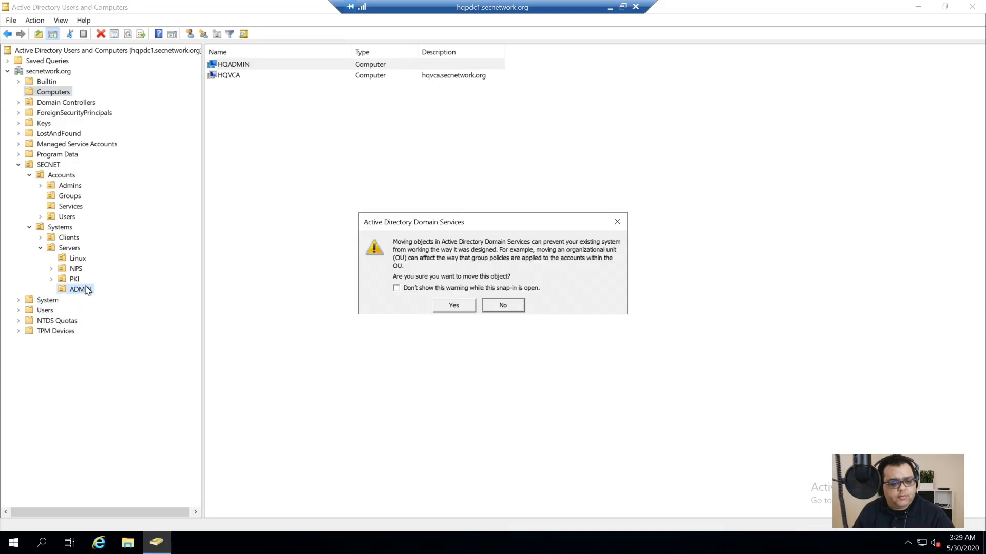
click(458, 308)
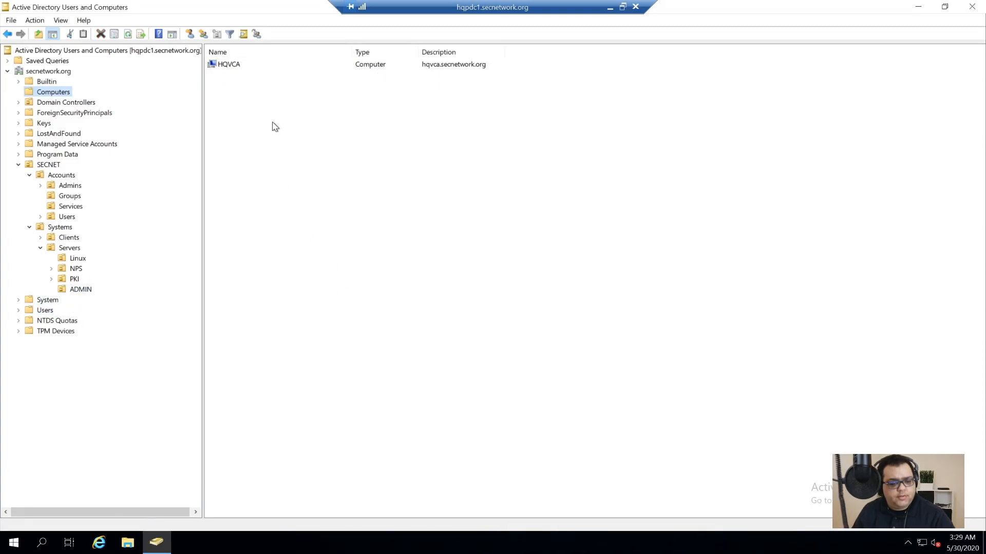
drag(202, 208, 86, 261)
click(443, 307)
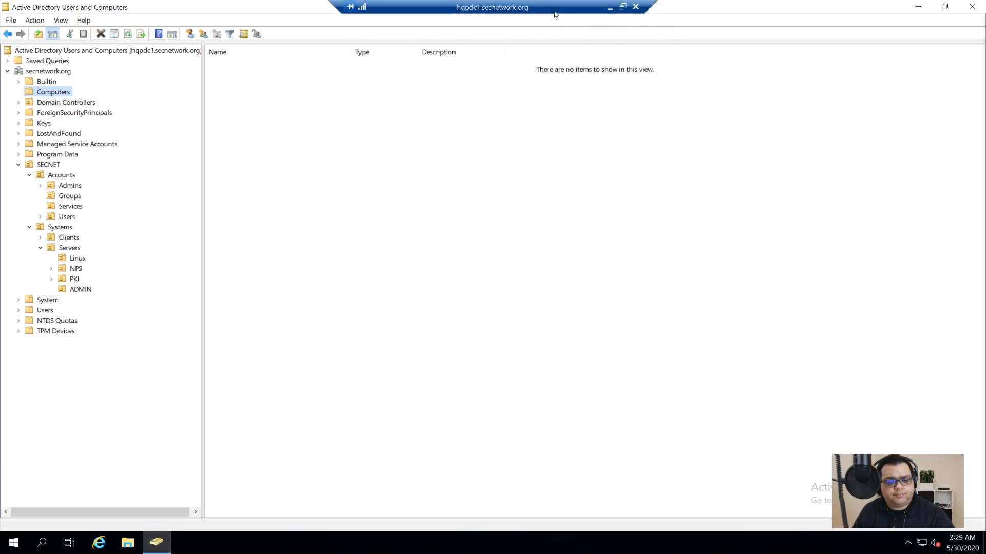
click(610, 8)
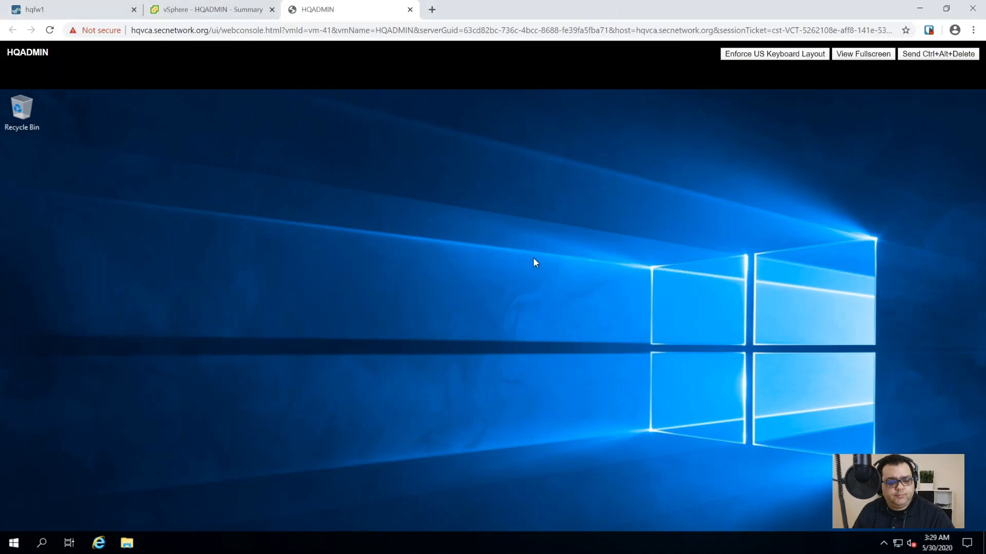
- Open Command Prompt on HQADMIN, run gpupdate /force, and move the window upper right
click(399, 337)
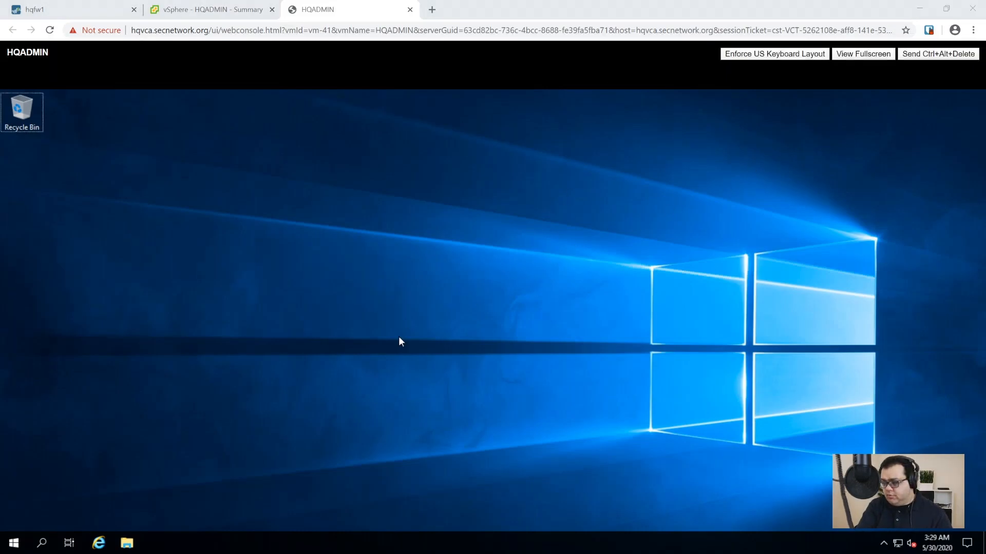
click(8, 549)
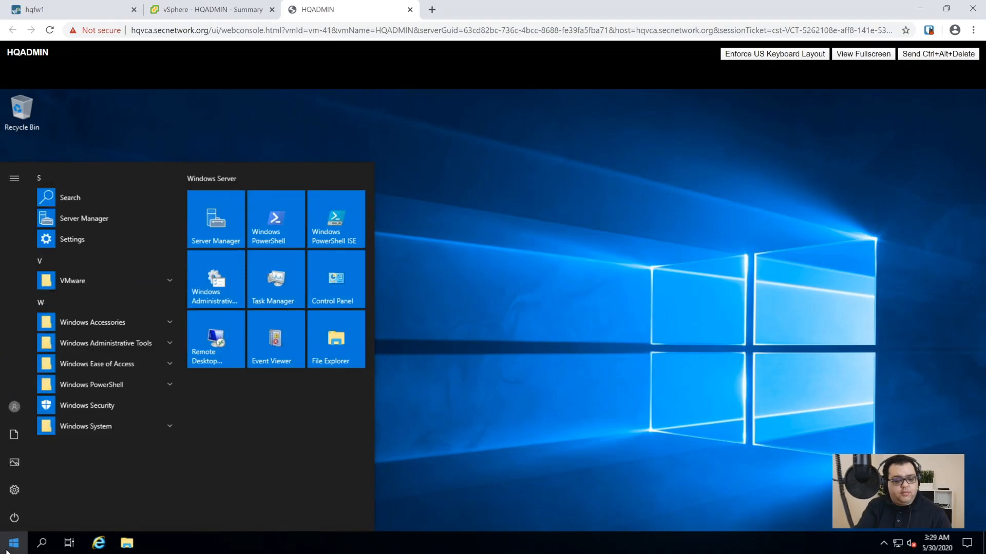
text(cmd)
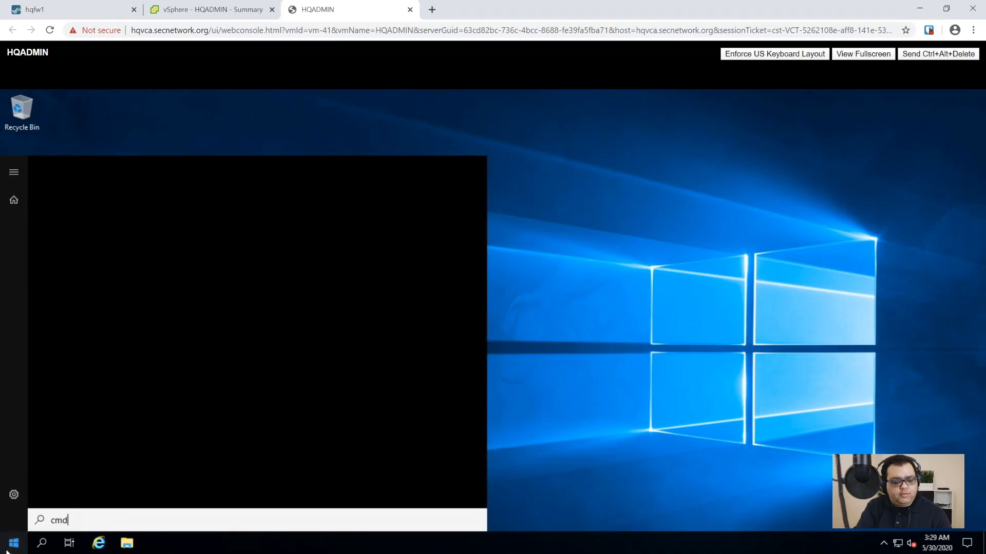
key(Return)
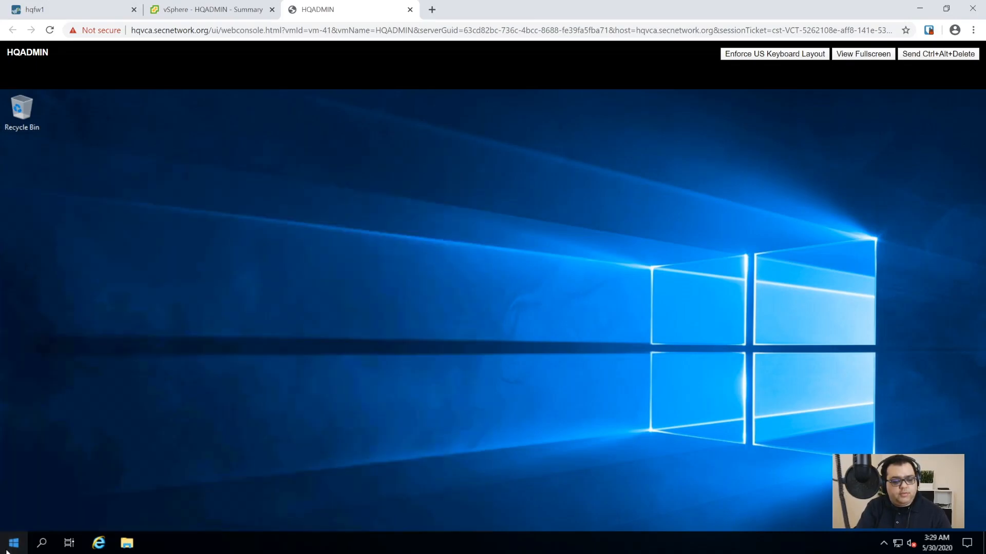
text(gpupdate /force)
key(Return)
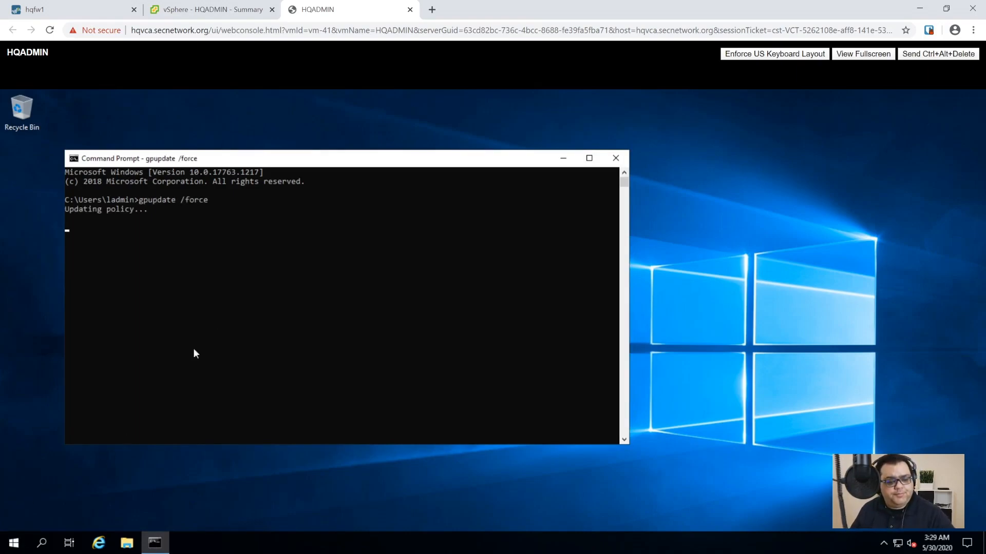
drag(291, 164, 611, 111)
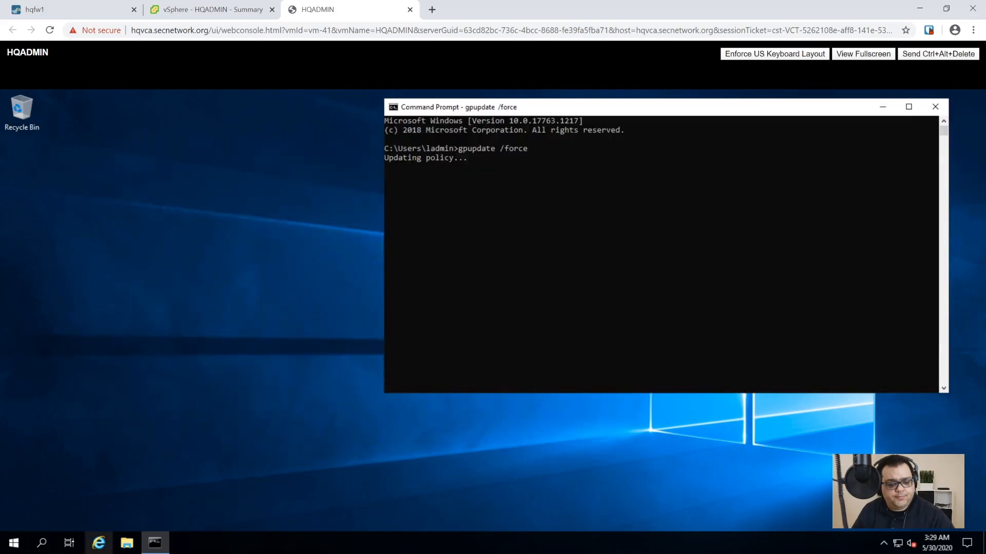
click(8, 549)
- Launch an elevated Command Prompt, approve UAC, and move it down-left
text(cmd)
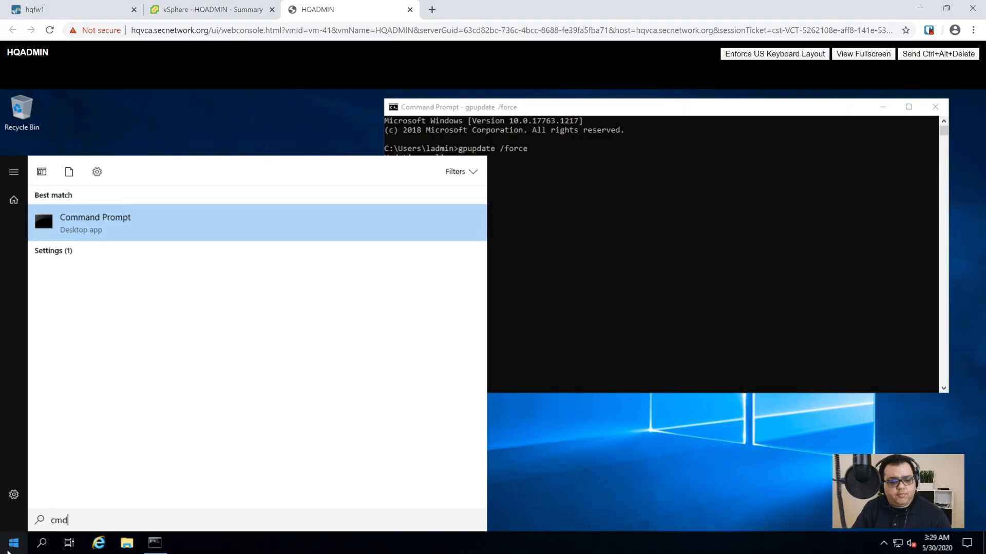
key(ctrl+shift+Return)
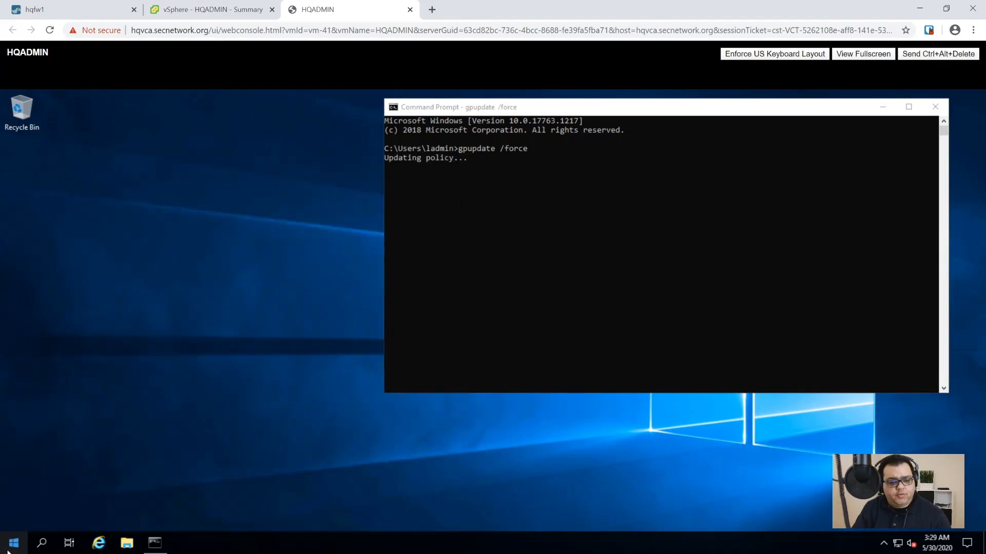
key(Left)
key(Return)
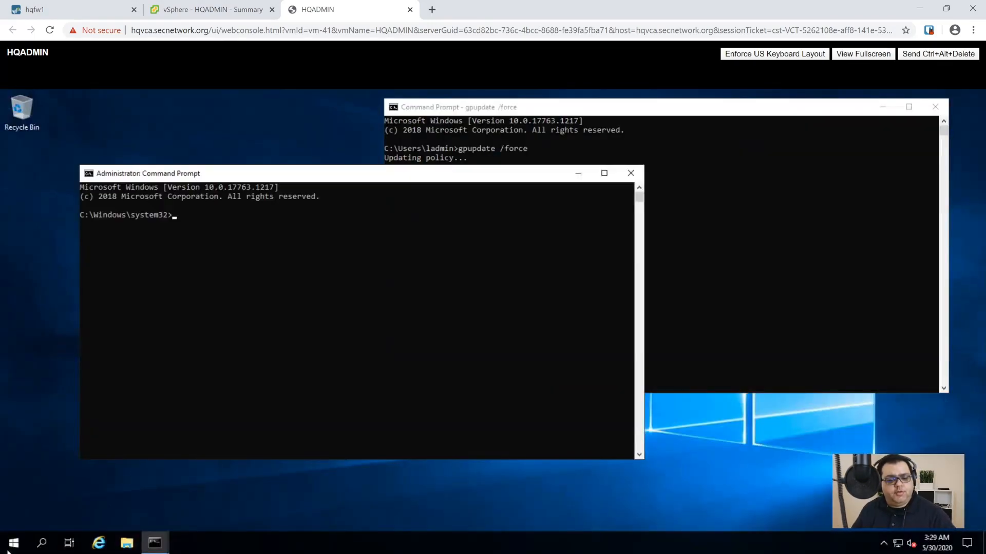
drag(426, 178, 379, 228)
- Type gpresult /r in the administrator prompt while checking gpupdate's progress
click(644, 238)
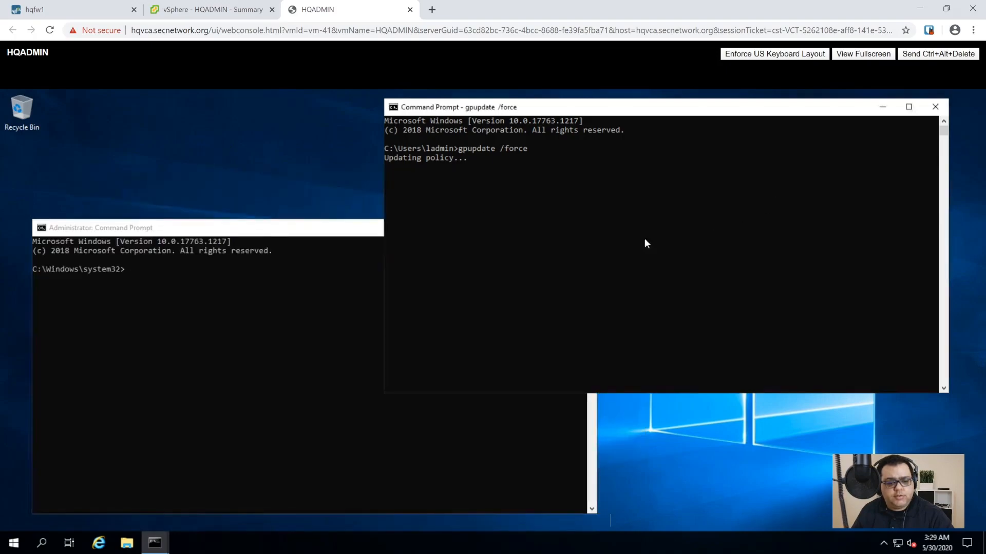
click(307, 297)
text(gpresult /r)
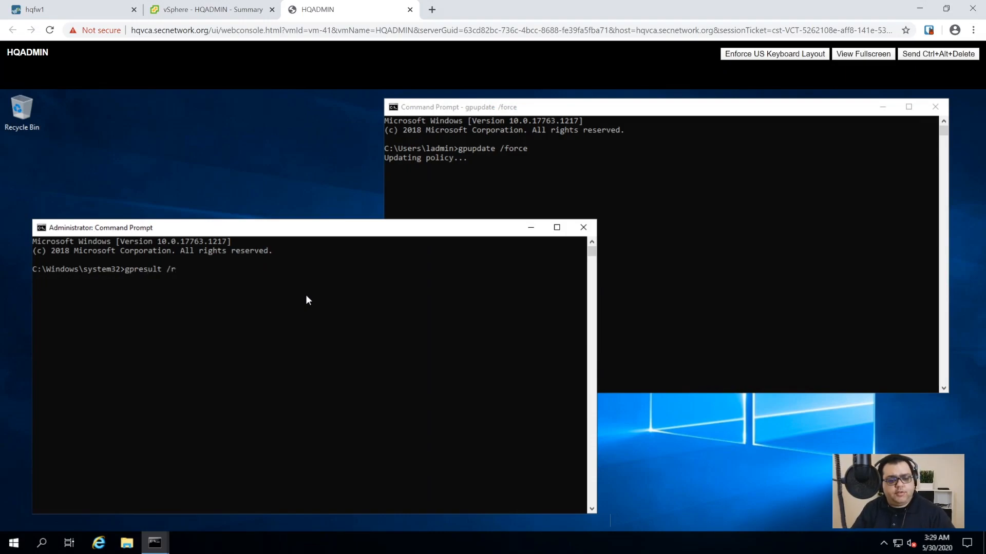
click(491, 110)
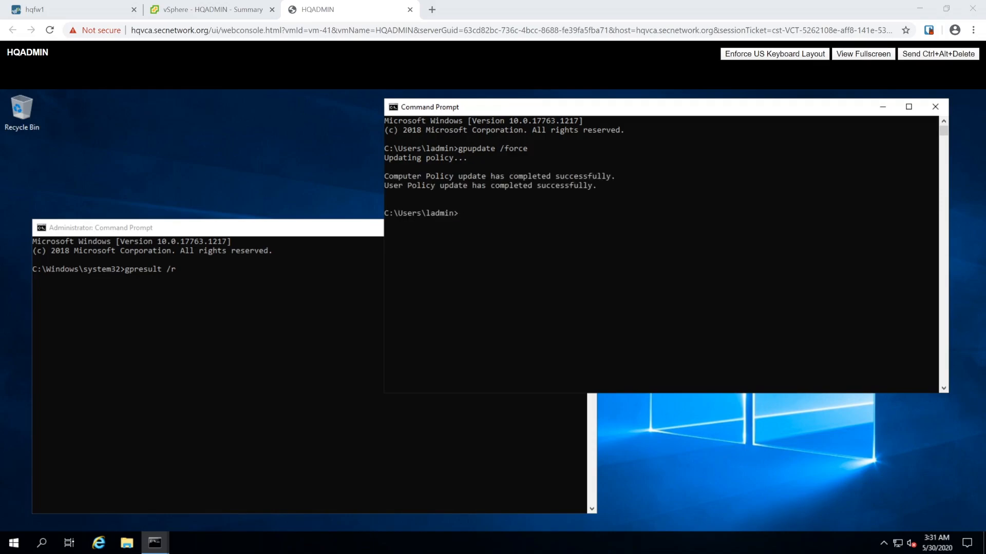
- Run gpresult /r in HQADMIN's administrator Command Prompt
click(90, 289)
text(gpresult /r)
key(Return)
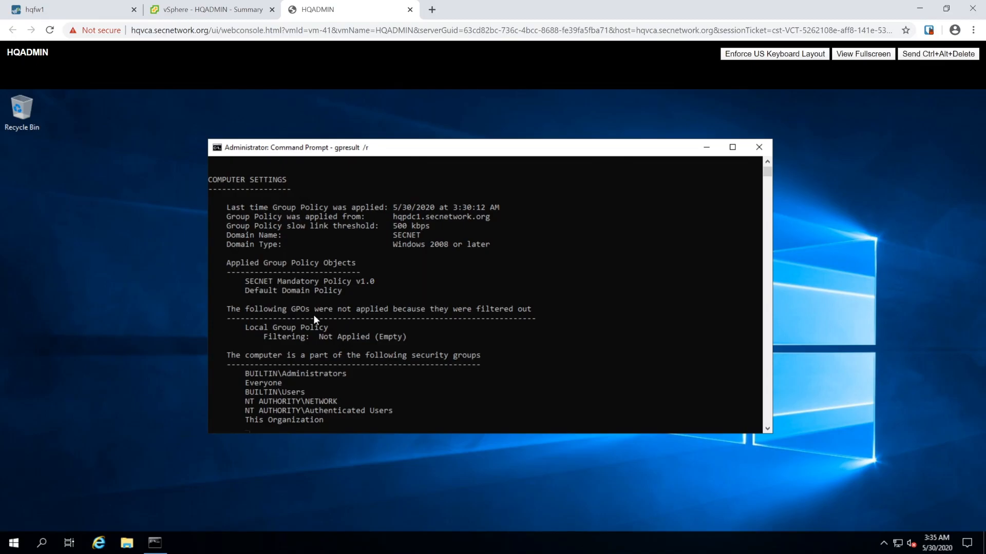
key(Return)
key(Return)
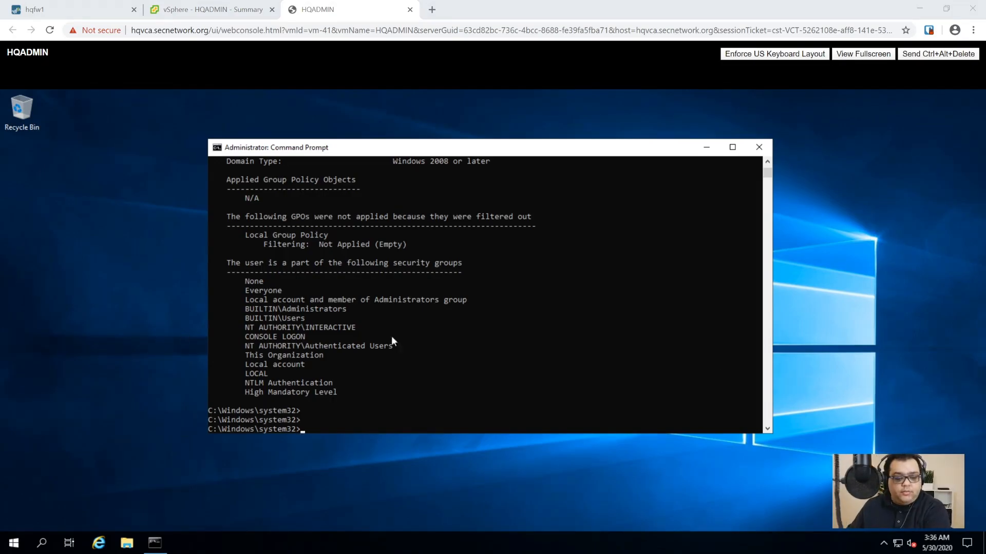
- Review the applied group policies and security group memberships, then exit the prompt
scroll(510, 304, up, 9)
scroll(510, 303, up, 5)
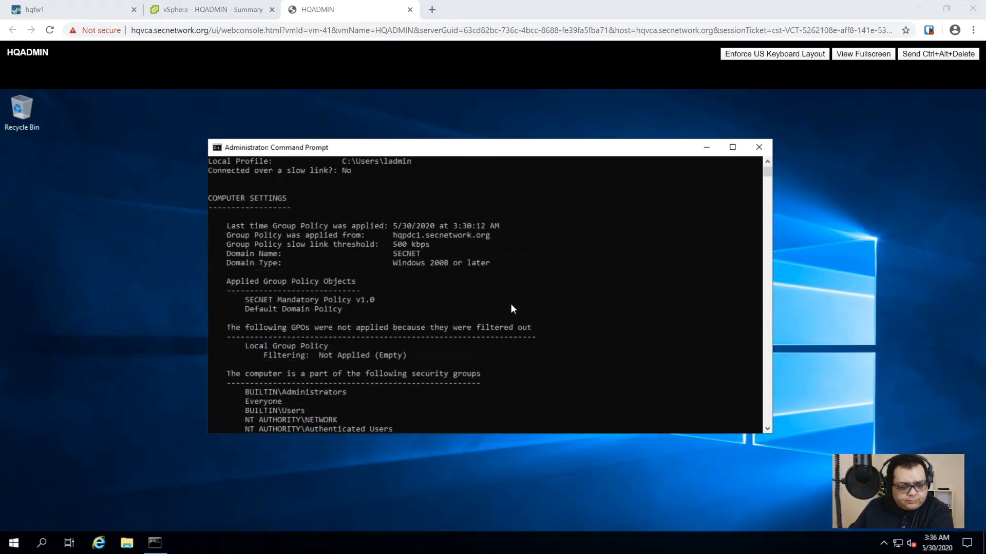
scroll(384, 301, up, 5)
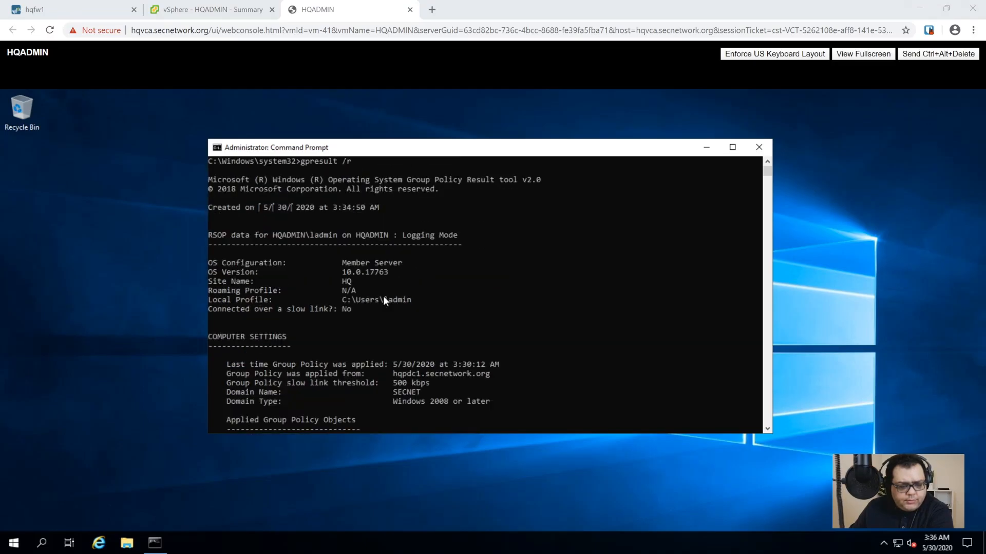
scroll(384, 297, up, 1)
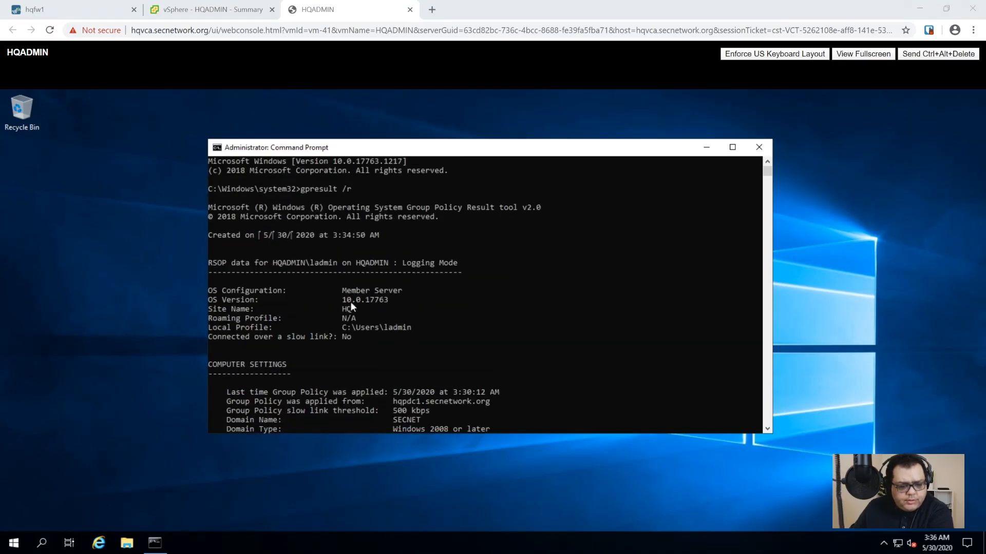
scroll(315, 294, down, 2)
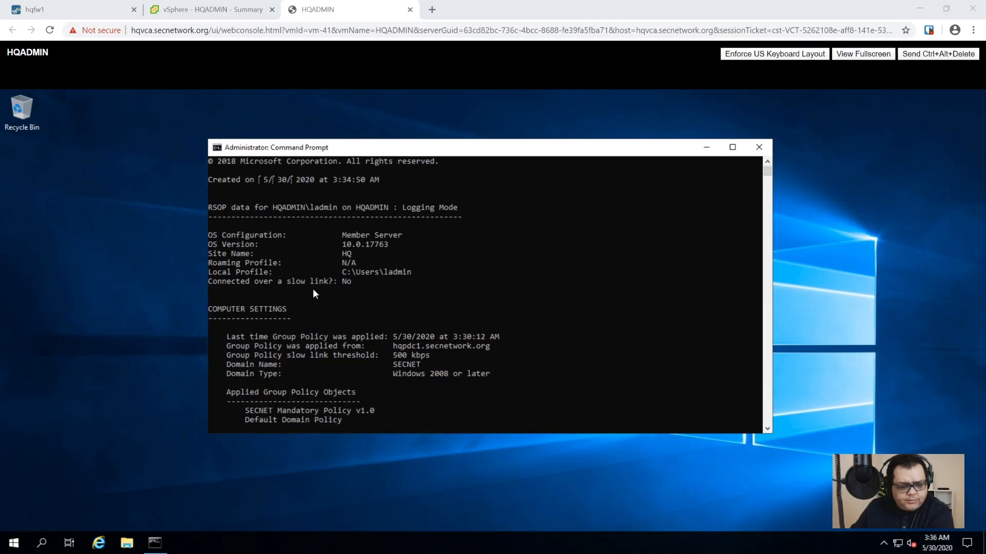
scroll(314, 294, down, 3)
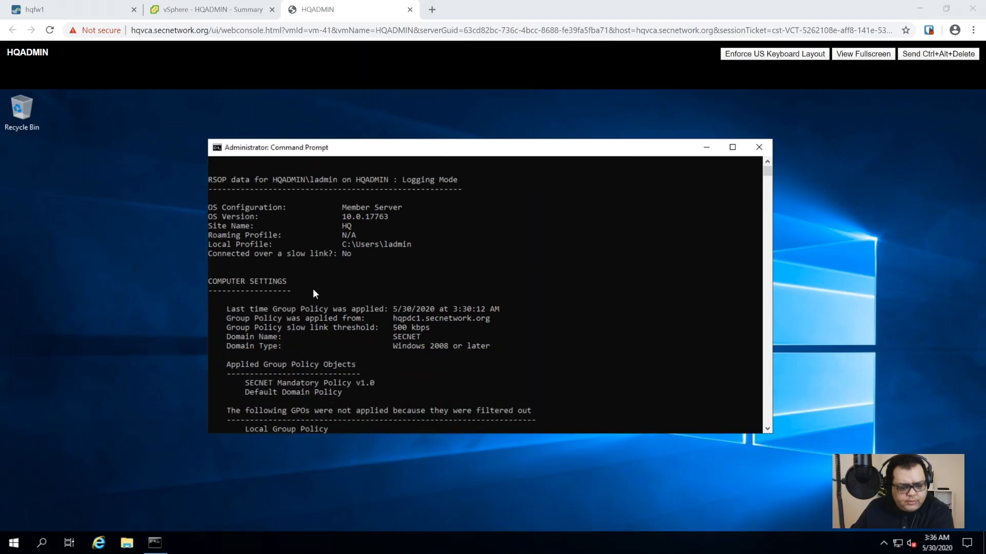
scroll(315, 294, down, 3)
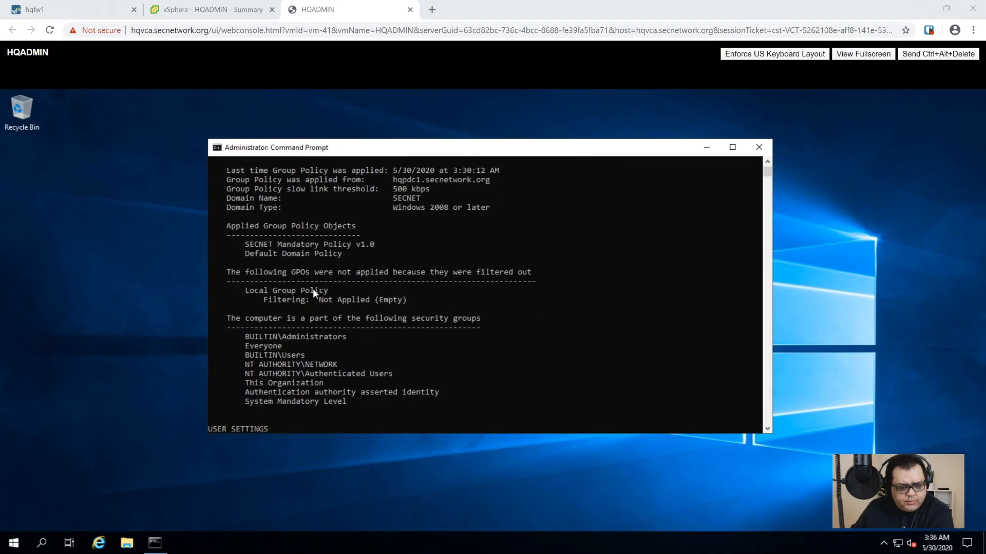
scroll(314, 292, down, 5)
scroll(315, 294, down, 1)
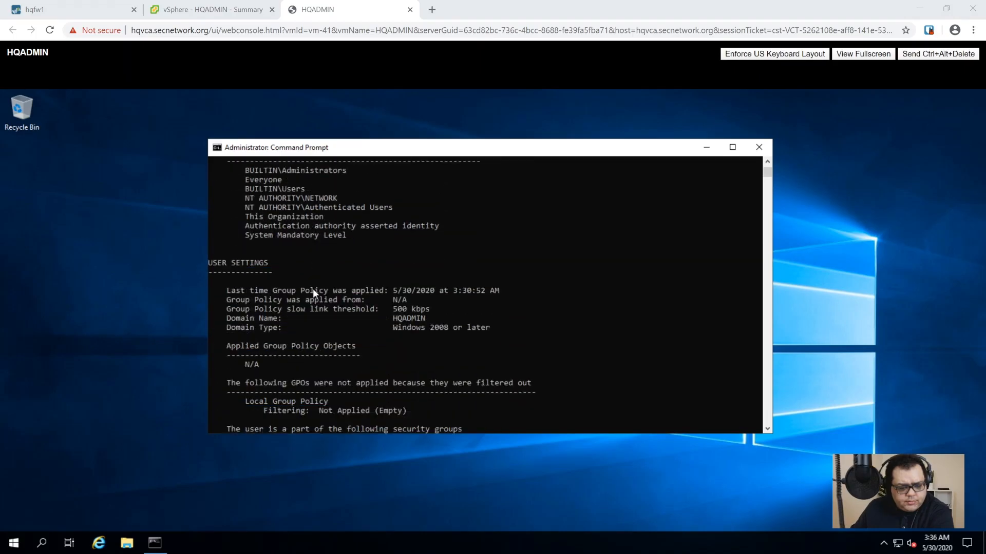
scroll(314, 291, down, 7)
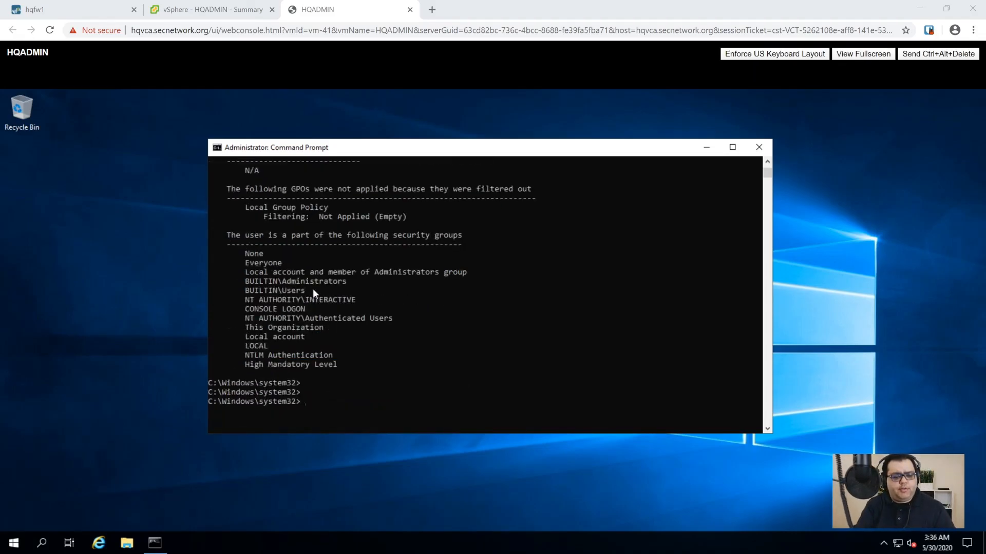
text(exit)
key(Return)
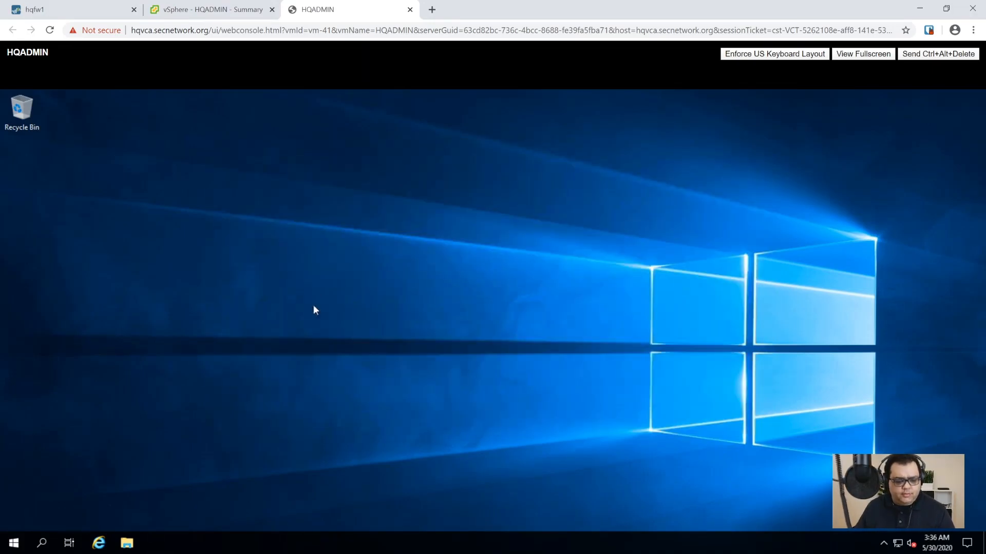
- Restart HQADMIN from the Start menu's power options, choosing a shutdown reason and continuing
click(14, 543)
click(25, 514)
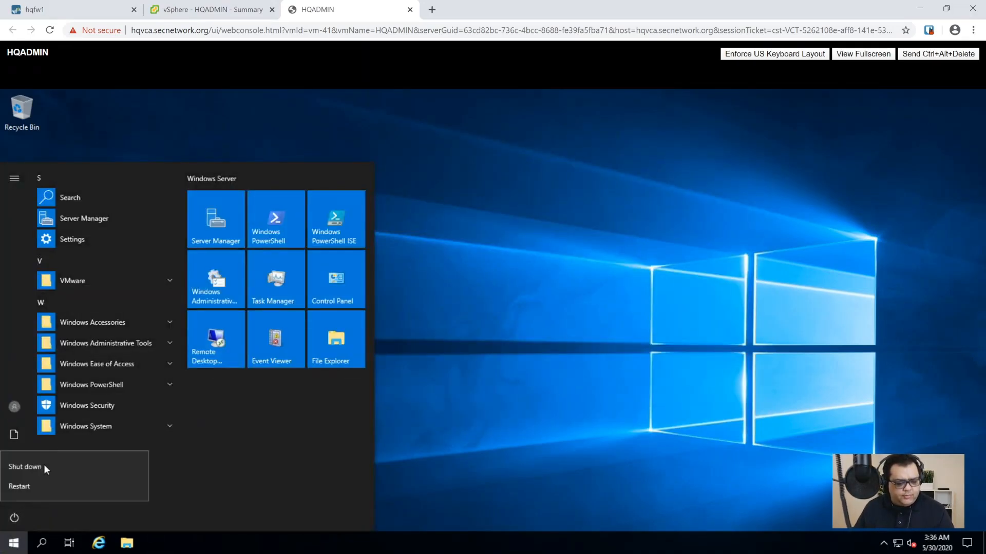
click(32, 486)
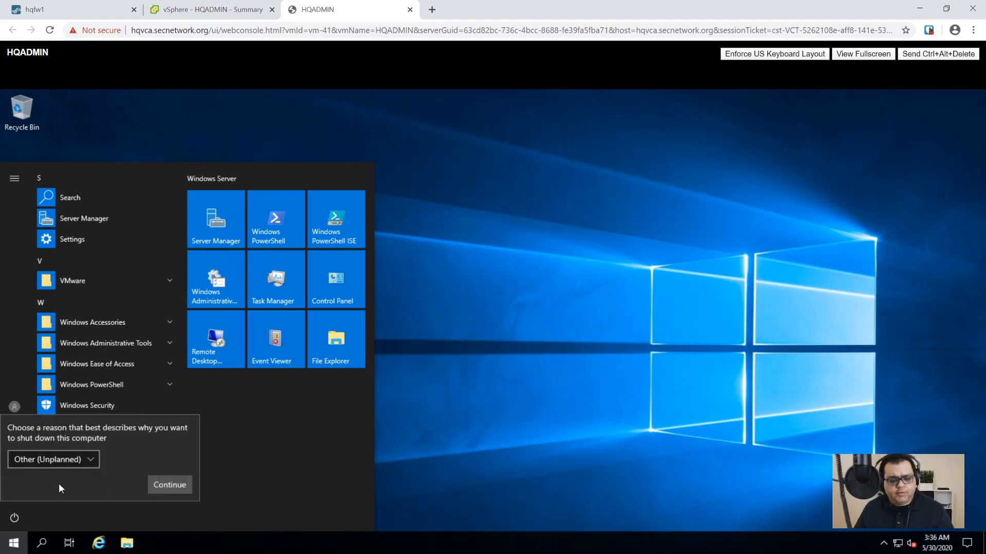
click(47, 458)
scroll(113, 479, down, 3)
scroll(114, 480, up, 1)
click(114, 479)
key(Return)
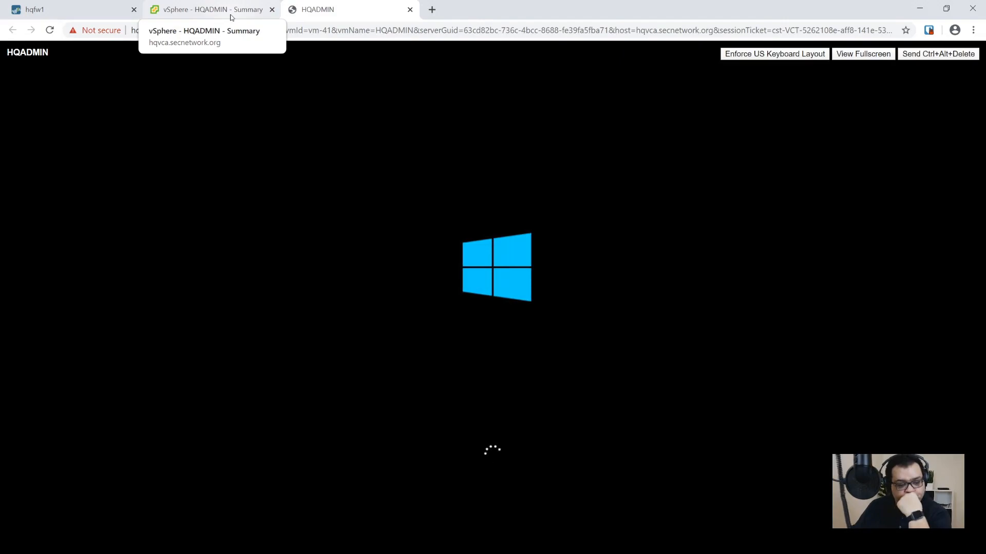
click(72, 9)
- Filter the traffic log to denied traffic from 10.0.51.241 to 10.0.31.11
click(255, 68)
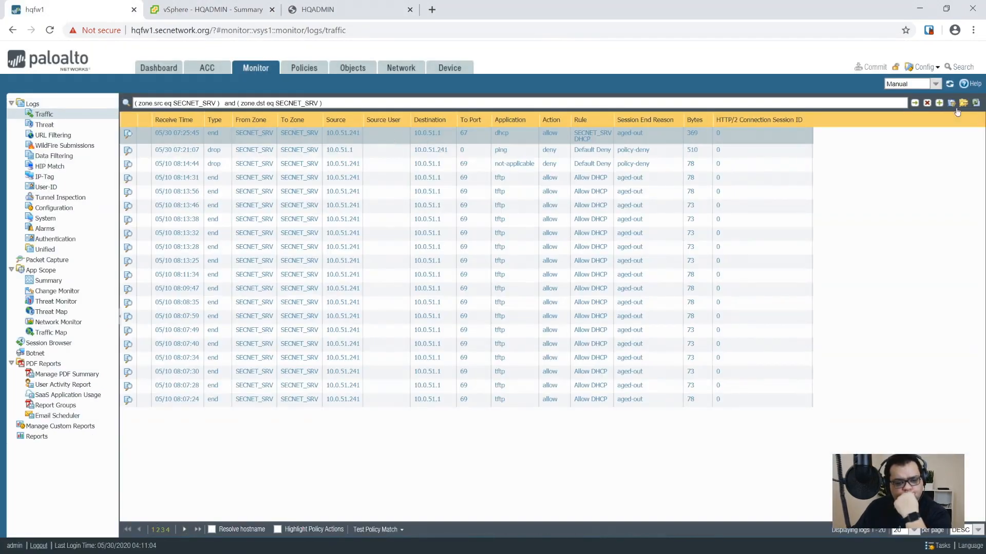
click(926, 102)
click(342, 174)
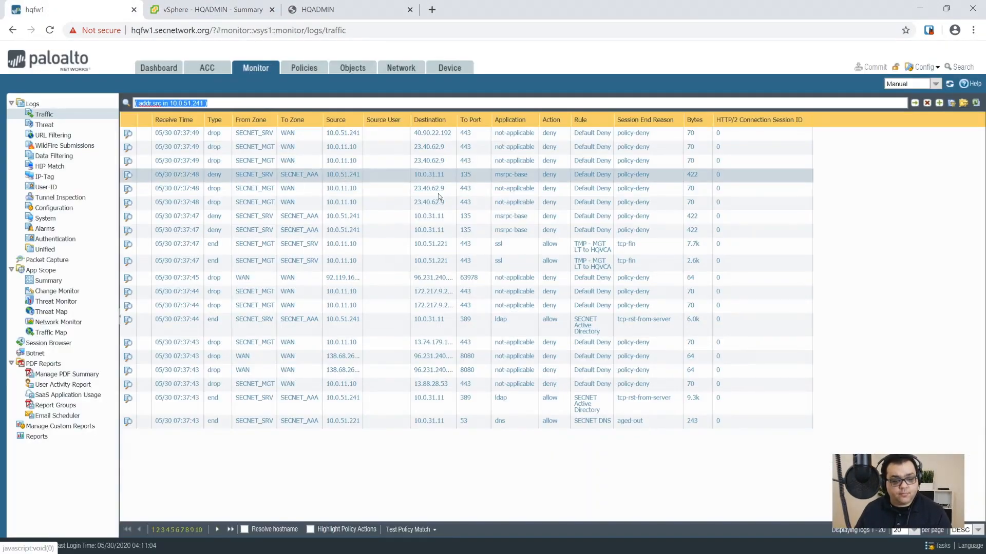
click(429, 174)
click(548, 228)
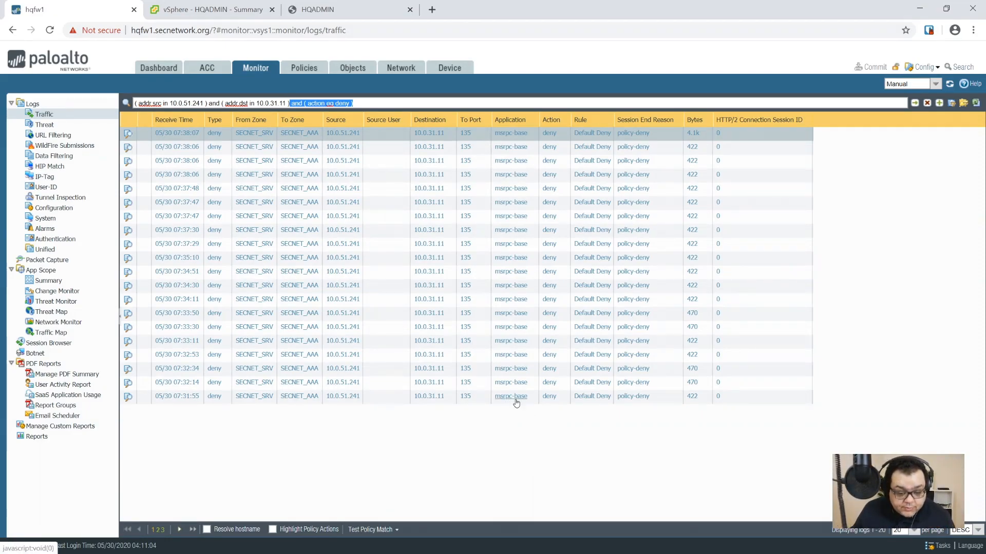
click(304, 74)
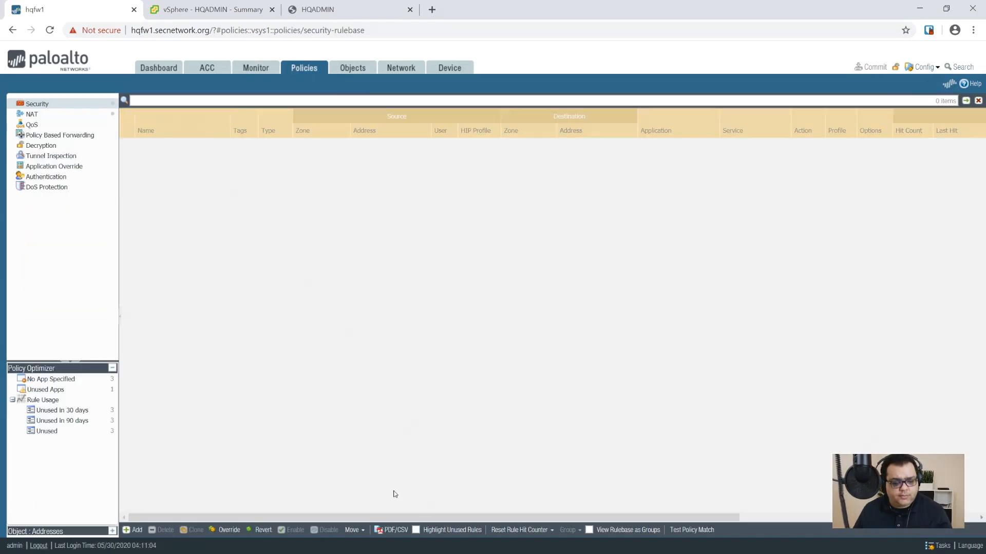
- Add msrpc to the applications allowed by the SECNET Active Directory rule
scroll(297, 452, down, 3)
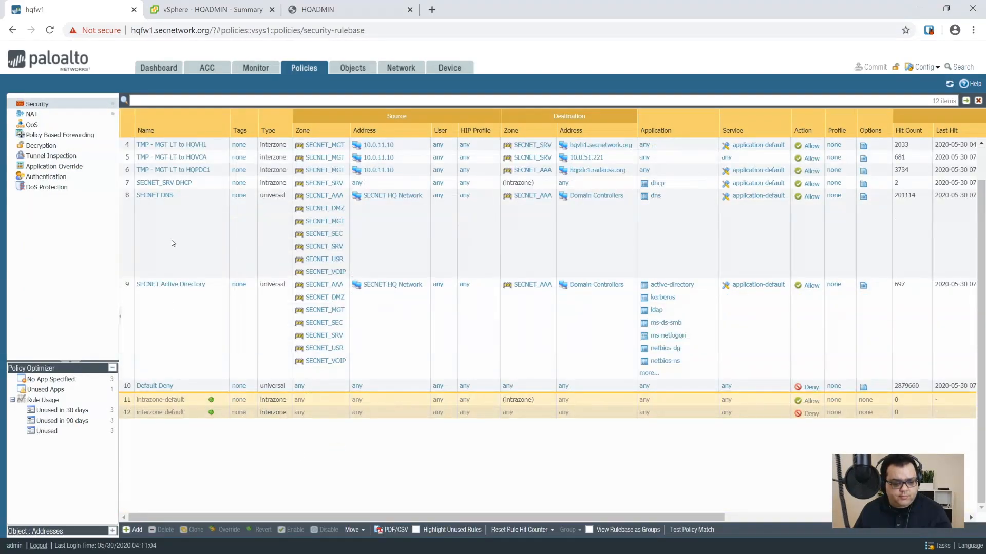
click(176, 286)
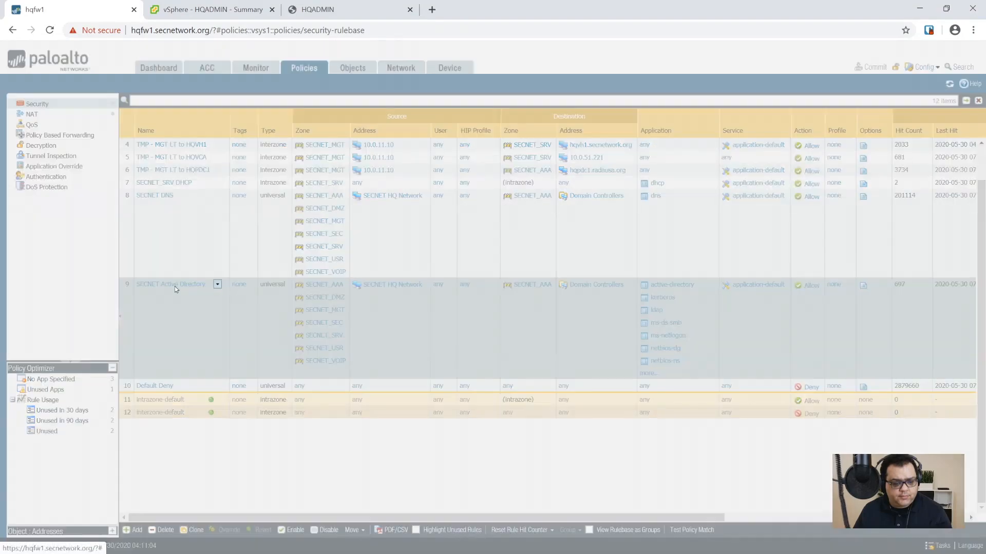
click(462, 216)
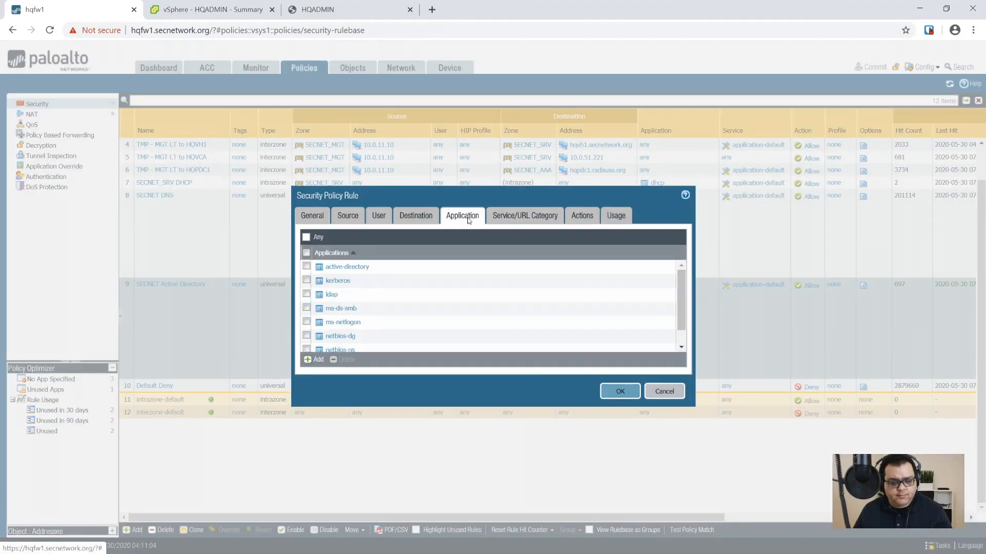
click(308, 360)
text(msrp)
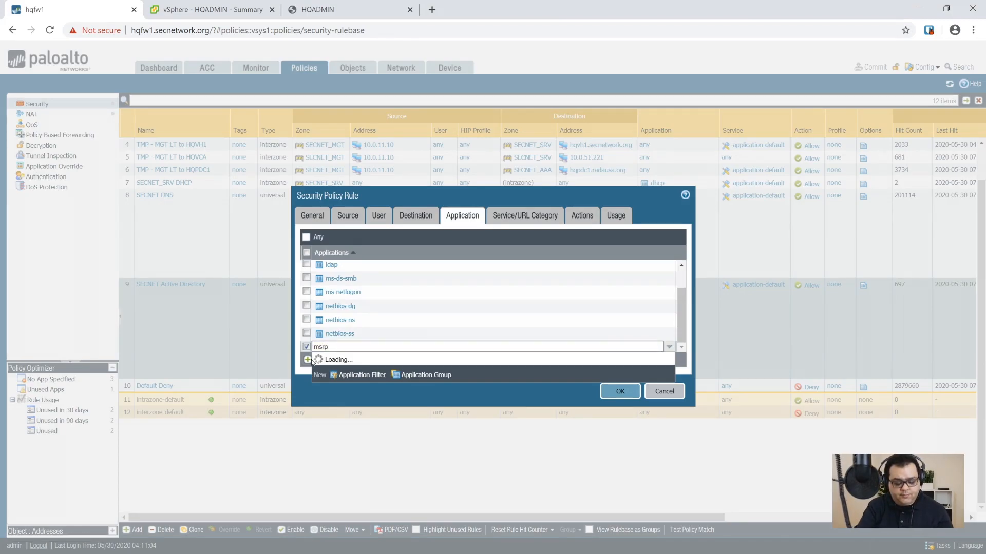
text(c)
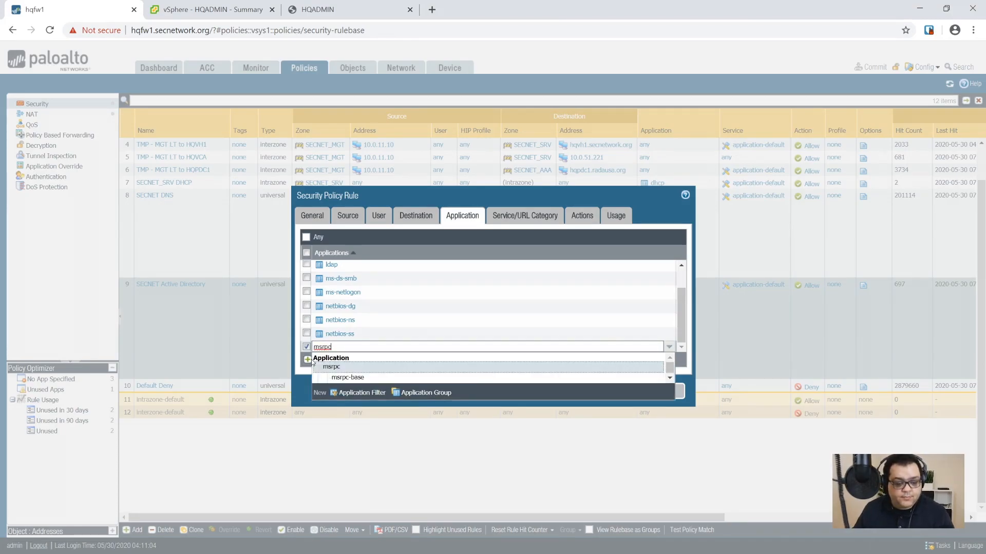
click(410, 379)
click(611, 393)
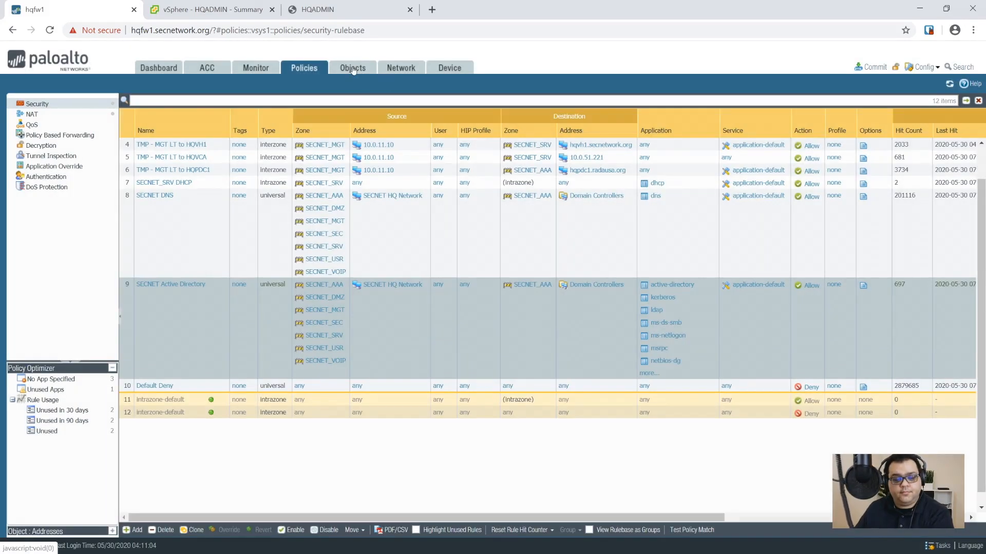
click(353, 69)
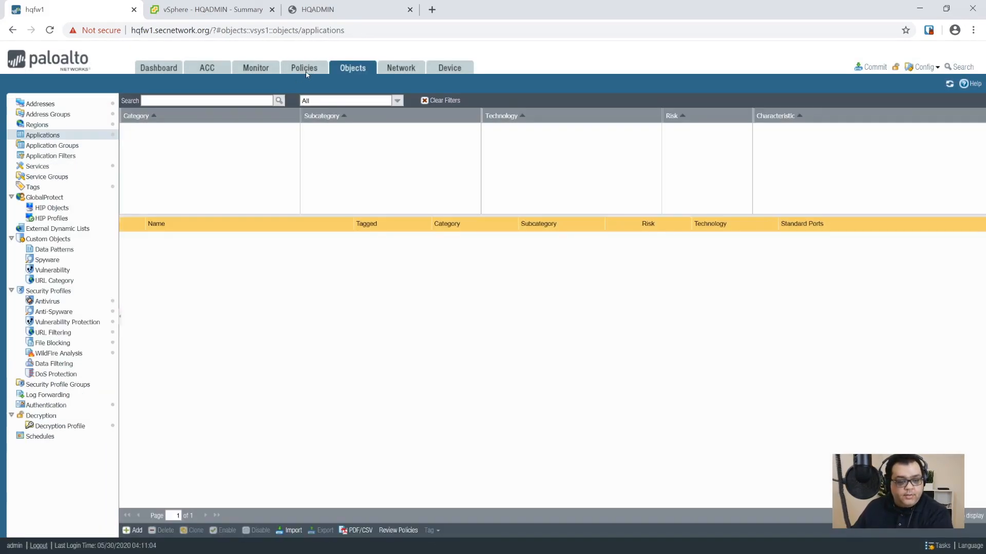
- Change the traffic log filter to exclude msrpc-base from the denied traffic
click(270, 70)
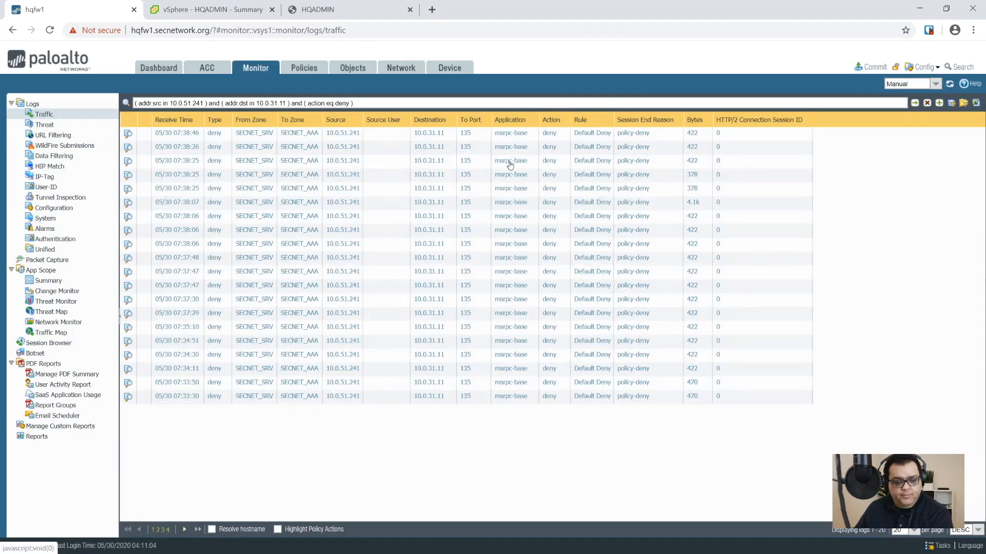
click(506, 133)
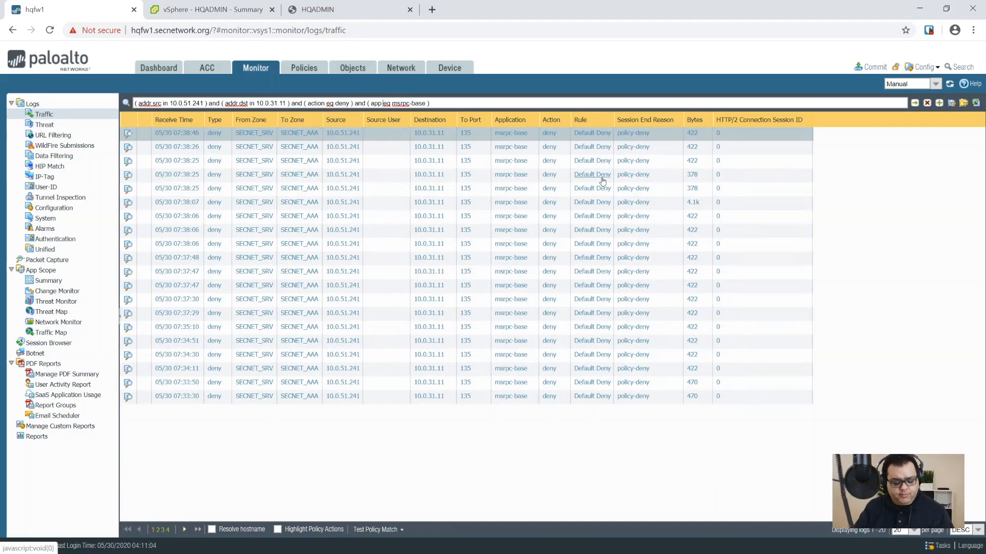
text(n)
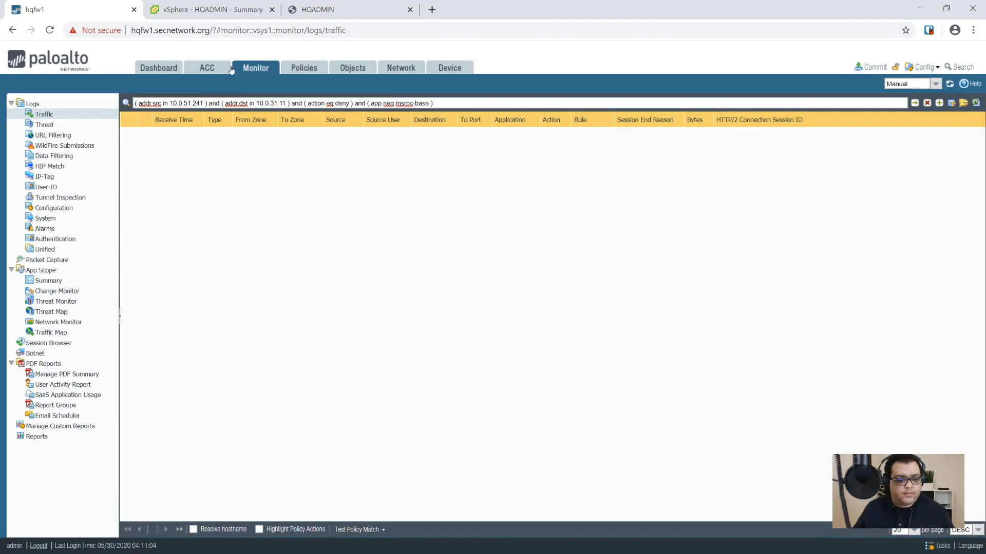
- Commit the security policy changes on the firewall
click(303, 68)
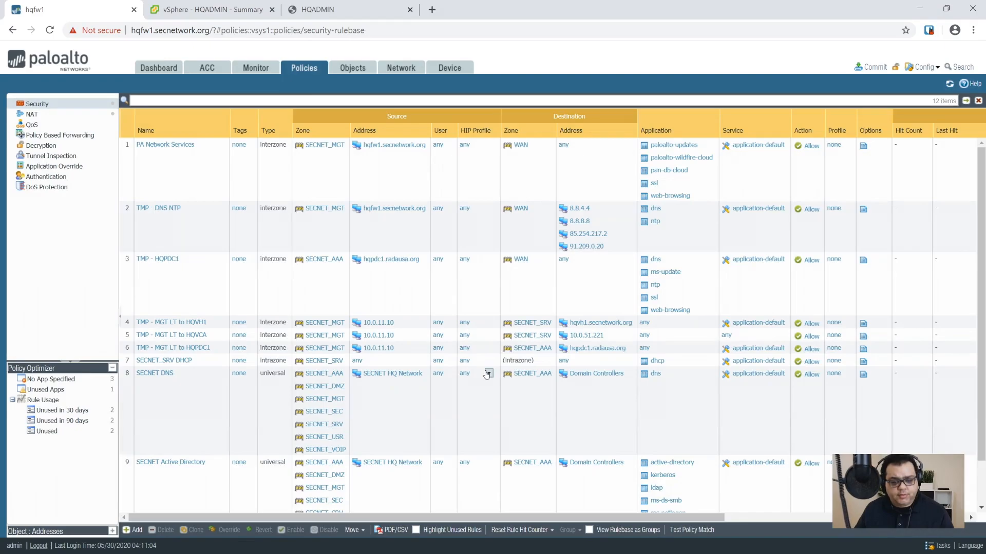
scroll(565, 406, down, 3)
click(871, 66)
click(599, 429)
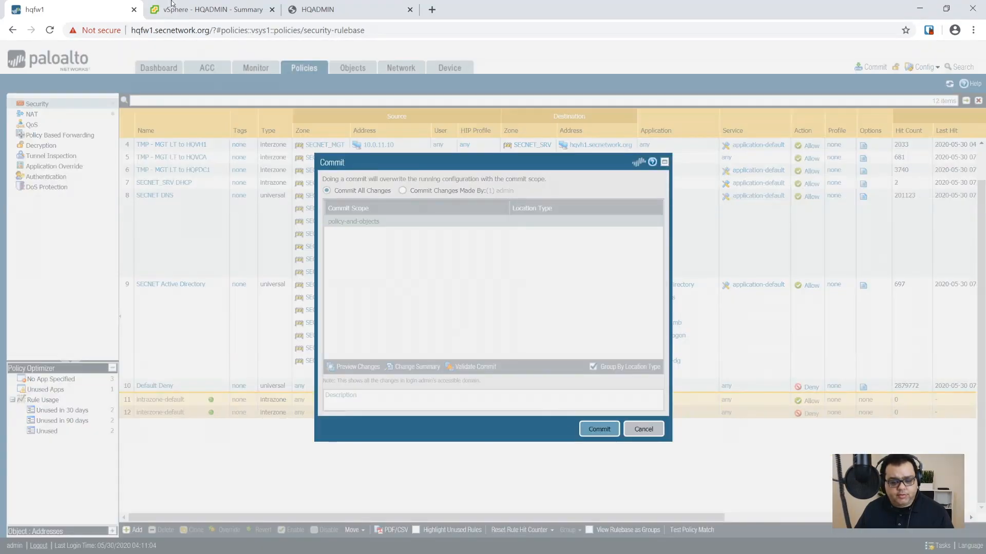
click(195, 9)
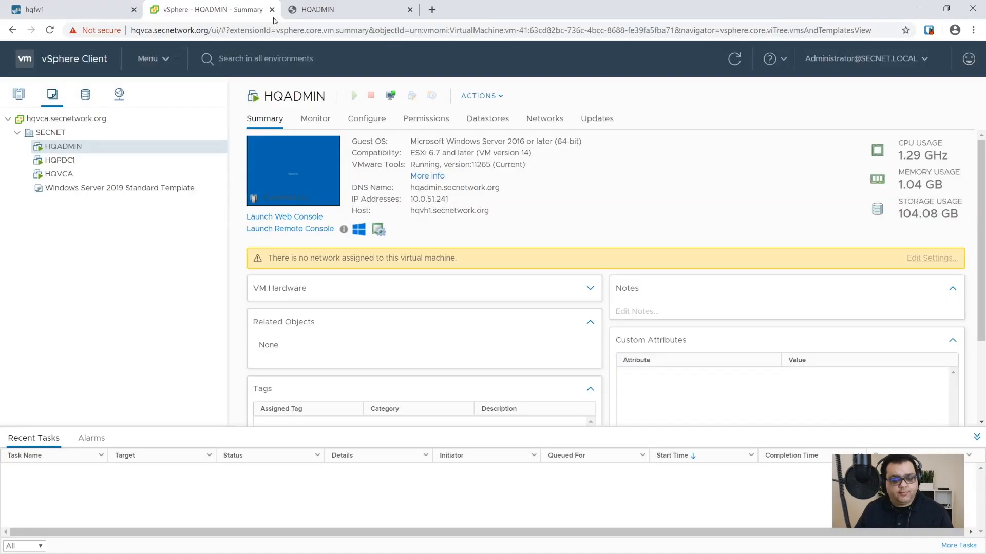
- Send Ctrl+Alt+Delete to the HQADMIN console and accept the SECNET policy statement
click(352, 13)
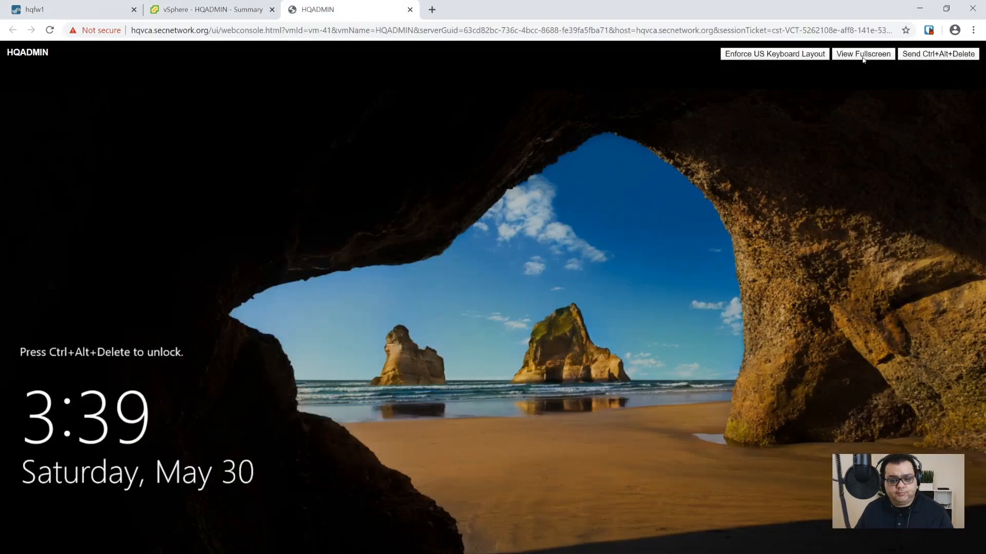
click(887, 57)
key(Escape)
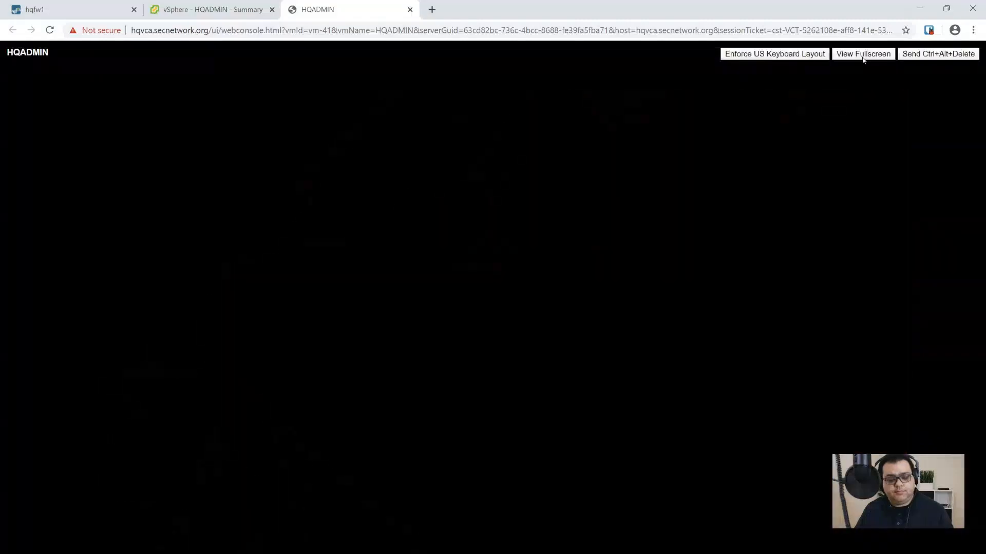
click(938, 53)
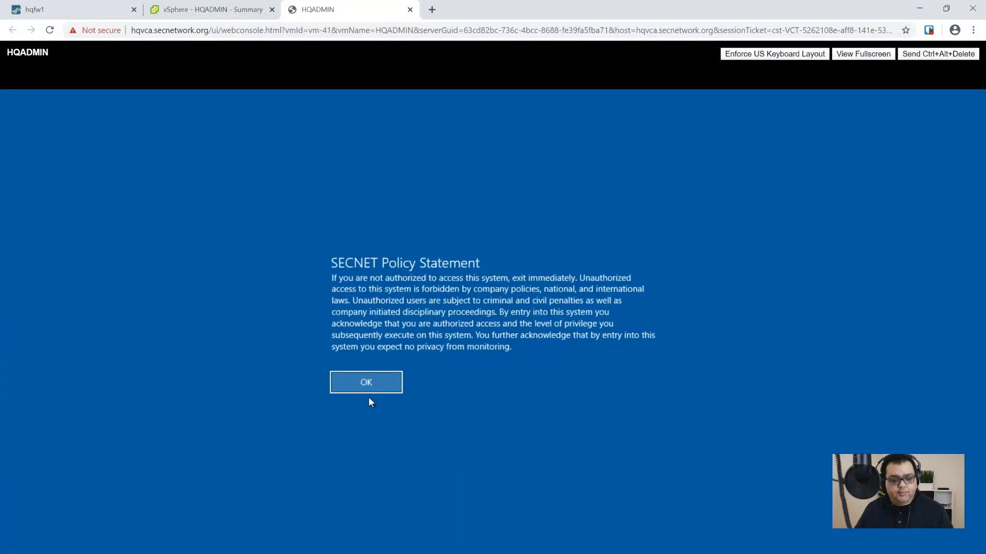
click(393, 388)
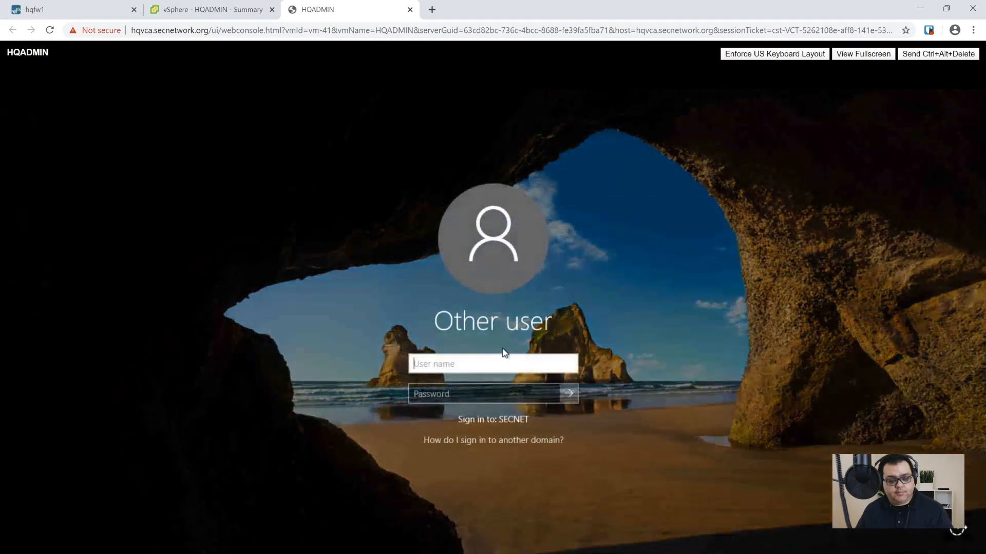
- Sign in to HQADMIN with the admin account's username and password
text(yate)
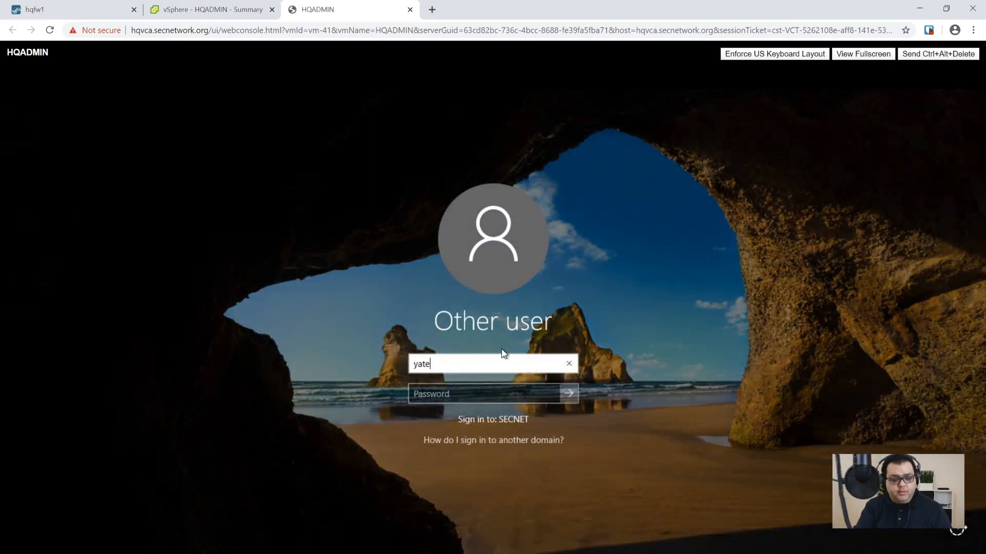
text(sj-admin)
key(Tab)
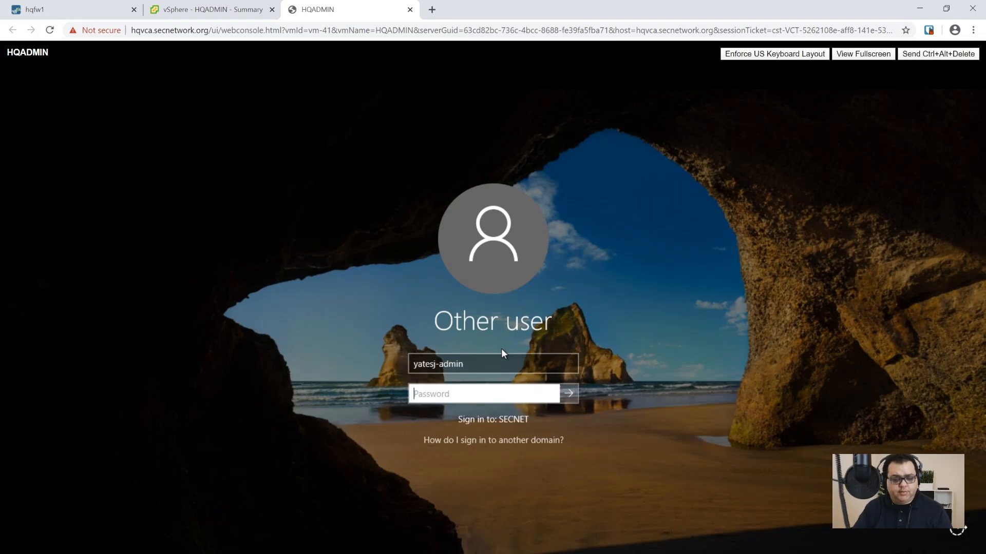
text(**************)
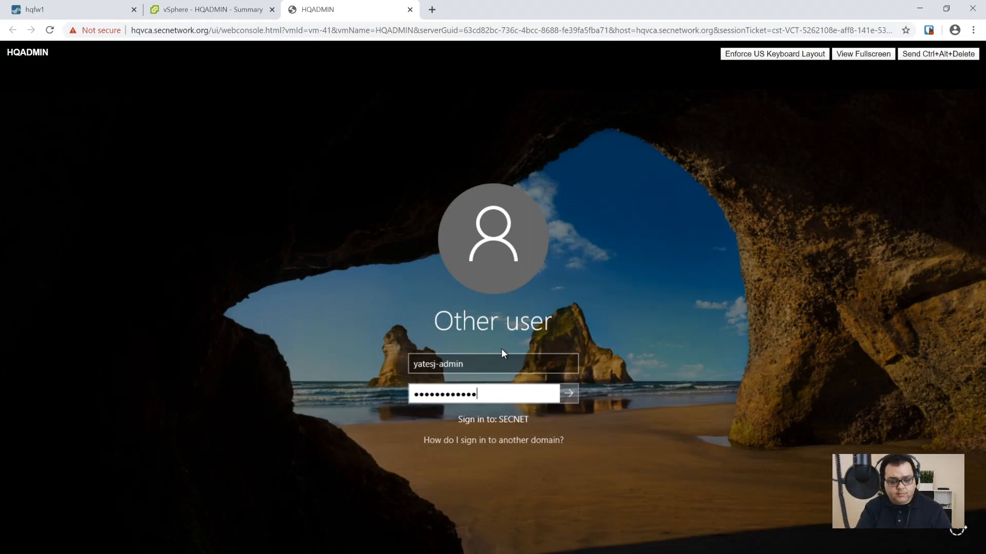
key(Return)
key(Return)
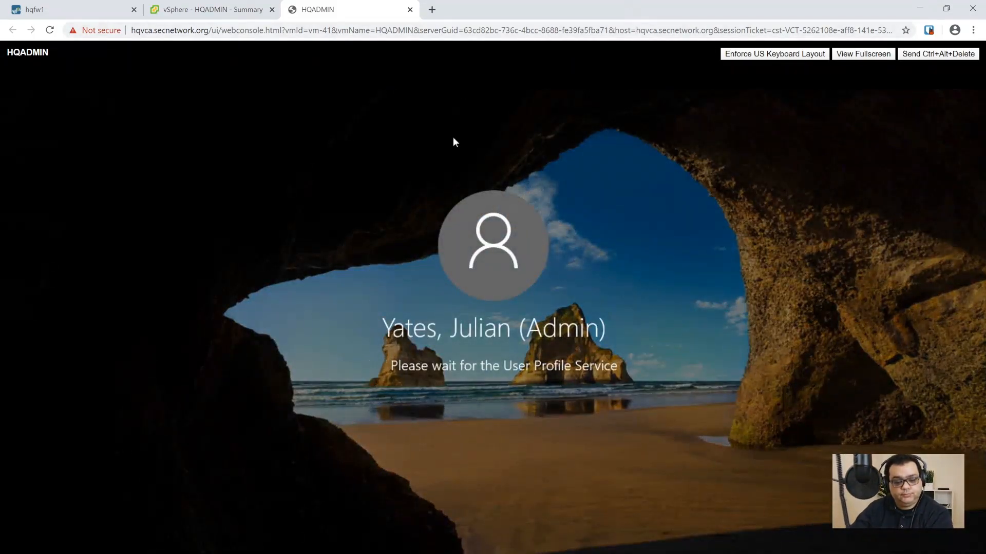
- Check the HQADMIN vSphere summary and the firewall commit status while login completes
click(214, 14)
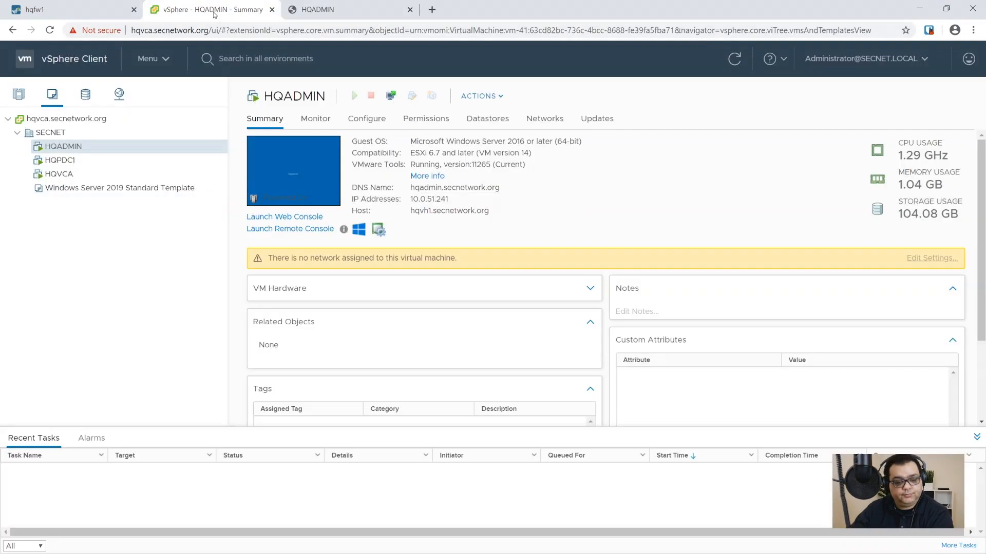
click(353, 4)
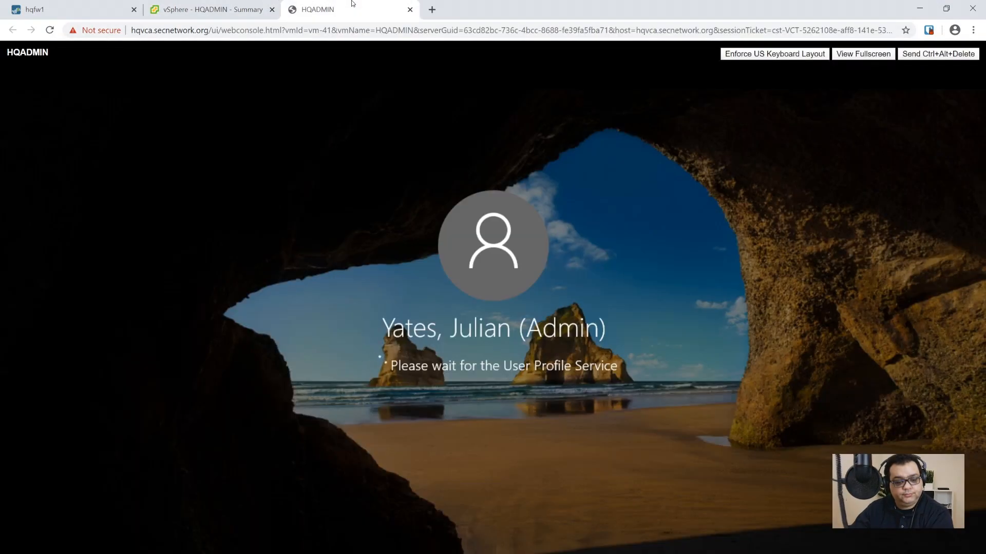
click(214, 9)
click(352, 10)
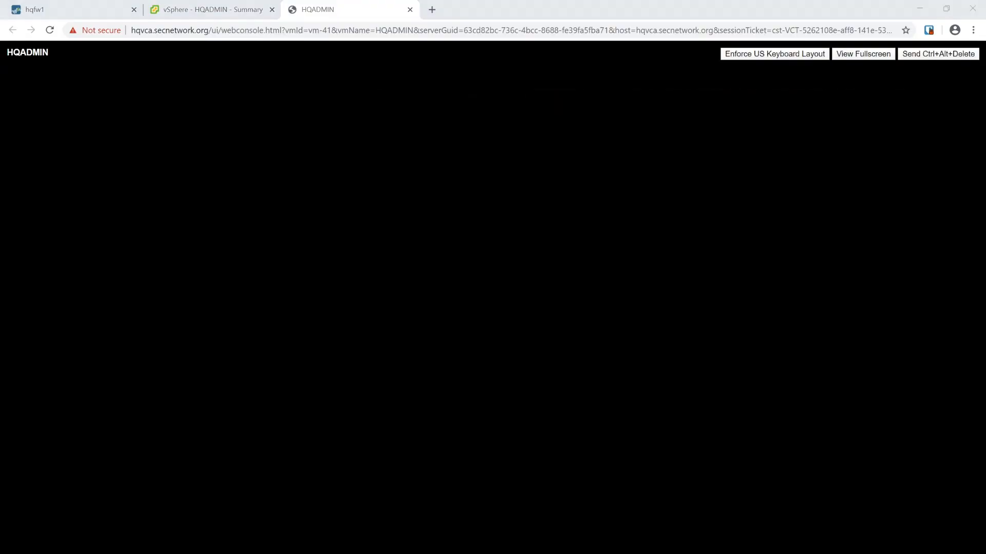
click(77, 10)
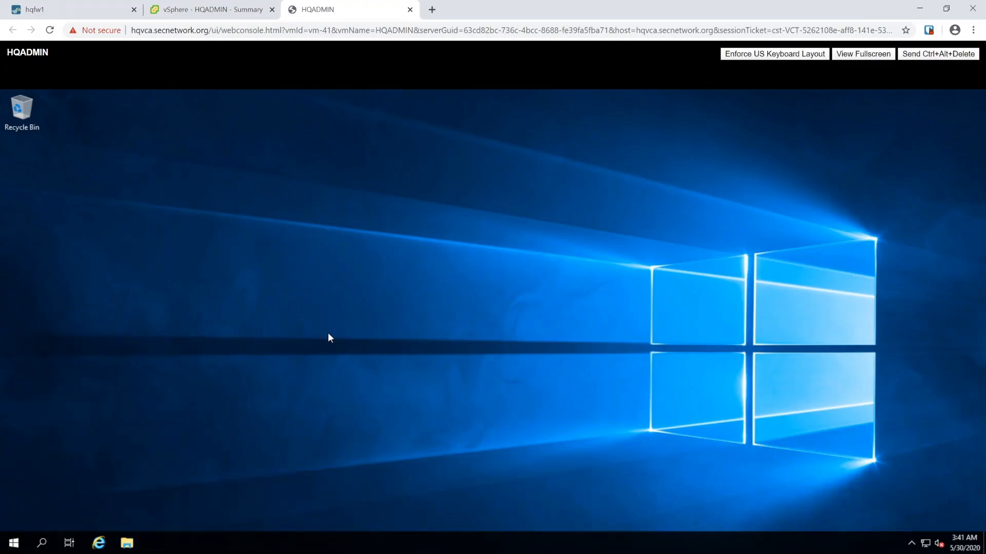
click(7, 547)
- Launch cmd on the server and check its network connection status
text(cmd)
click(5, 549)
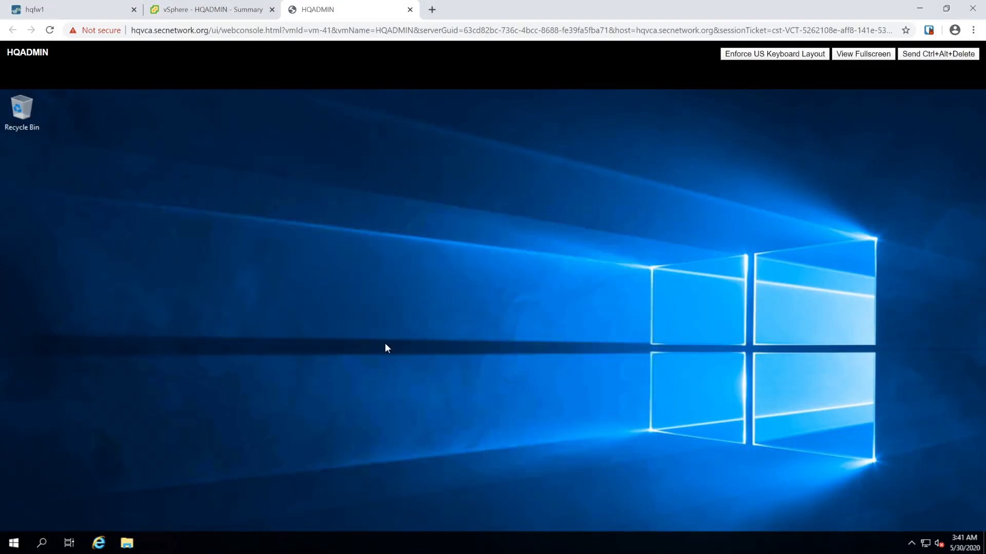
right_click(924, 543)
click(924, 543)
click(632, 510)
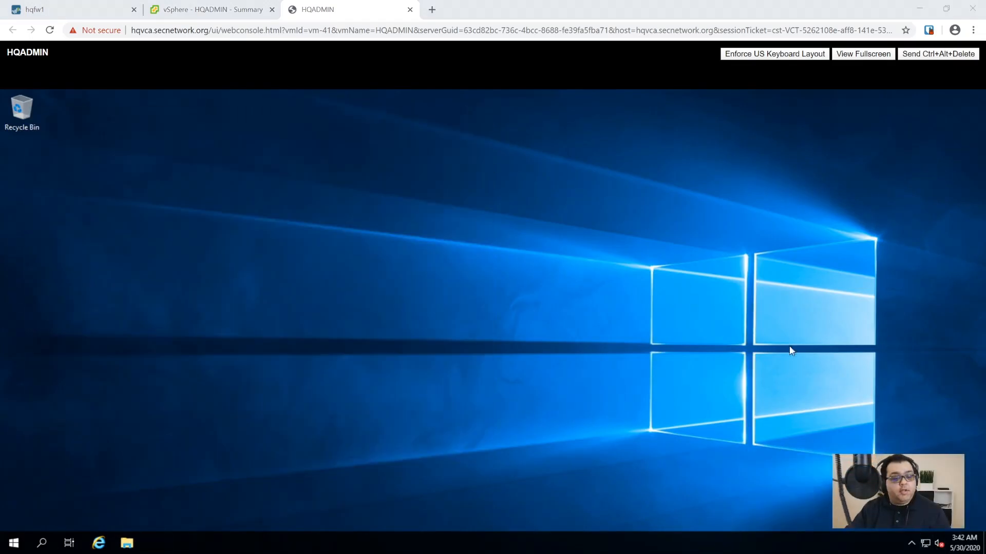
click(49, 10)
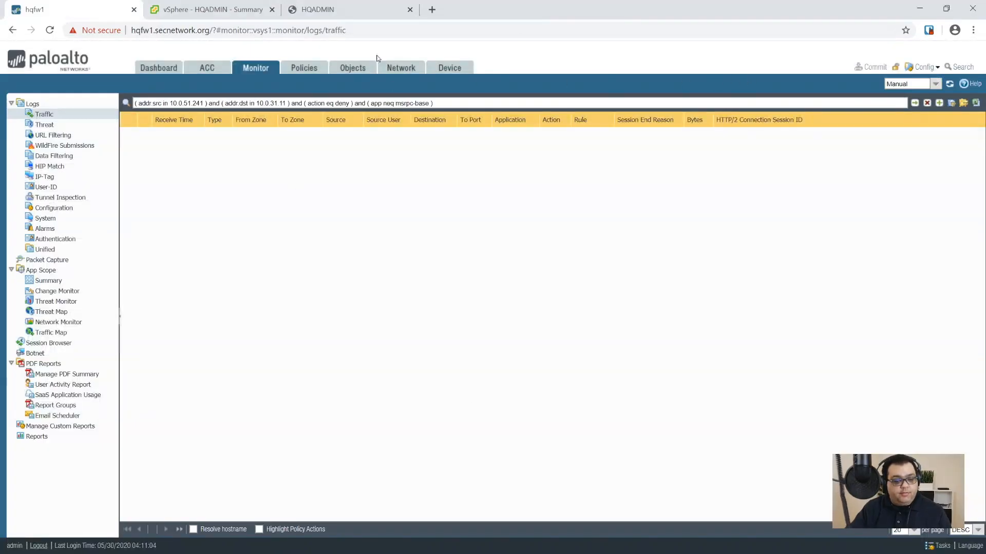
- View the firewall's Security policy rulebase, then go back to the HQADMIN console
click(297, 67)
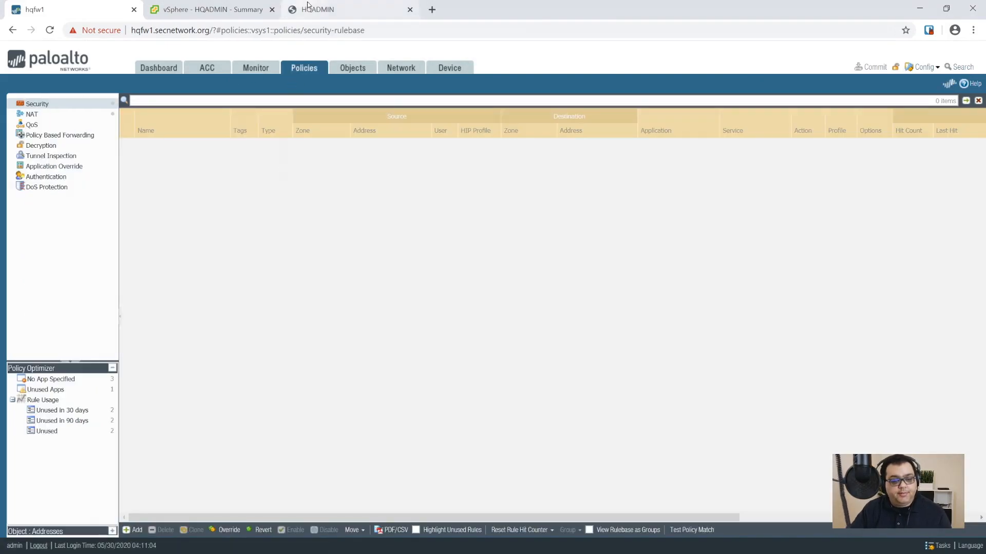
click(306, 6)
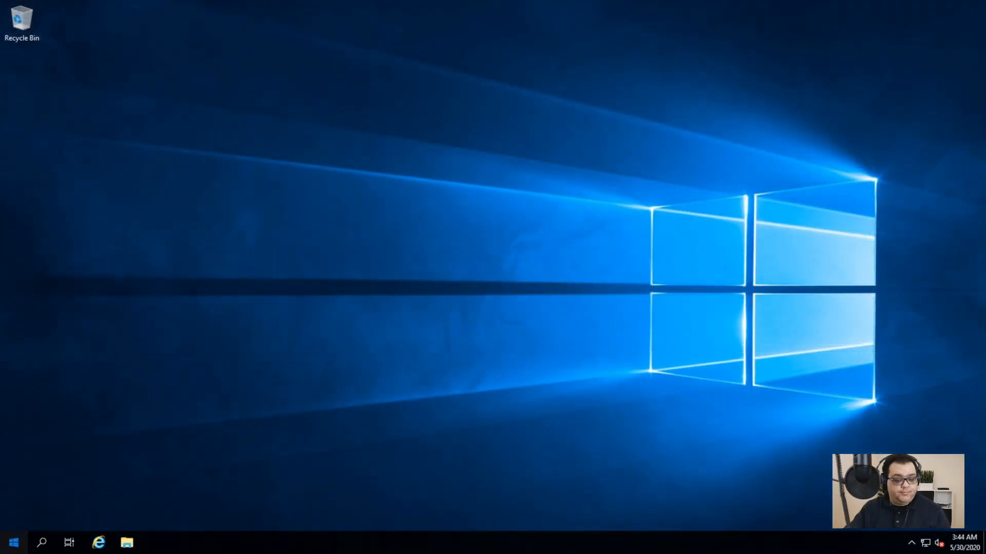
- Launch Server Manager with UAC approval, view Local Server and All Servers, then Dashboard
key(super)
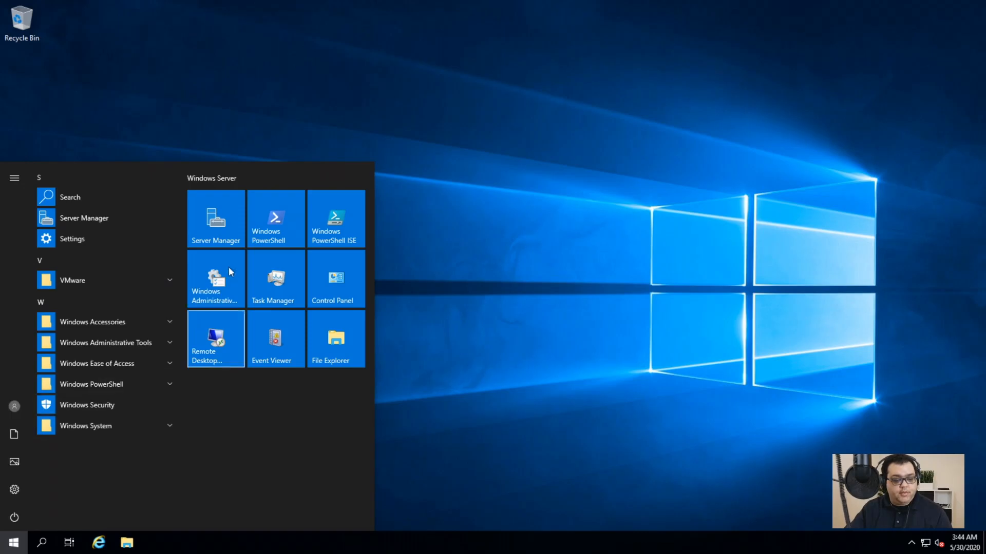
click(213, 240)
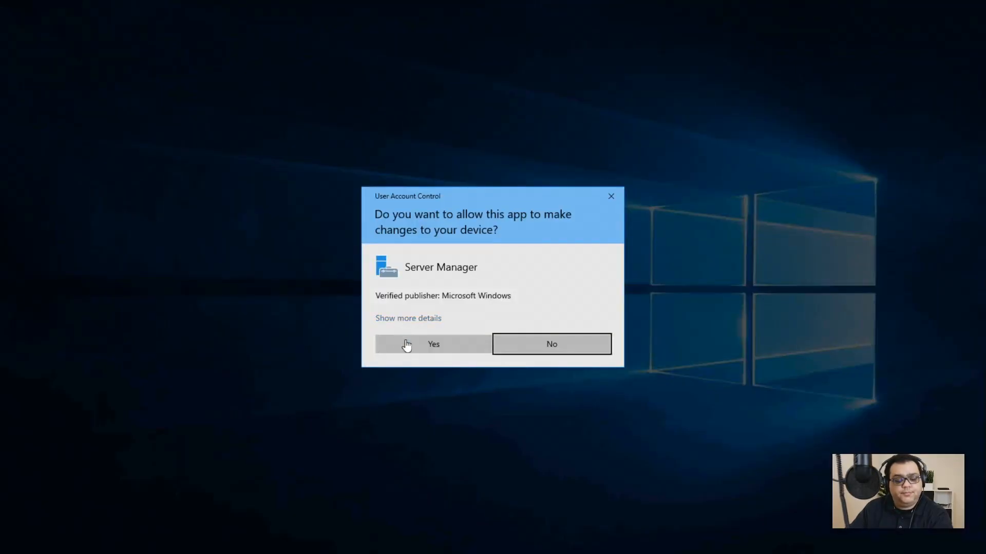
click(402, 343)
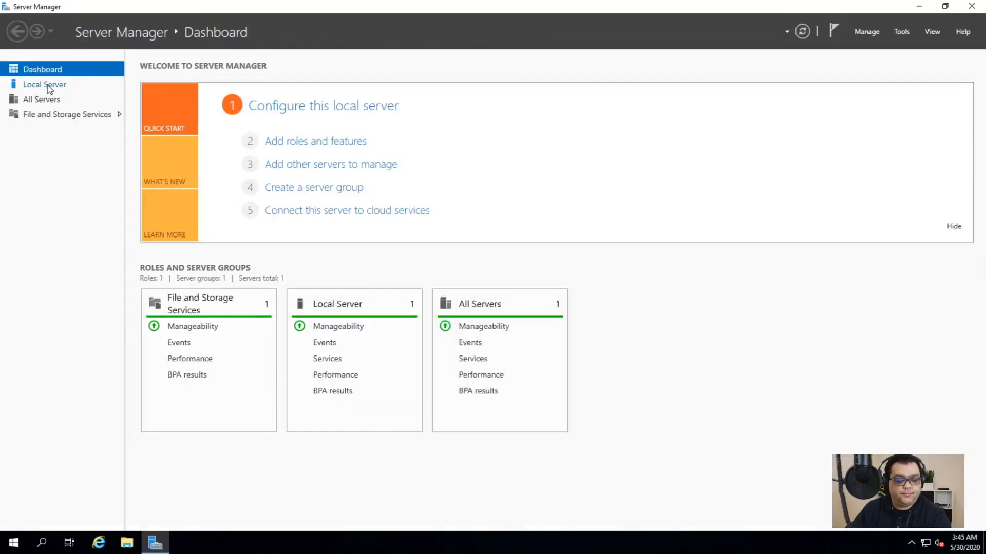
click(45, 83)
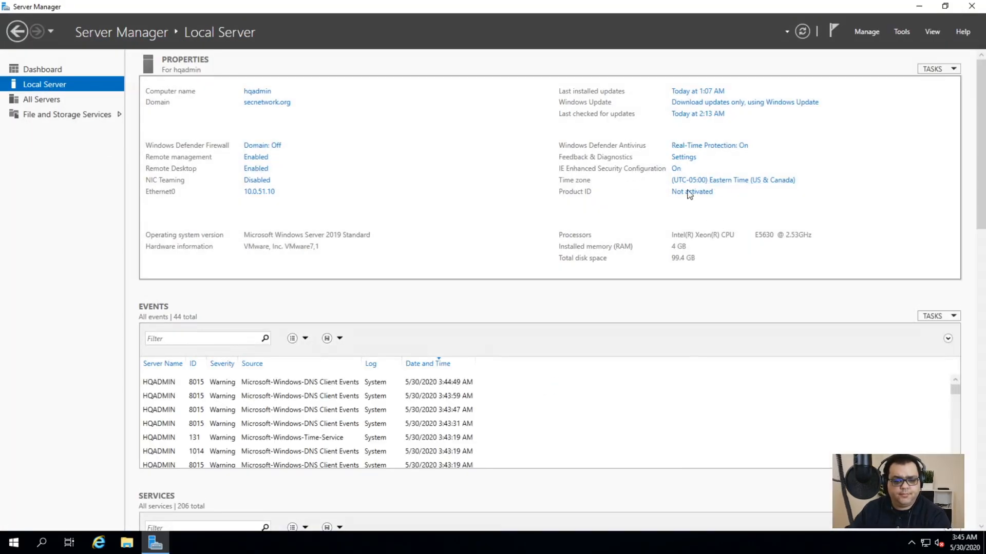
click(44, 99)
click(42, 69)
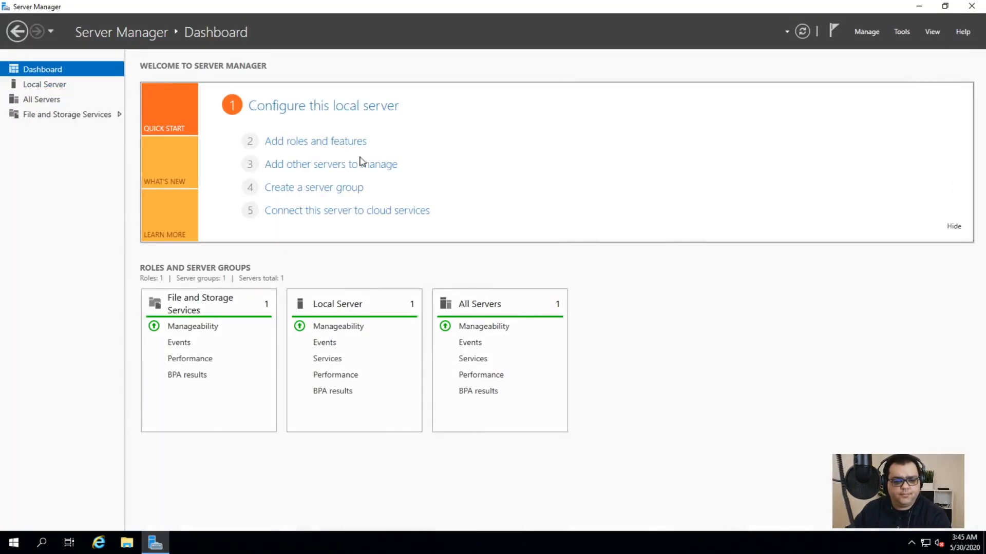
- Start a role-based Add Roles and Features install targeting hqadmin.secnetwork.org, skipping to Features
click(342, 147)
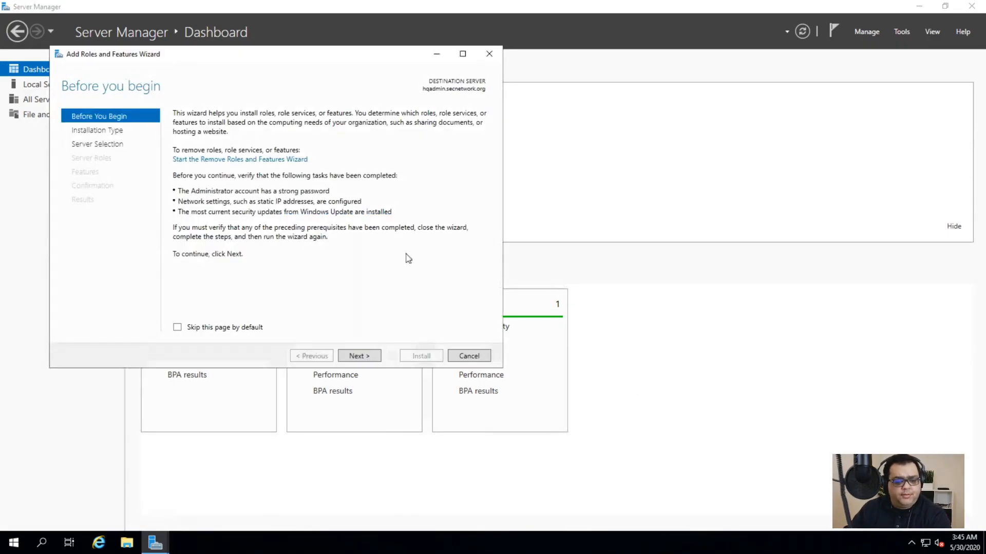
click(361, 355)
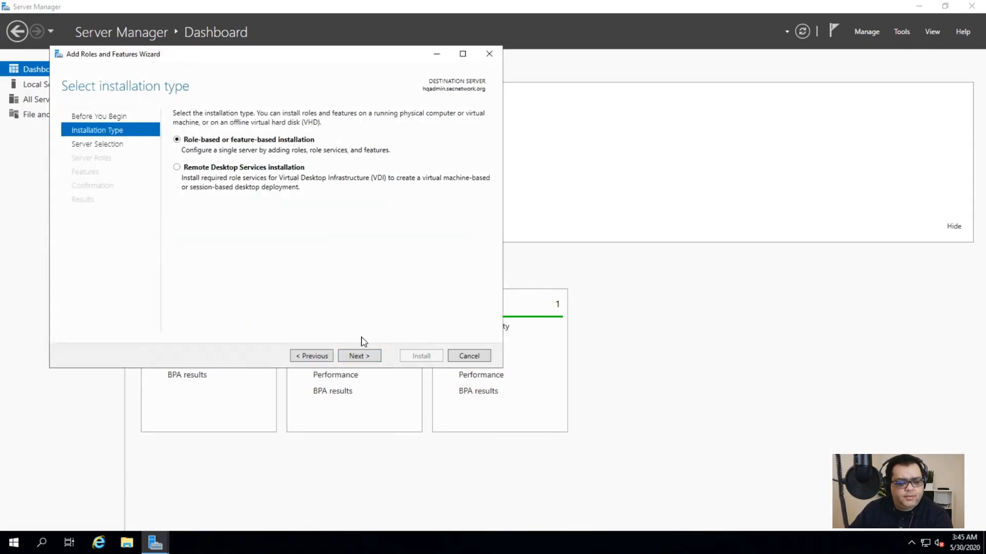
click(359, 356)
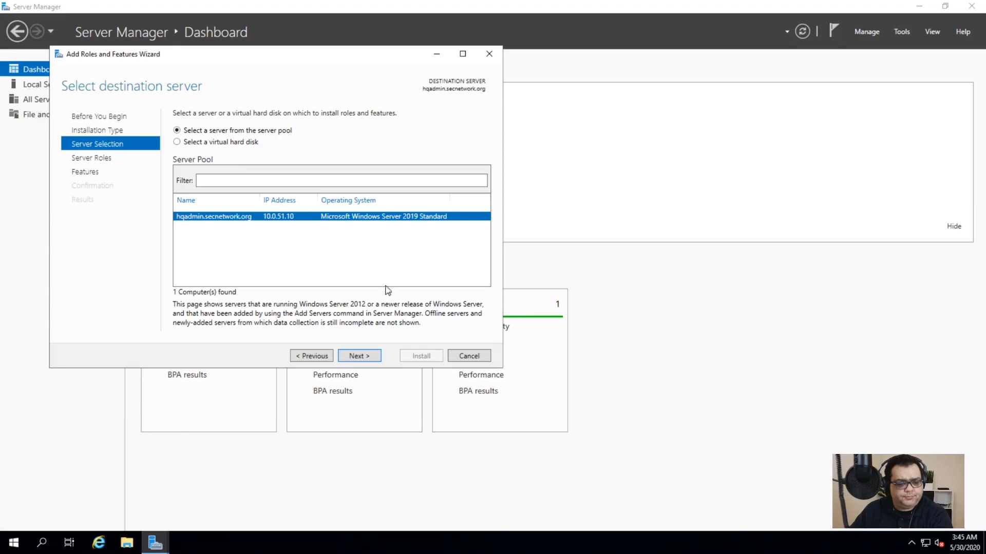
click(373, 358)
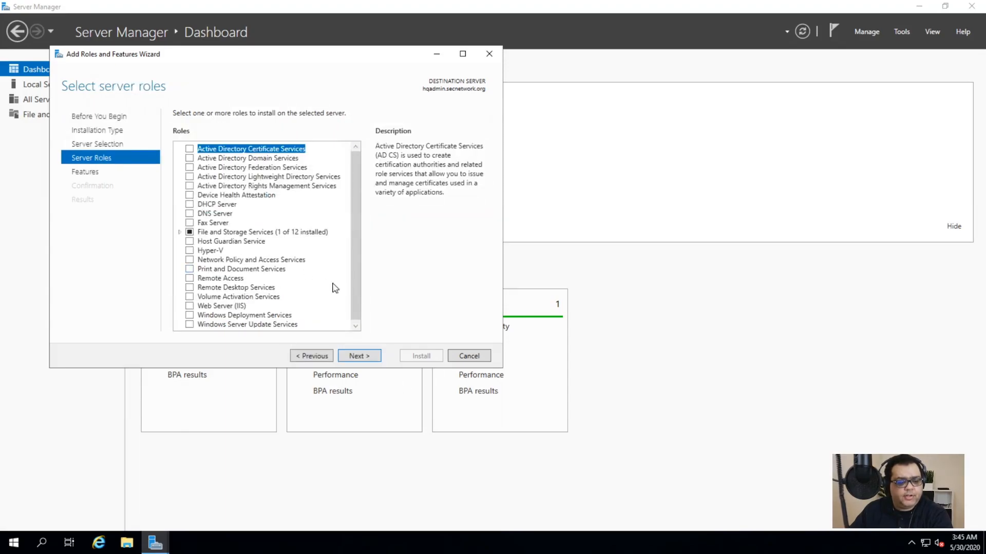
click(366, 360)
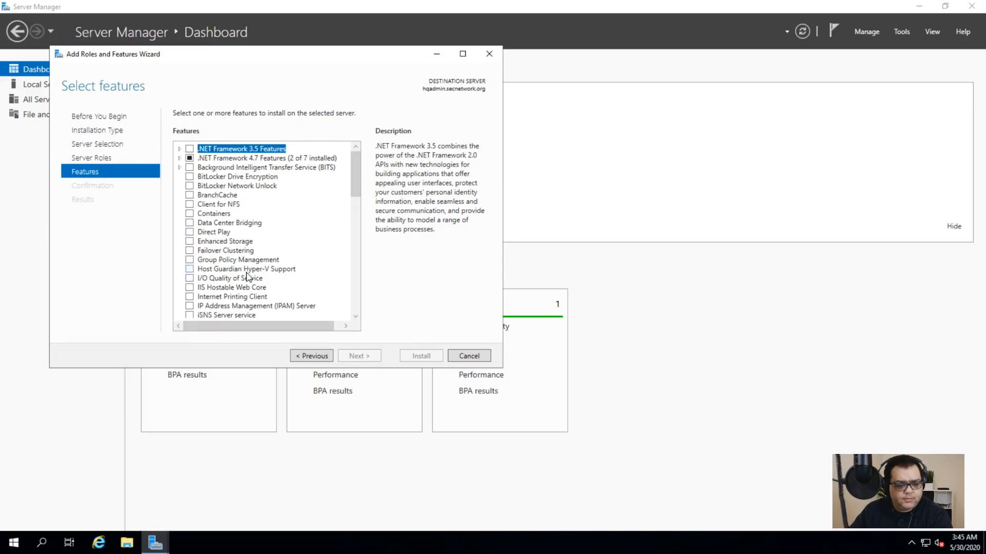
- Select Remote Server Administration Tools and accept its required IIS management features
scroll(247, 278, down, 4)
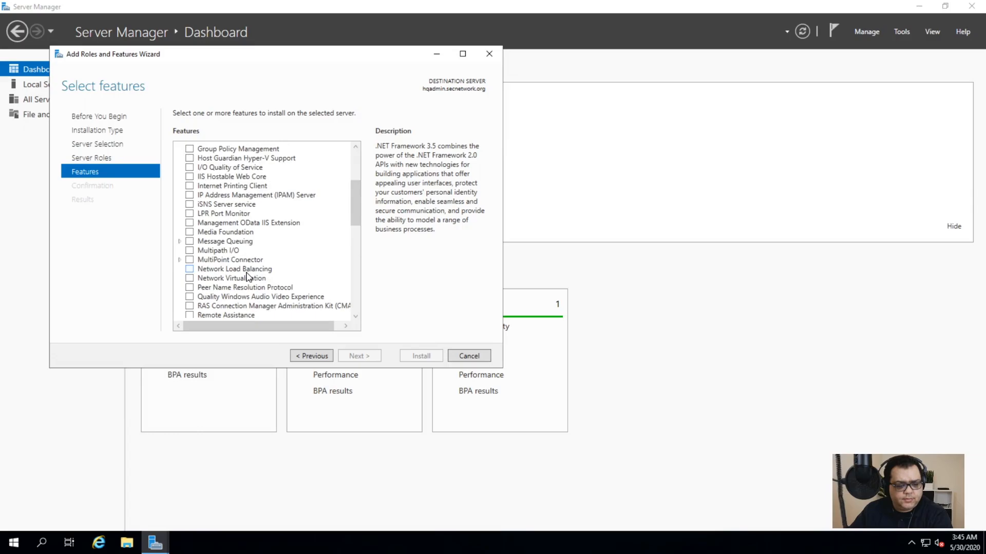
scroll(247, 278, down, 1)
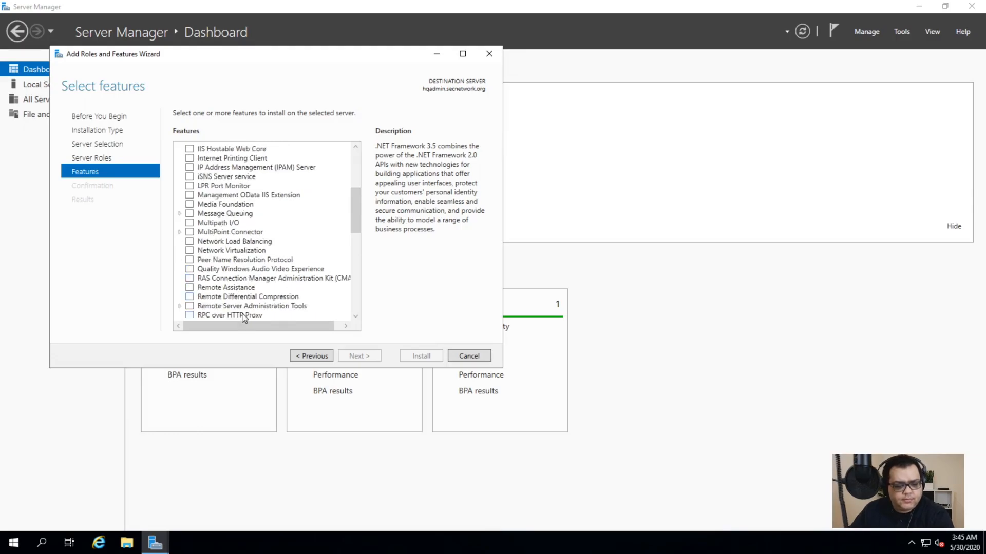
click(189, 307)
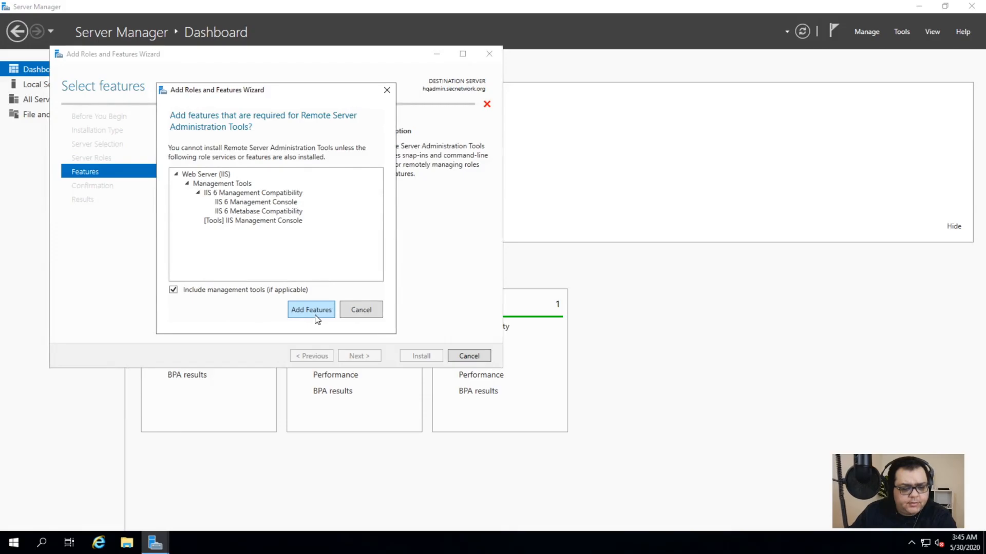
click(312, 310)
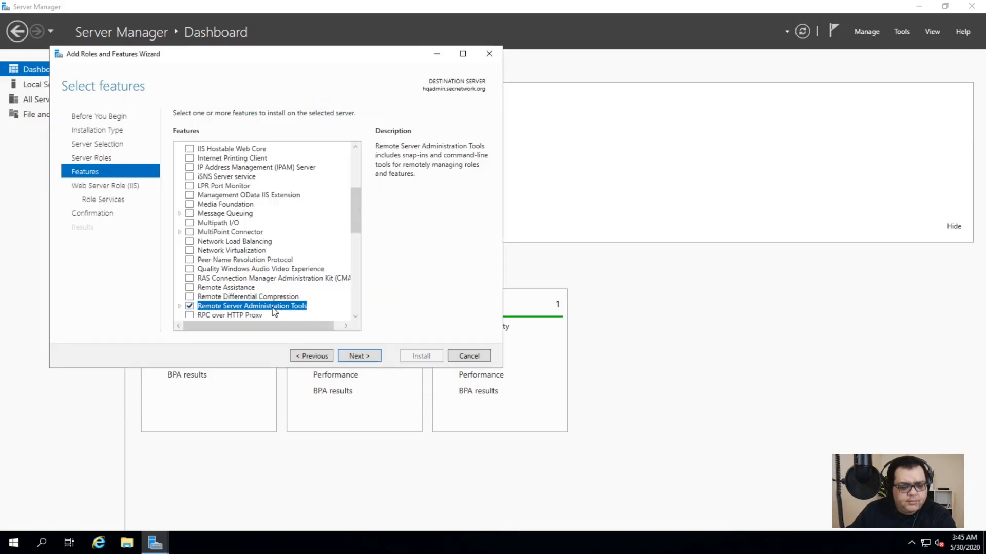
- Proceed through the Web Server role services and start the installation
scroll(325, 311, down, 3)
scroll(330, 282, down, 2)
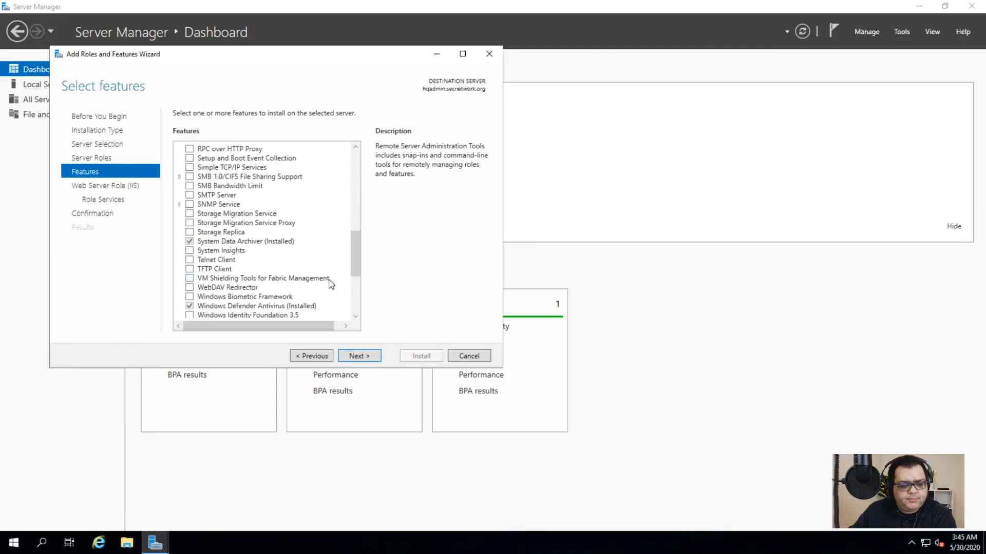
scroll(330, 282, down, 1)
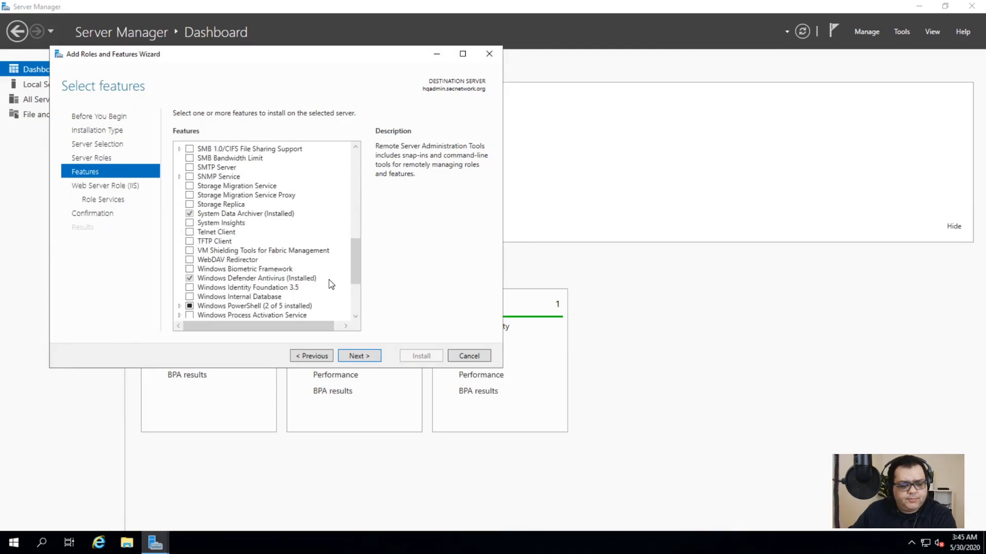
click(359, 356)
click(360, 357)
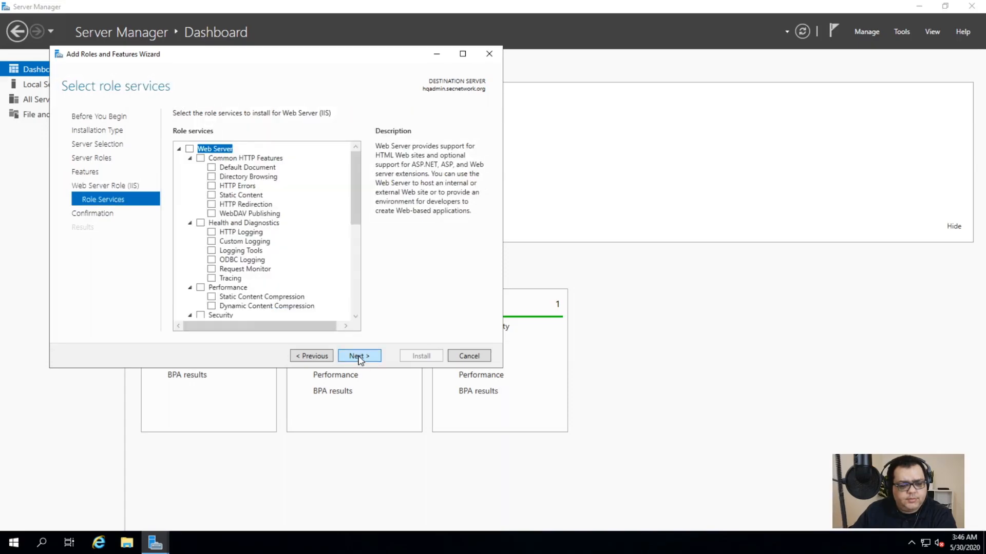
drag(357, 220, 358, 345)
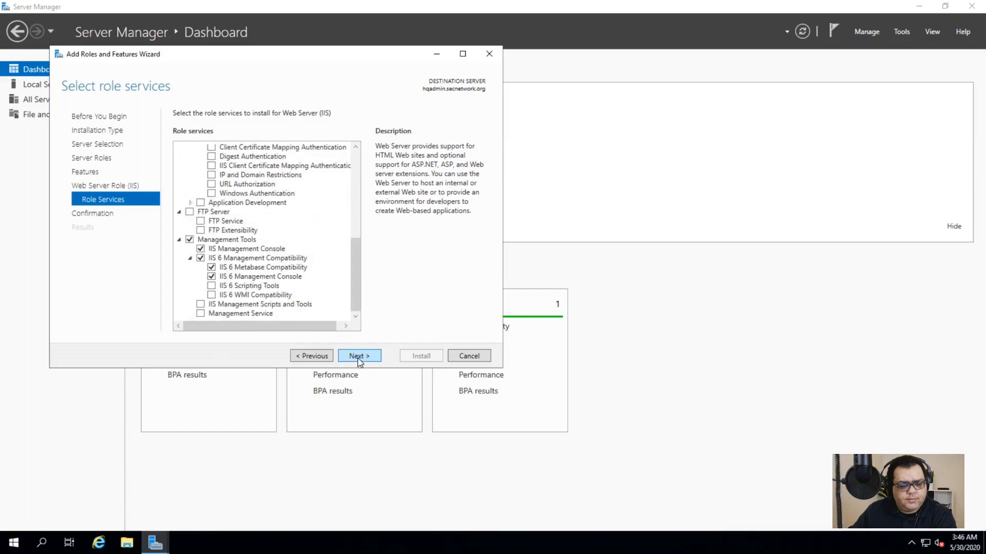
click(357, 356)
click(419, 356)
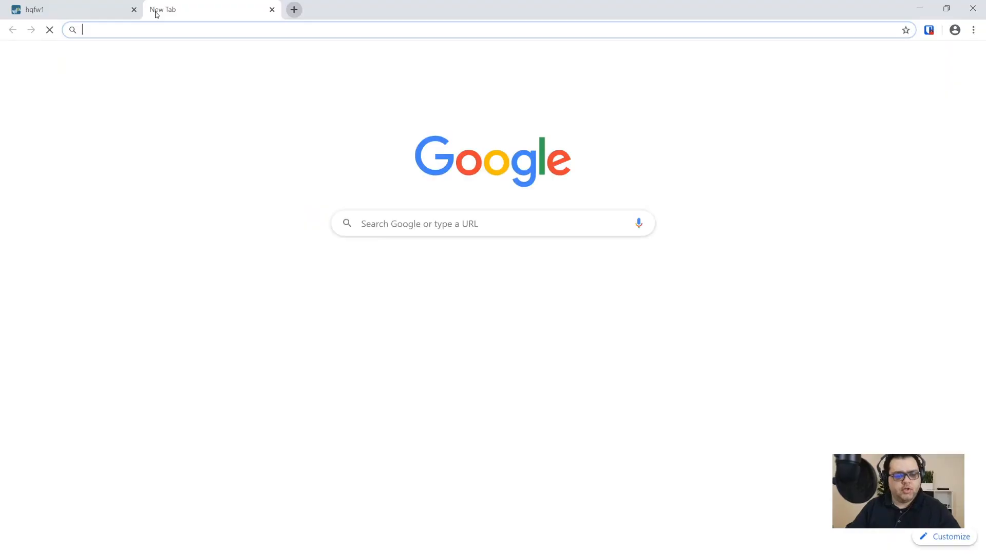
- Load hqvca.secnetwork.org past the certificate warning and launch the HTML5 vSphere client
text(nsx)
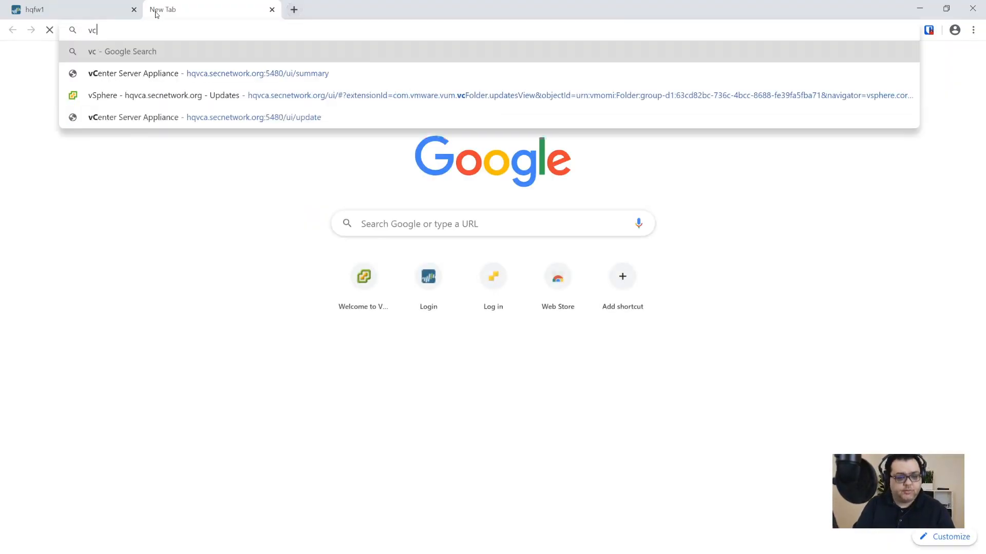
key(BackSpace)
key(BackSpace)
key(BackSpace)
text(hqvca.secnetwork.org)
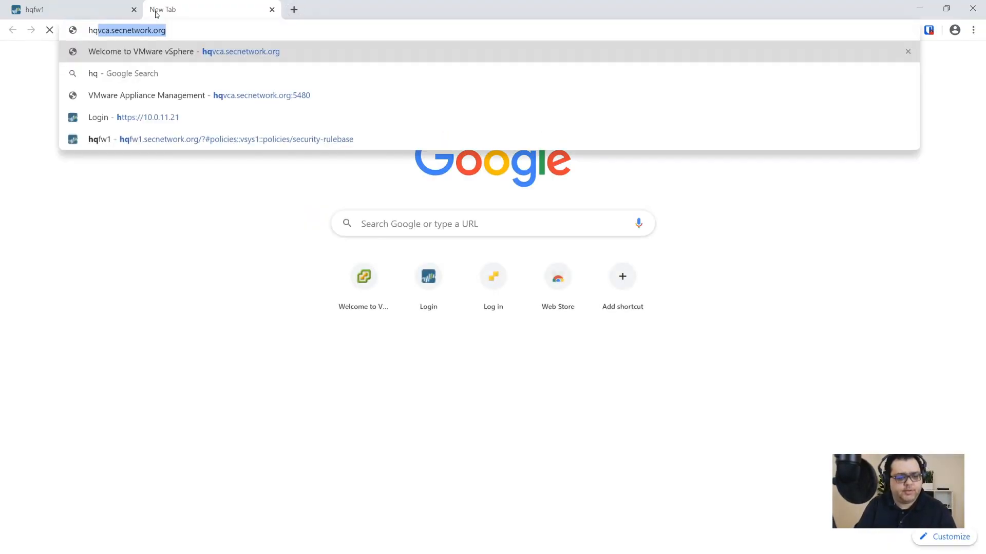
key(Right)
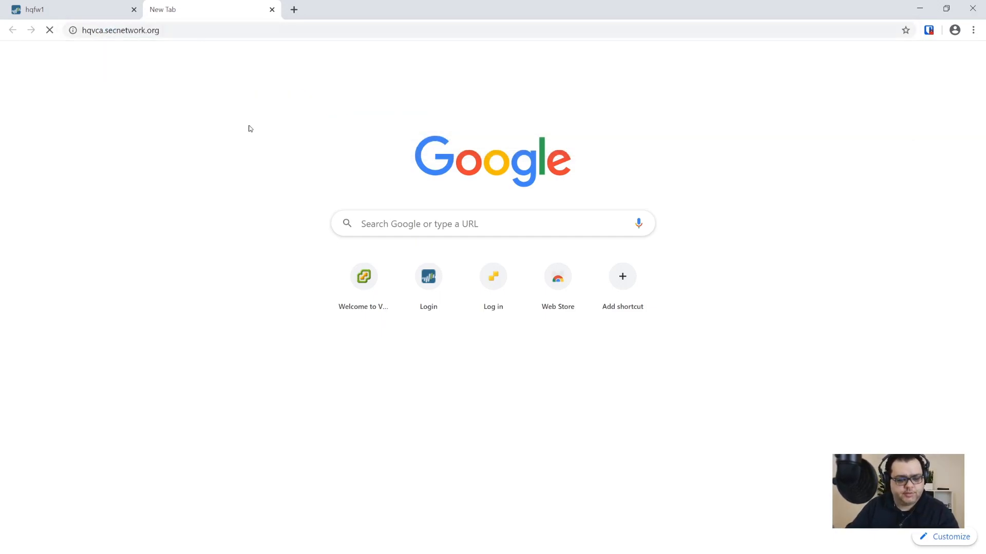
click(351, 339)
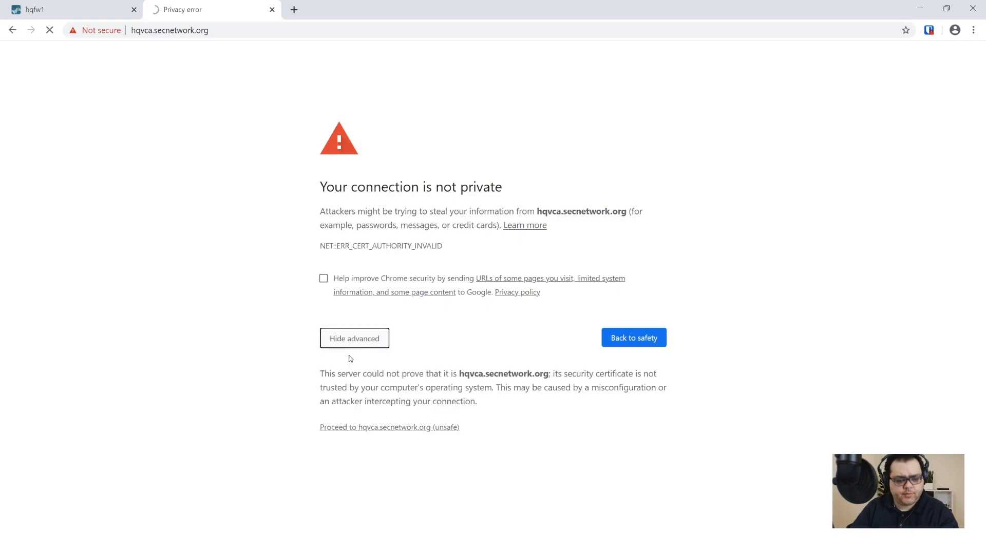
click(364, 429)
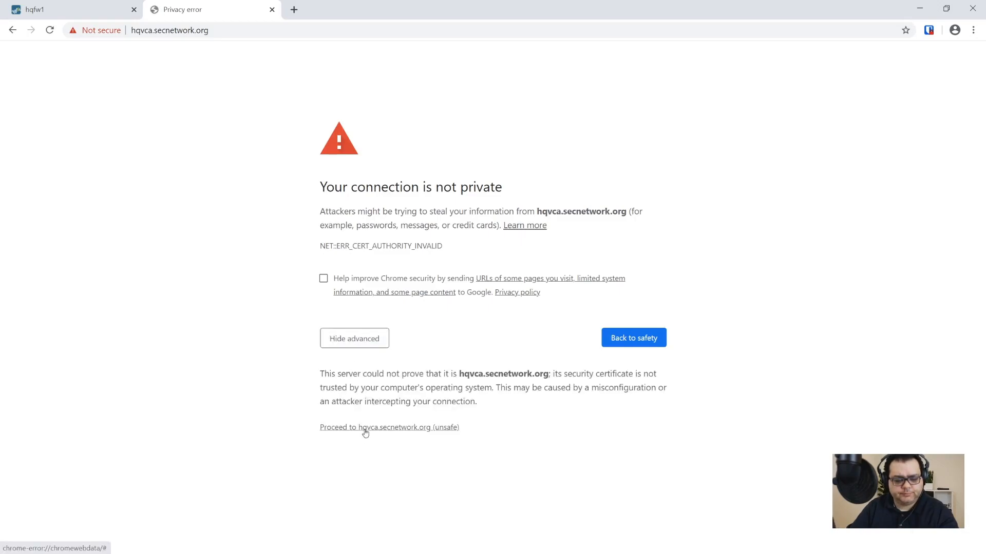
click(65, 161)
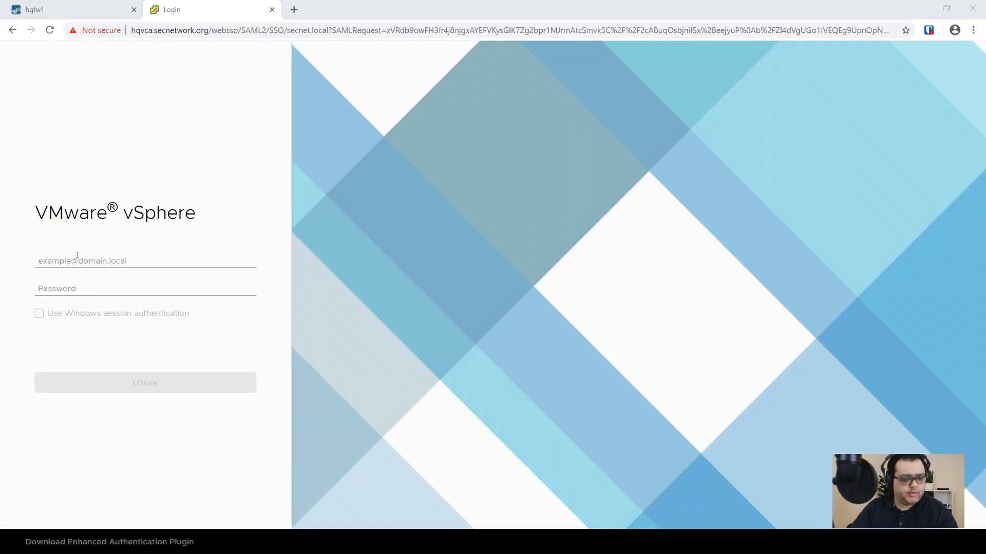
- Log in to vCenter with the admin account, acknowledge the host storage alarm, and expand SECNET
click(78, 255)
text(yate)
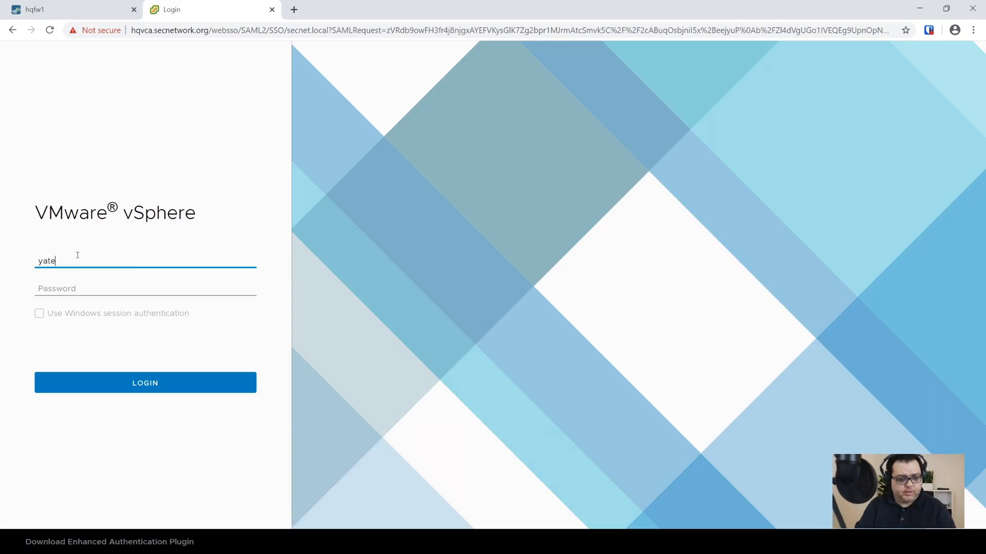
text(sj-admin)
key(Tab)
text(*)
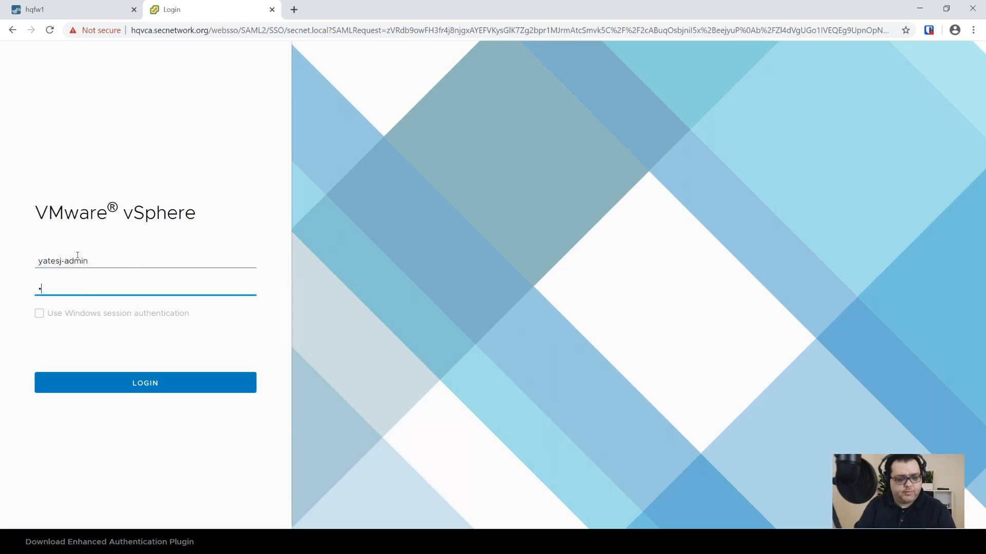
key(BackSpace)
key(BackSpace)
key(BackSpace)
key(BackSpace)
key(BackSpace)
key(BackSpace)
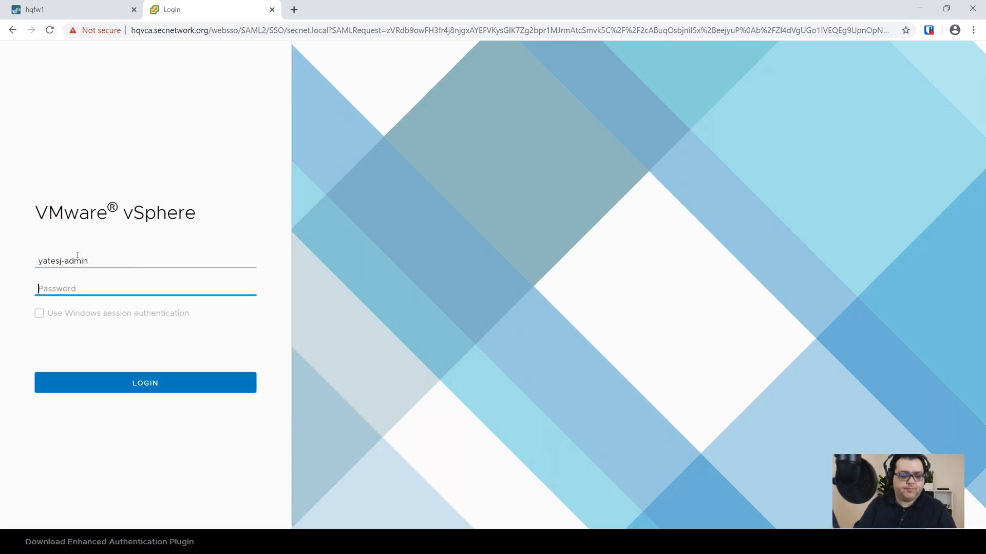
text(**************)
key(Return)
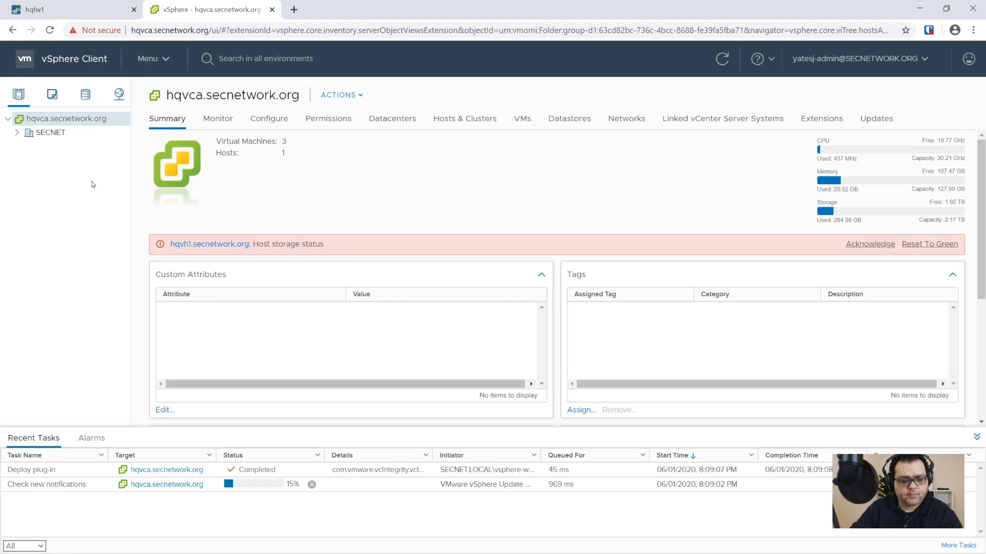
click(877, 242)
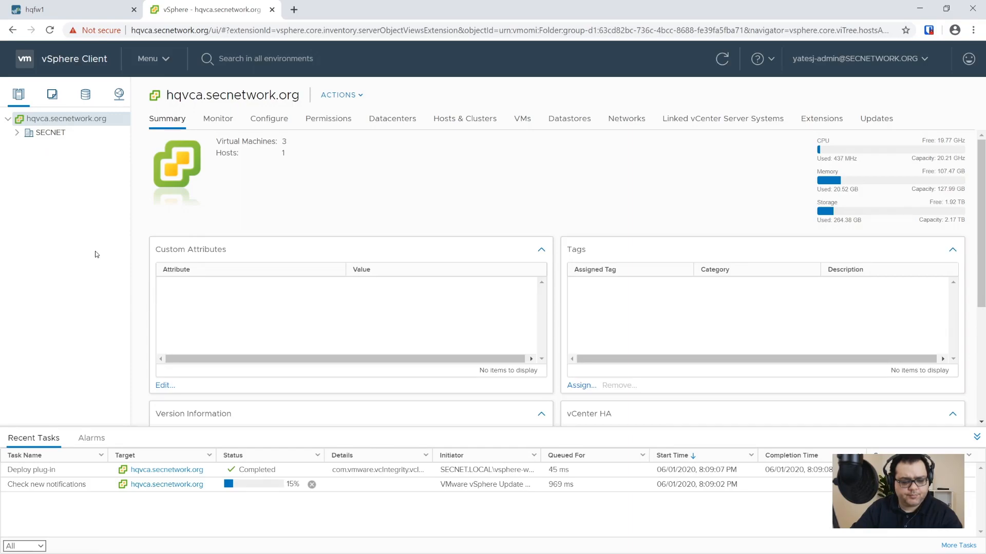
click(17, 133)
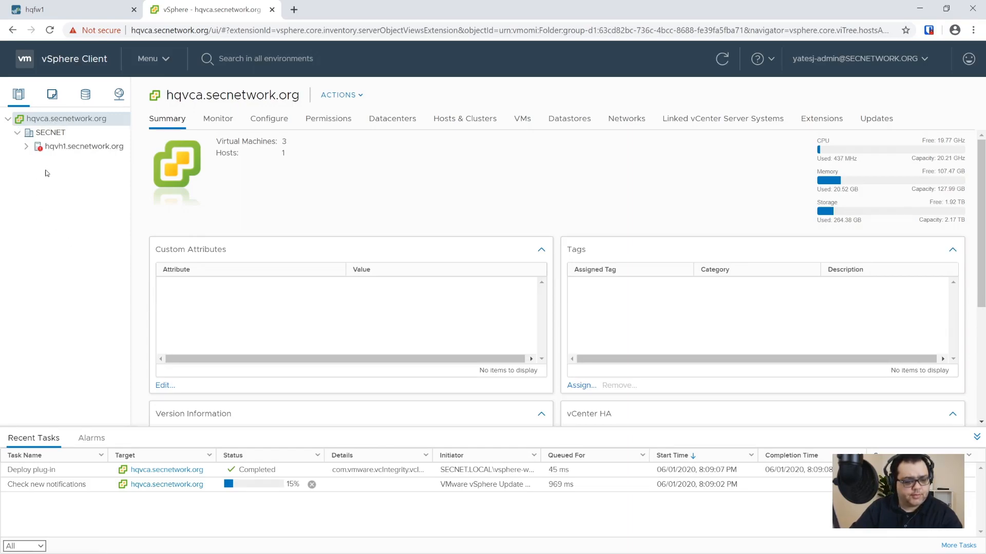
- Under hqvh1, edit HQADMIN's settings to put Network adapter 1 on SECNET_SEC instead of SECNET_SRV
click(31, 151)
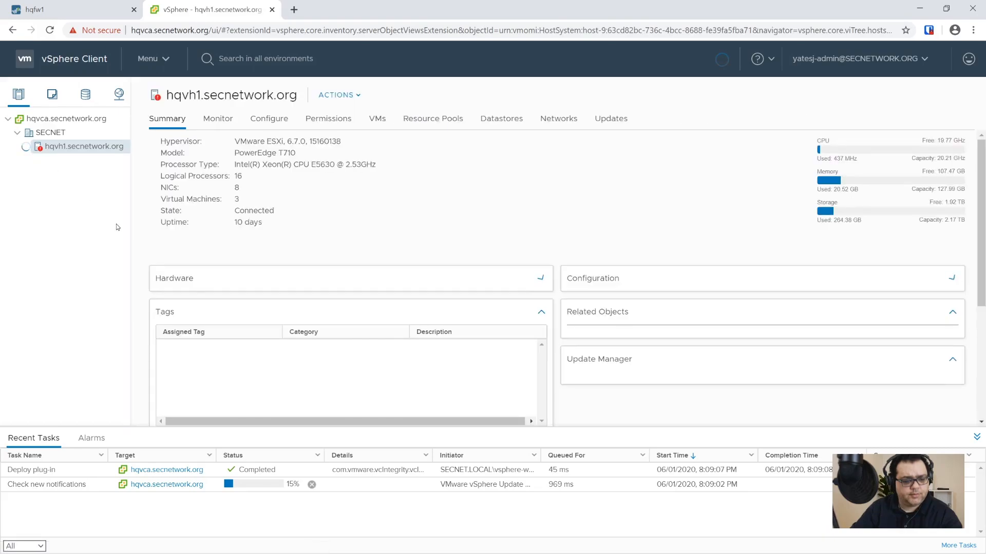
click(94, 162)
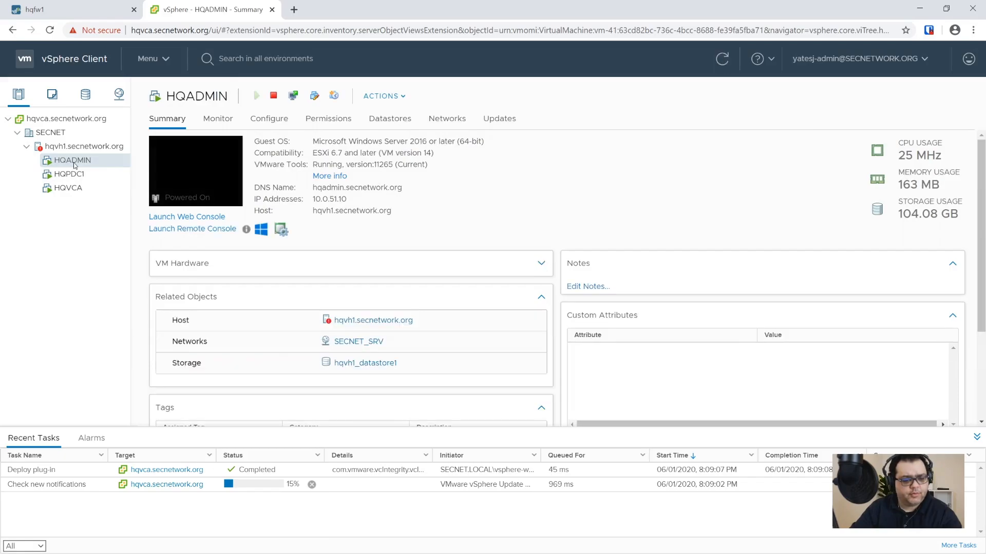
right_click(107, 226)
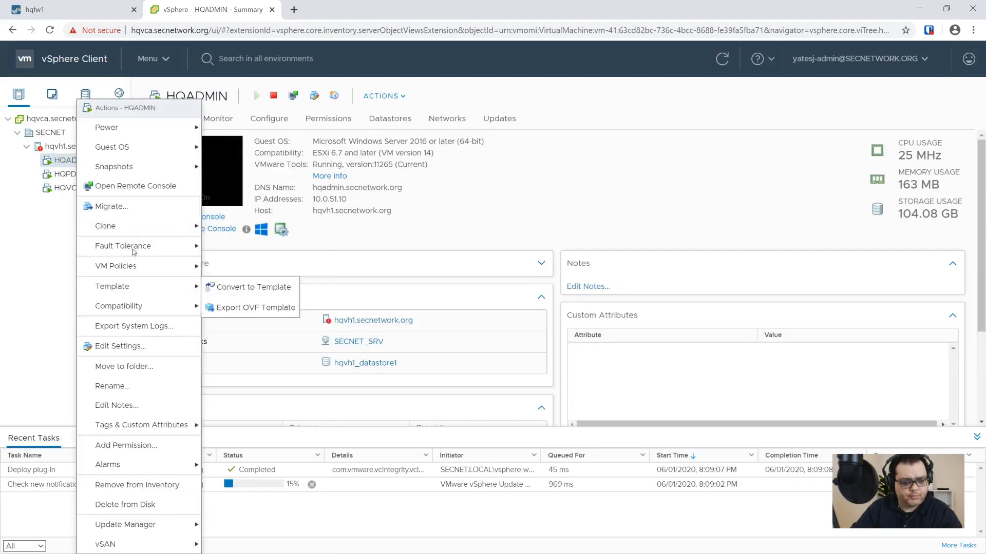
click(128, 345)
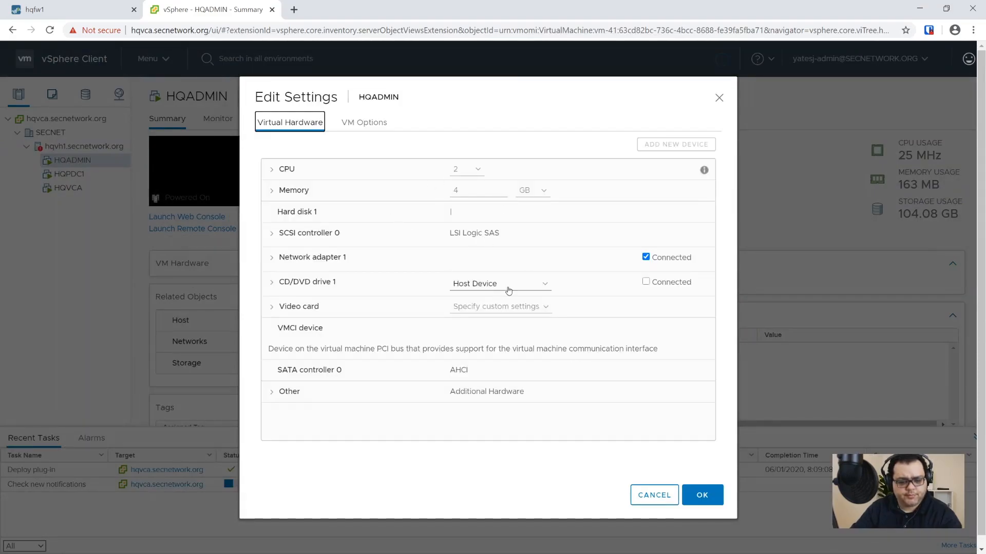
click(480, 259)
click(482, 281)
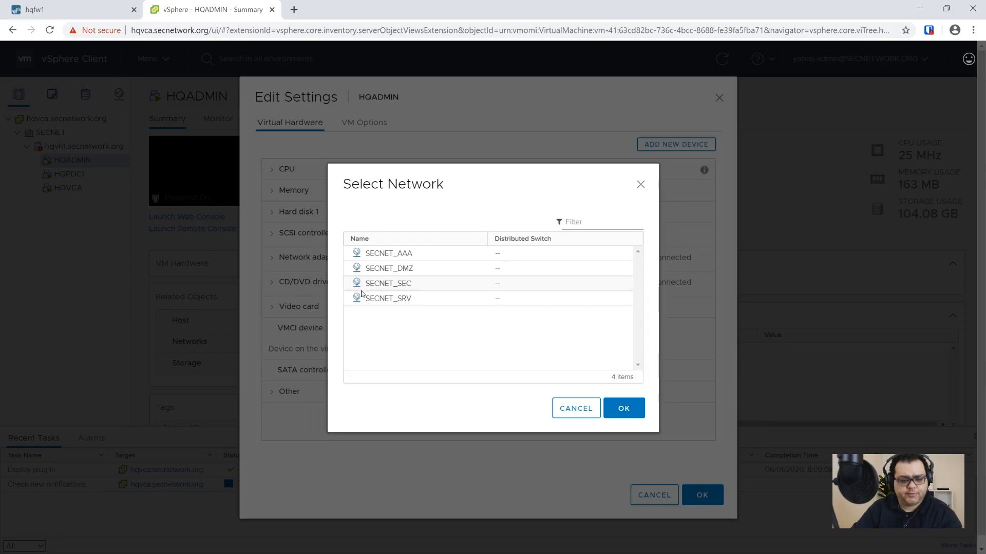
click(398, 287)
click(625, 408)
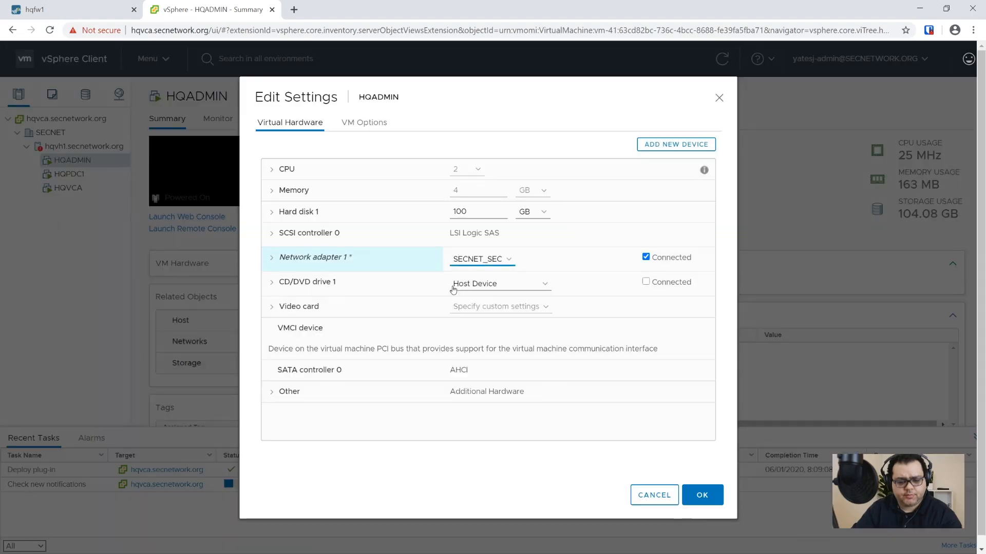
click(702, 495)
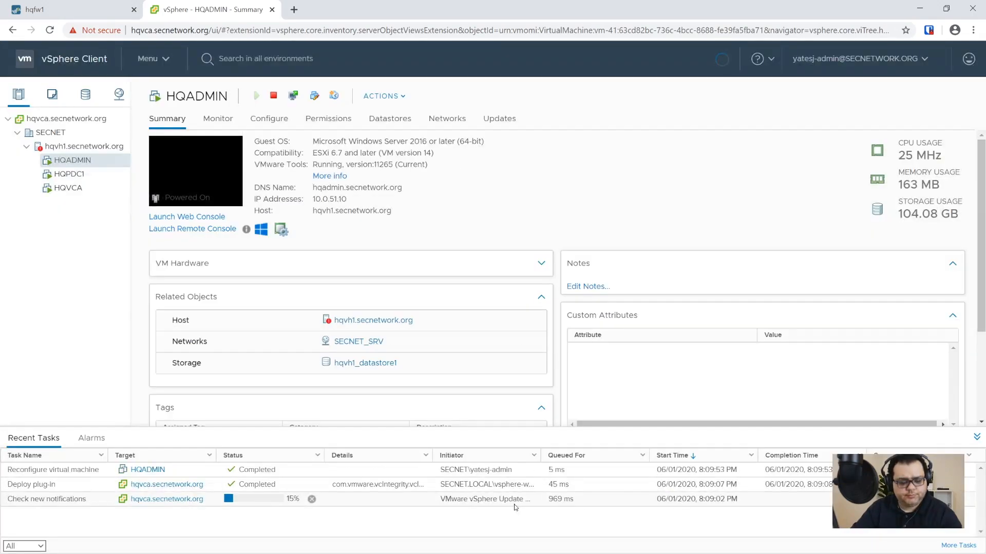
- Open HQADMIN's web console, send Ctrl+Alt+Delete, and accept the SECNET policy notice
click(164, 181)
click(616, 355)
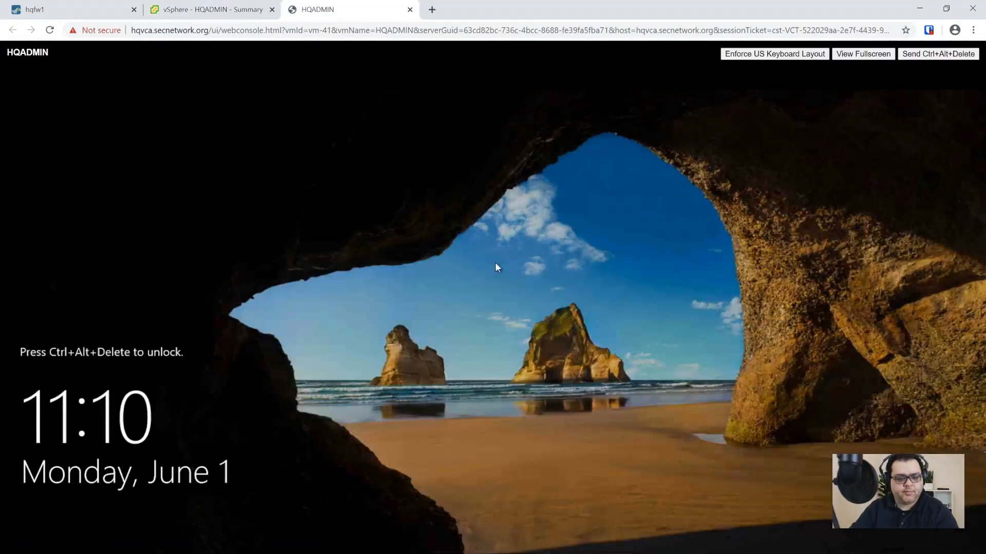
click(938, 54)
click(348, 386)
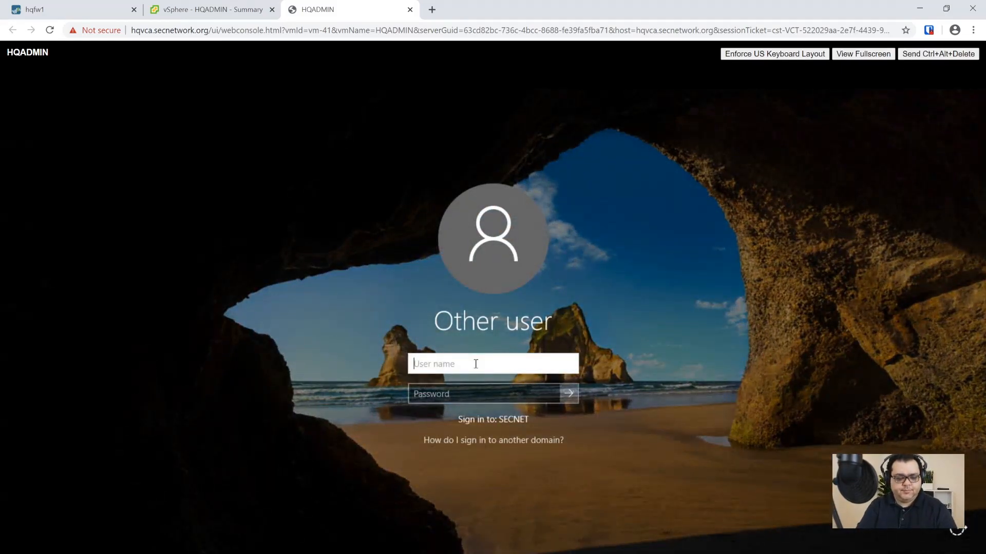
- Sign in to Windows with the domain admin account and go back to the vSphere tab
text(yatesj-admin)
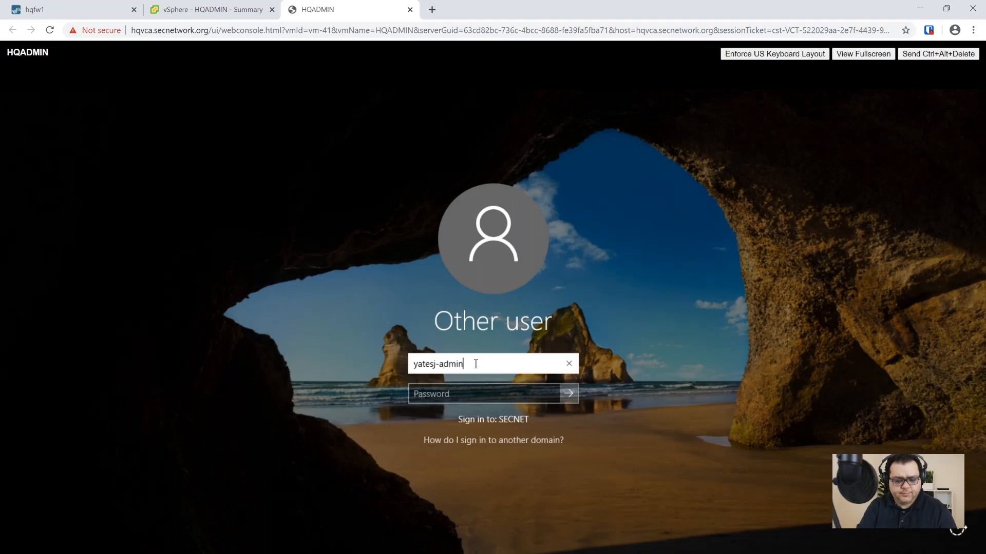
key(Tab)
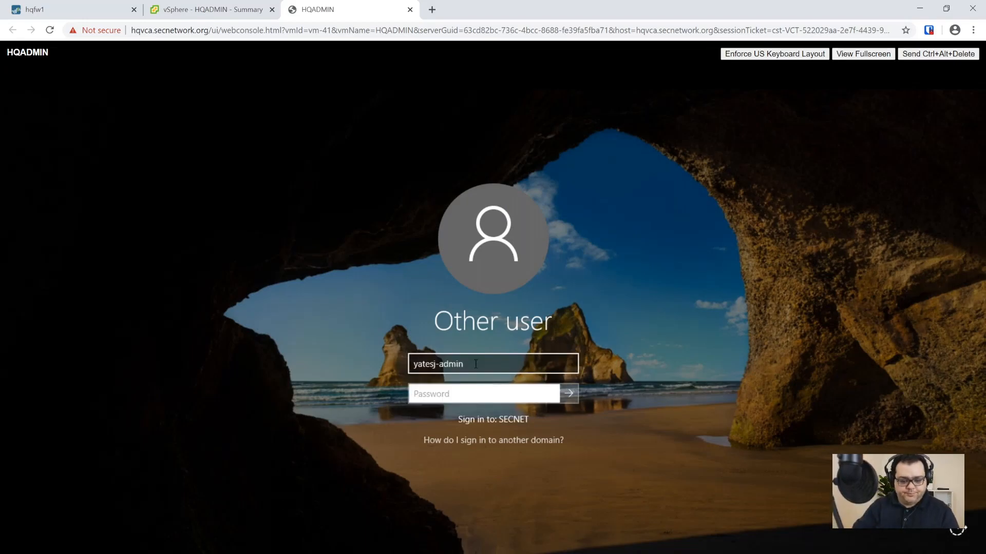
text(********)
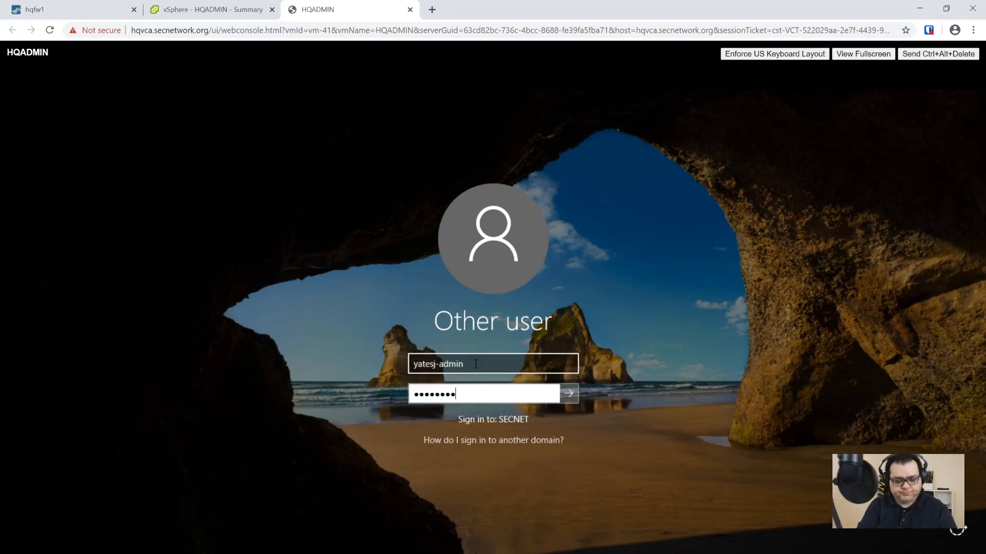
key(Return)
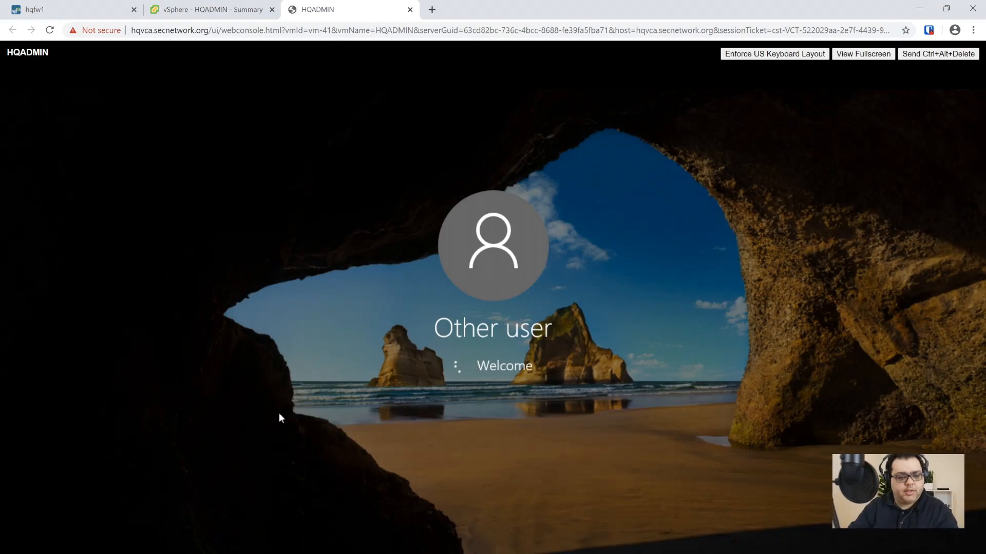
click(210, 9)
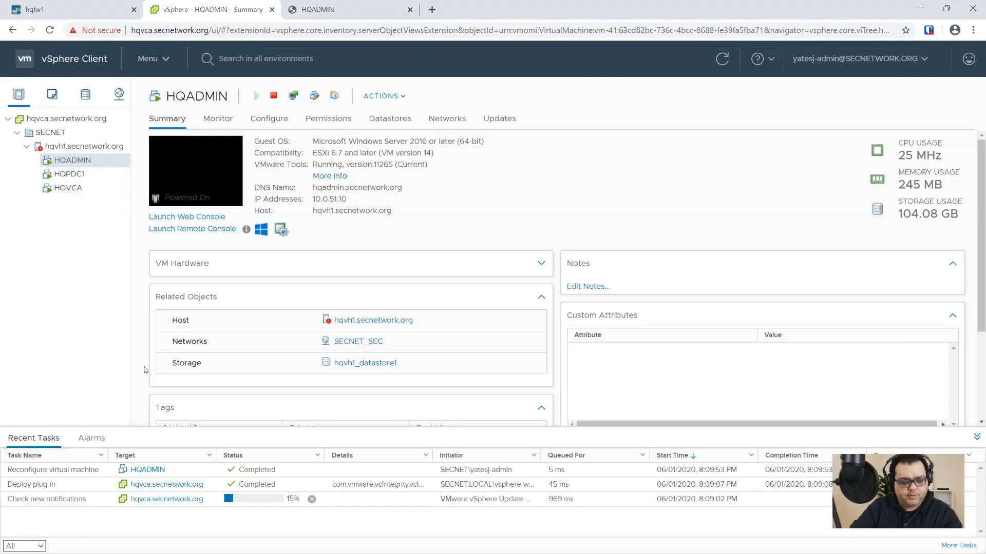
- Check the console's sign-in progress, then return to HQADMIN's actions in vSphere
right_click(61, 161)
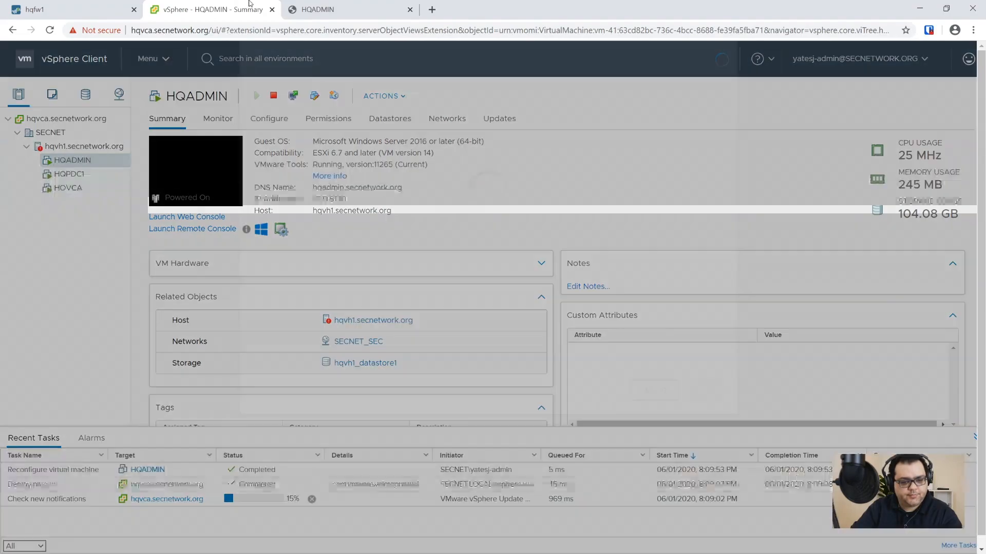
click(313, 9)
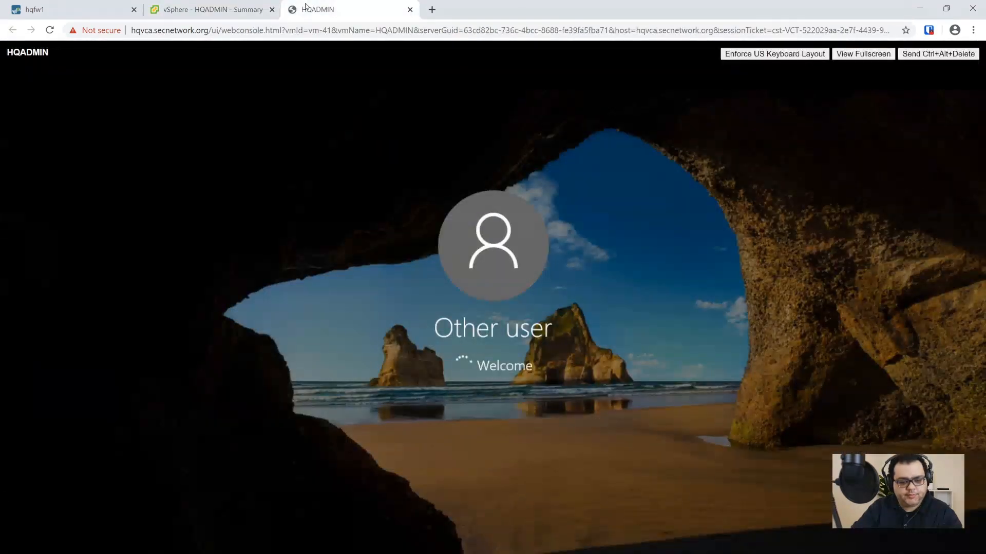
click(213, 11)
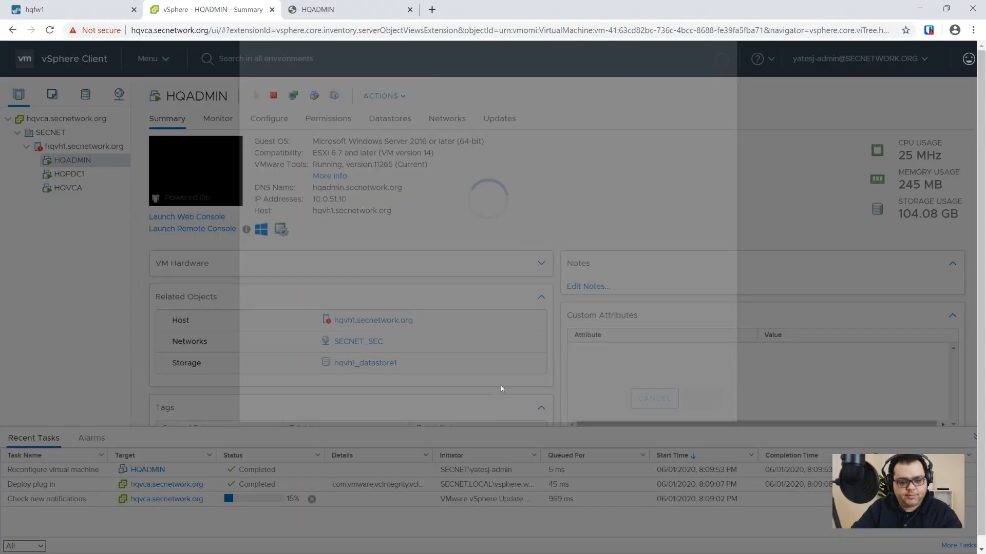
- Set HQADMIN's Network adapter 1 back to SECNET_SRV, save, and view the console
click(503, 258)
click(497, 281)
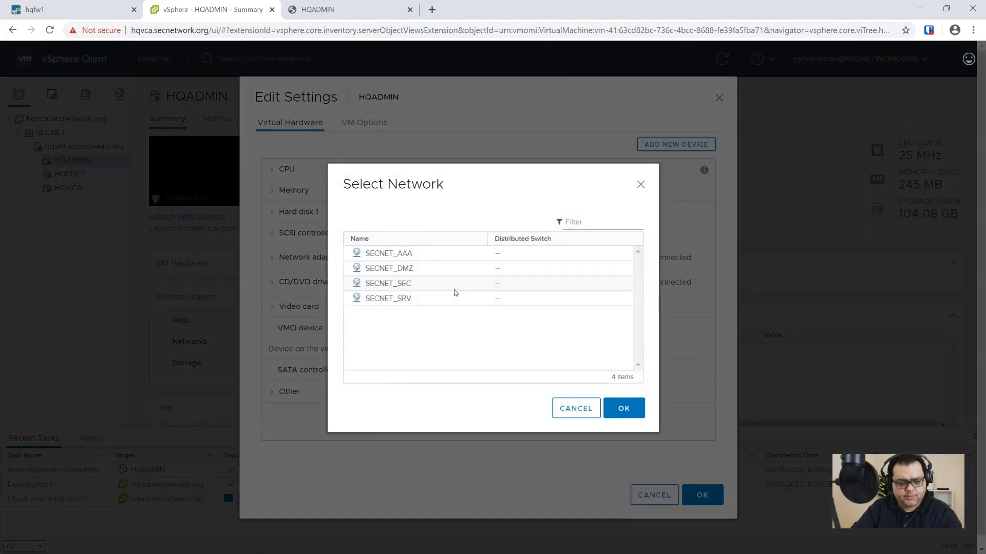
click(421, 299)
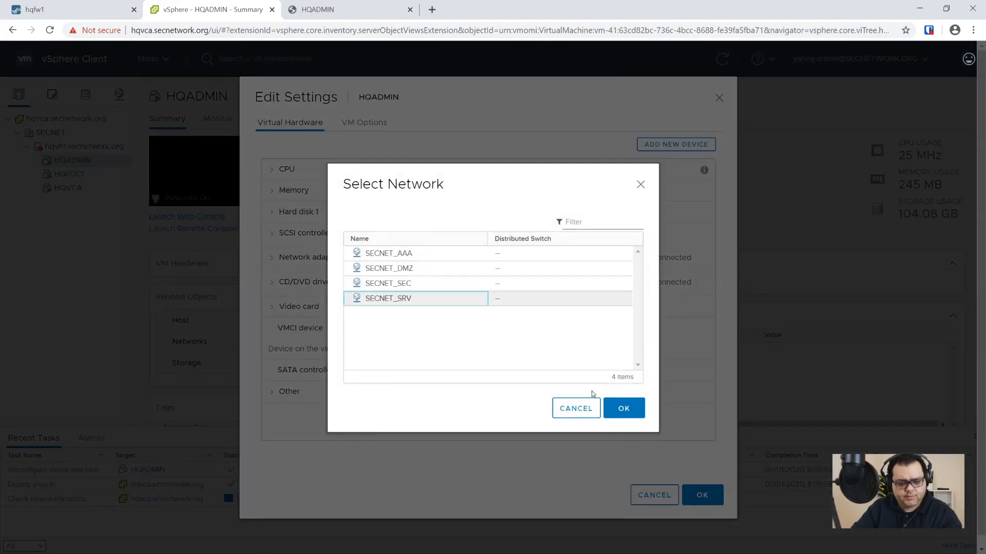
click(623, 408)
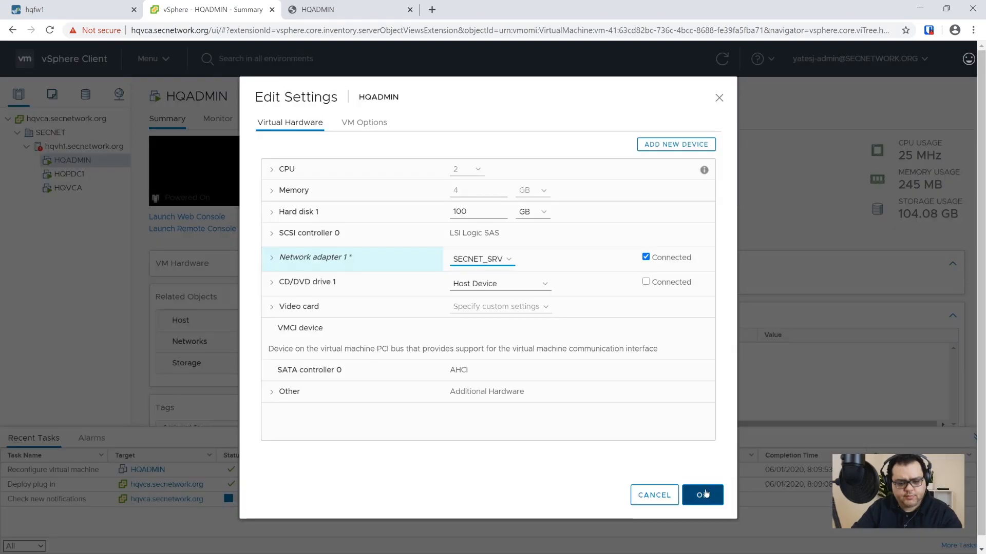
click(702, 495)
click(314, 10)
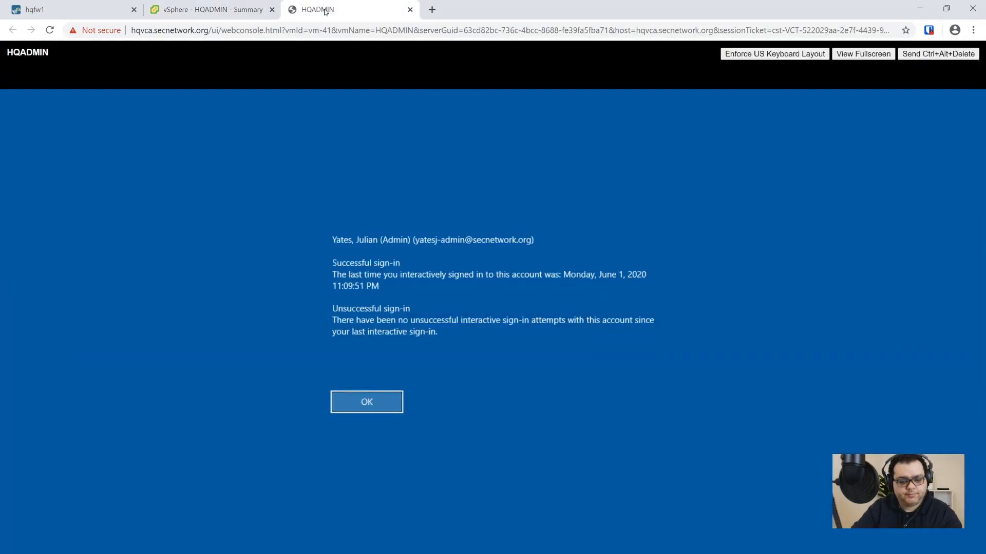
- Dismiss the sign-in summary and open Ethernet0's adapter properties, approving the admin prompt
click(374, 405)
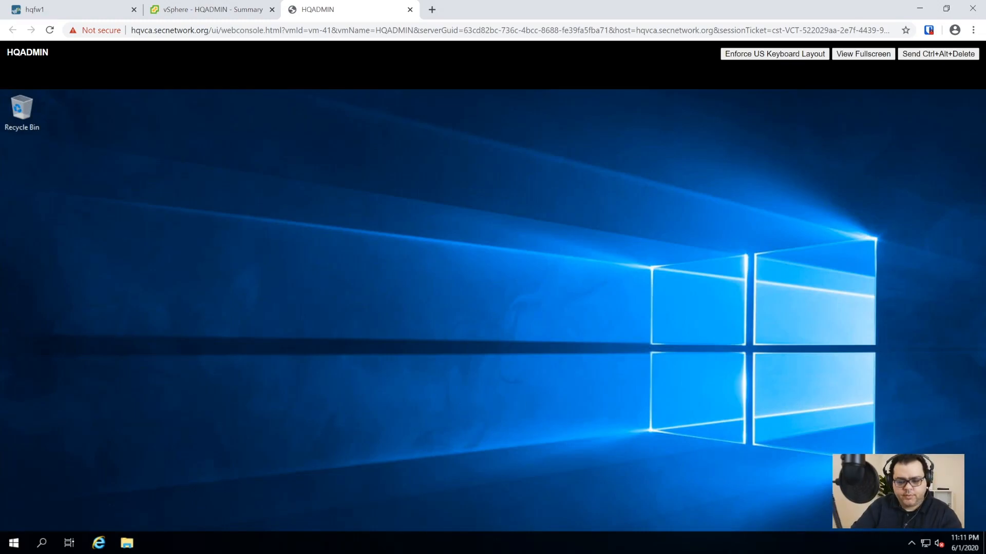
click(926, 543)
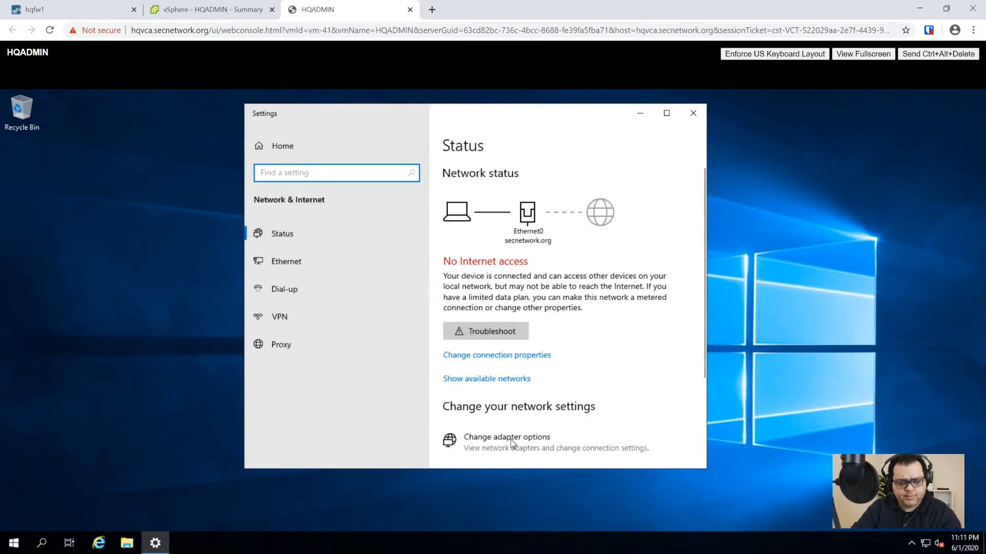
click(511, 442)
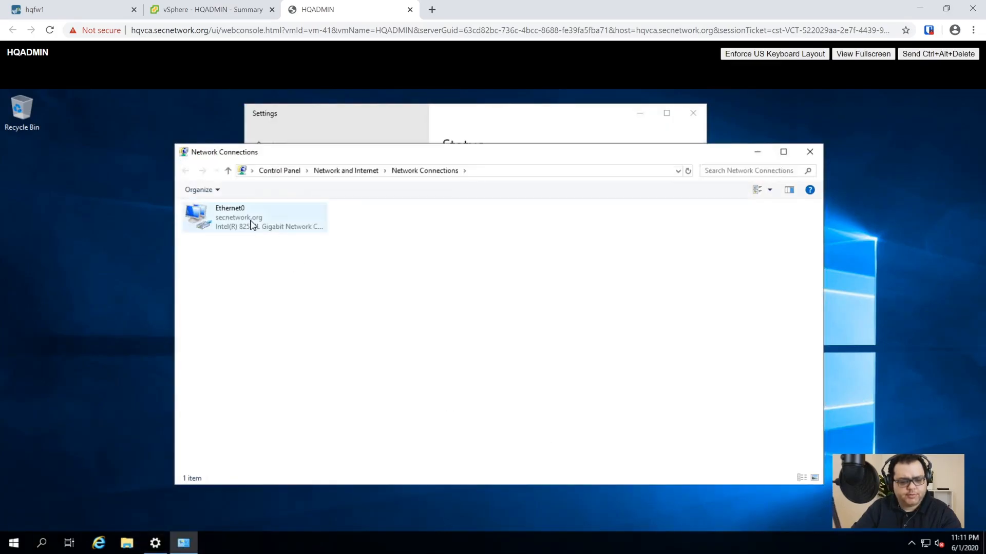
right_click(252, 225)
click(288, 329)
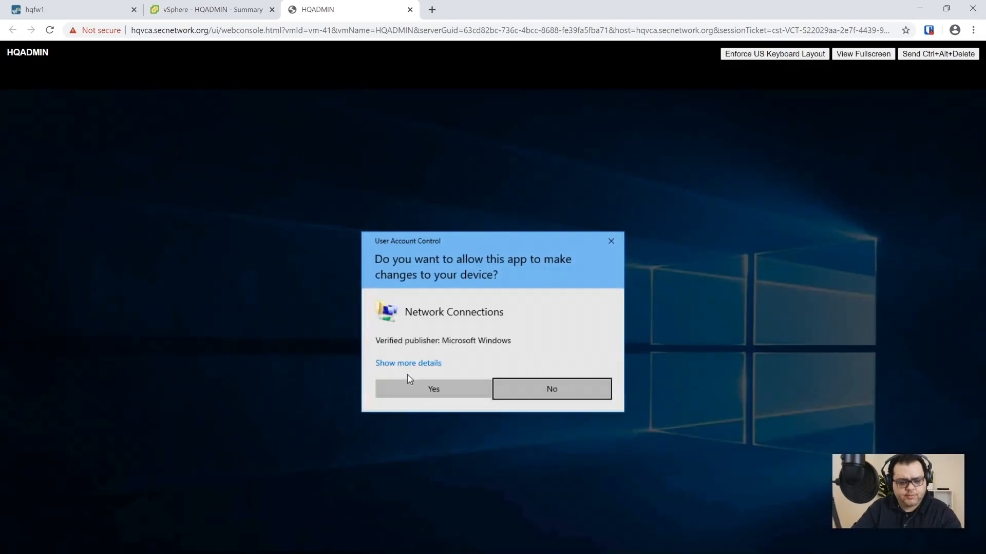
click(407, 387)
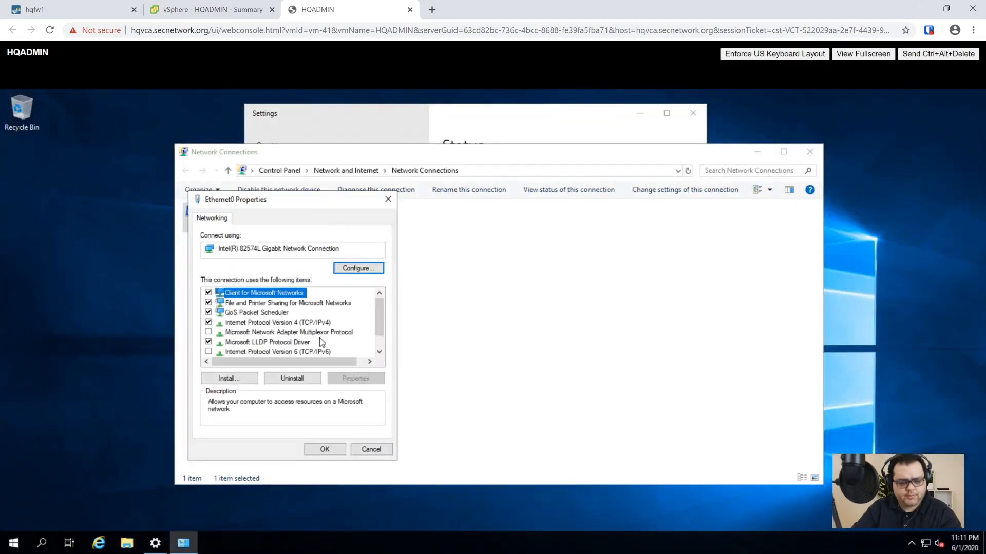
- Set Ethernet0's IPv4 address to 10.0.41.10 with gateway 10.0.41.1, then close the windows
click(280, 321)
click(366, 380)
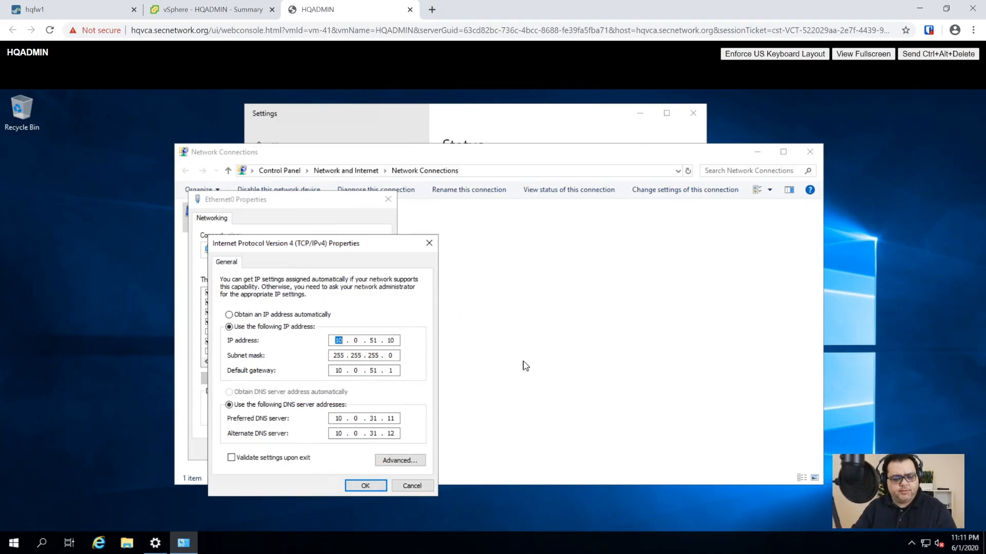
text(10.0)
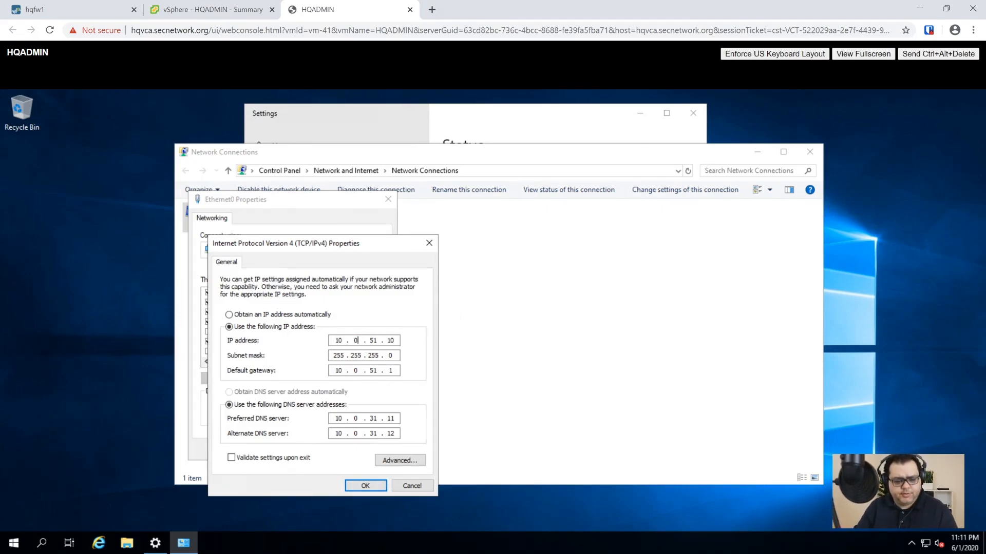
key(Tab)
key(Tab)
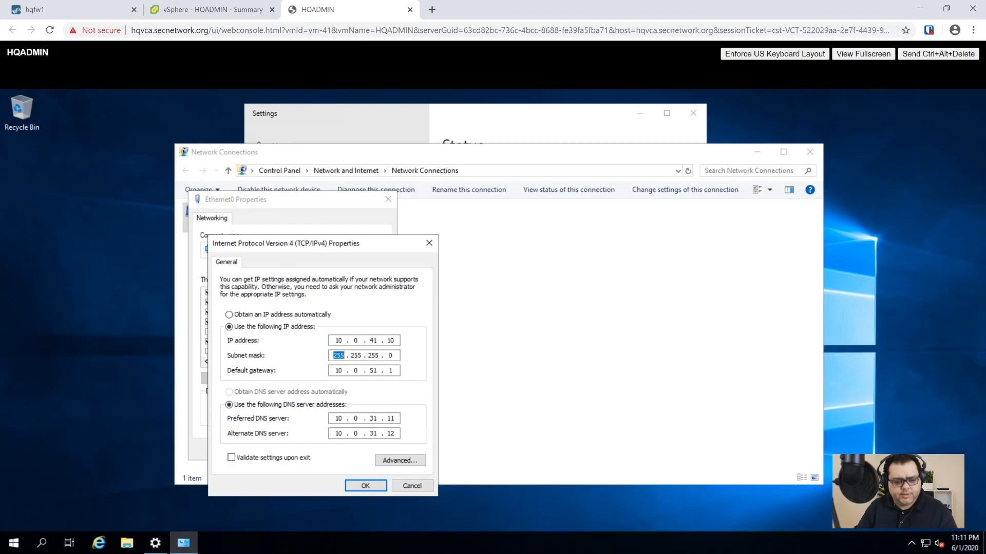
text(0.)
key(Tab)
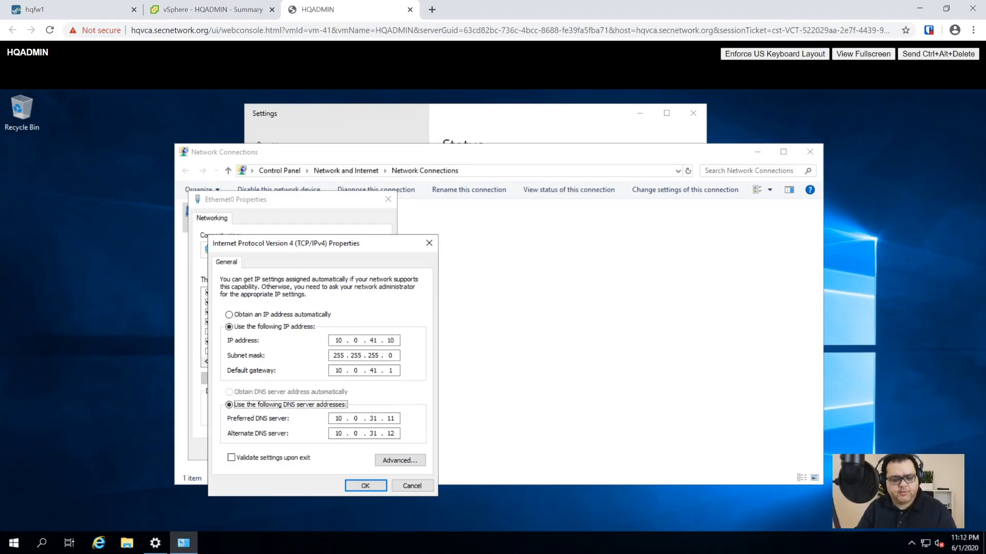
key(Tab)
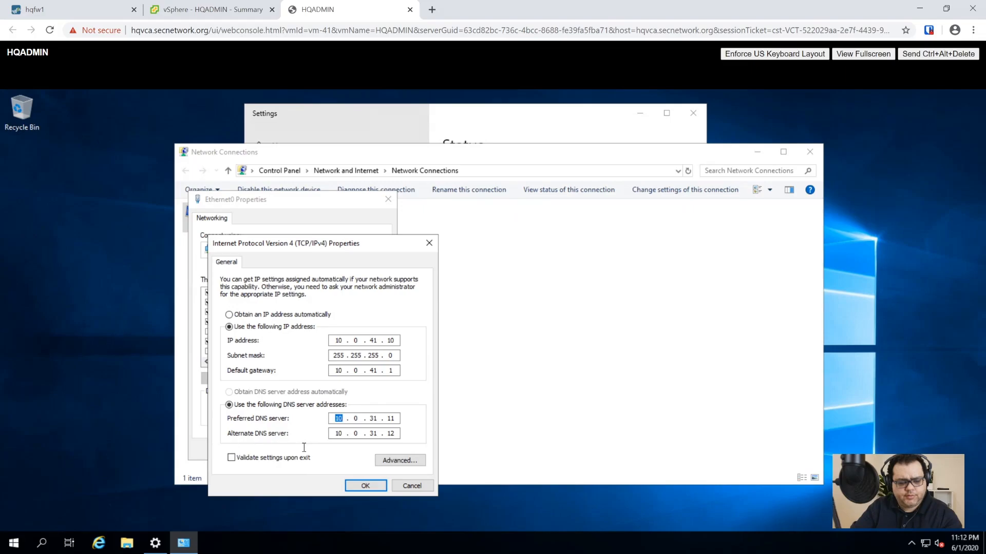
click(374, 489)
click(325, 451)
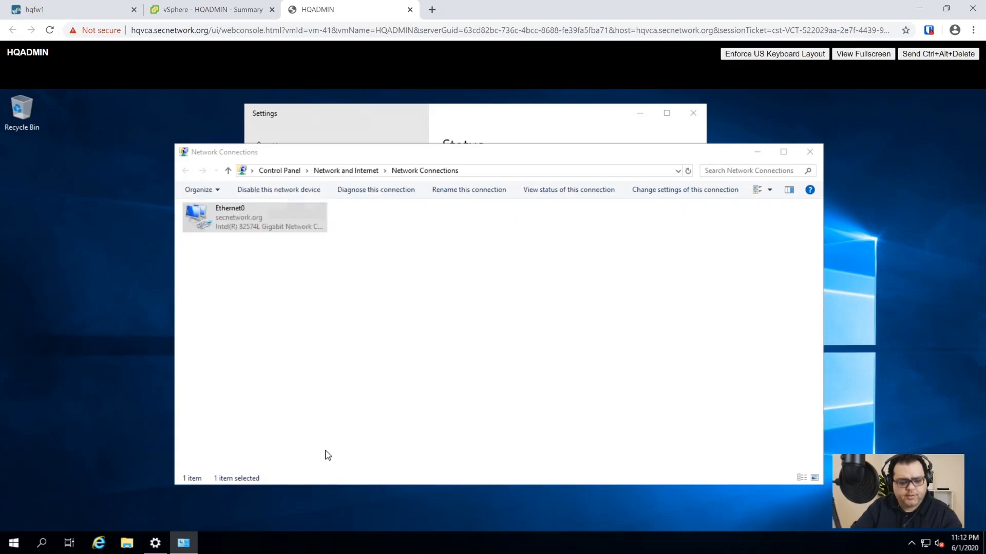
click(810, 152)
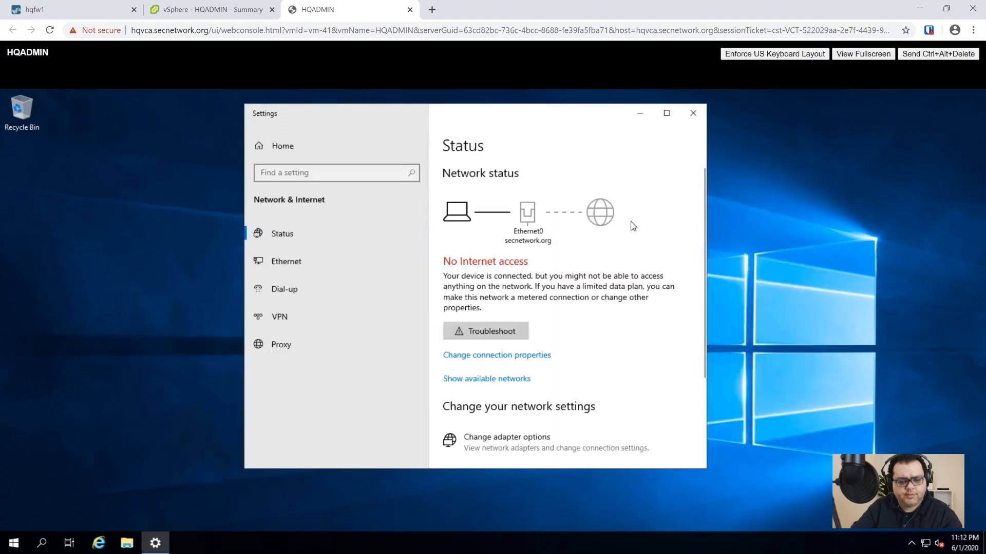
- Change HQADMIN's Network adapter 1 to SECNET_SEC and save the VM settings
click(205, 11)
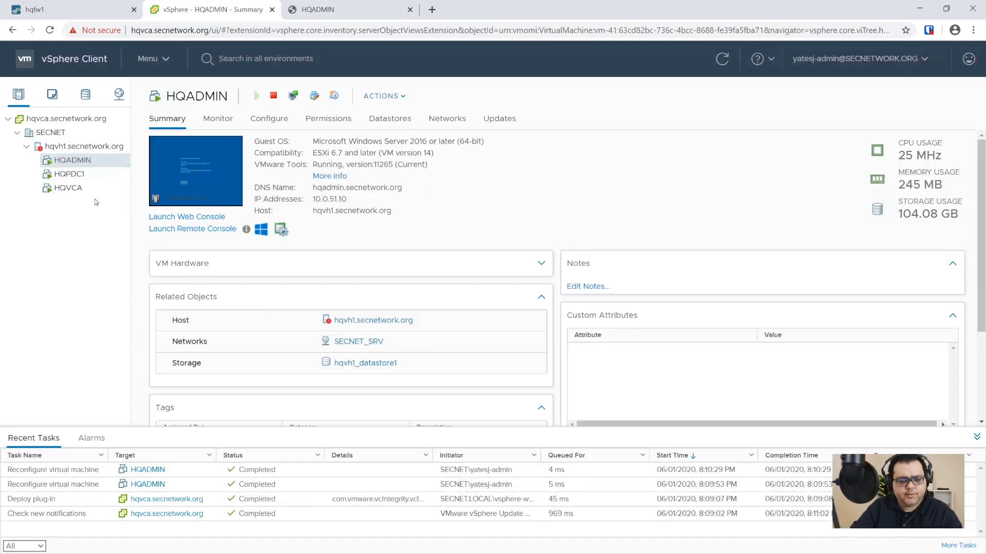
right_click(83, 161)
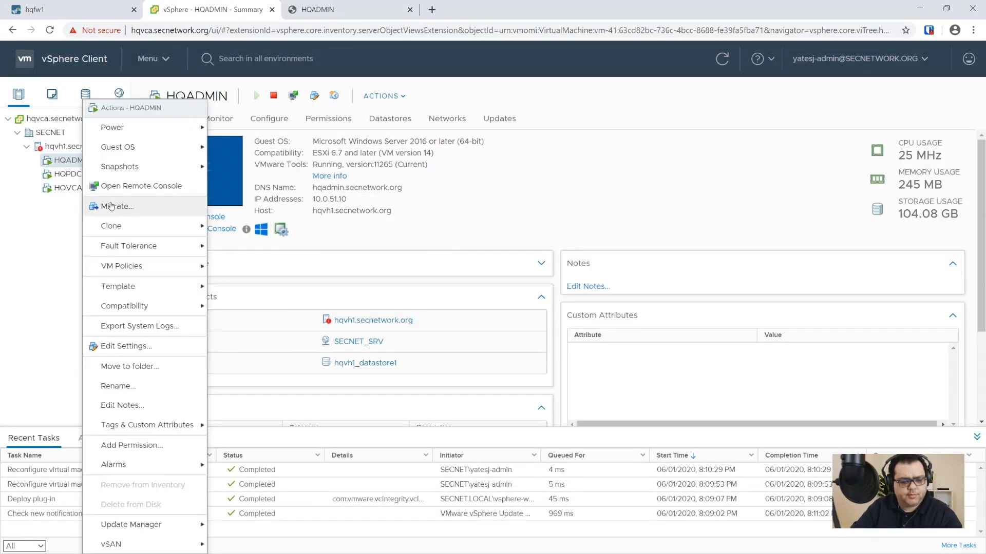
click(131, 345)
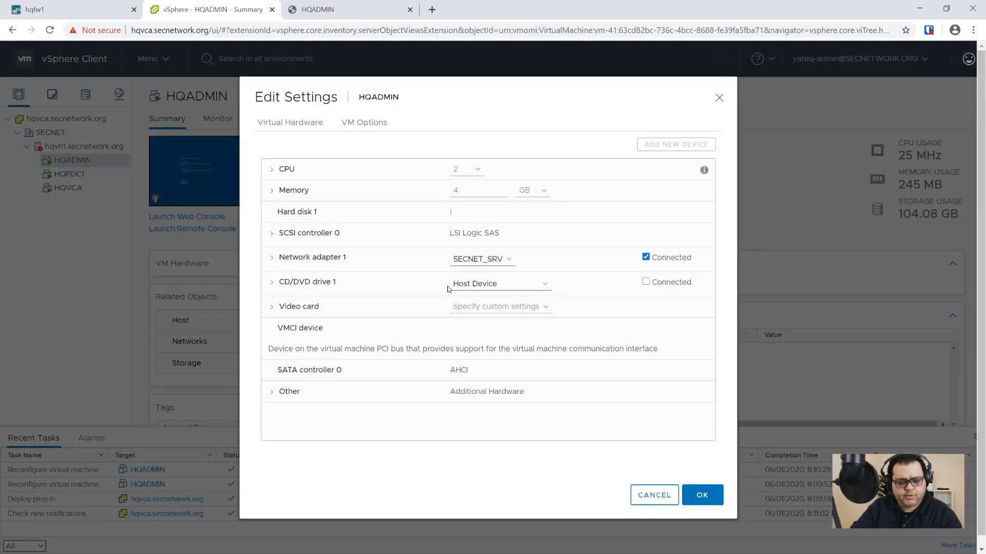
click(480, 258)
click(470, 282)
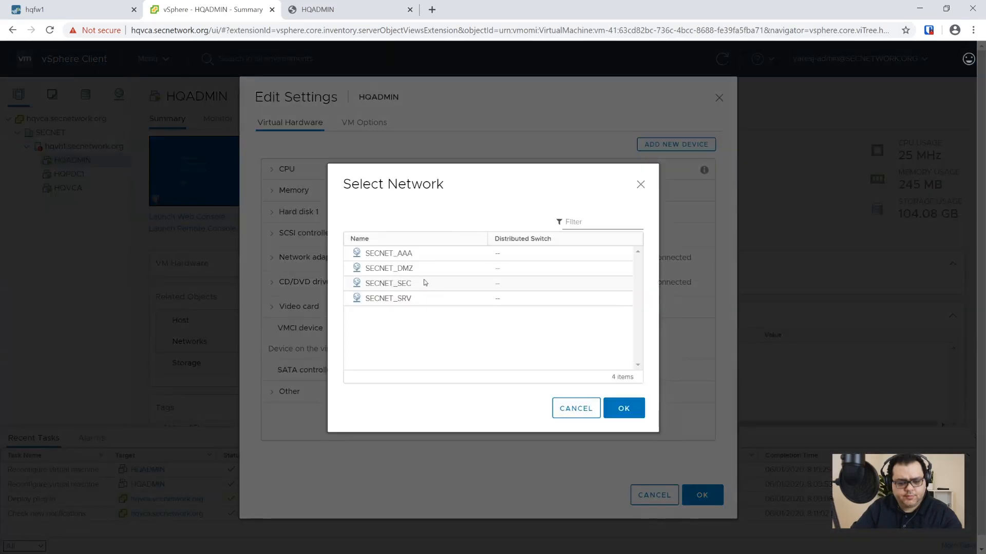
click(409, 289)
click(623, 408)
click(702, 496)
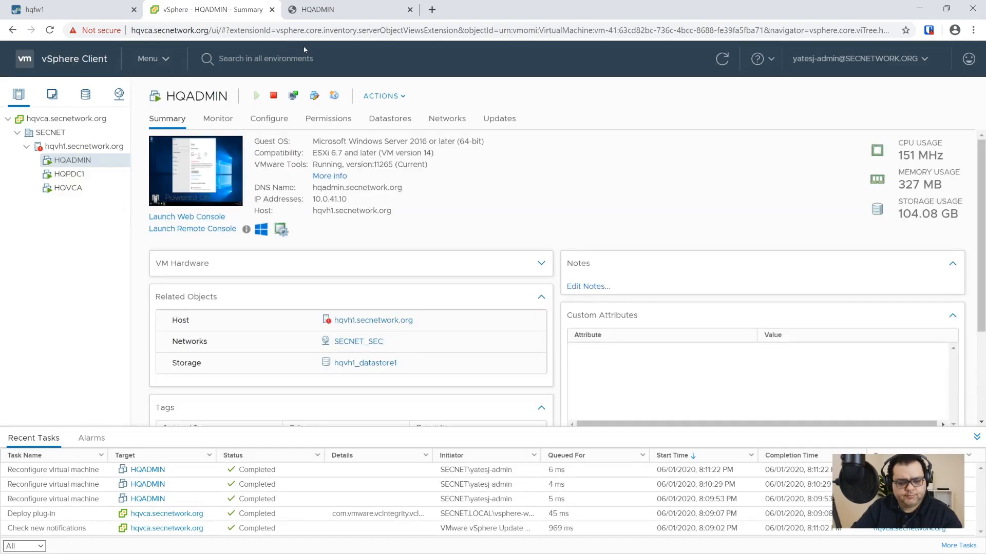
- Check the VM's network status in the console, then bring up hqfw1's Security rules
click(338, 17)
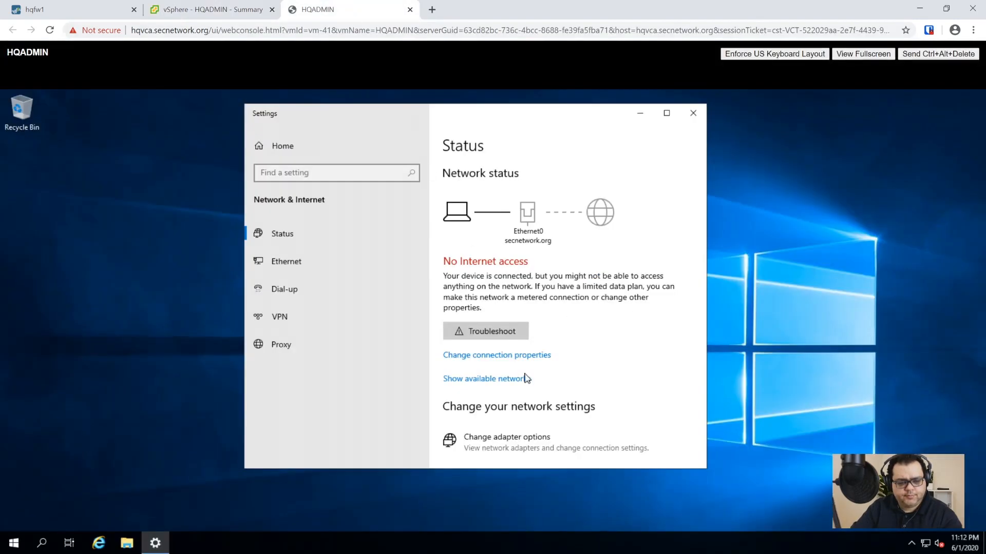
click(206, 9)
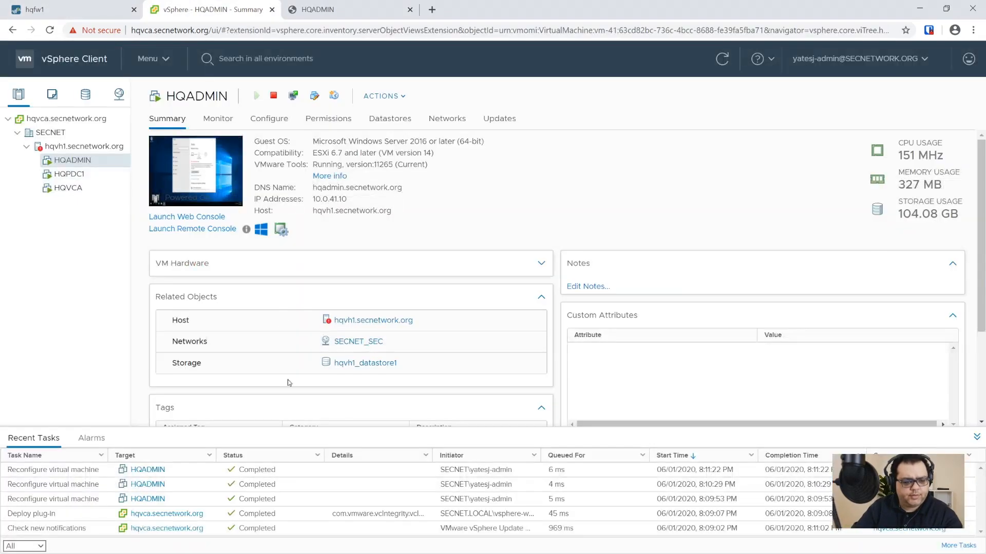
click(59, 10)
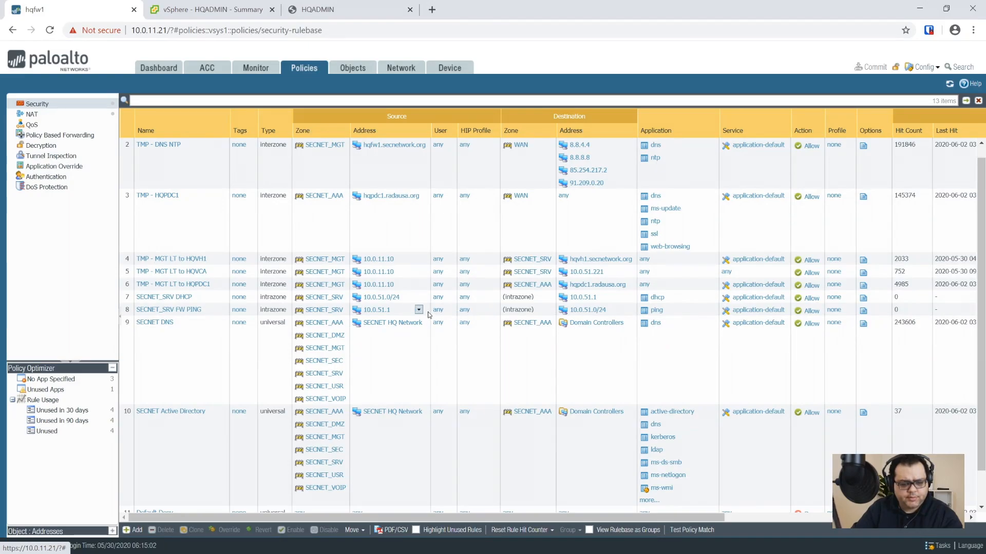
scroll(400, 400, down, 2)
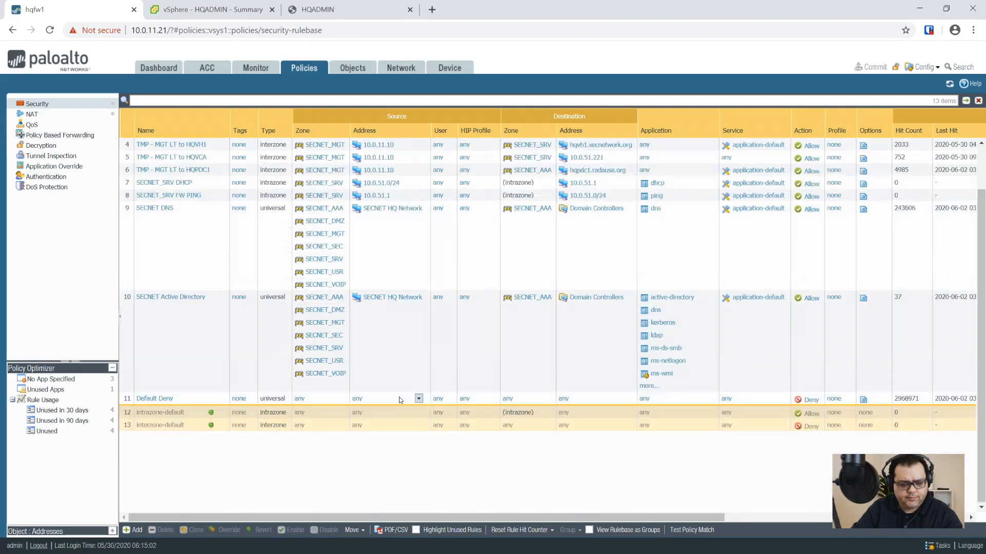
scroll(400, 400, up, 4)
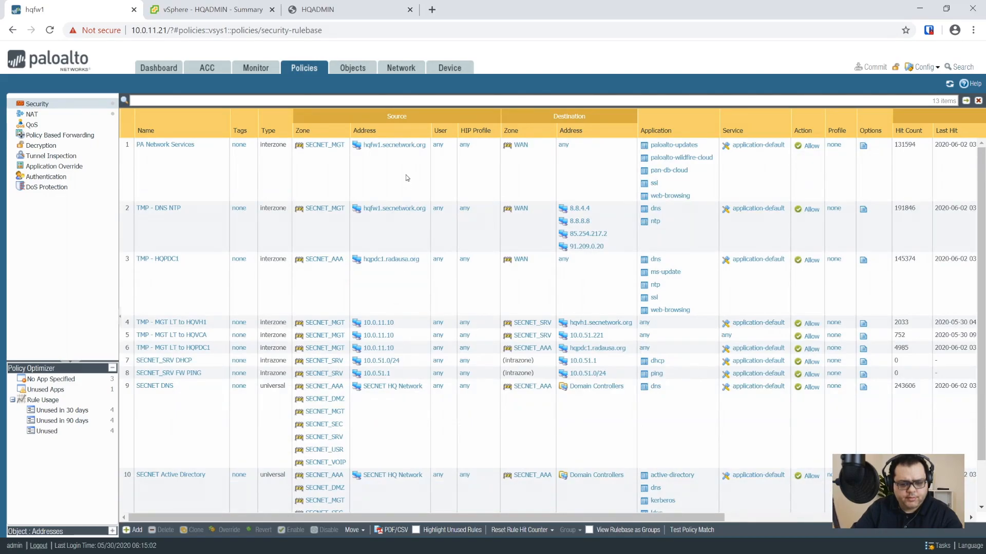
scroll(418, 319, down, 1)
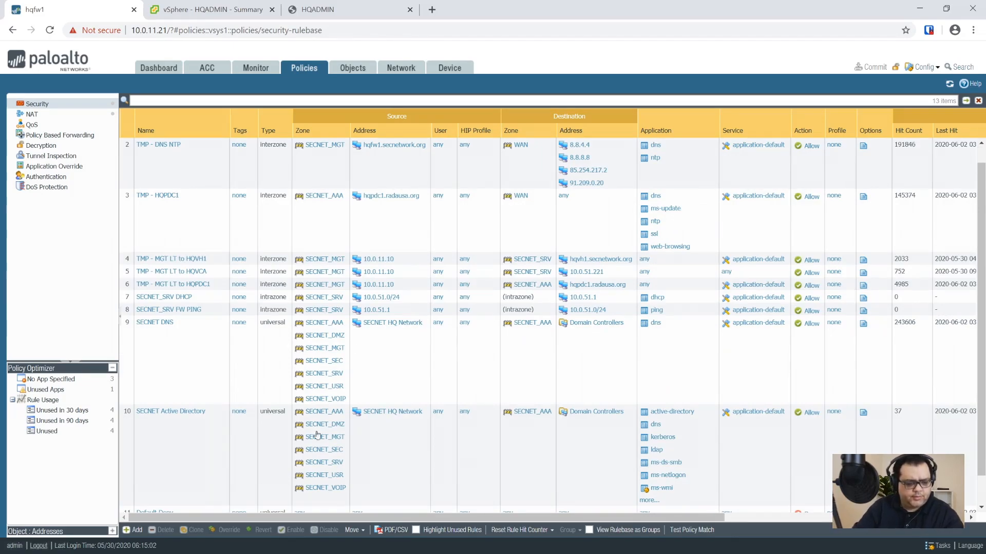
scroll(251, 476, down, 3)
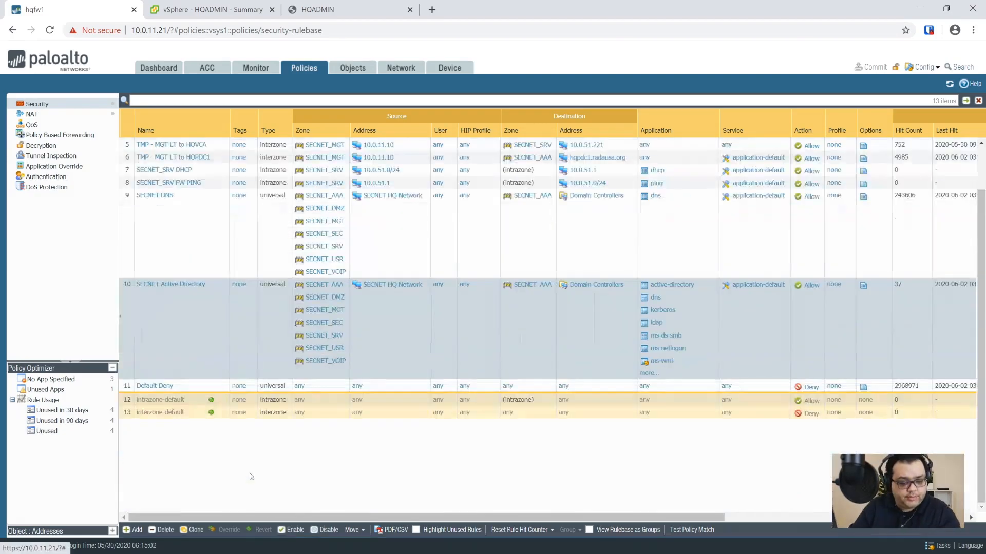
click(193, 526)
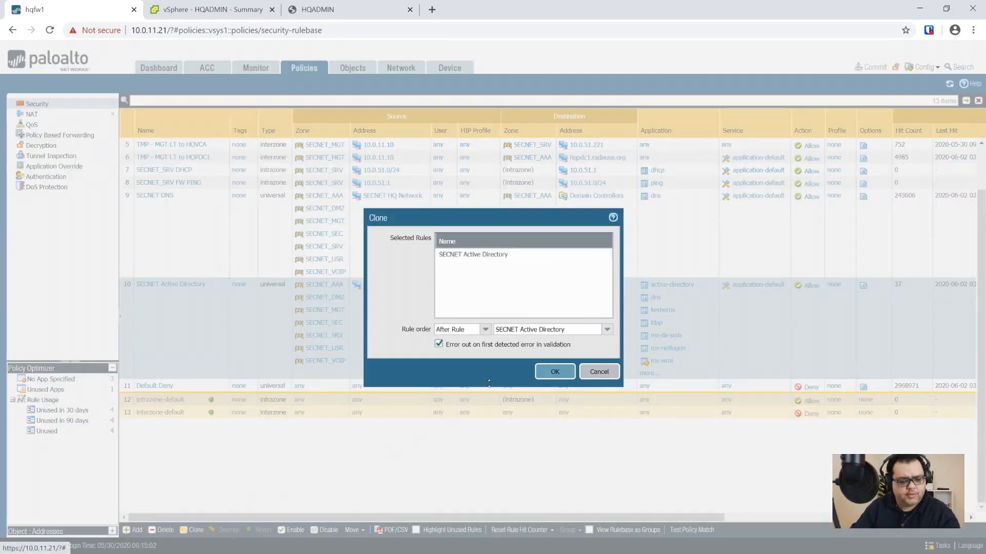
click(580, 371)
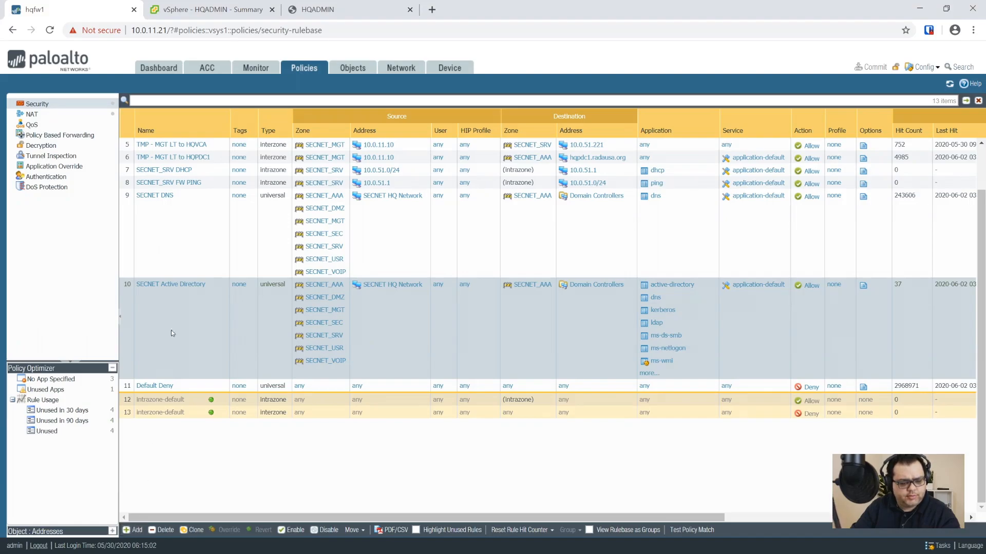
- Add a new security rule 'HQADMIN to SECNET RDP' with rule type interzone
click(134, 530)
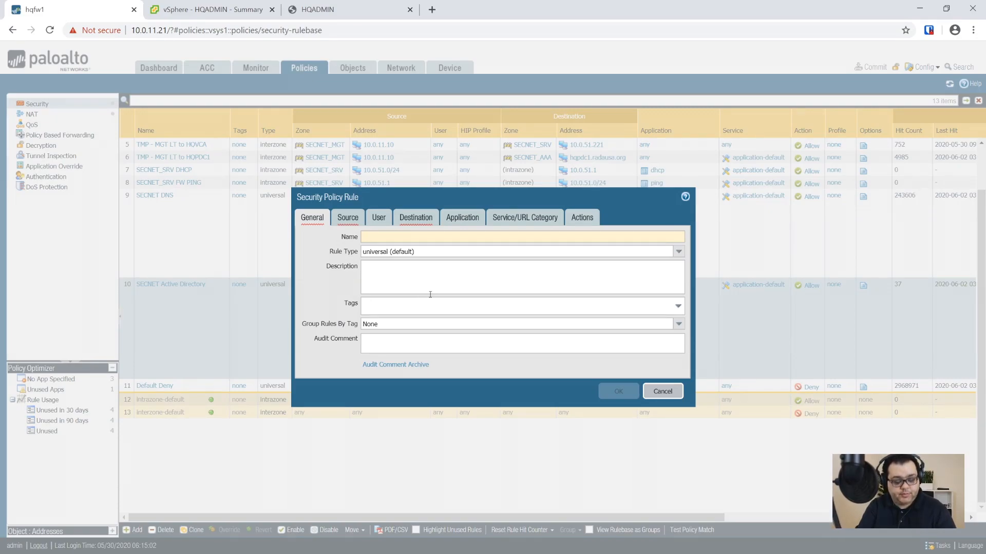
text(HQ)
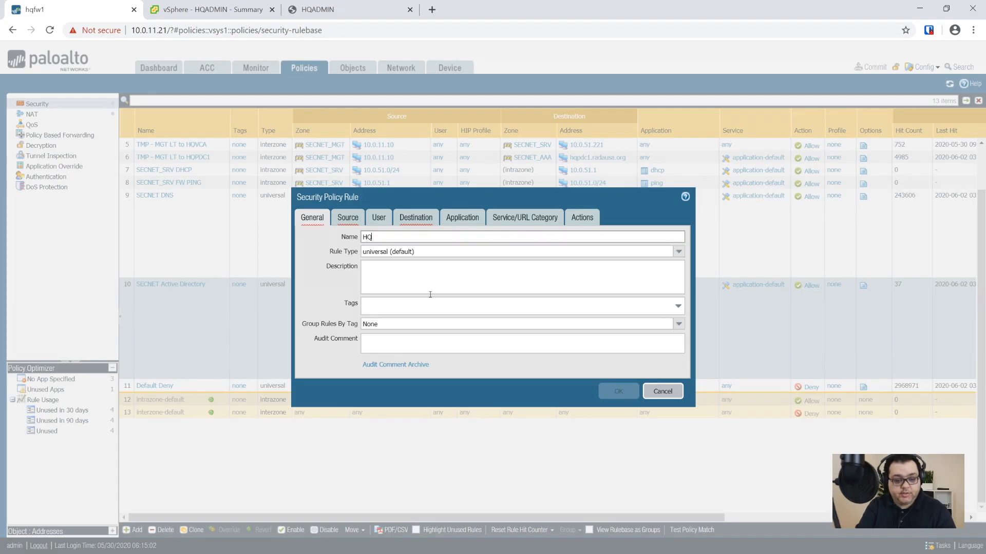
text(ADMIN to SECNET)
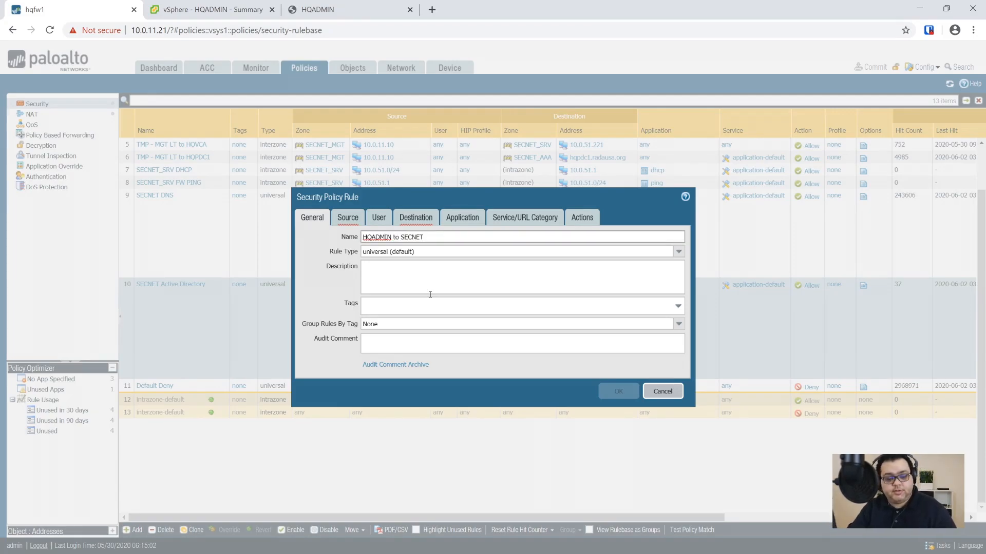
text( RDP)
key(Tab)
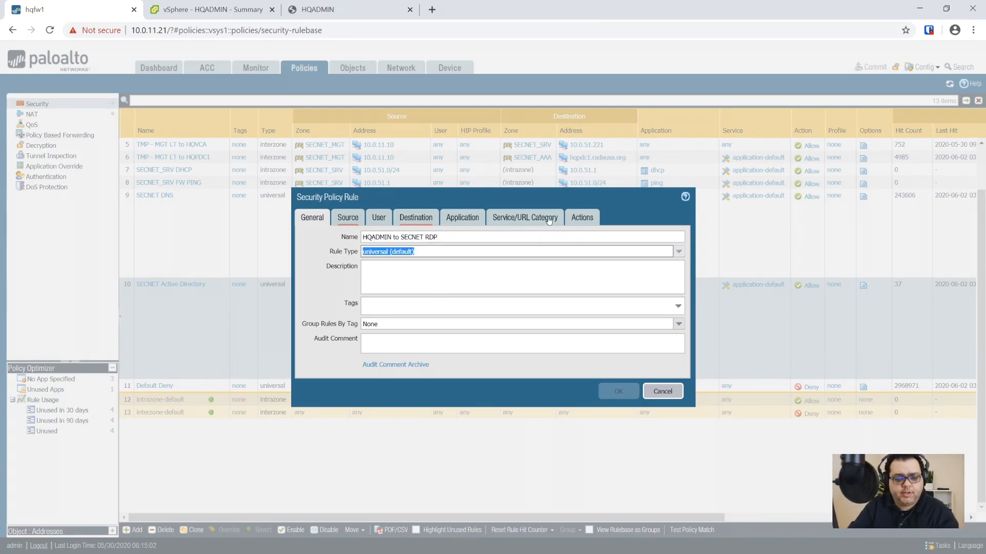
click(678, 252)
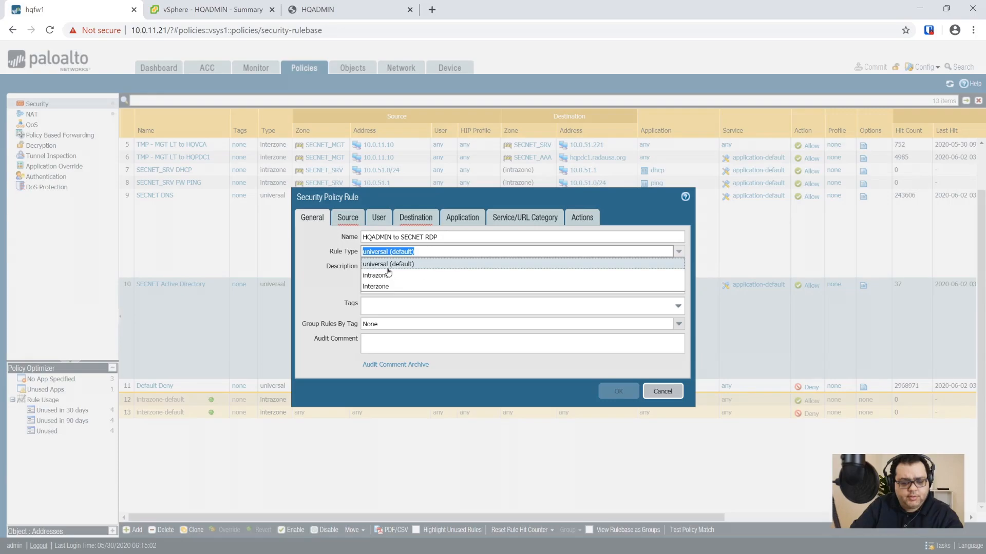
click(389, 287)
click(371, 264)
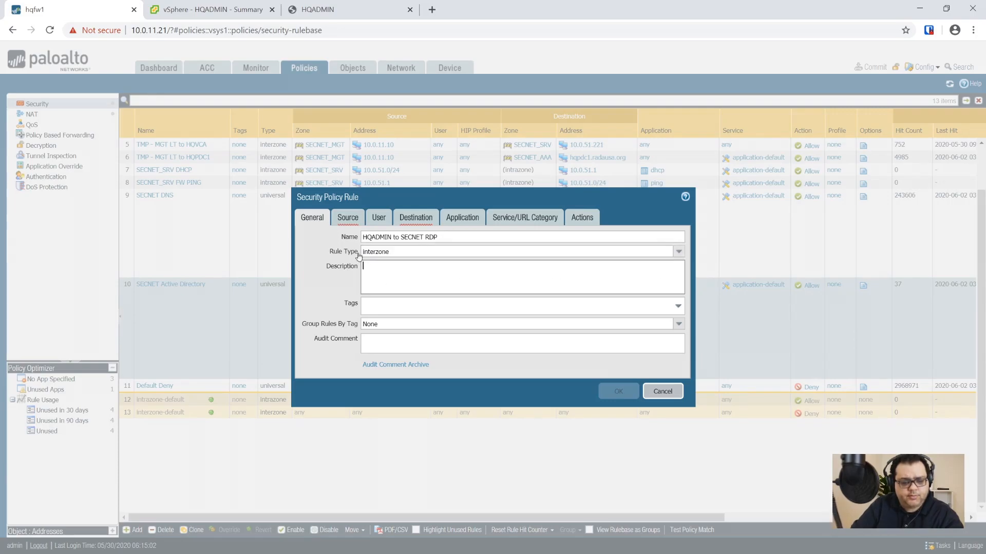
click(353, 222)
- Add SECNET_SEC as the rule's source zone
click(311, 362)
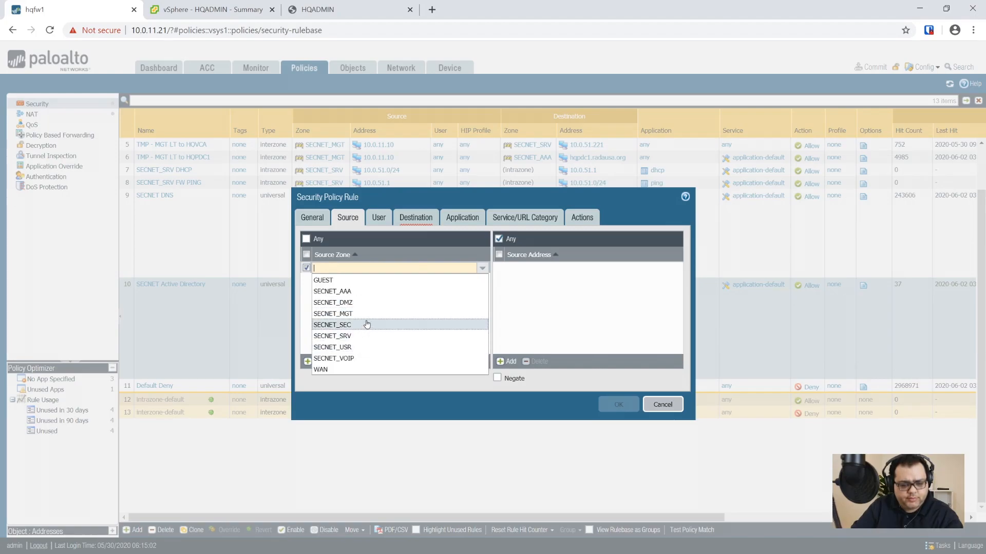
click(340, 325)
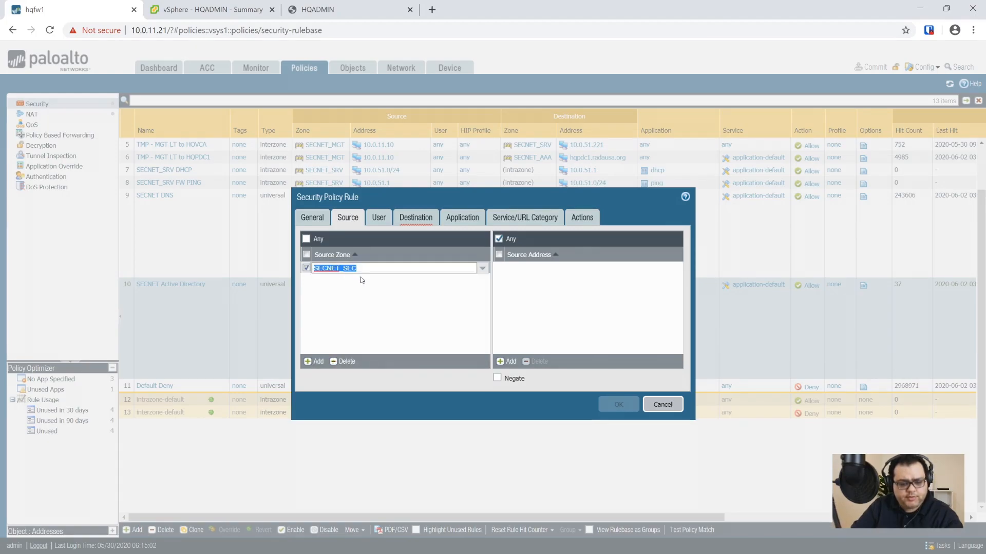
click(359, 315)
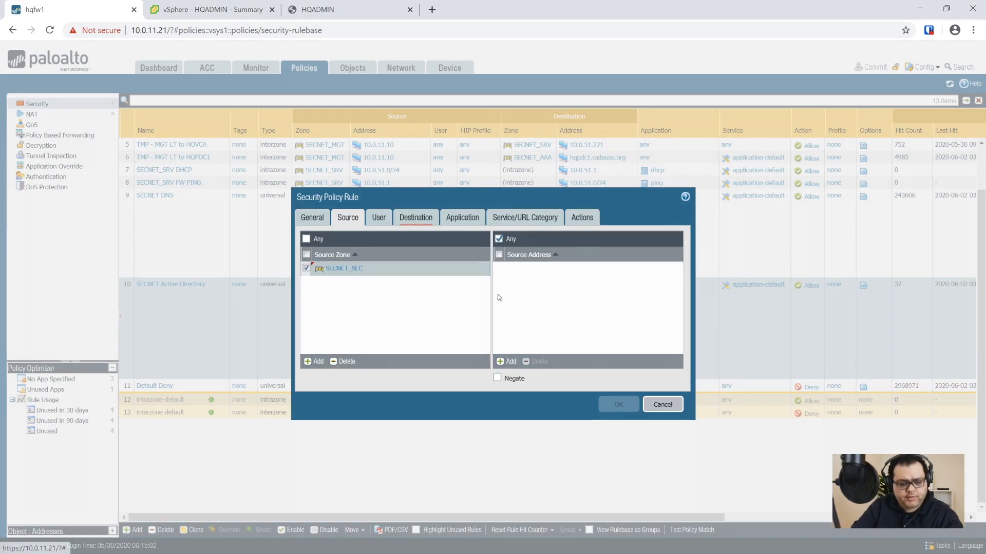
- Create source address object hqadmin.secnetwork.org with IP 10.0.41.10
click(507, 362)
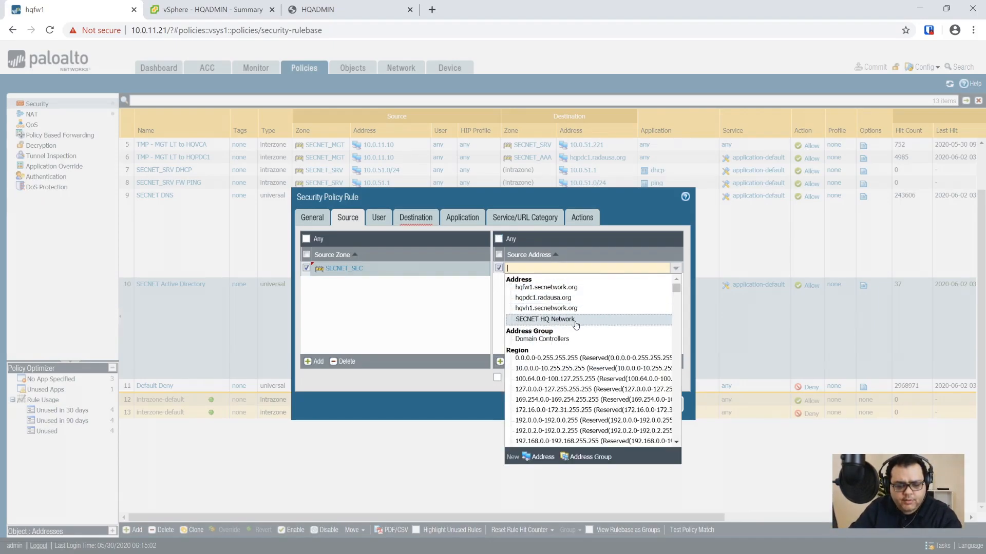
click(534, 457)
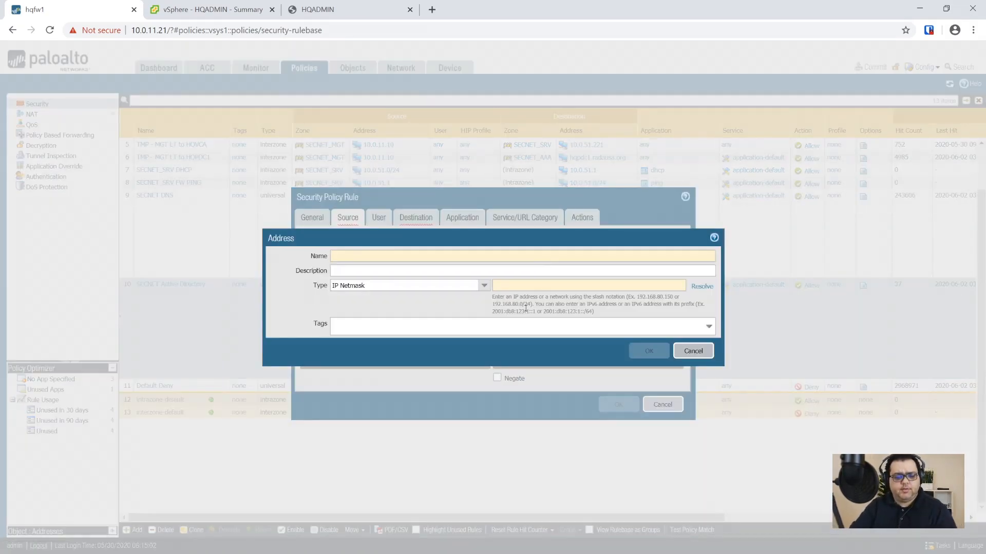
text(hqadmin.secnetwo)
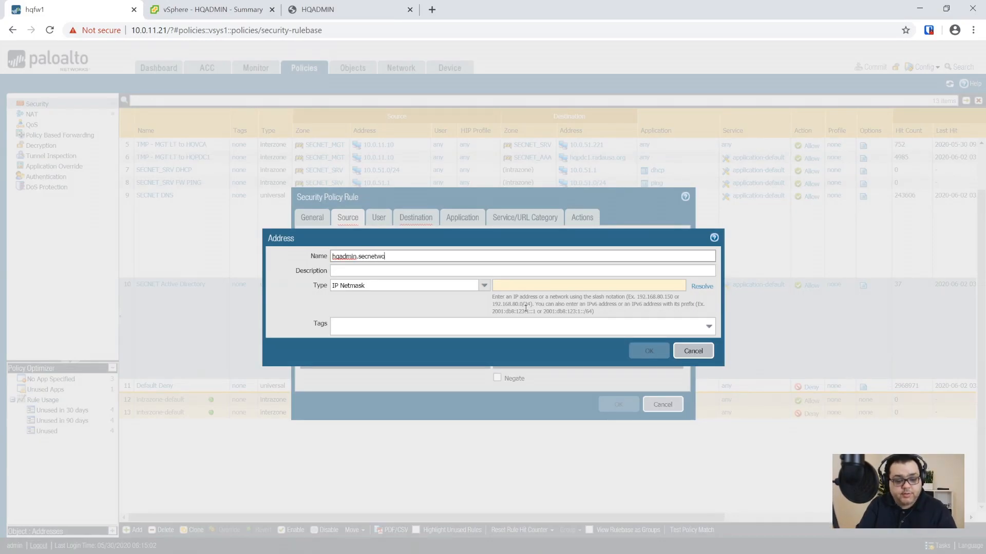
key(Tab)
key(Tab)
key(Tab)
text(10.0.41.10)
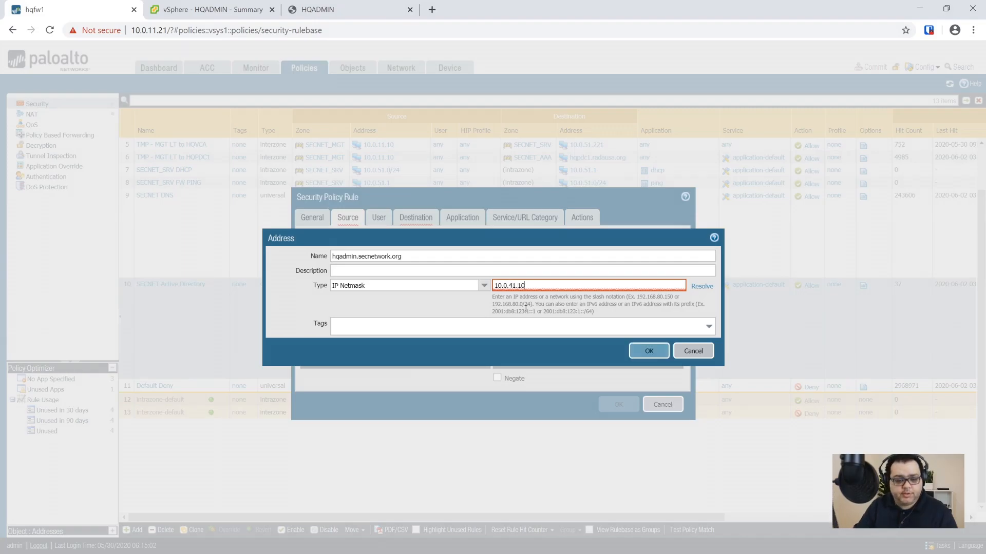
click(649, 351)
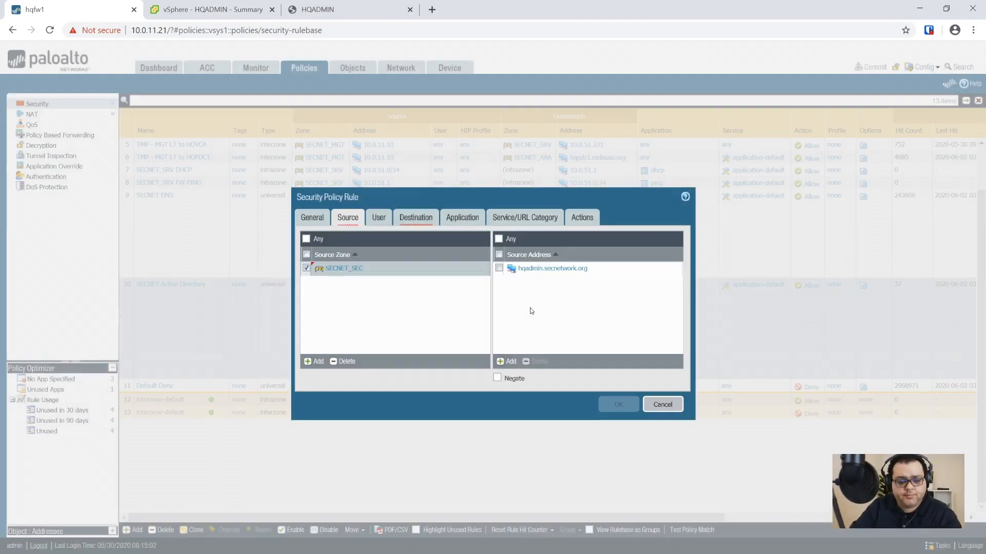
click(412, 218)
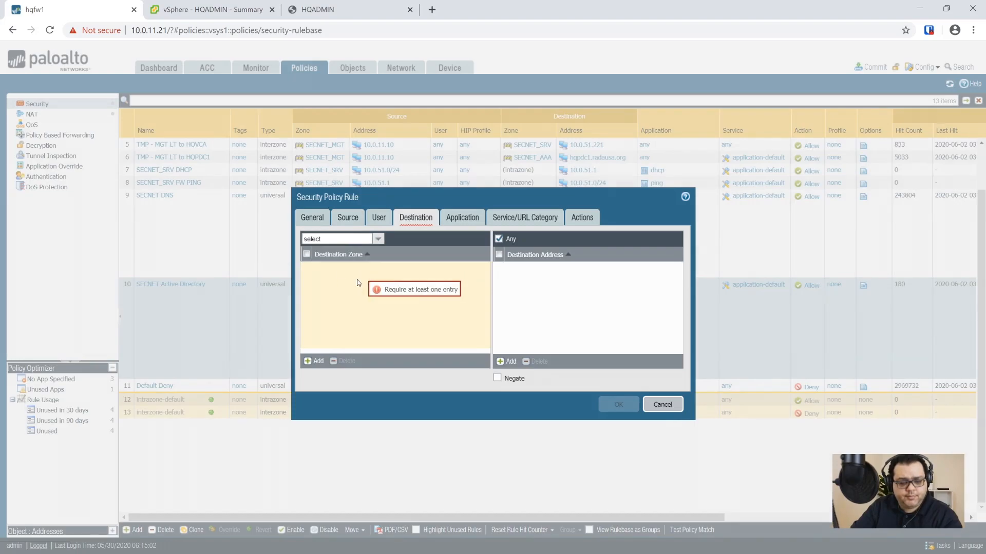
- Add destination zones SECNET_AAA, SECNET_DMZ, SECNET_MGT and SECNET_SEC
click(315, 361)
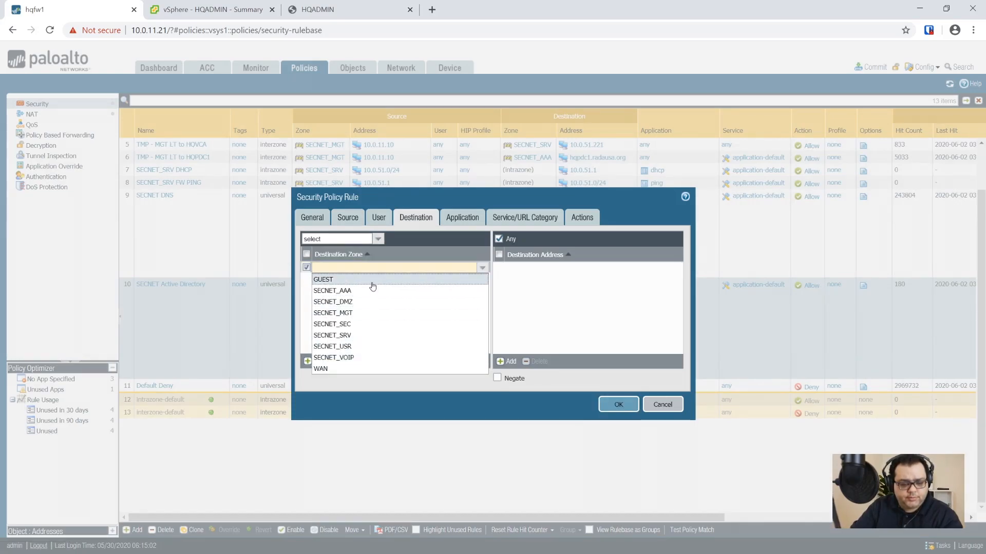
click(361, 291)
click(314, 360)
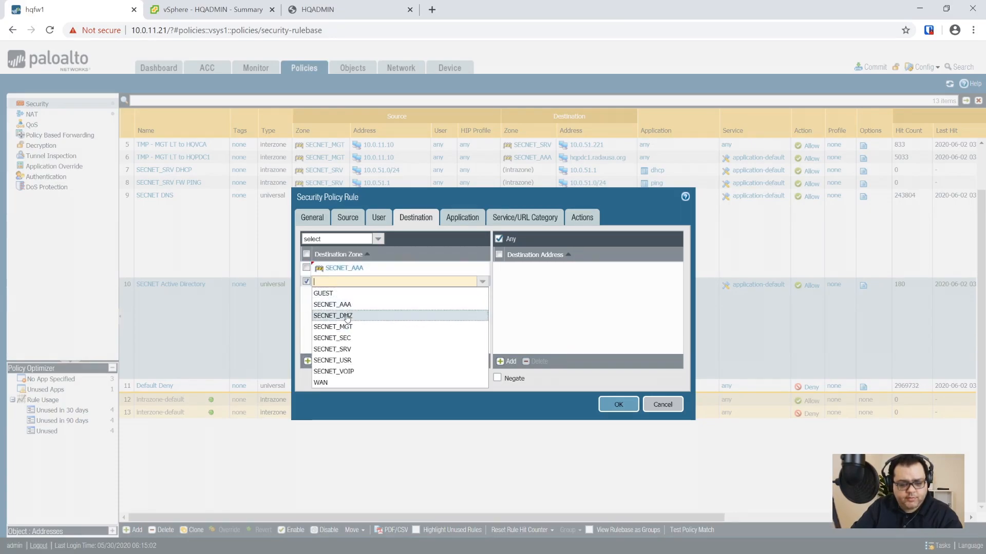
click(347, 315)
click(314, 361)
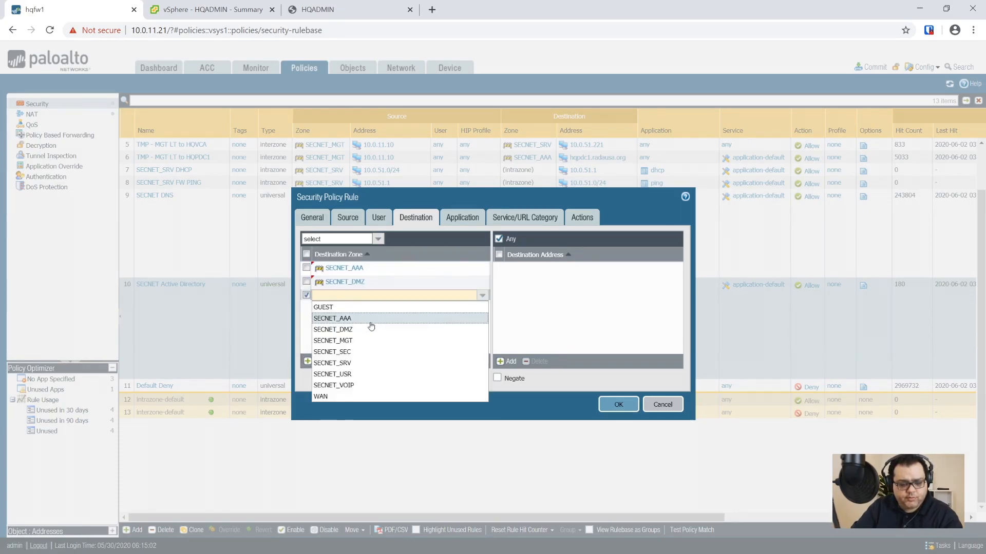
click(353, 341)
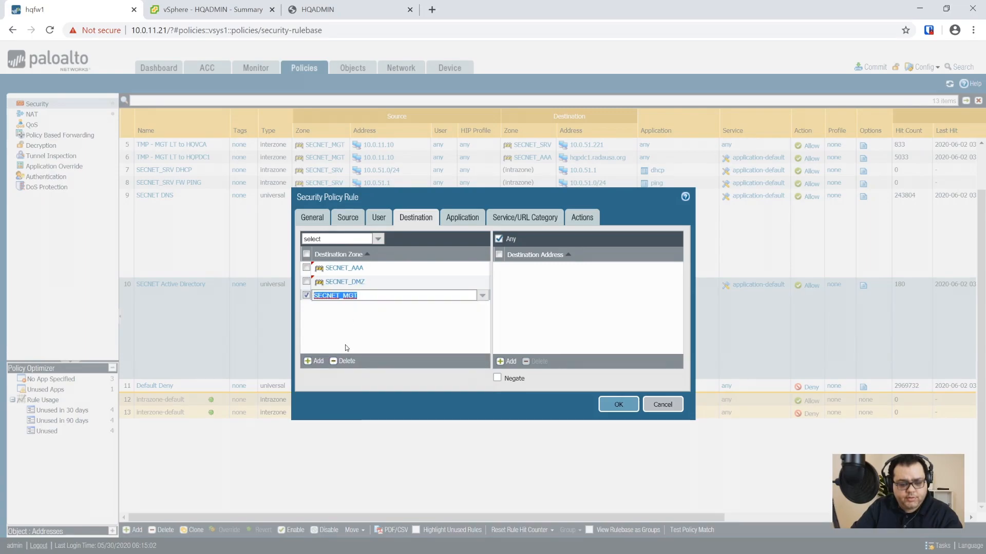
click(315, 361)
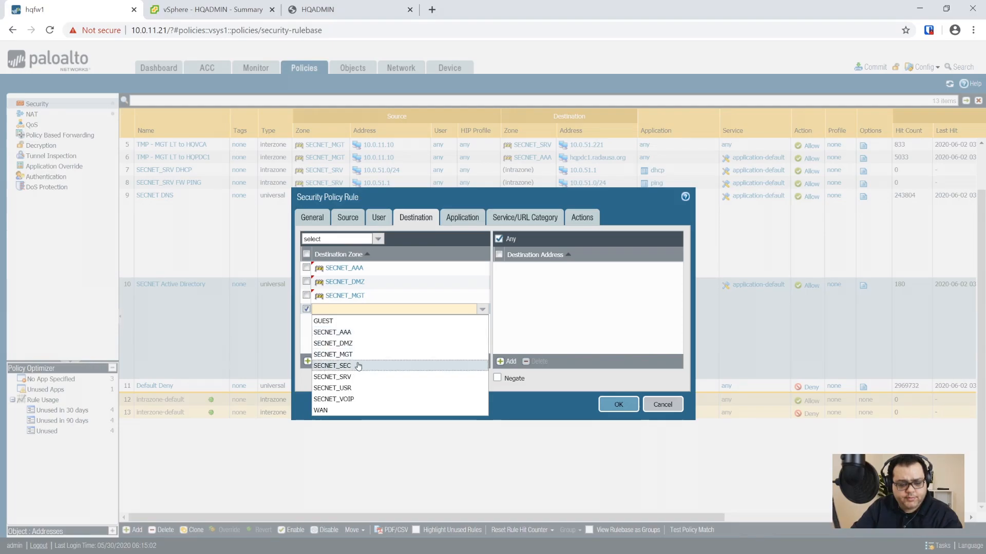
click(358, 365)
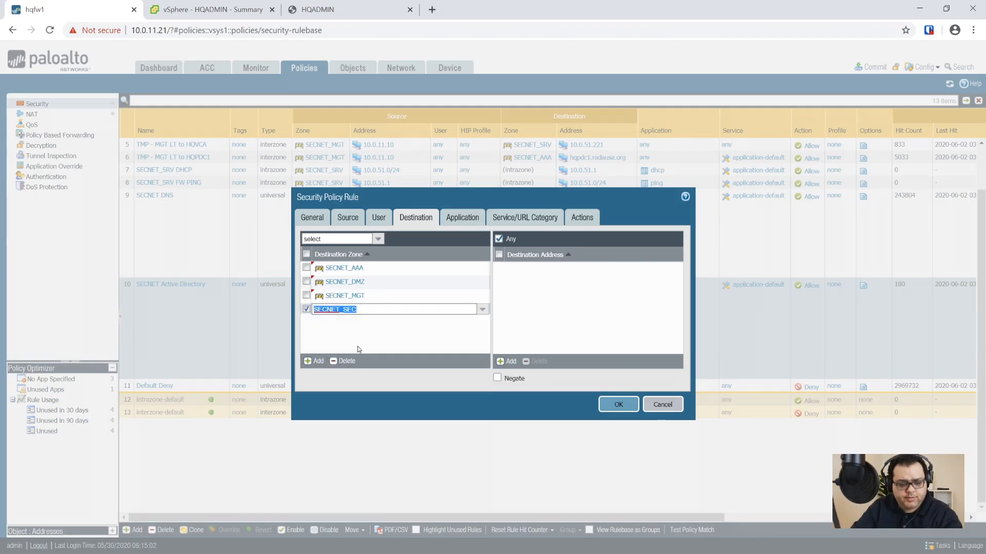
- Replace SECNET_SEC with SECNET_SRV and add SECNET_USR as destination zones
click(304, 218)
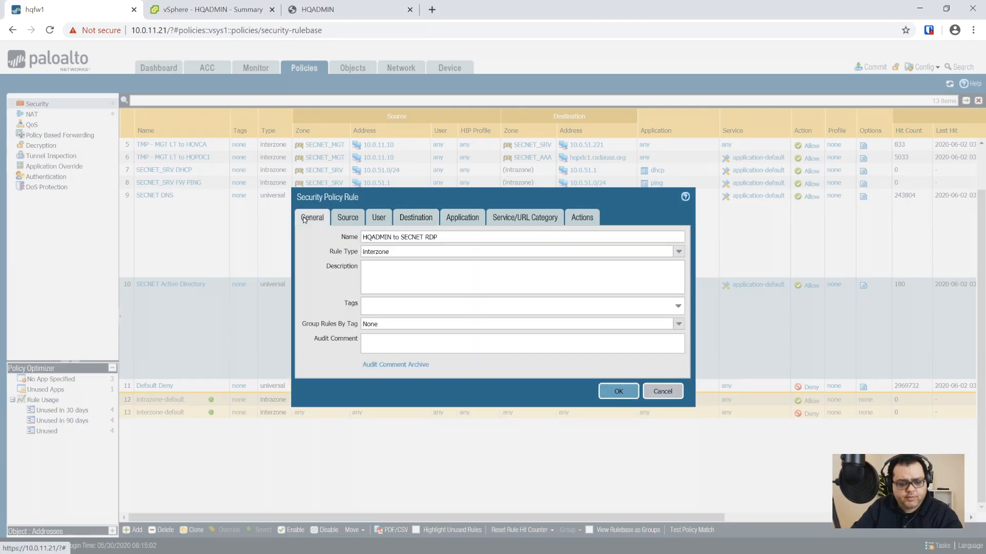
click(415, 217)
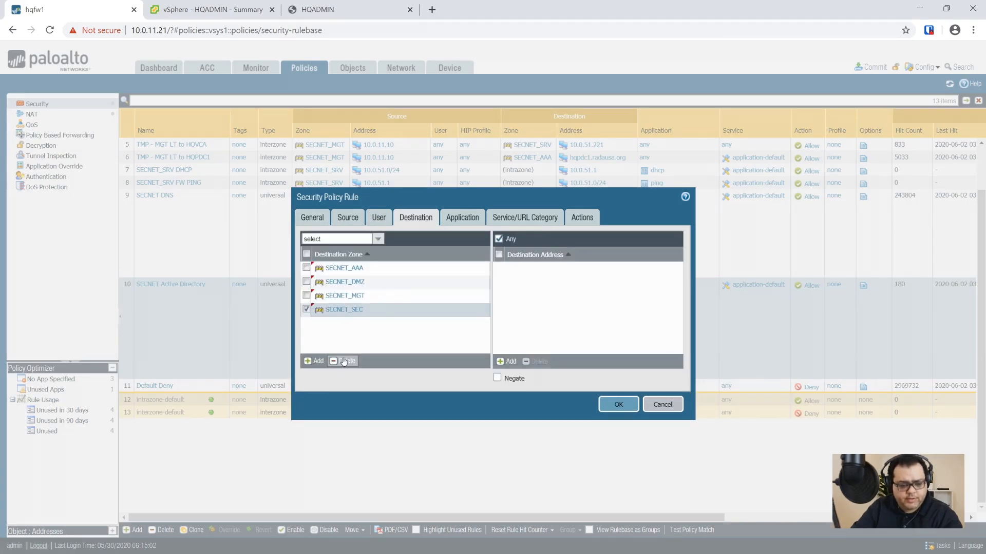
click(318, 361)
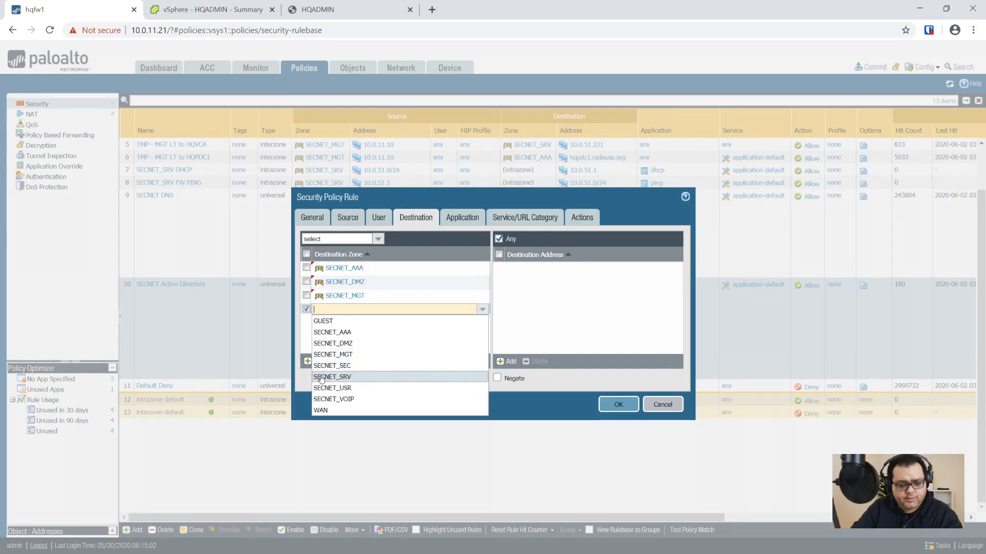
click(368, 377)
click(318, 361)
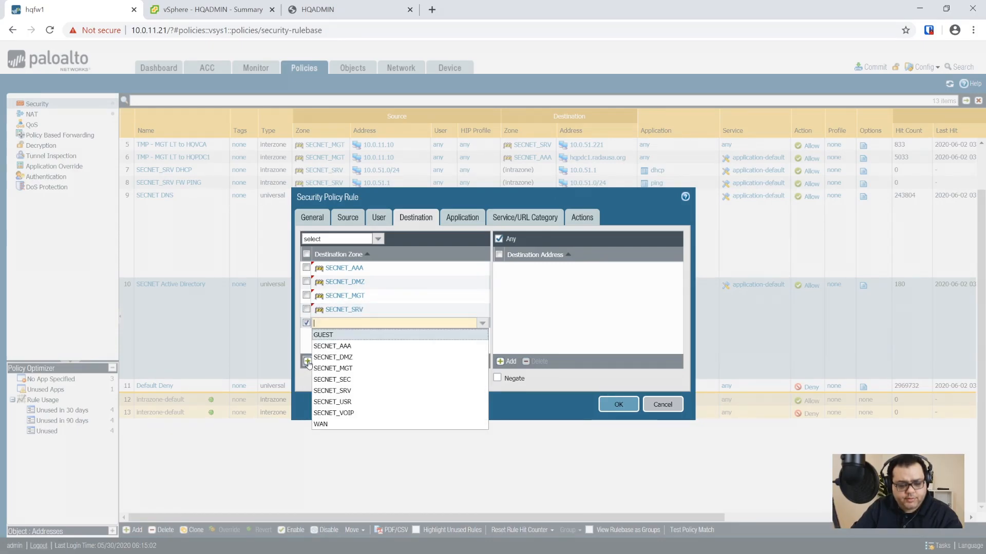
click(361, 401)
click(344, 347)
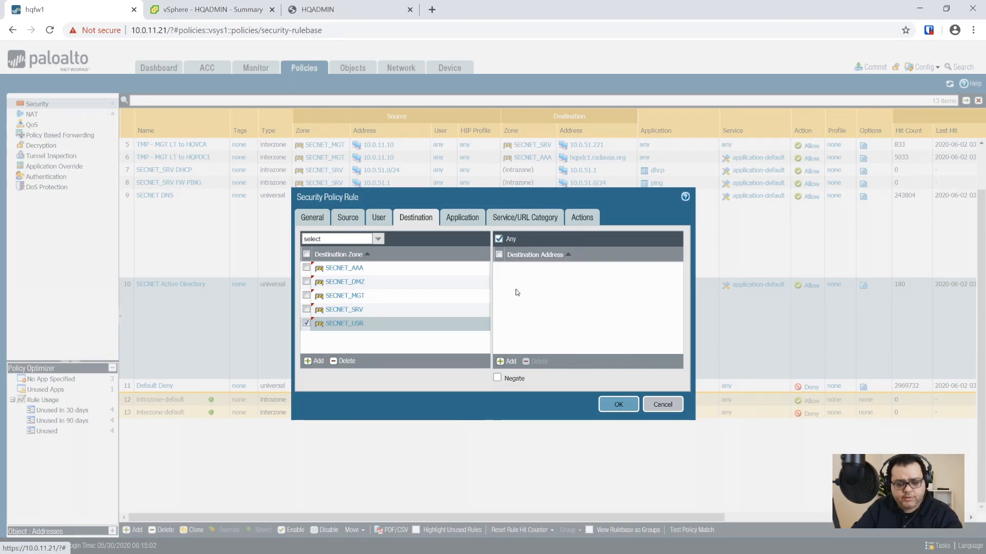
- Set the destination address to SECNET HQ Network and review the General and Source settings
click(508, 362)
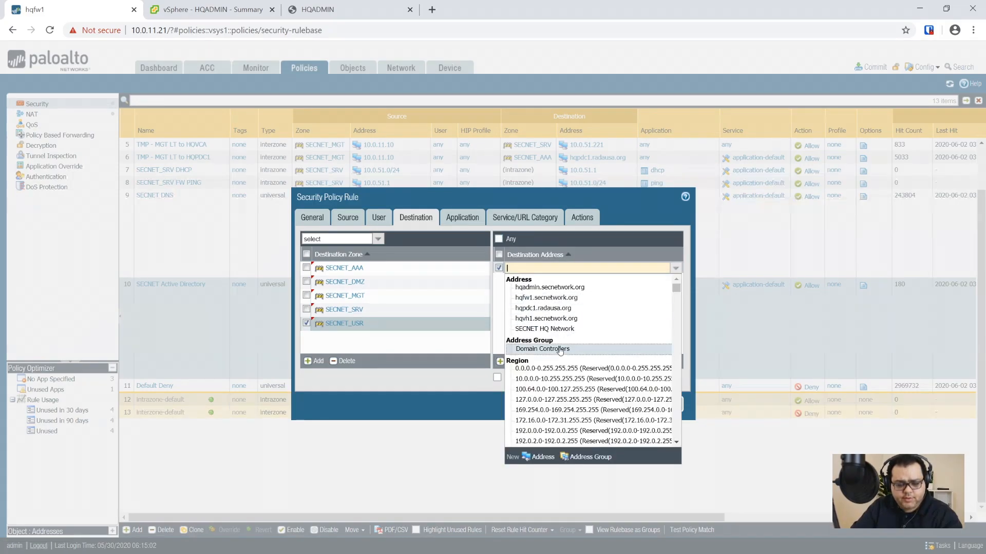
click(575, 329)
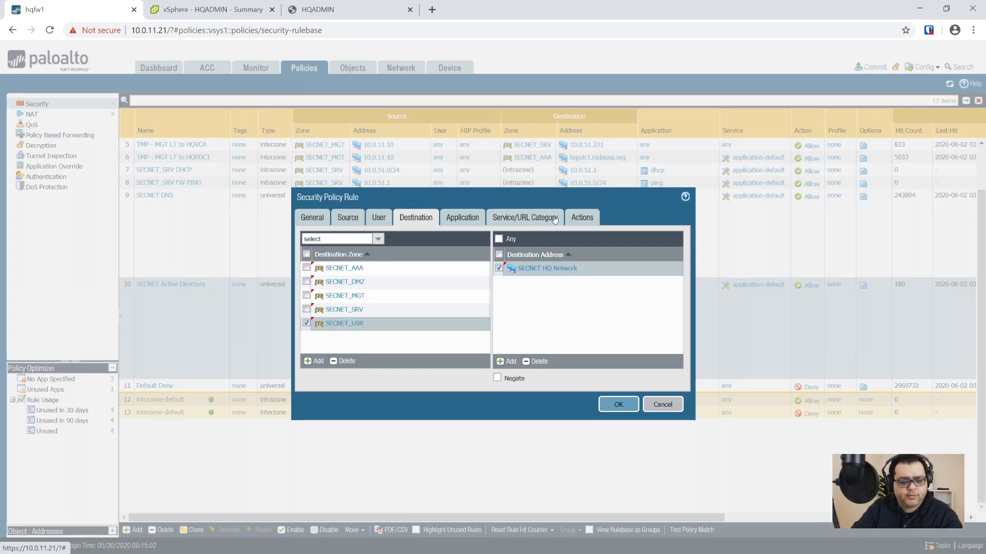
click(539, 267)
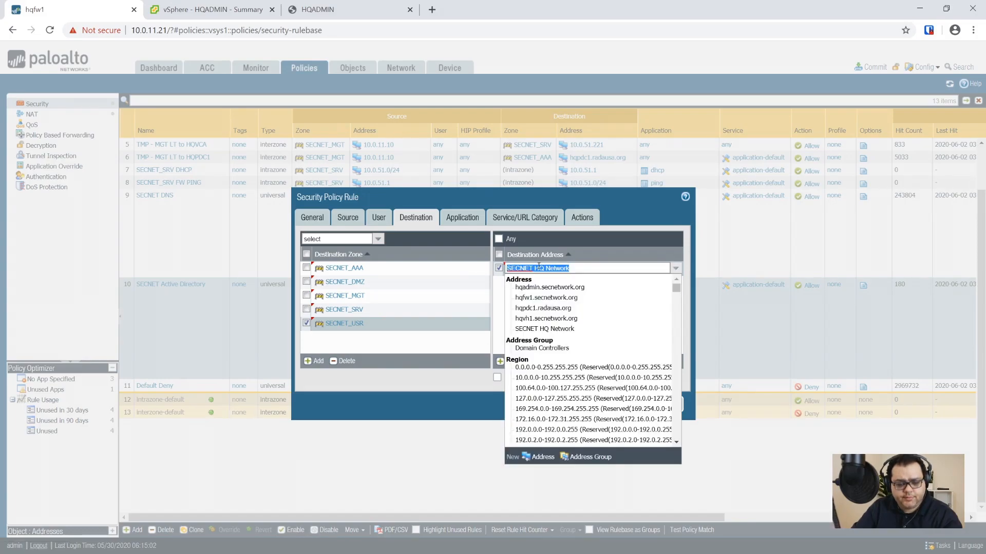
click(544, 328)
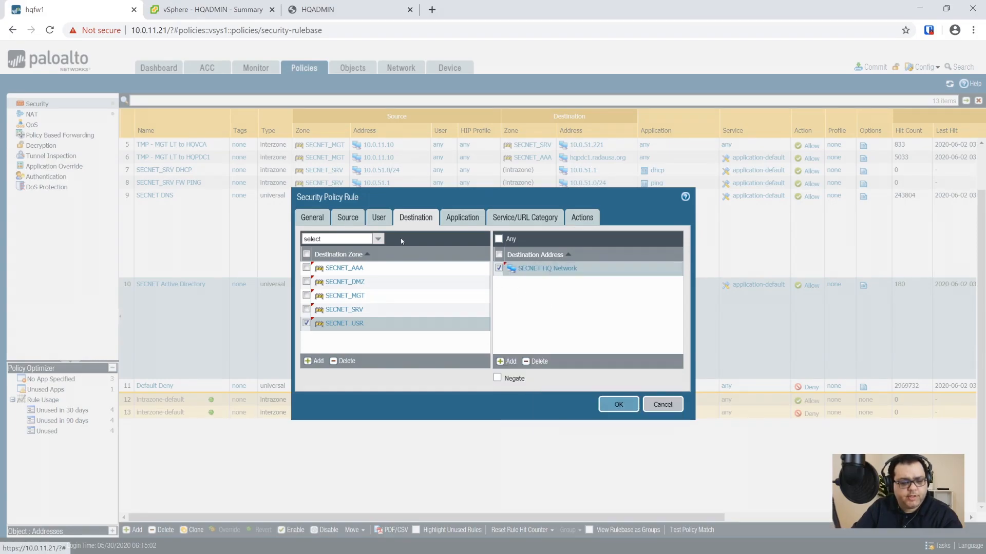
click(299, 220)
click(346, 220)
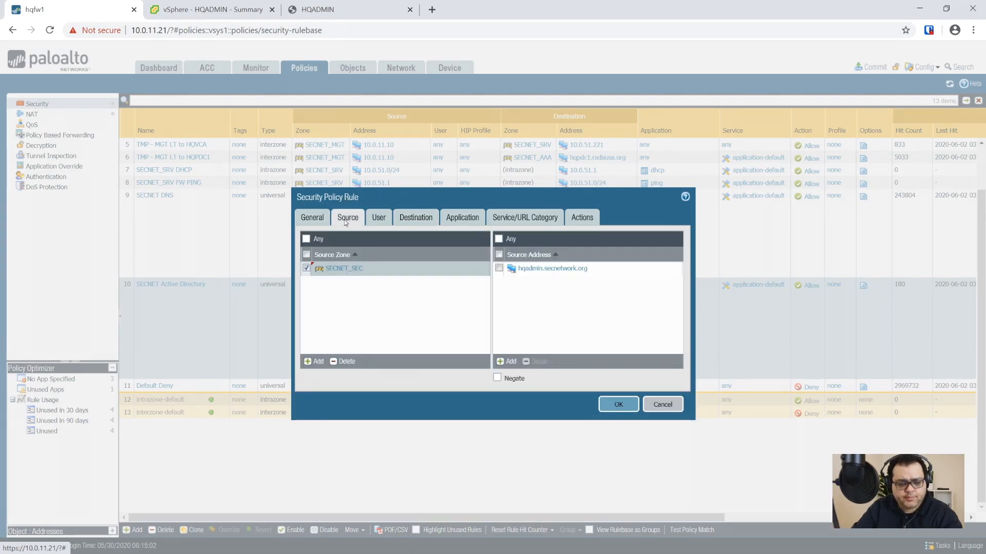
- Restrict the RDP rule to the ms-rdp application, keeping service application-default and action Allow
click(386, 225)
click(416, 221)
click(459, 220)
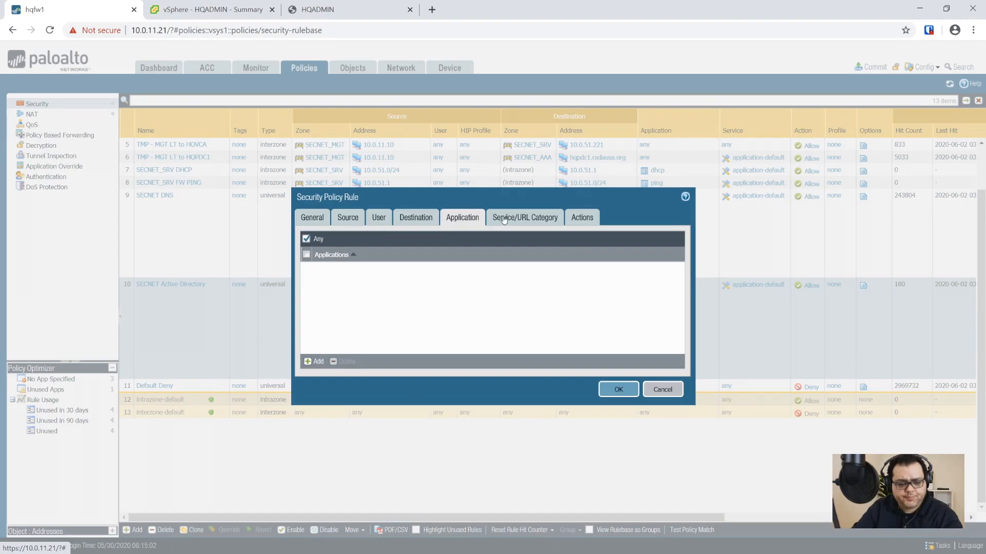
click(310, 361)
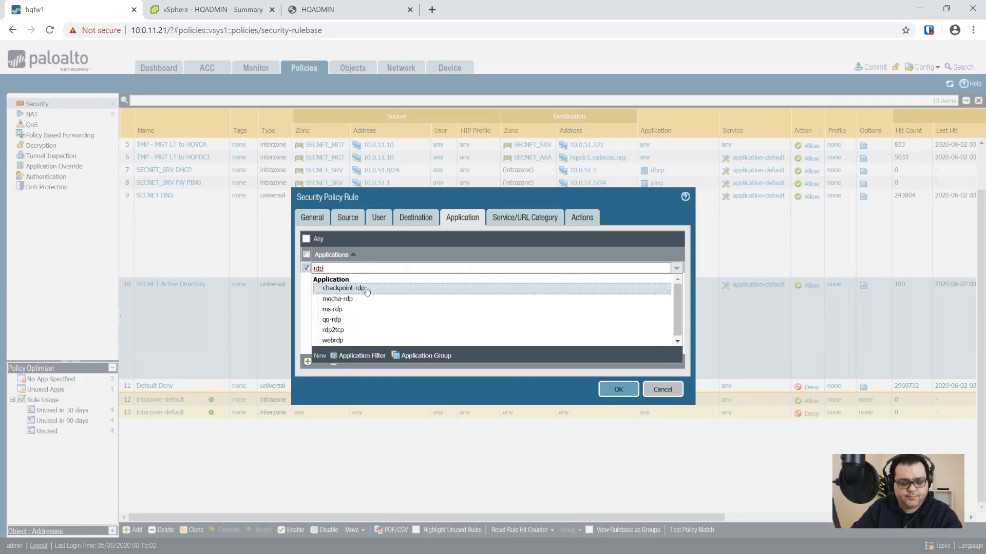
click(364, 310)
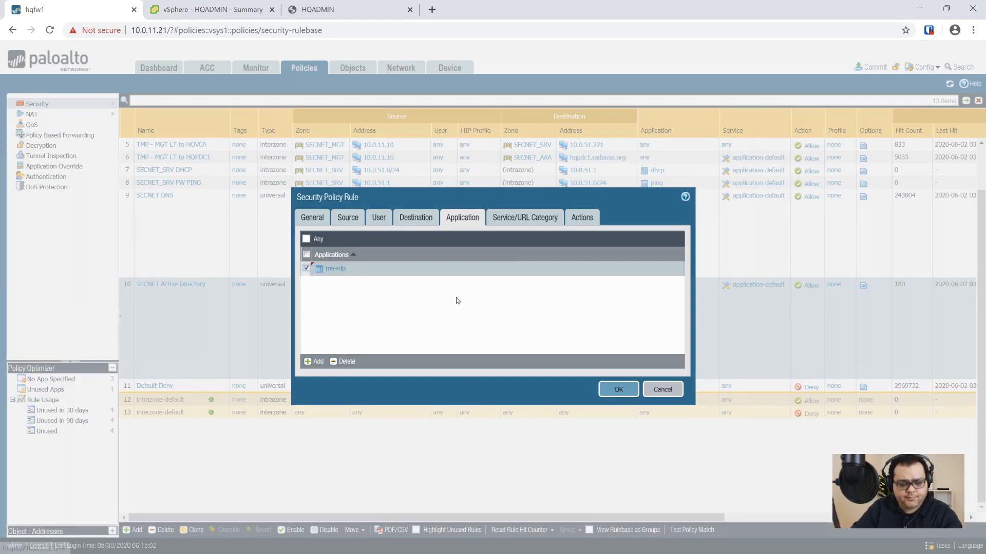
click(534, 220)
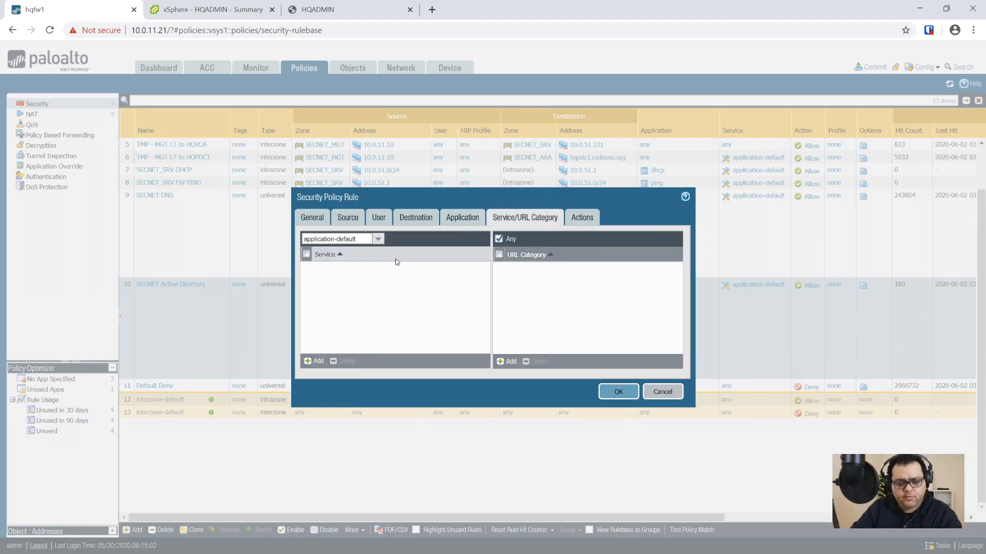
click(568, 221)
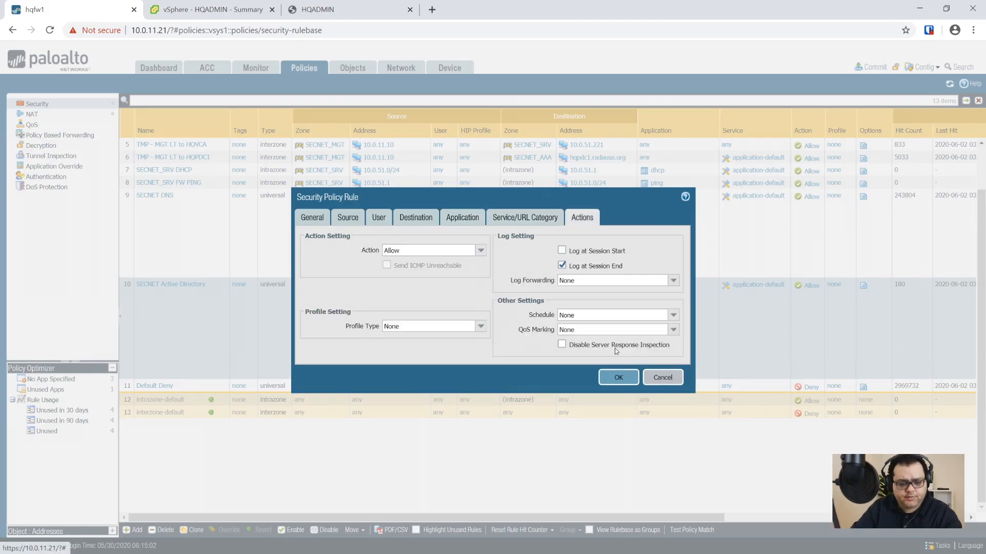
- Save the RDP rule and clone it, placing the copy after HQADMIN to SECNET RDP
click(618, 377)
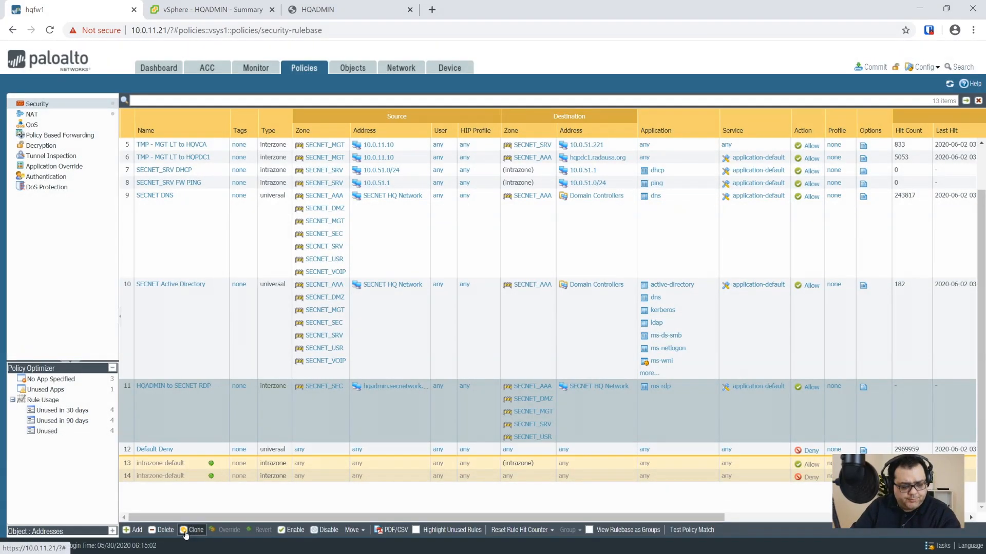
click(190, 530)
click(485, 330)
click(452, 370)
click(537, 378)
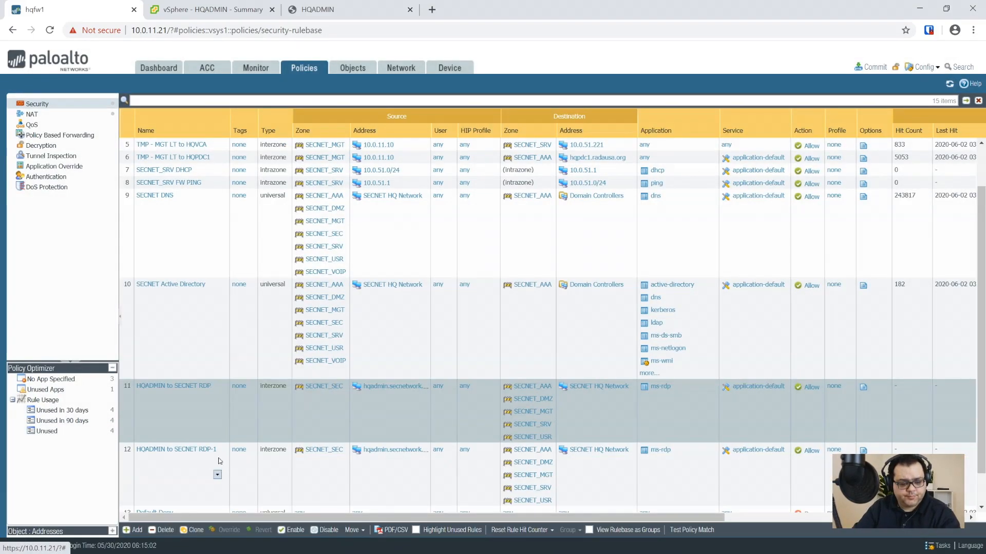
- Make a second clone and open the HQADMIN to SECNET RDP-2 copy for editing
click(191, 530)
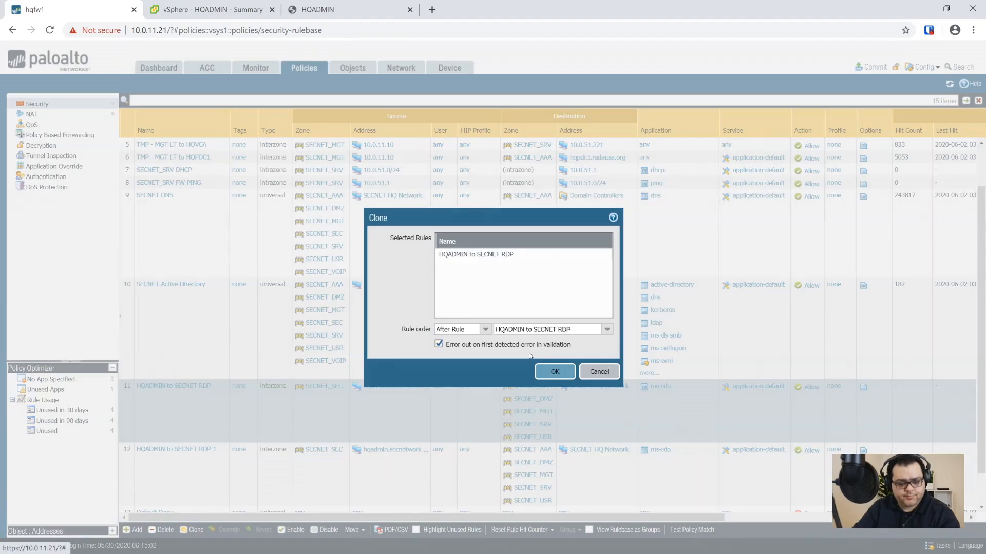
click(549, 372)
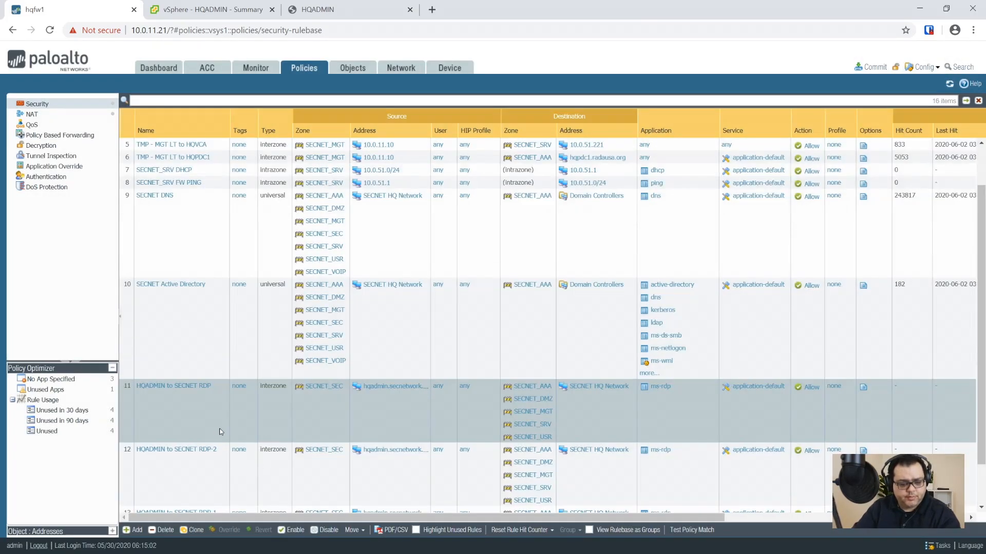
scroll(216, 431, down, 3)
click(190, 313)
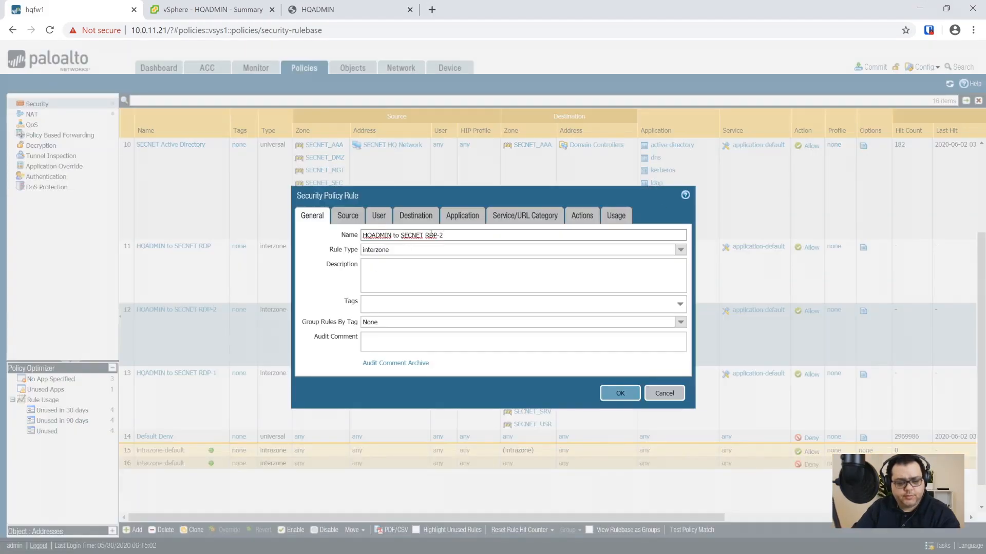
- Rename the RDP-2 copy to 'HQADMIN to SECNET Web'
double_click(426, 238)
key(BackSpace)
text(Web)
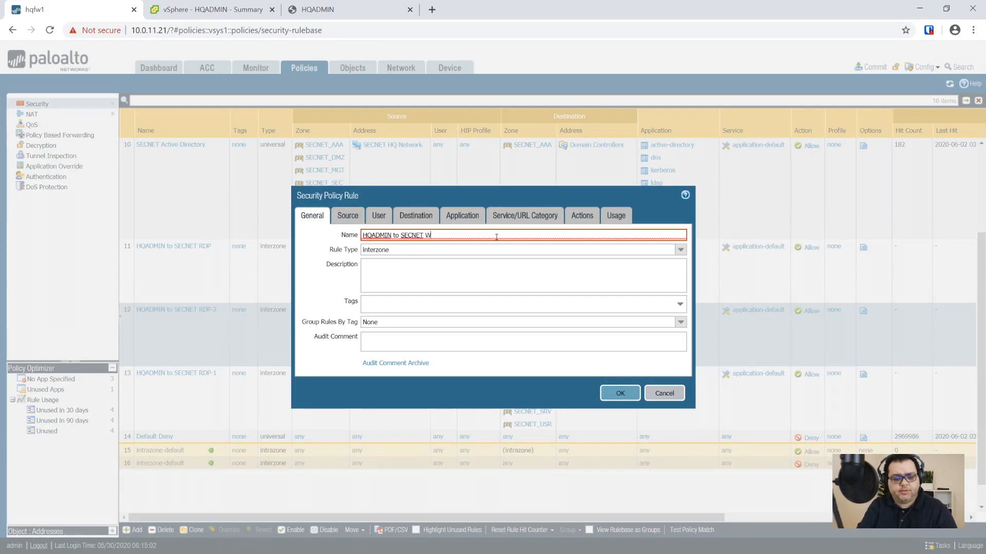
- Replace the ms-rdp application with ssl and web-browsing
click(467, 213)
click(306, 266)
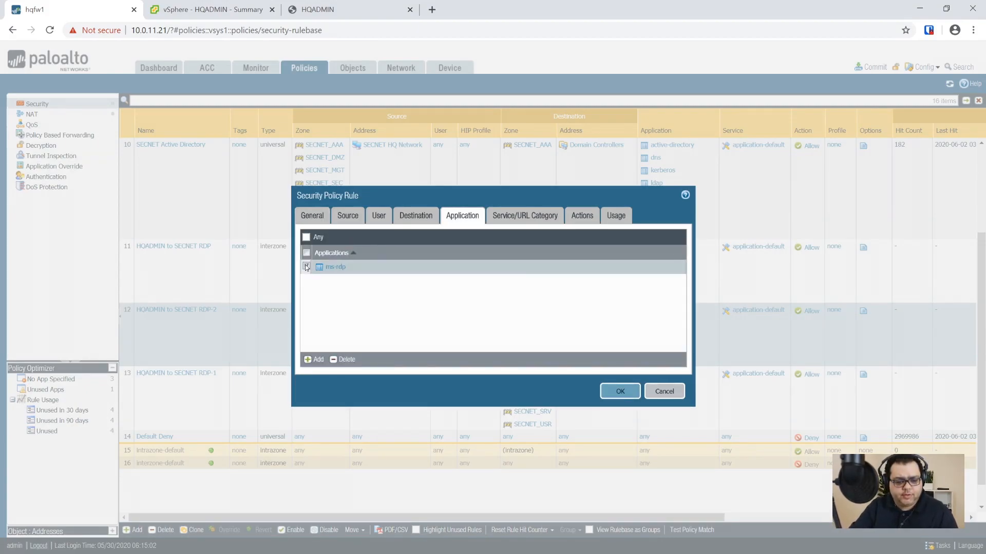
click(341, 360)
click(308, 359)
text(ssl)
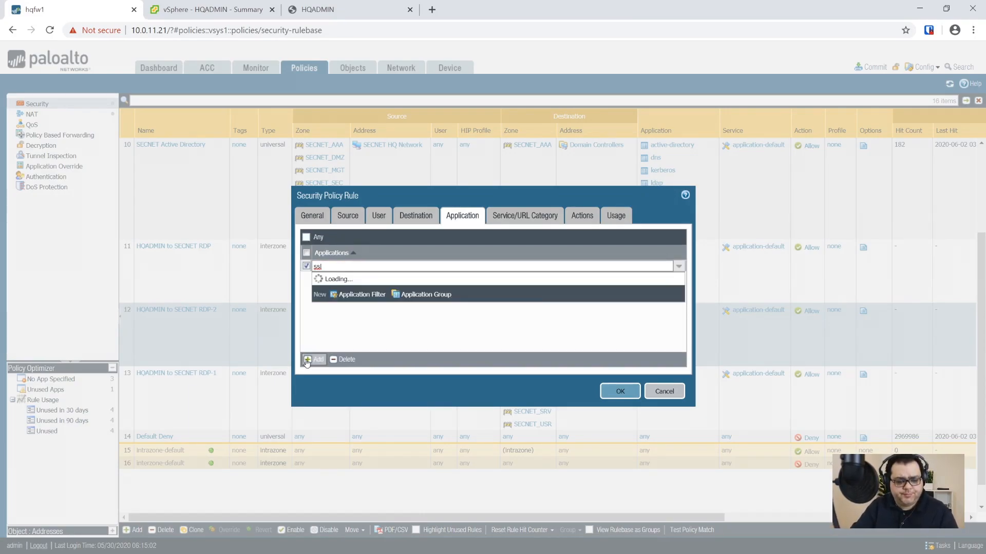
key(Return)
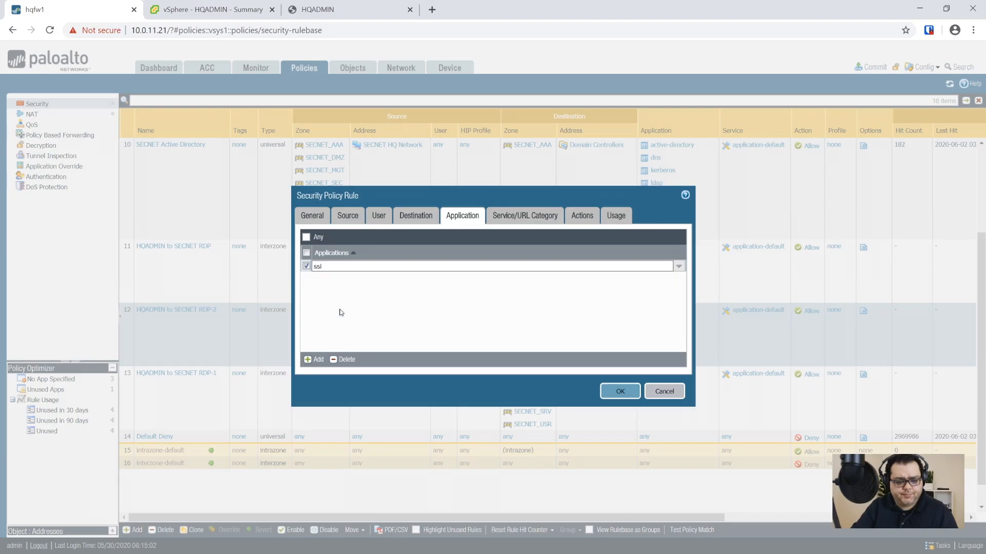
click(311, 359)
text(web-br)
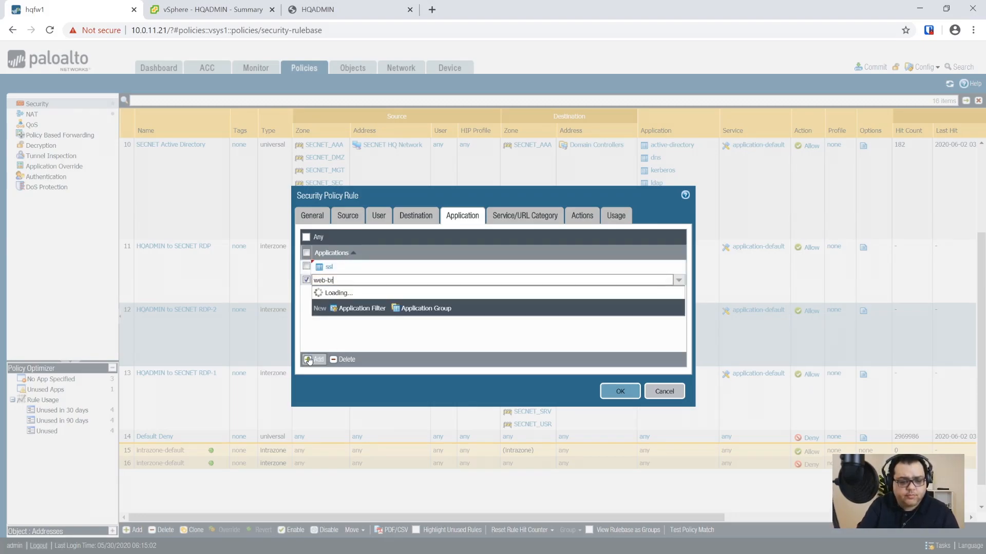
click(346, 298)
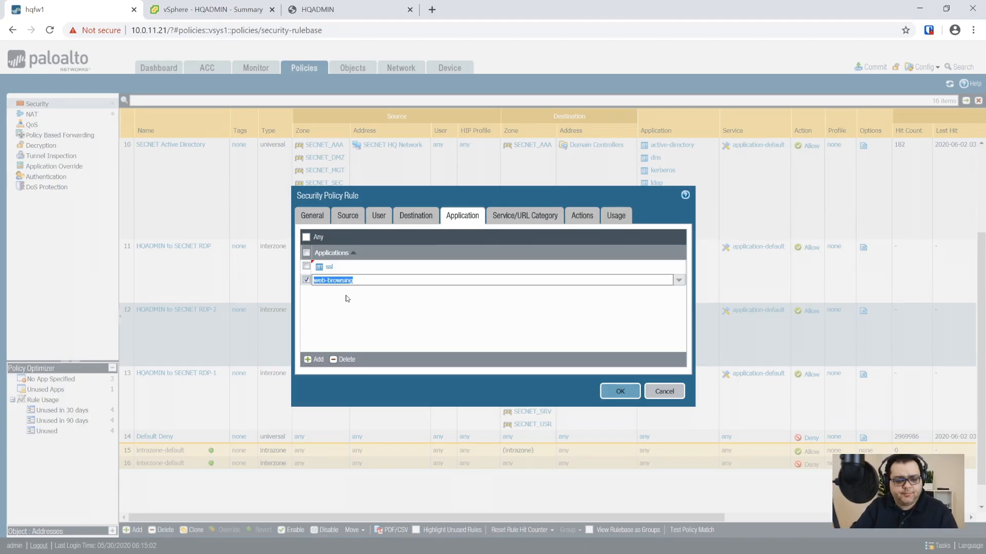
- Set the rule's service to any and save the HQADMIN to SECNET Web rule
click(504, 222)
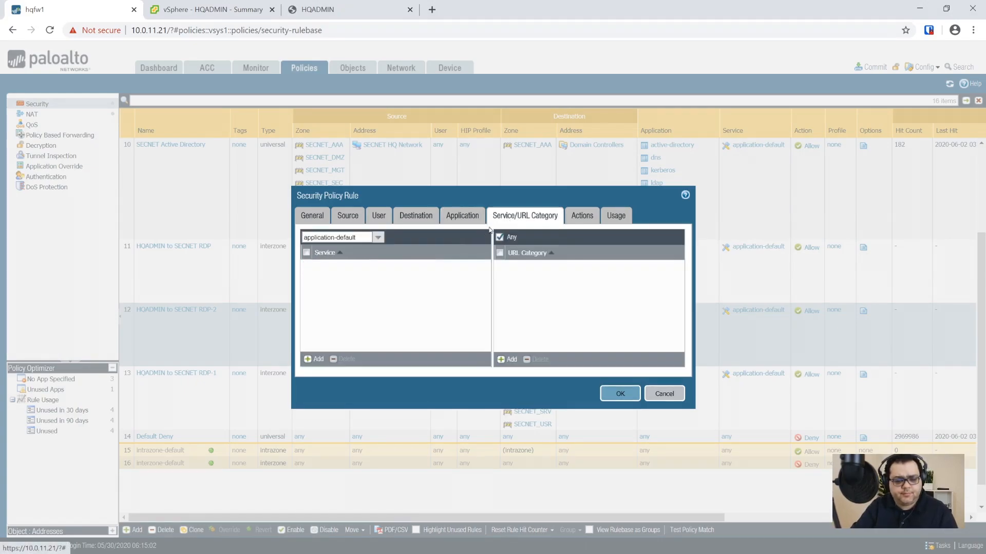
click(377, 237)
click(318, 266)
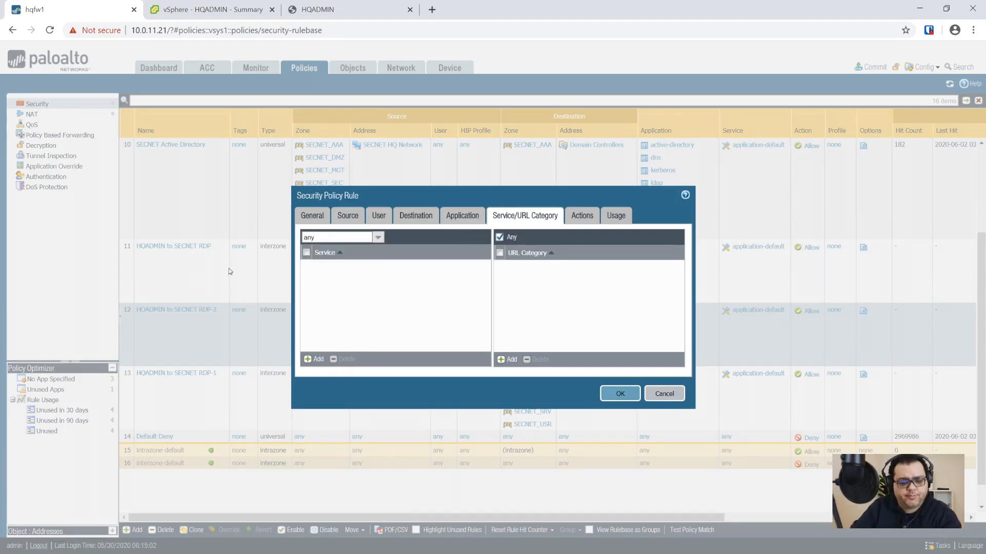
click(448, 220)
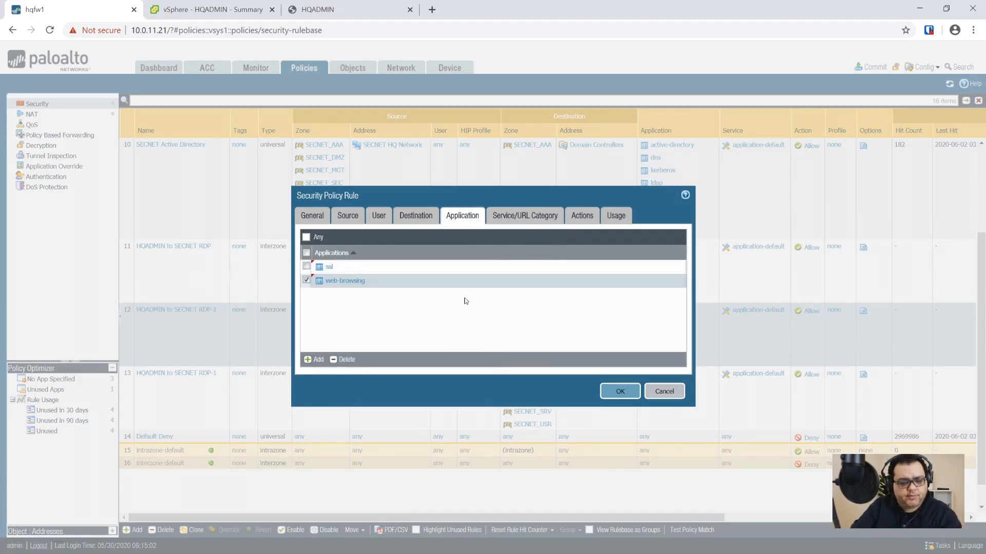
click(621, 392)
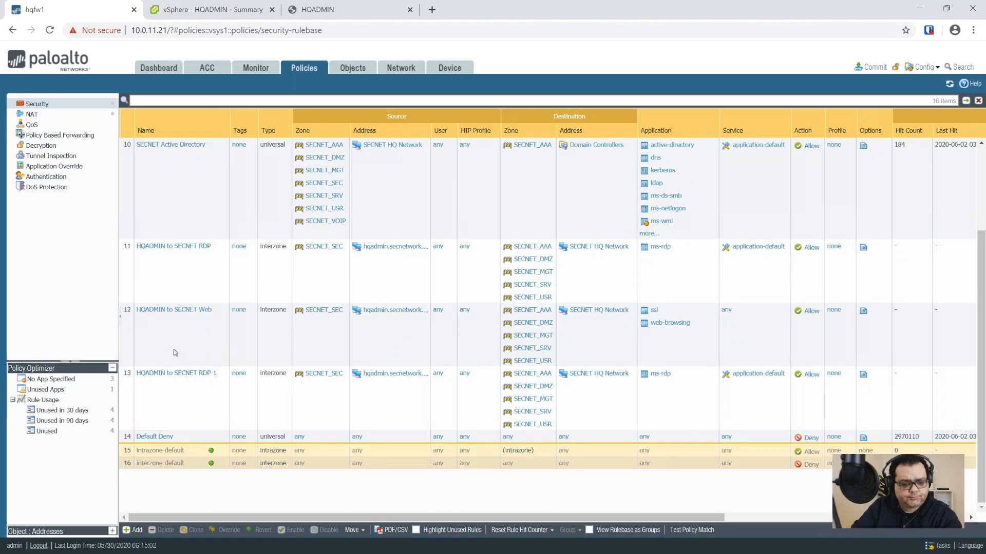
- Drag HQADMIN to SECNET Web above HQADMIN to SECNET RDP, making it rule 11
click(169, 350)
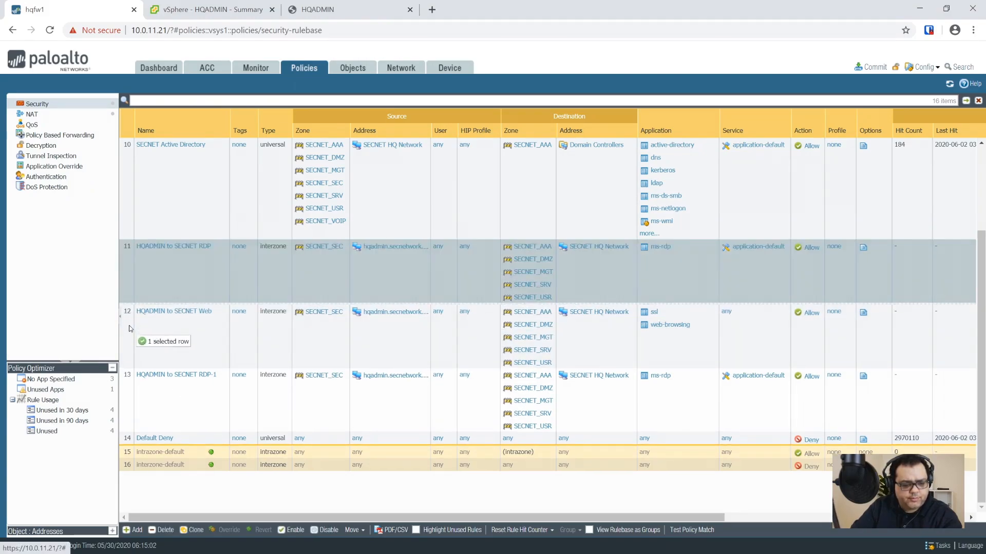
scroll(200, 423, up, 2)
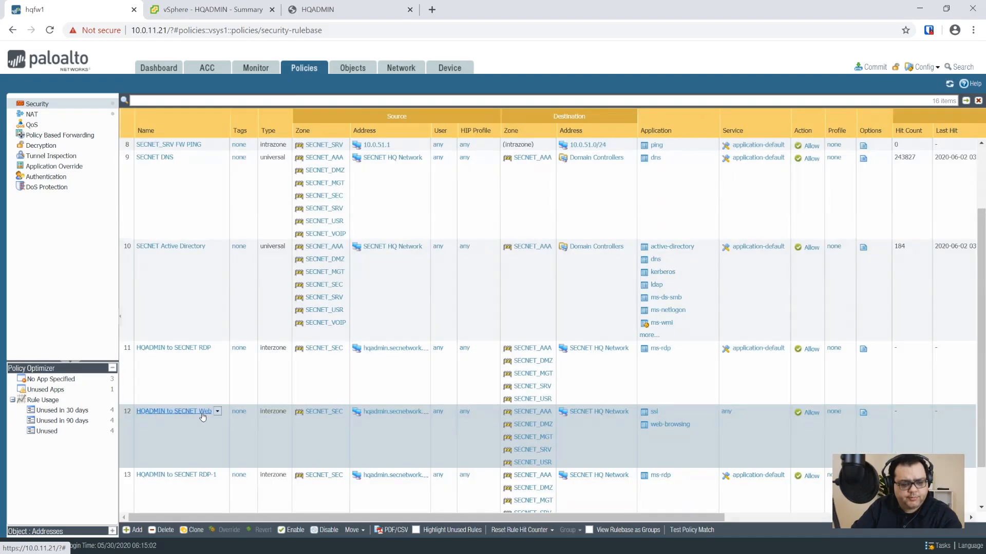
scroll(200, 402, down, 2)
drag(194, 298, 210, 365)
scroll(211, 365, up, 2)
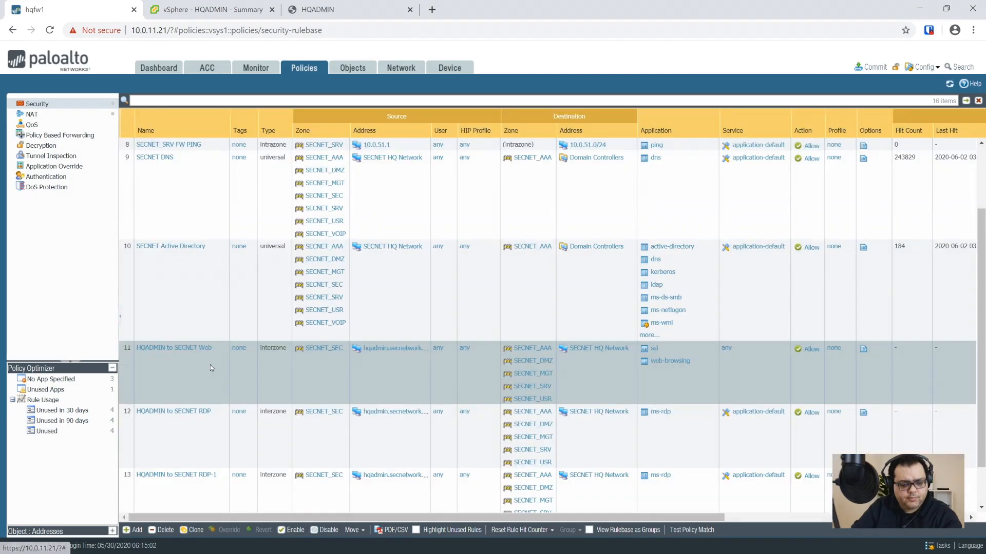
scroll(220, 362, down, 5)
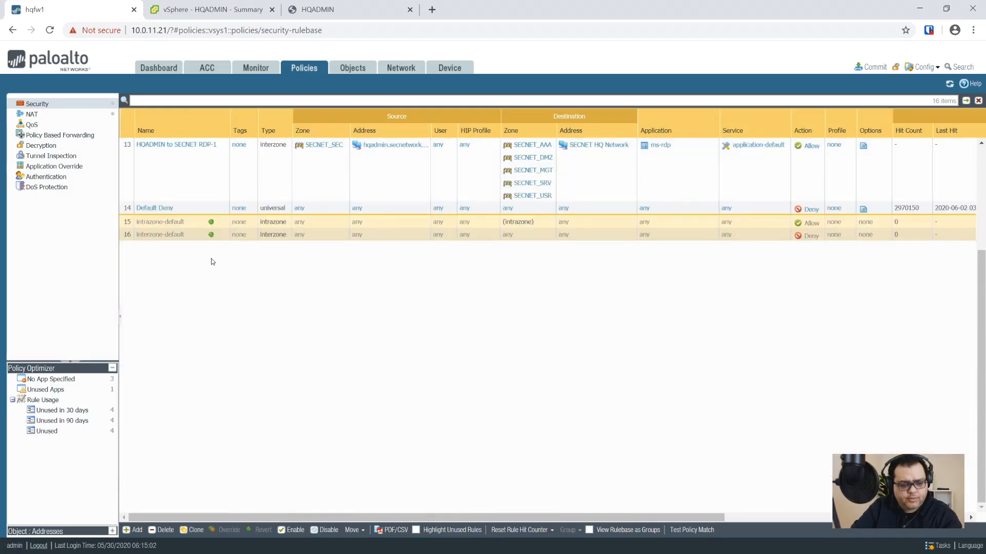
scroll(216, 216, up, 7)
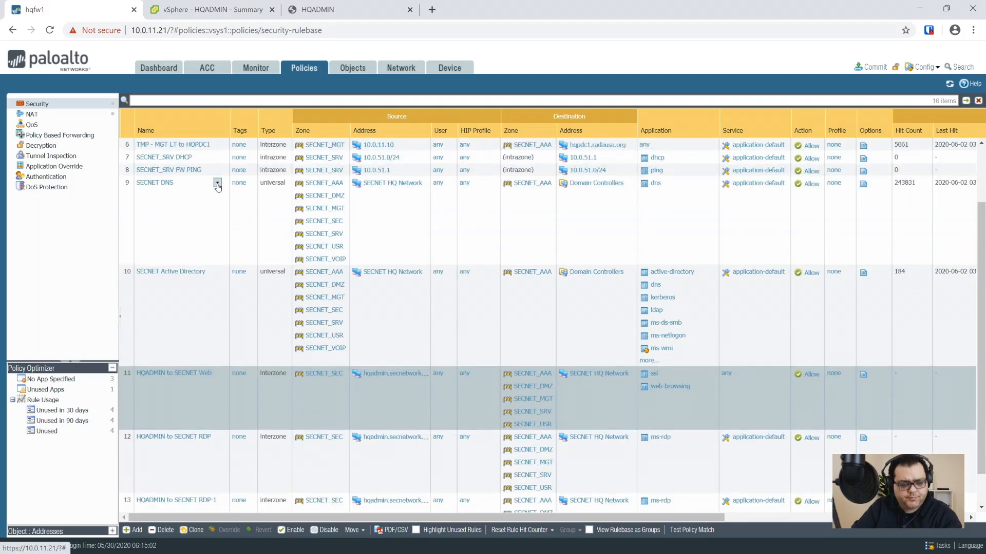
scroll(211, 355, down, 3)
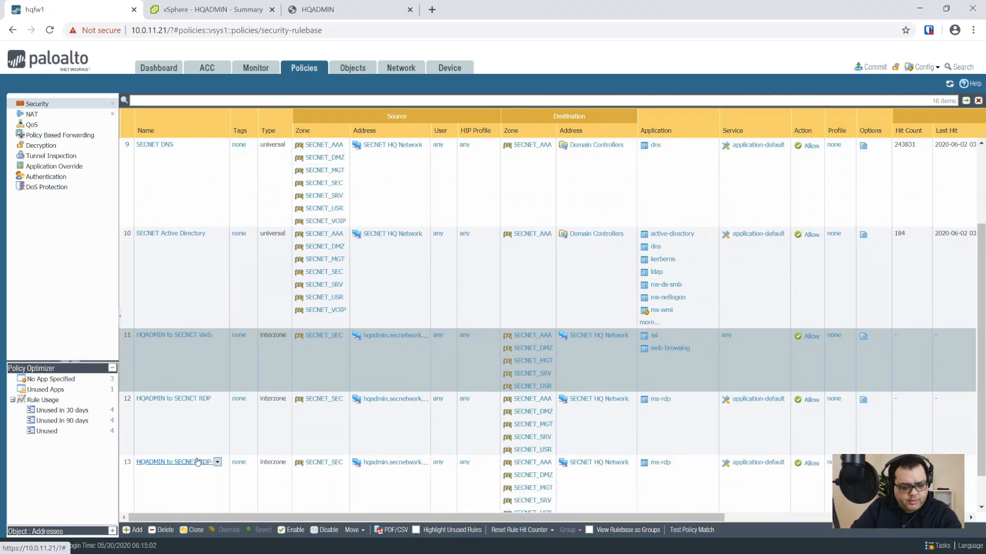
click(226, 465)
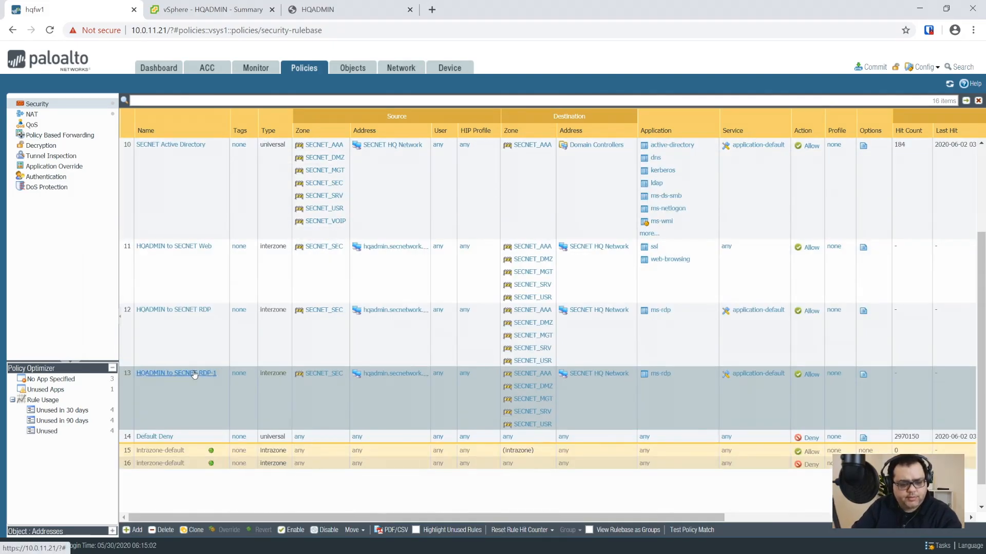
- Rename the RDP-1 copy to 'HQADMIN to SECNET SSH'
click(216, 374)
key(Left)
key(Left)
key(ctrl+shift+Left)
text(S)
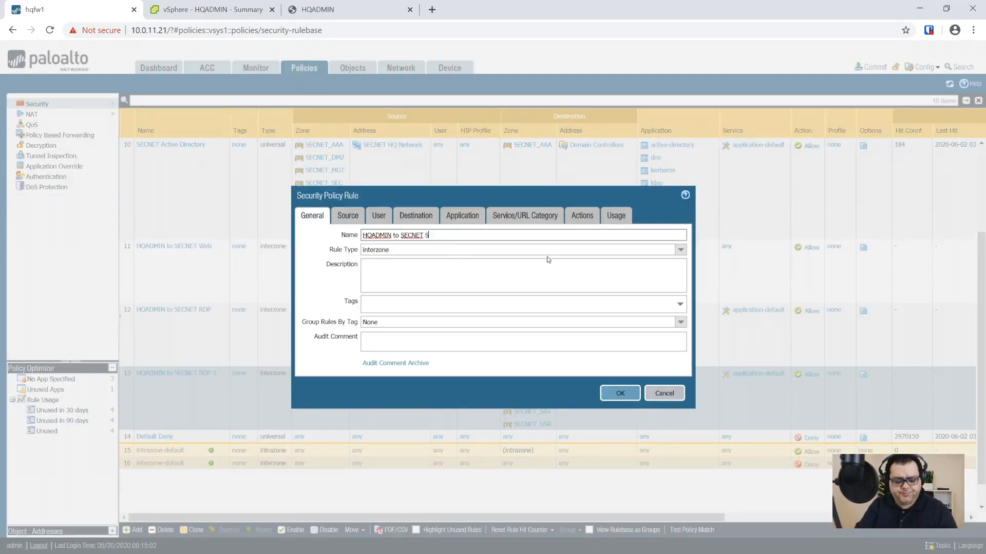
- Replace the rule's ms-rdp application with ssh
click(348, 215)
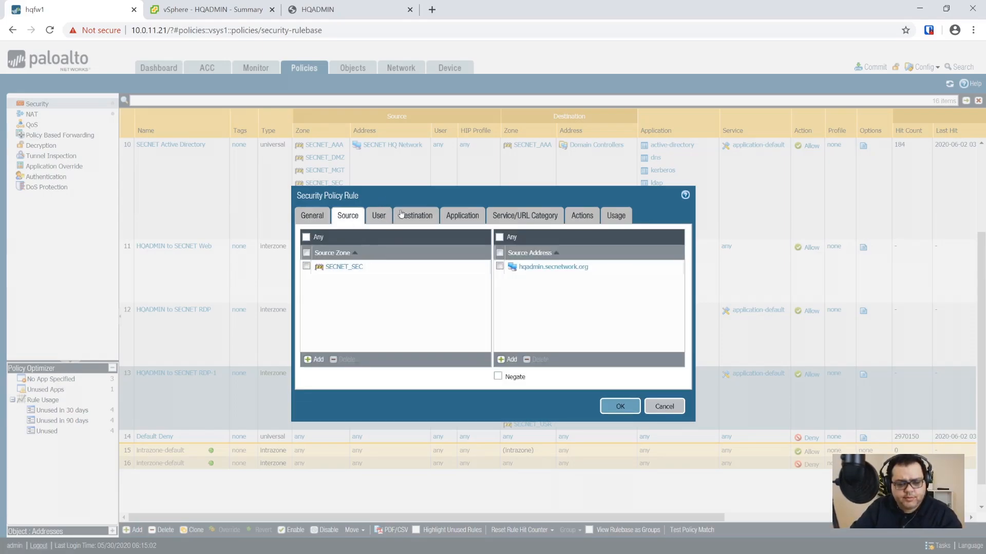
click(462, 215)
click(329, 266)
click(329, 266)
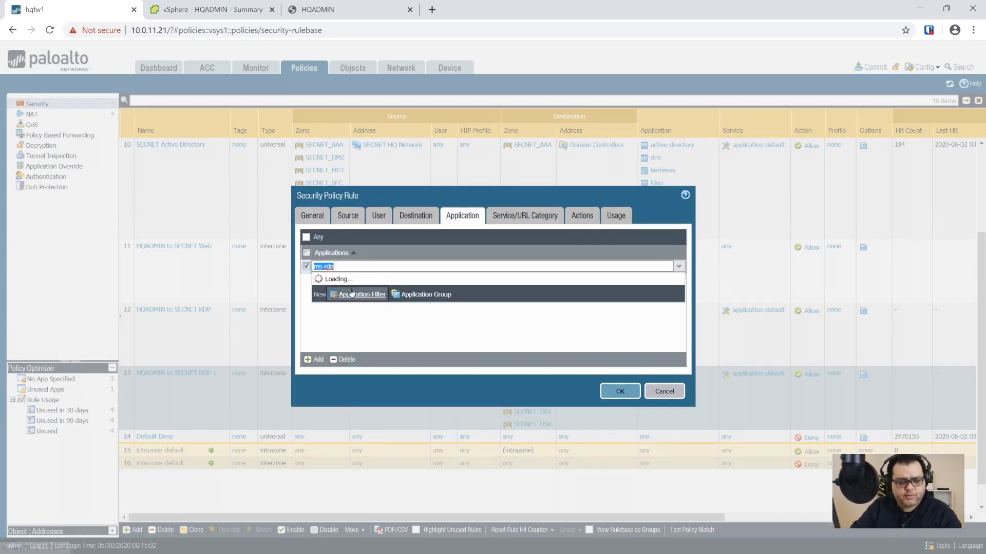
text(hhs)
key(BackSpace)
key(BackSpace)
text(ss)
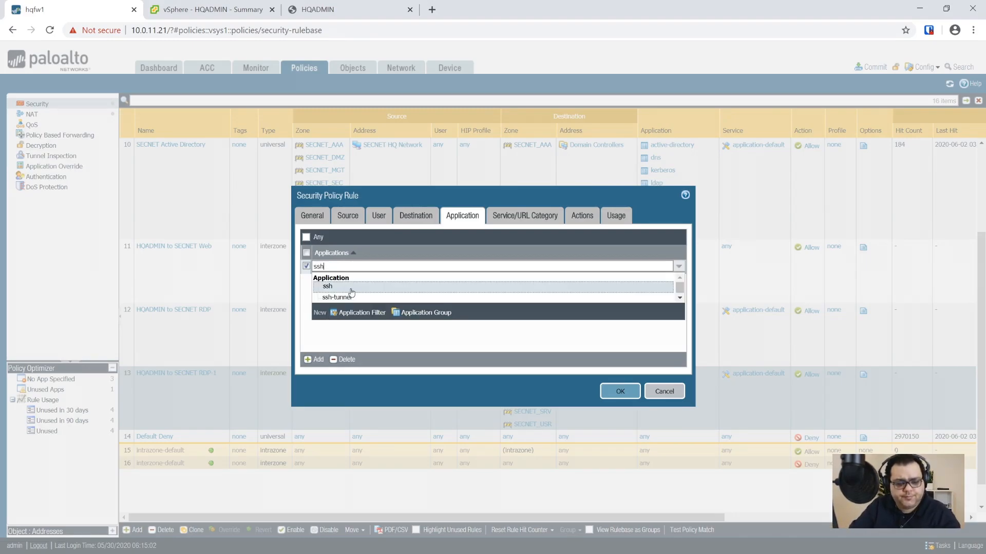
click(351, 289)
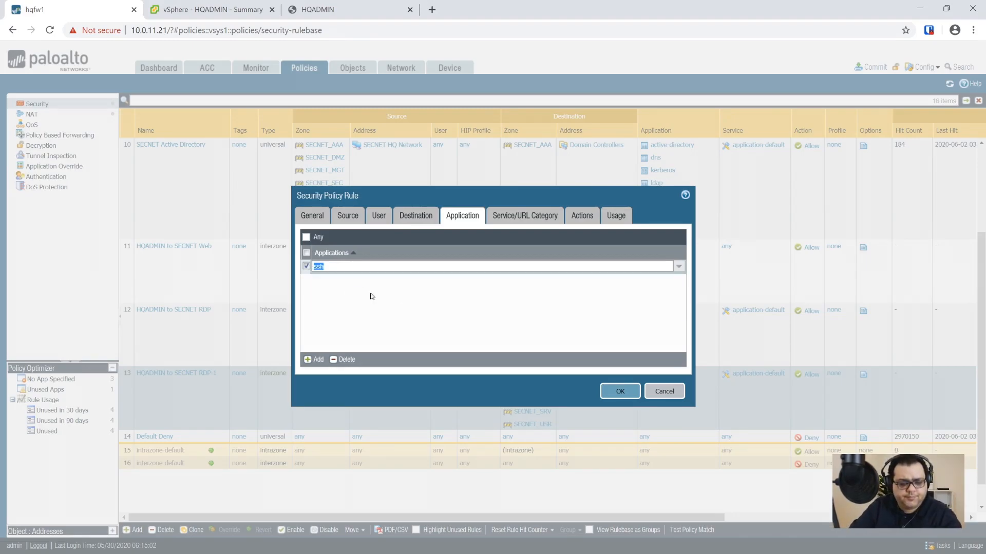
- Keep the application-default service, save the SSH rule and review it as rule 13
click(534, 218)
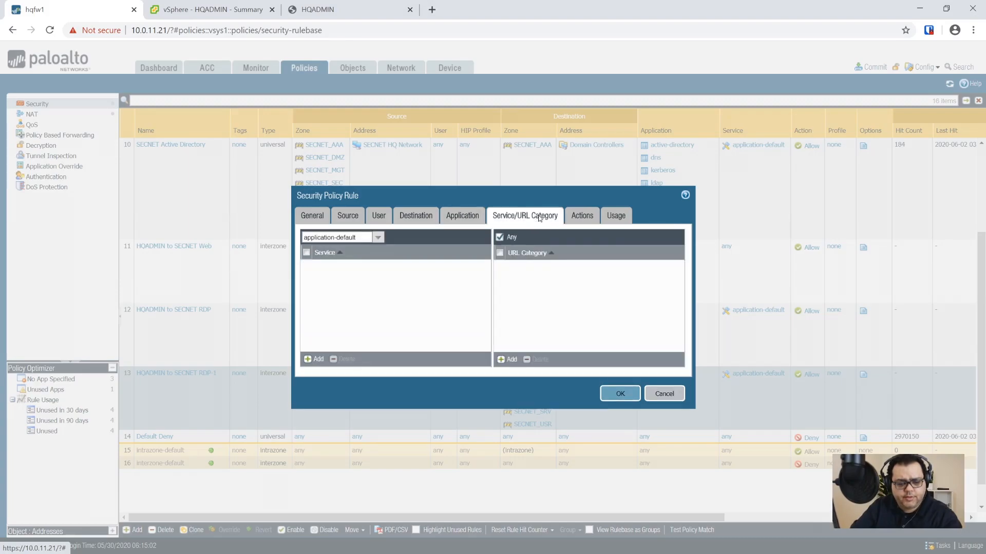
click(610, 395)
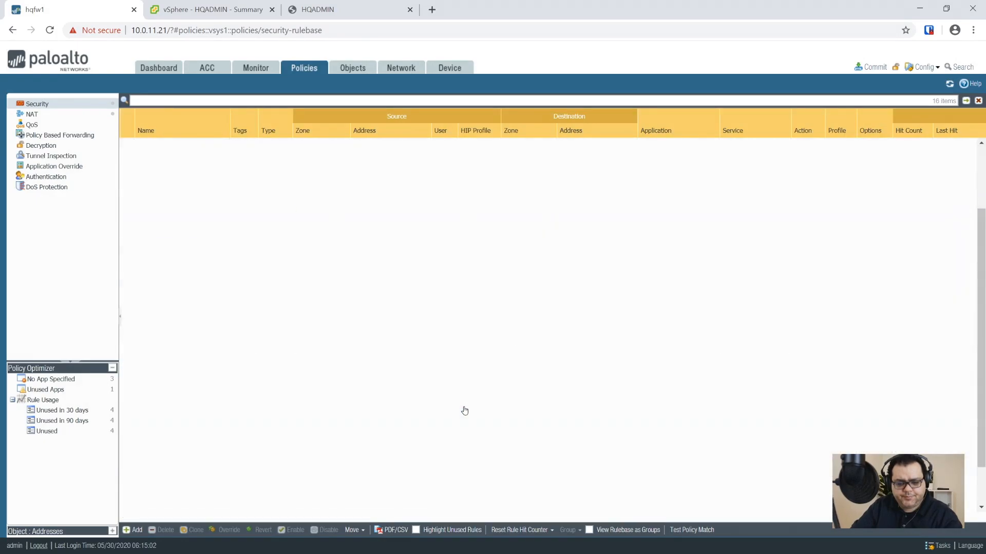
scroll(464, 406, down, 6)
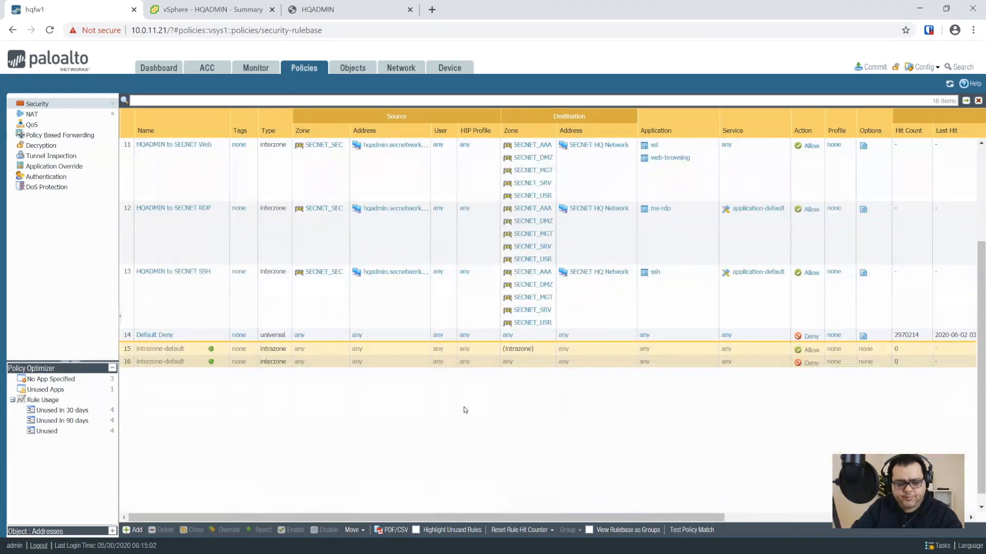
scroll(765, 235, up, 2)
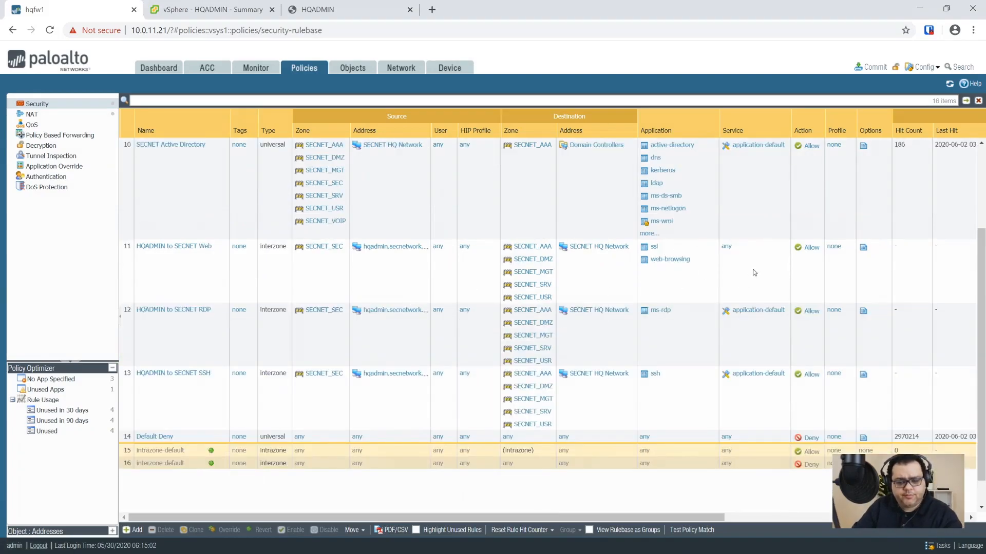
- Start a commit of all changes, then cancel the running job so it reports failed
click(718, 241)
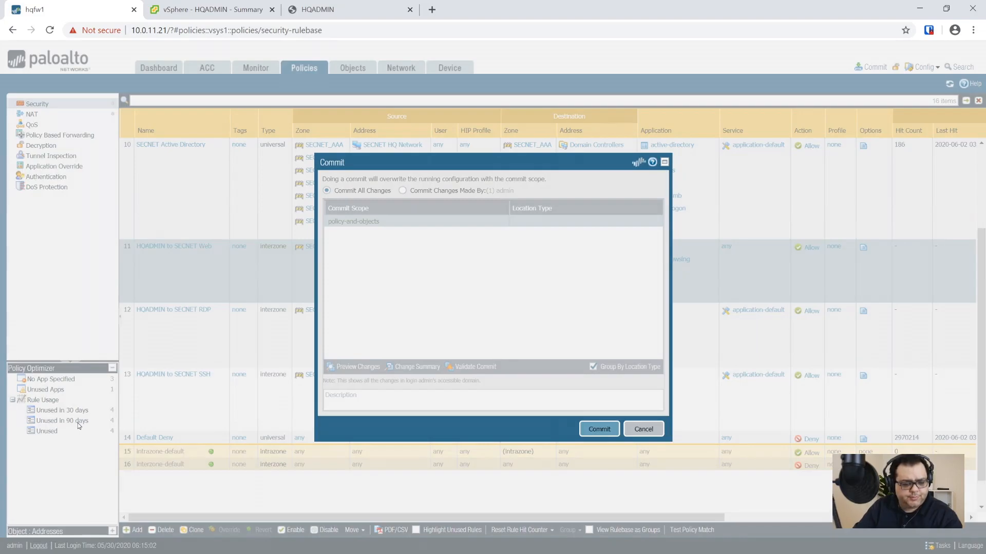
click(599, 429)
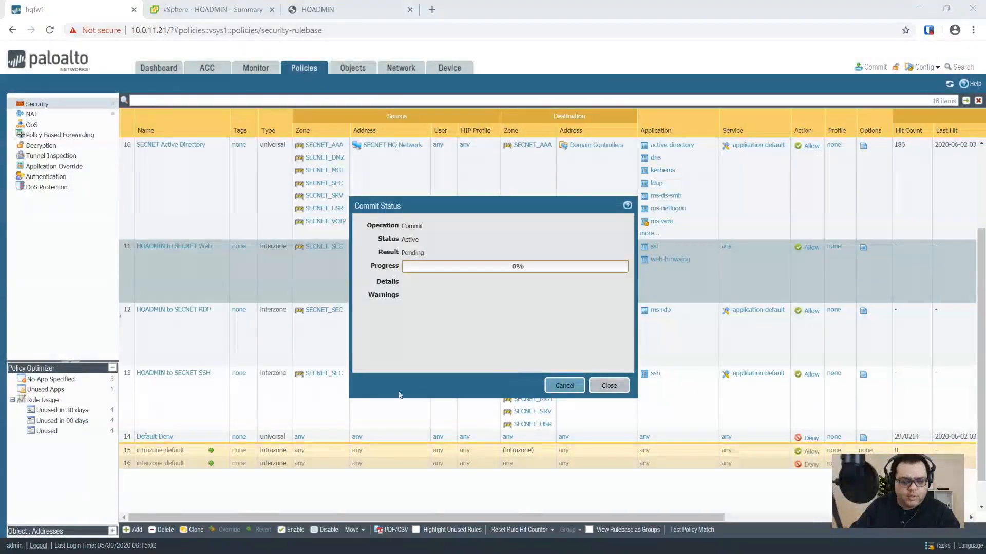
click(564, 386)
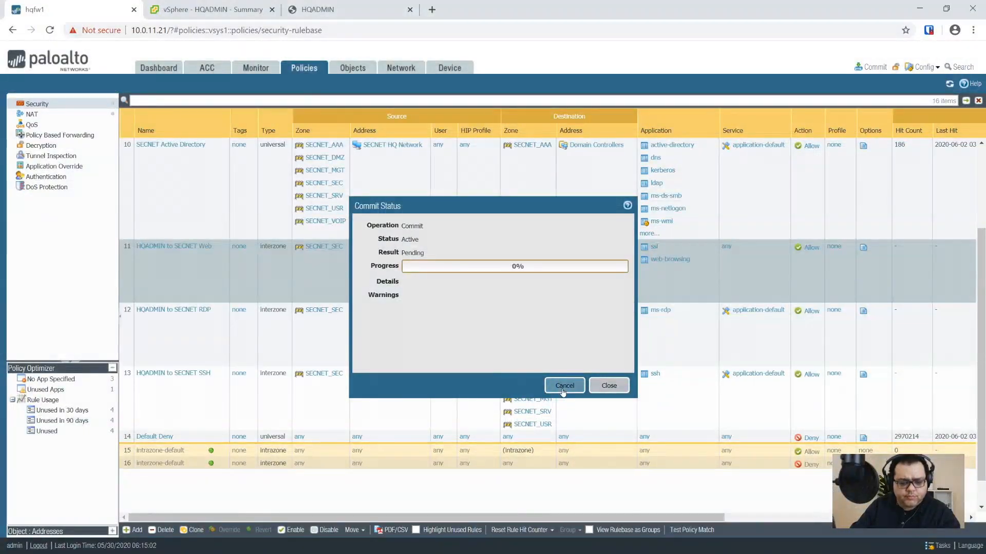
click(468, 337)
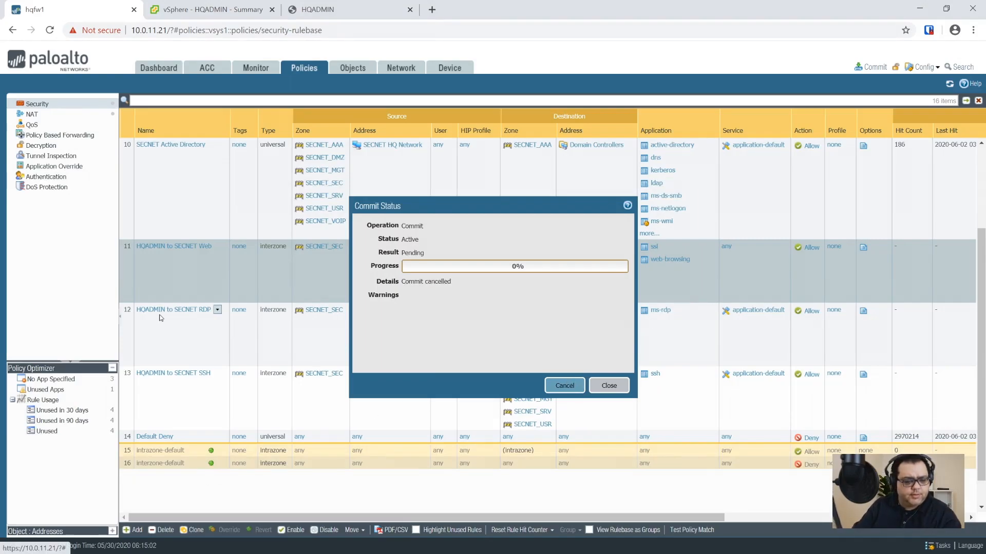
scroll(179, 431, up, 5)
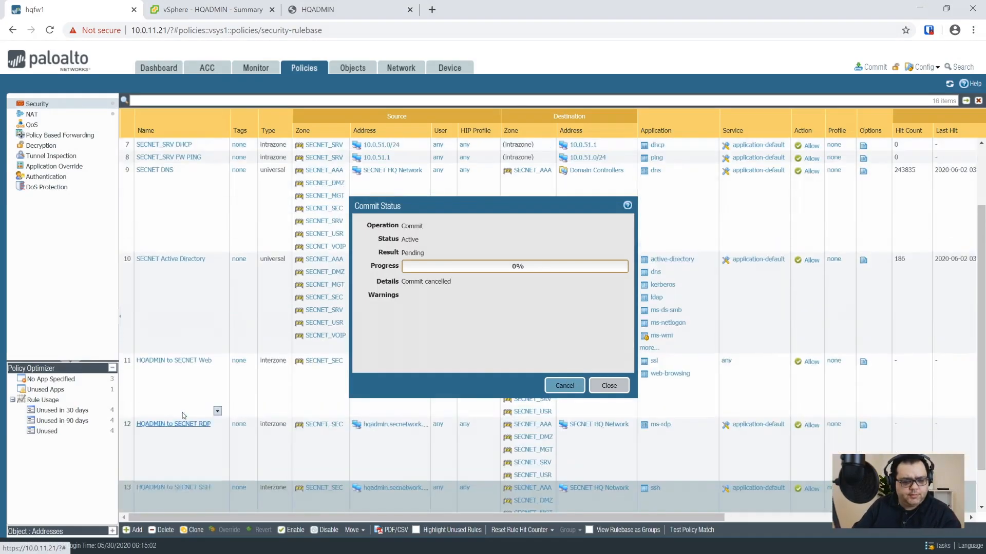
scroll(184, 416, up, 2)
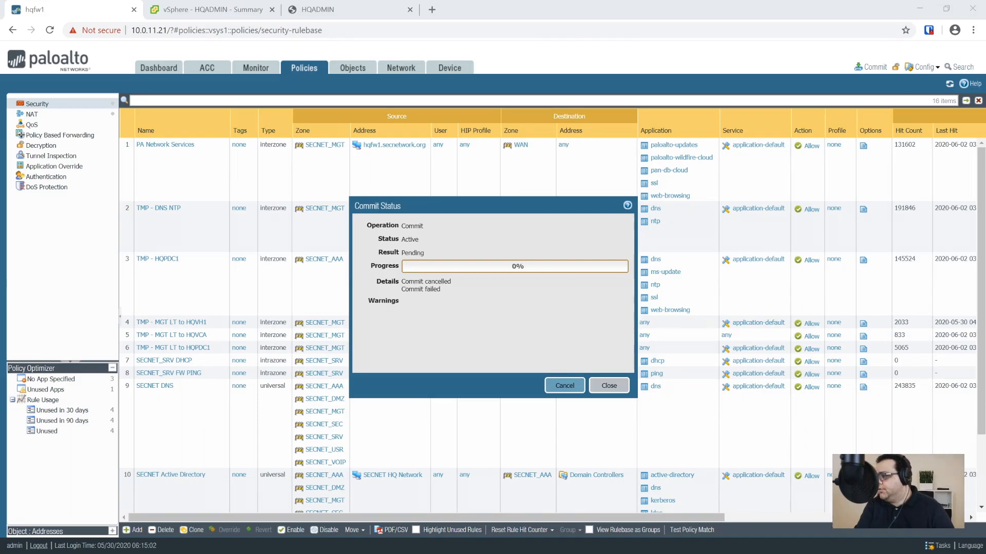
- Disable rules 4 to 6, the TMP - MGT LT rules to HQVH1, HQVCA and HQPDC1
click(608, 386)
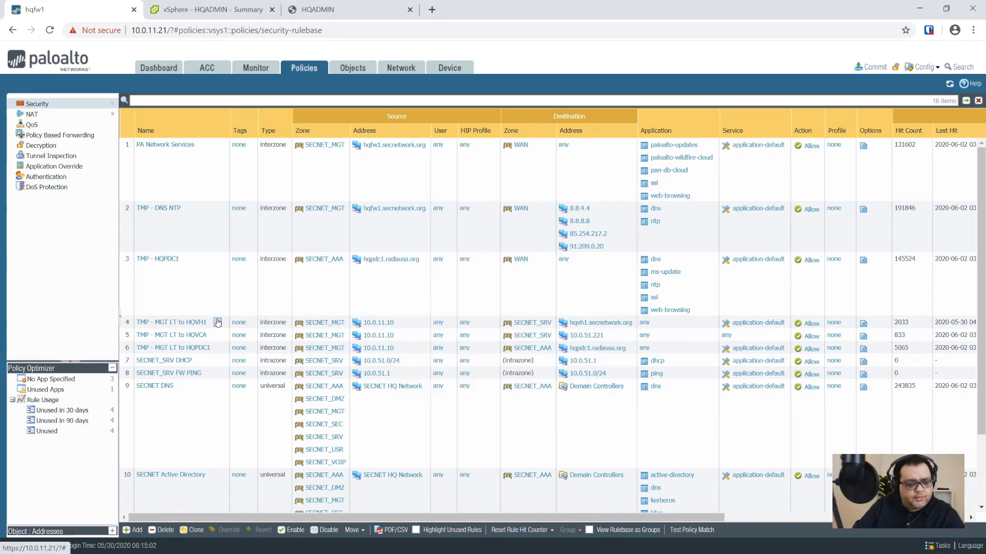
click(182, 285)
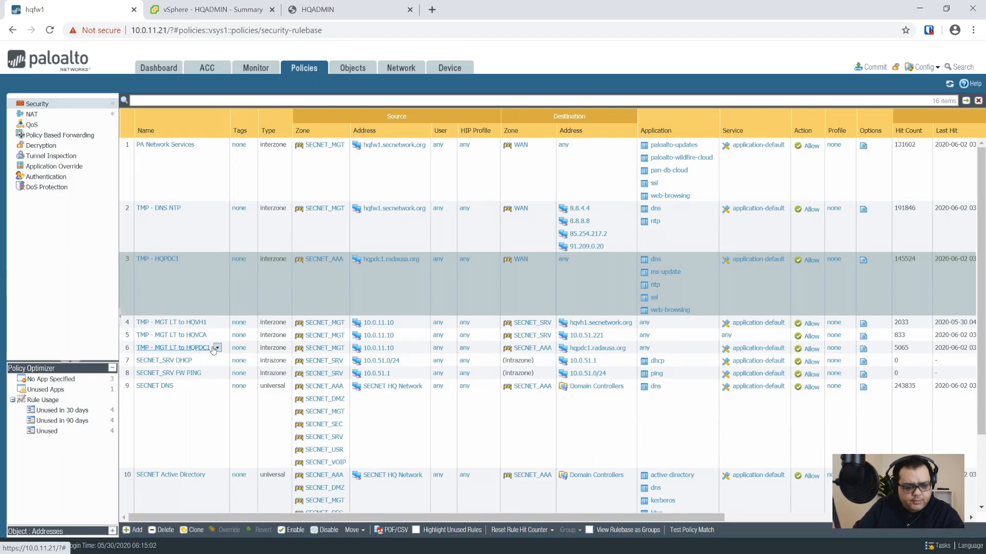
click(407, 348)
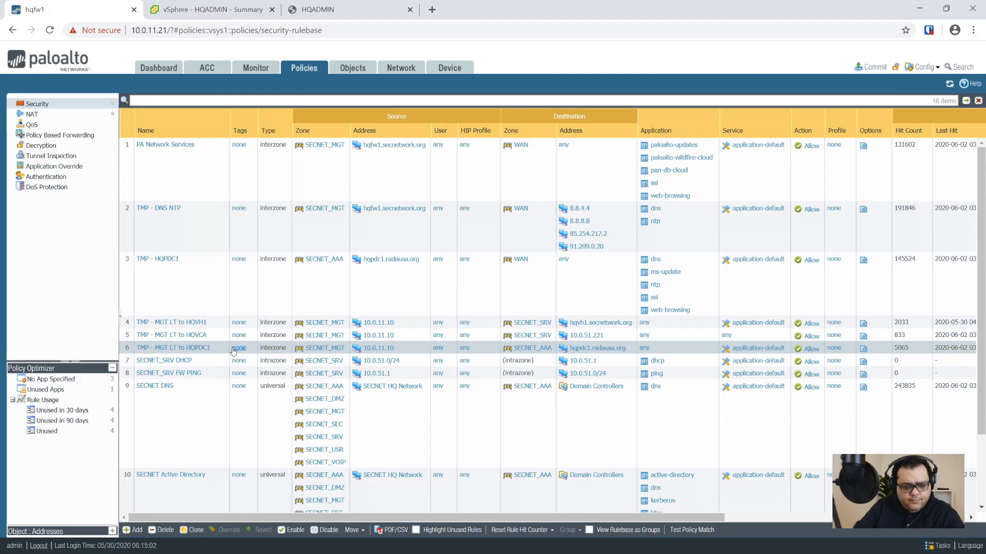
shift+click(405, 325)
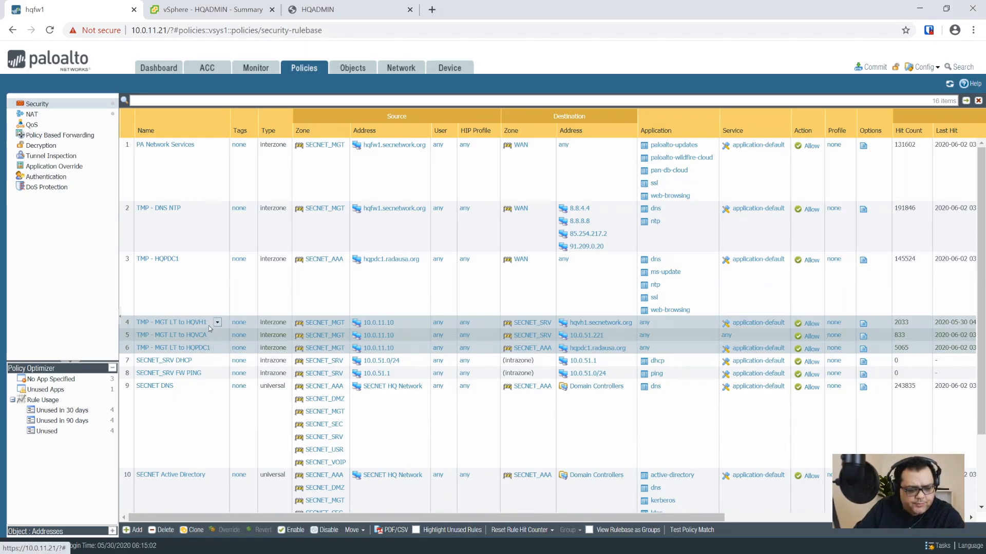
click(166, 531)
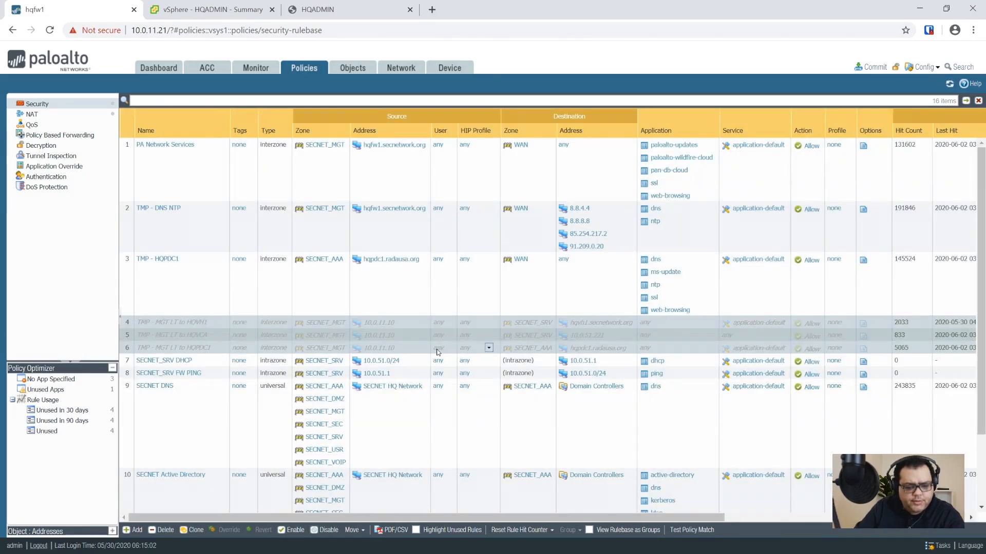
click(419, 349)
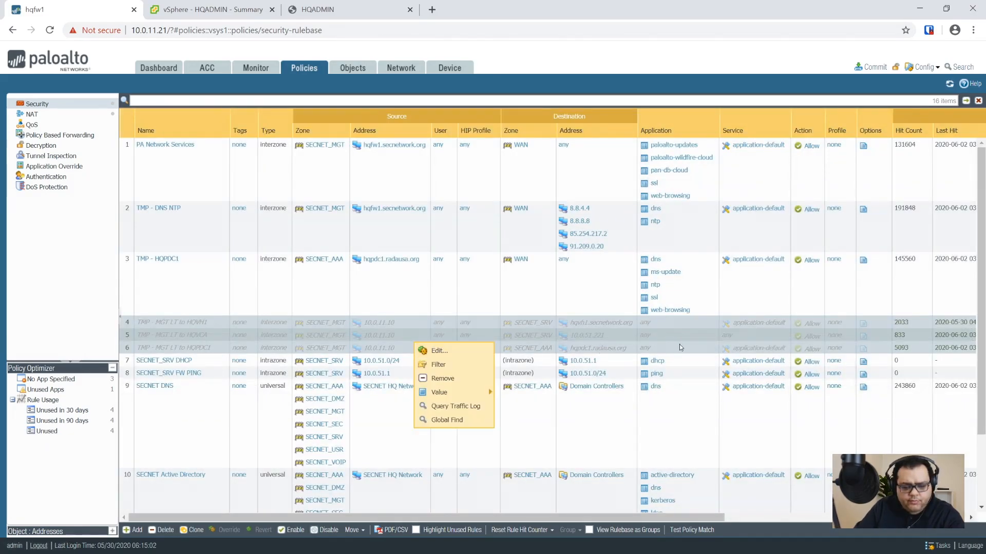
- Add a new interzone security rule named 'TMP - MGT LT to HQADMIN'
click(133, 530)
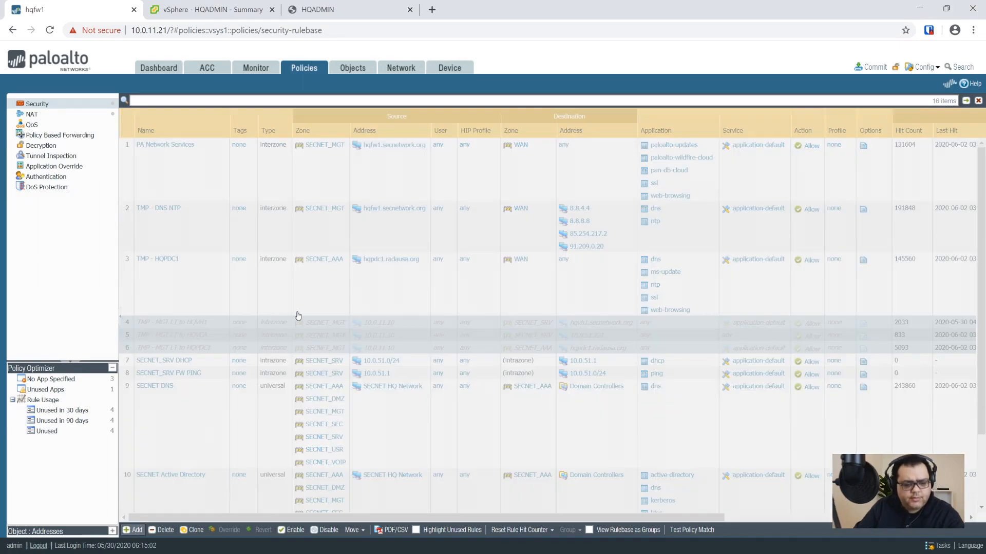
text(TMP )
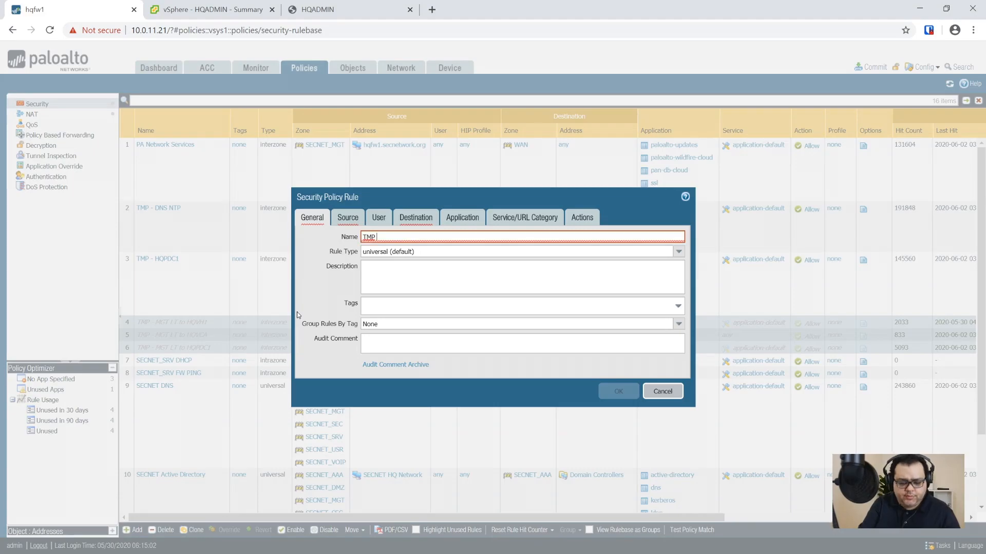
text(- MGT LT to)
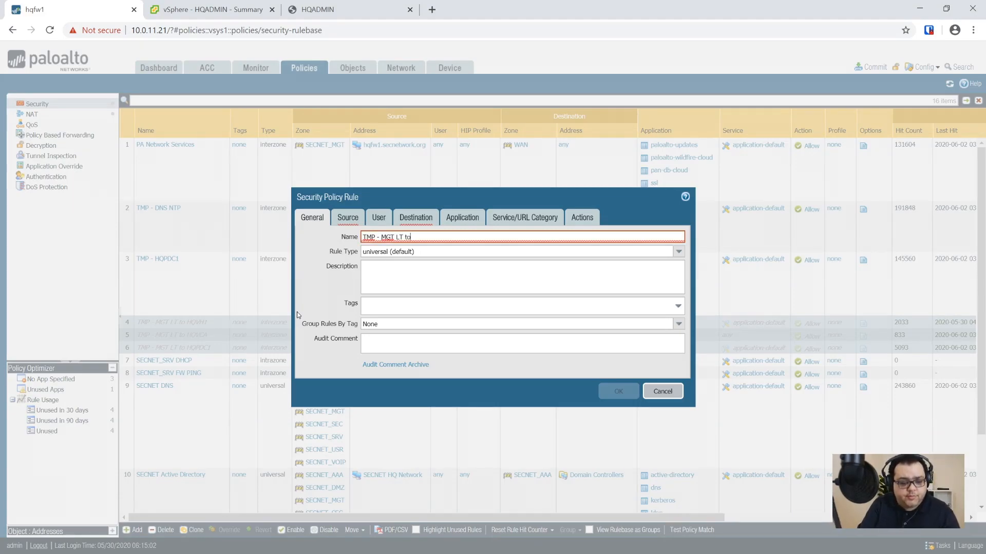
text( HQADMIN)
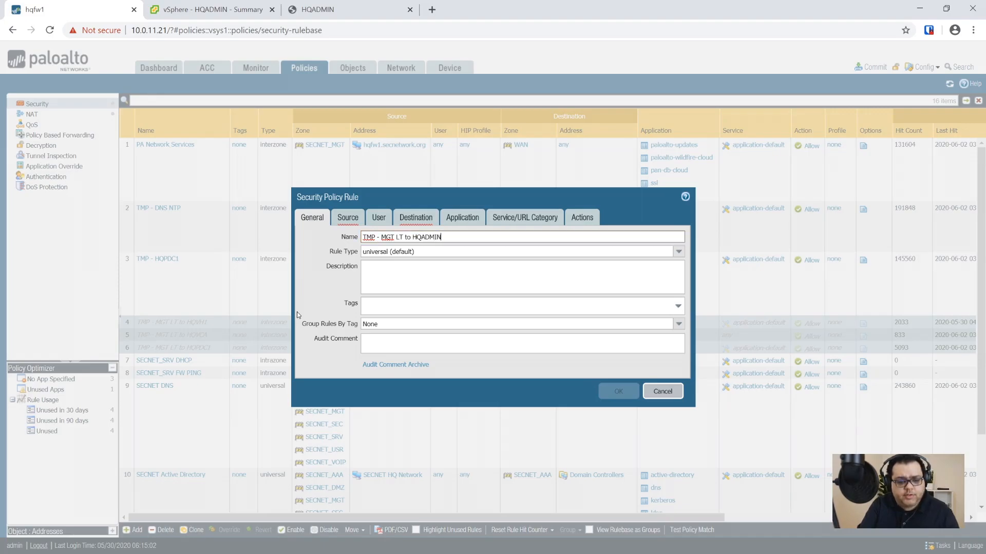
key(Tab)
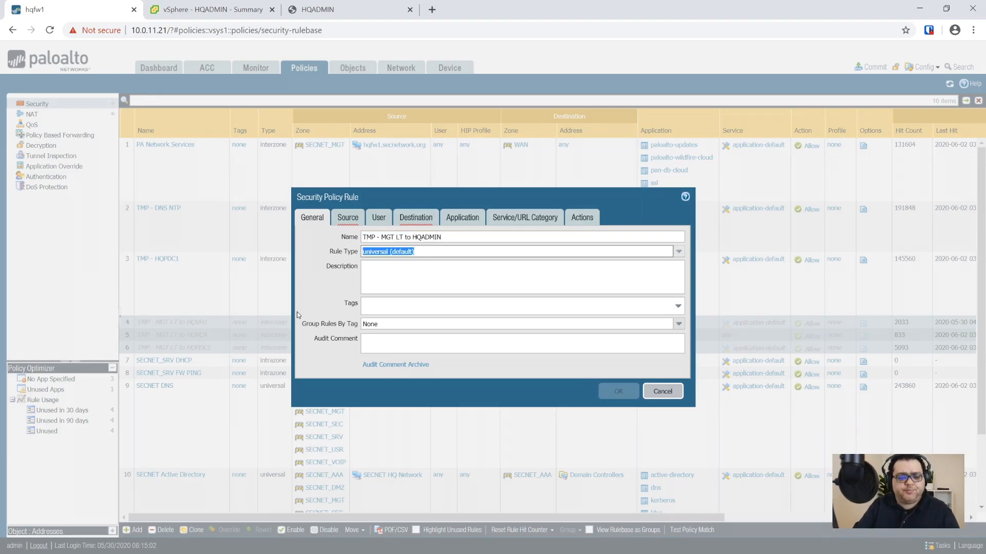
click(680, 250)
click(419, 281)
click(397, 284)
- Set the rule's source zone to SECNET_MGT and source address to 10.0.11.10
click(348, 218)
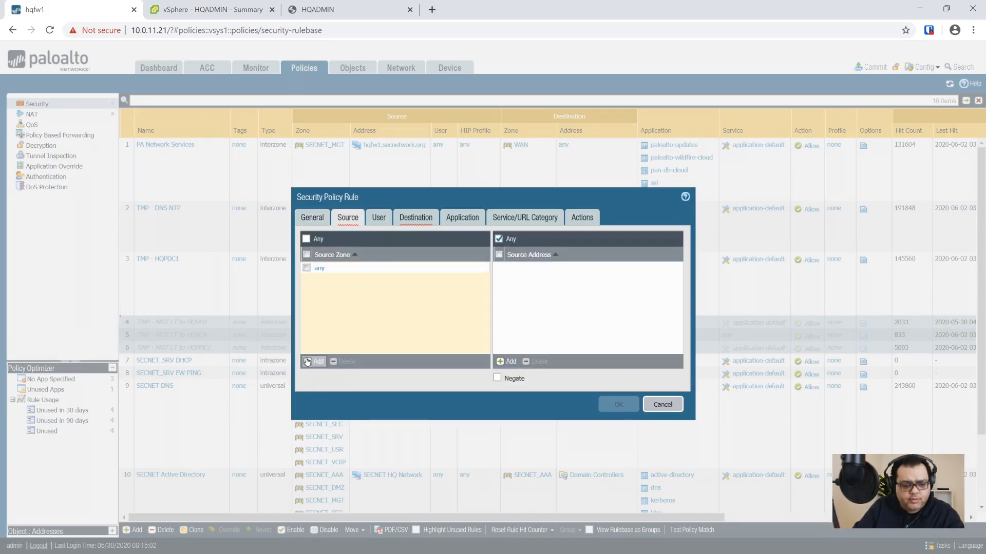
click(307, 361)
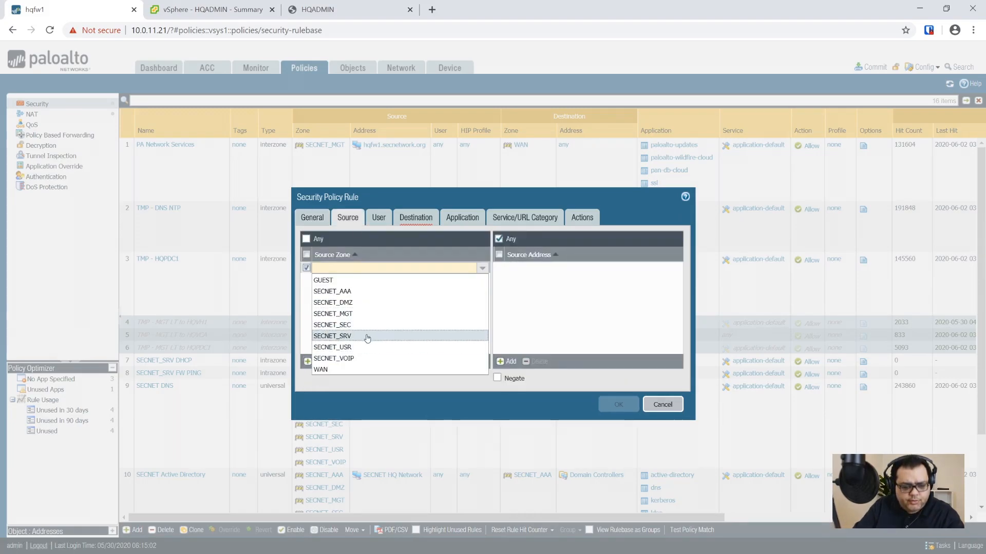
click(362, 314)
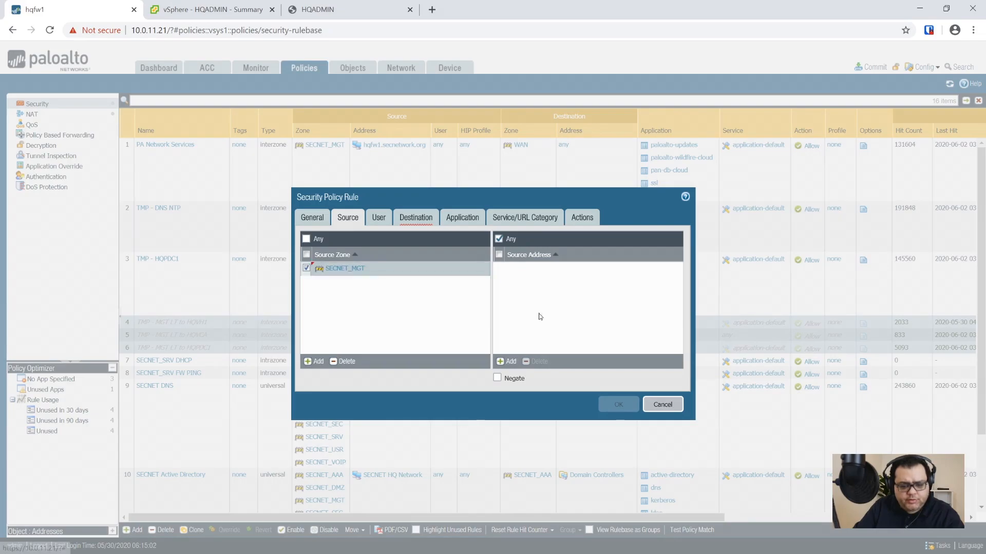
click(510, 363)
text(10.0.)
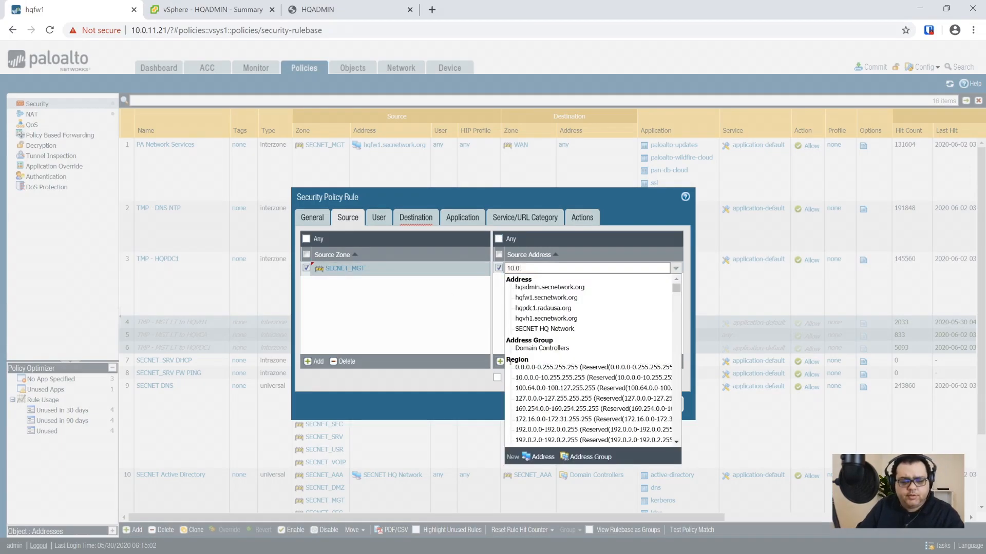
text(11.10)
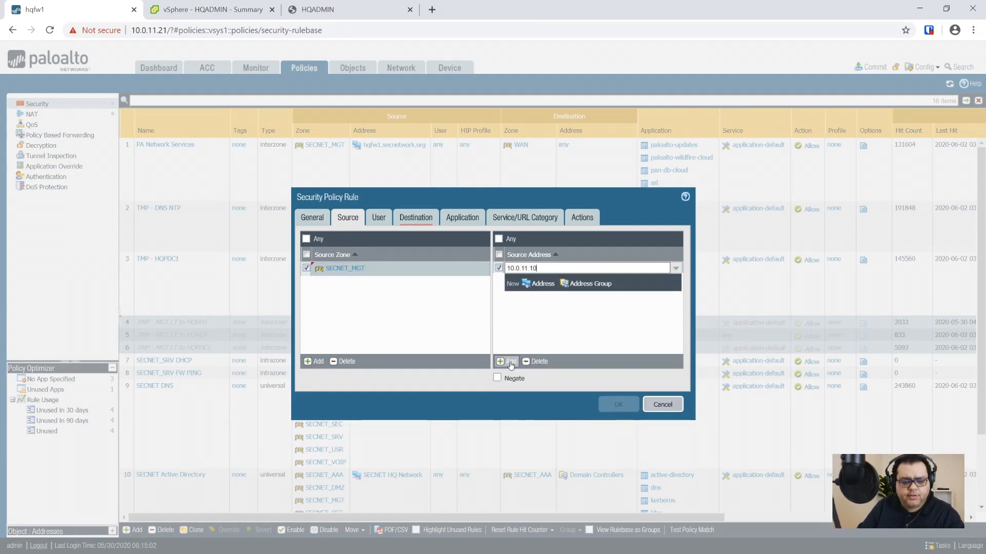
click(548, 350)
click(416, 217)
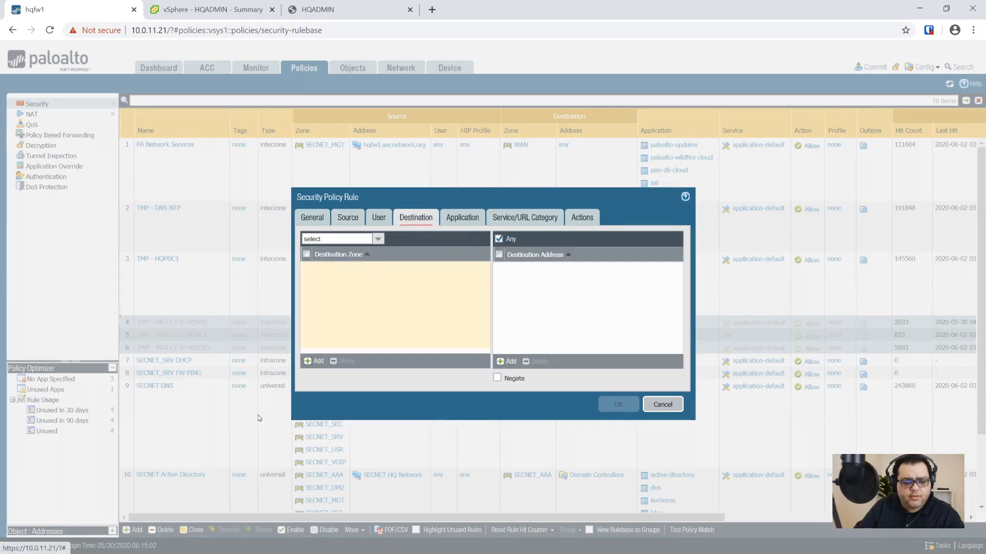
- Set destination zone SECNET_SEC and destination address hqadmin.secnetwork.org
click(314, 361)
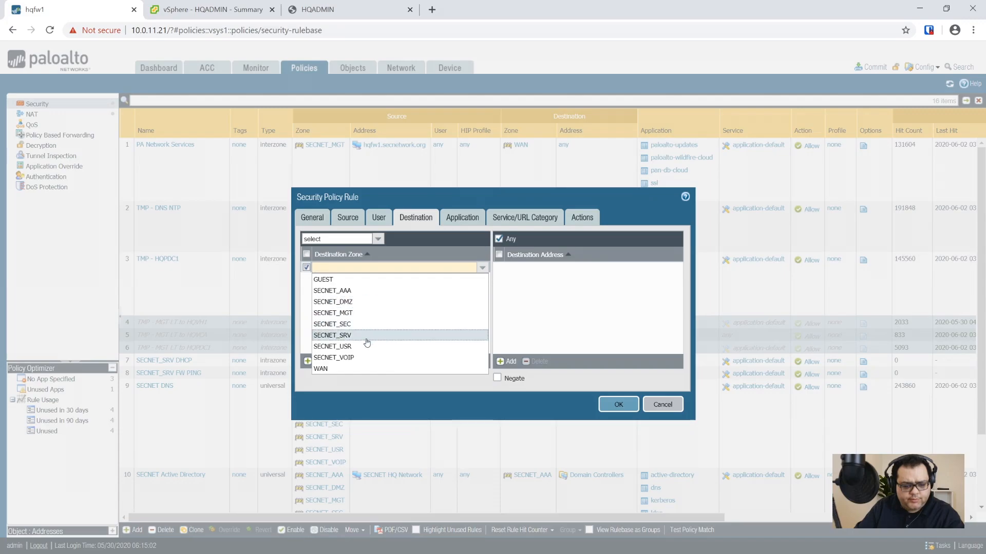
click(365, 324)
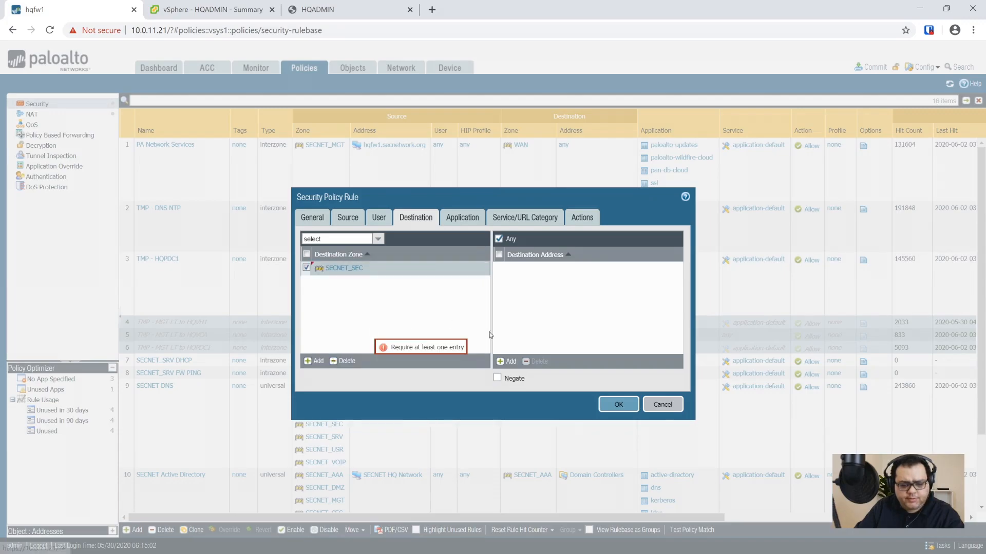
click(501, 360)
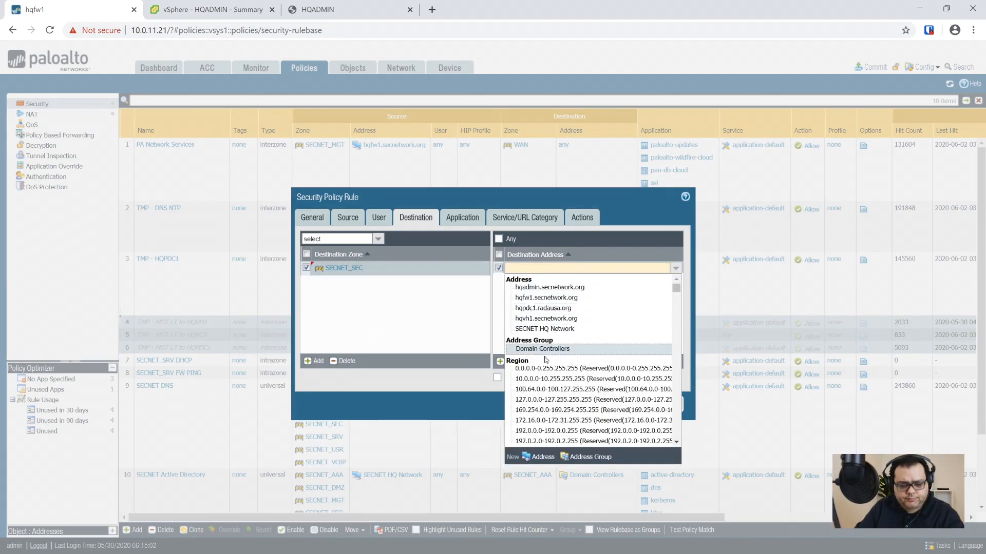
click(559, 288)
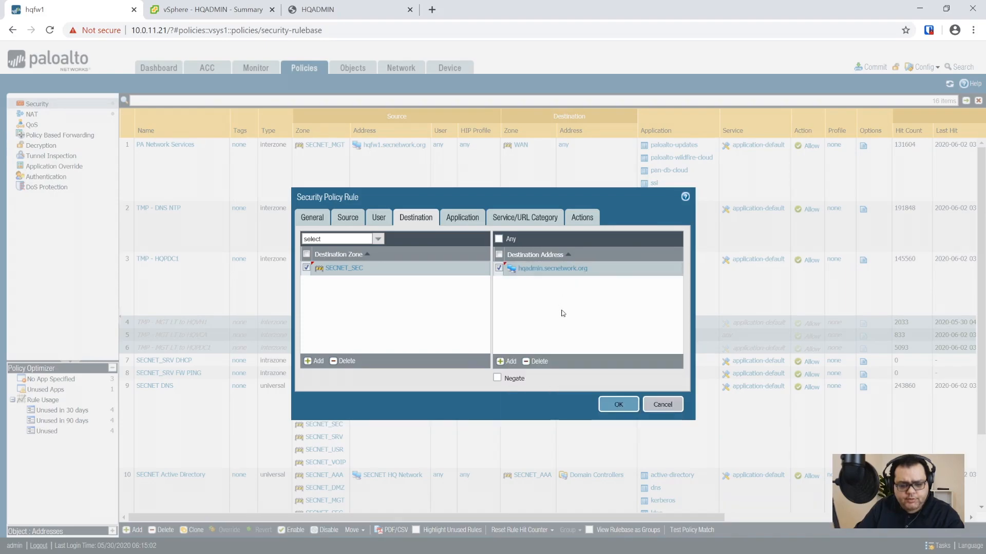
- Add ms-rdp as the application, keep default service and Allow, and save the rule
click(462, 218)
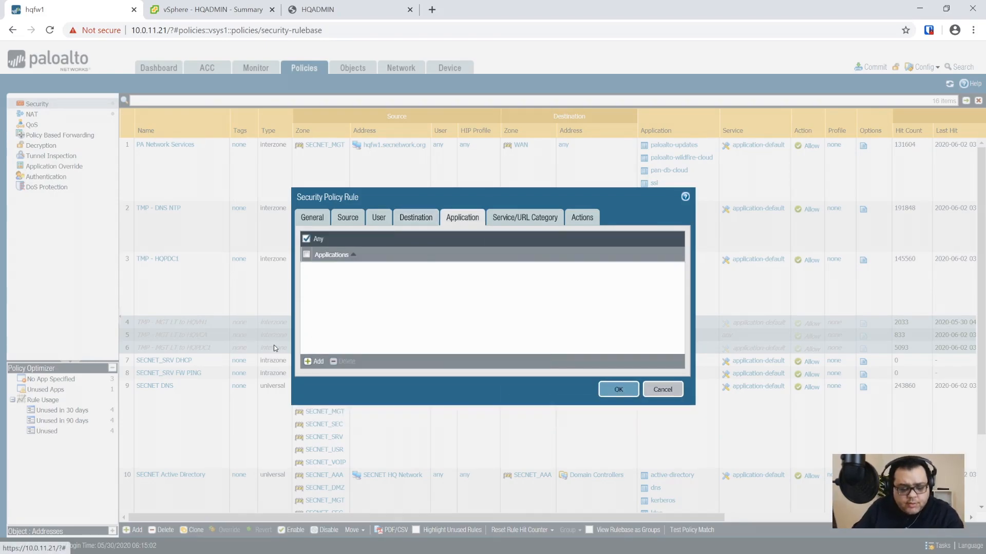
click(315, 361)
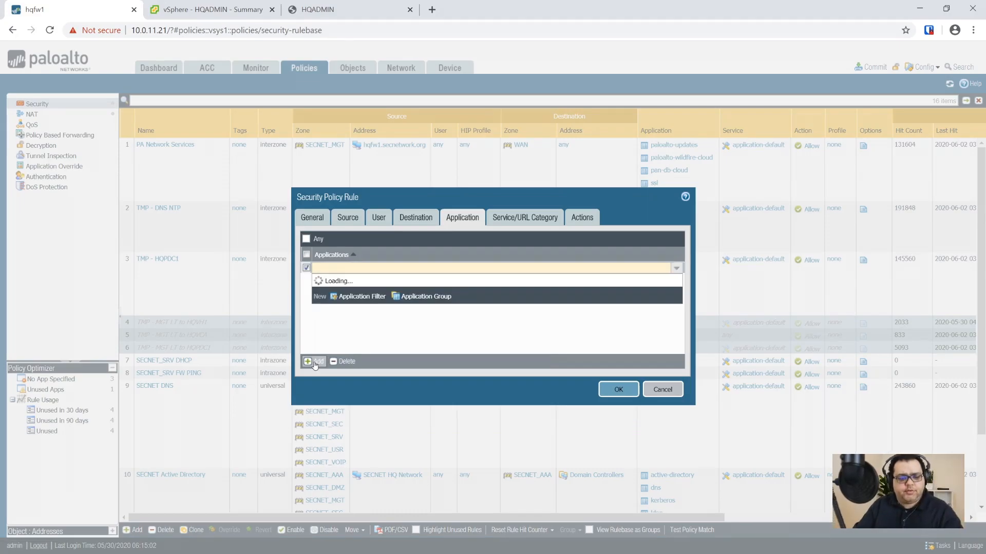
text(ms-rdp)
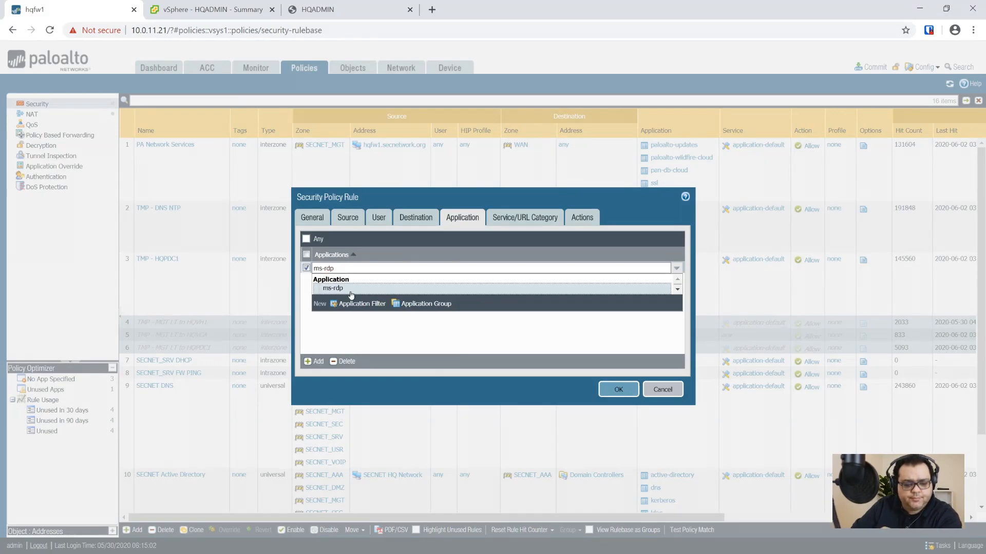
click(352, 289)
click(537, 219)
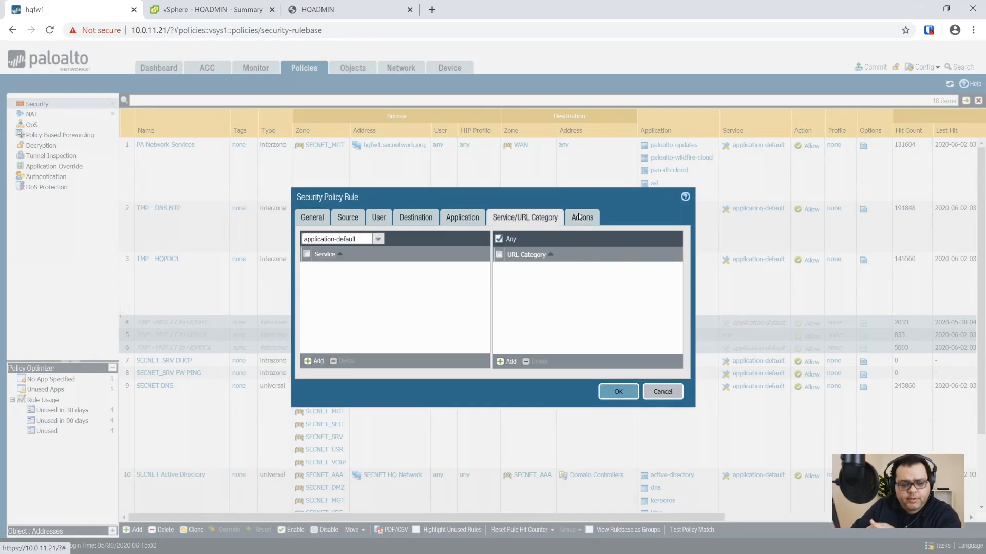
click(580, 217)
click(618, 377)
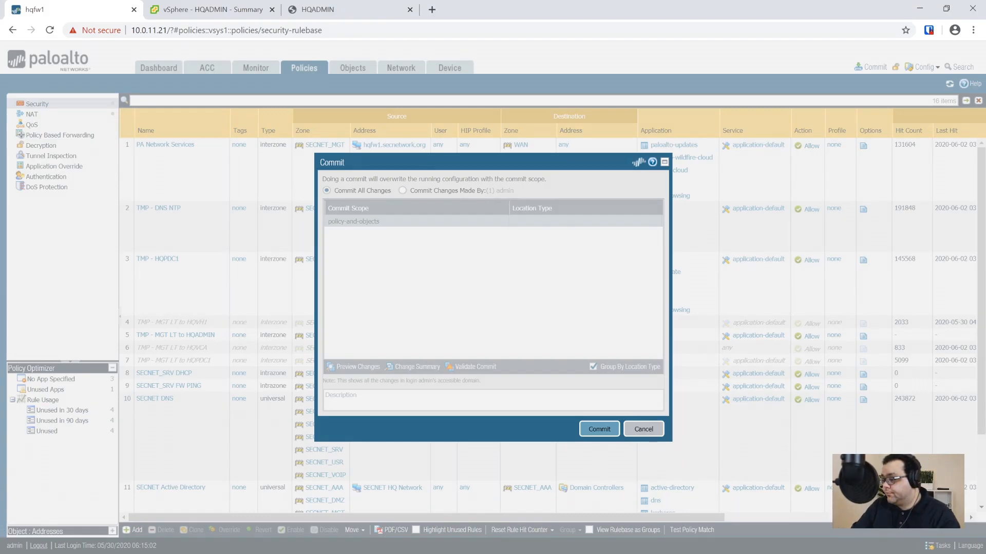
- Commit the configuration and close the successful Commit Status report
key(Return)
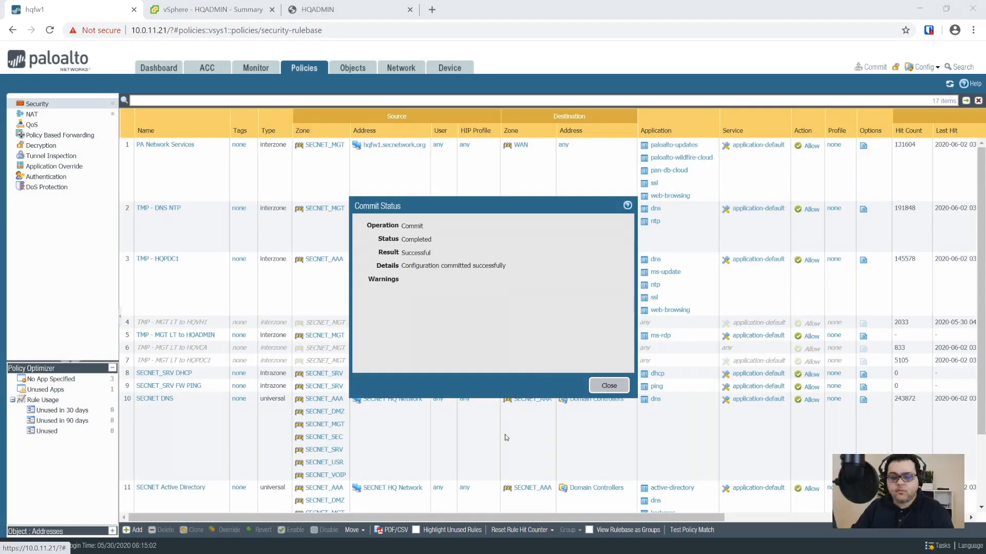
click(609, 385)
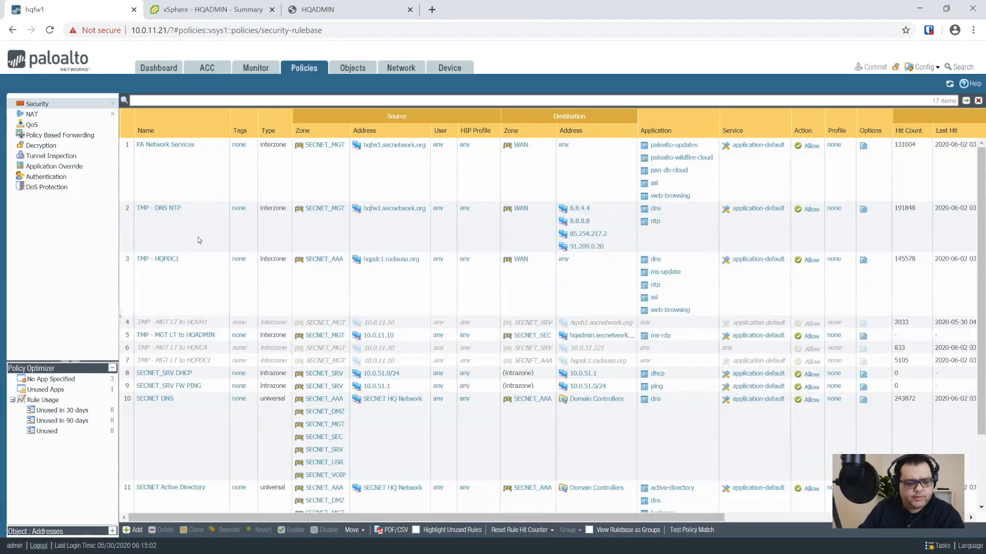
- Select rule 1 in the Security rulebase so the new rule is placed after it
click(176, 169)
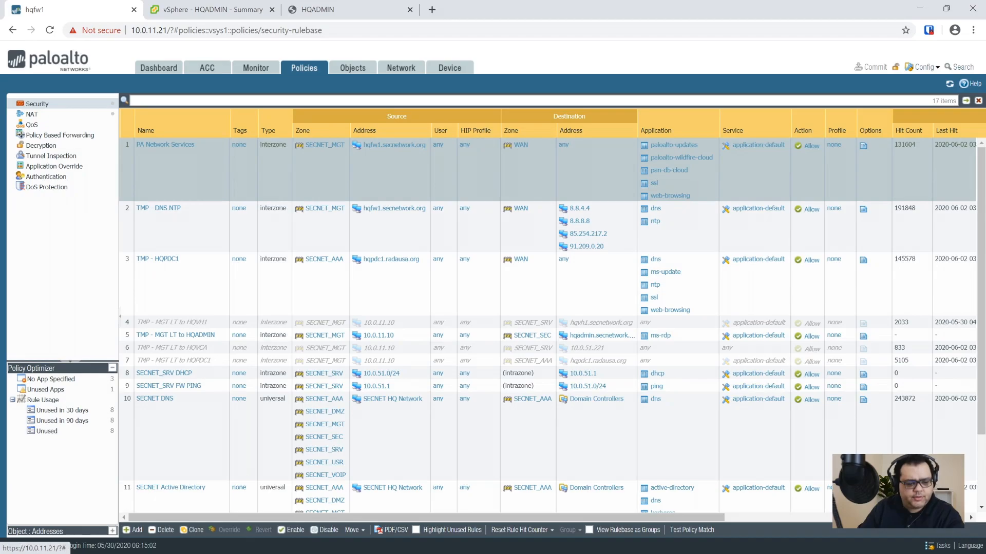
- Add a new security rule named 'Windows Activation'
click(136, 534)
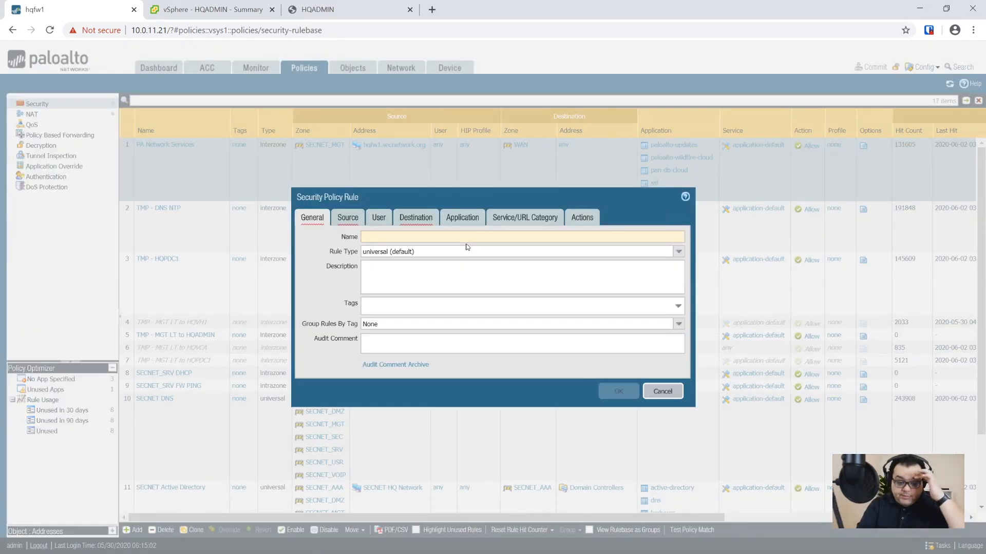
text(Windows)
key(BackSpace)
key(BackSpace)
key(BackSpace)
key(BackSpace)
text(Windo)
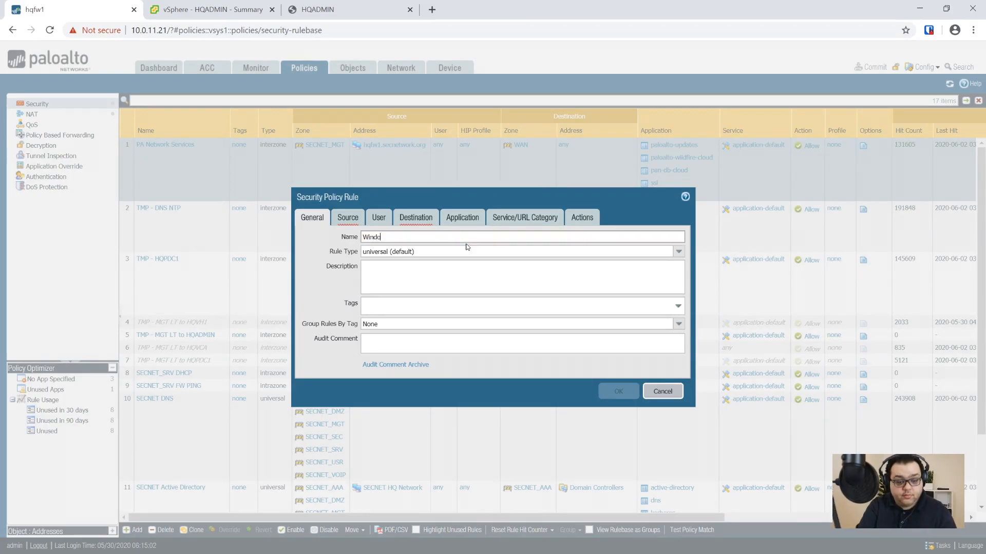
text(ws Activation)
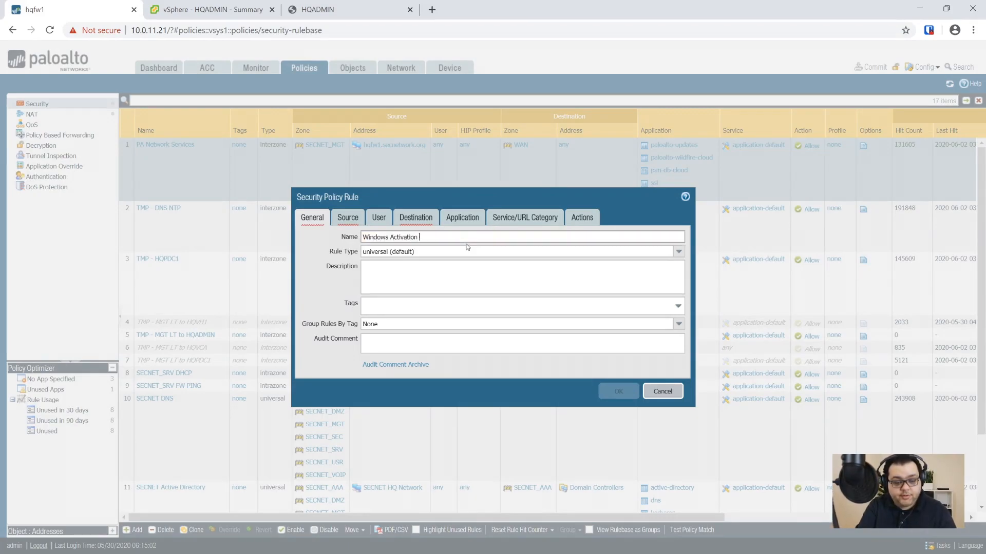
- Set the rule type to interzone
key(Tab)
click(678, 252)
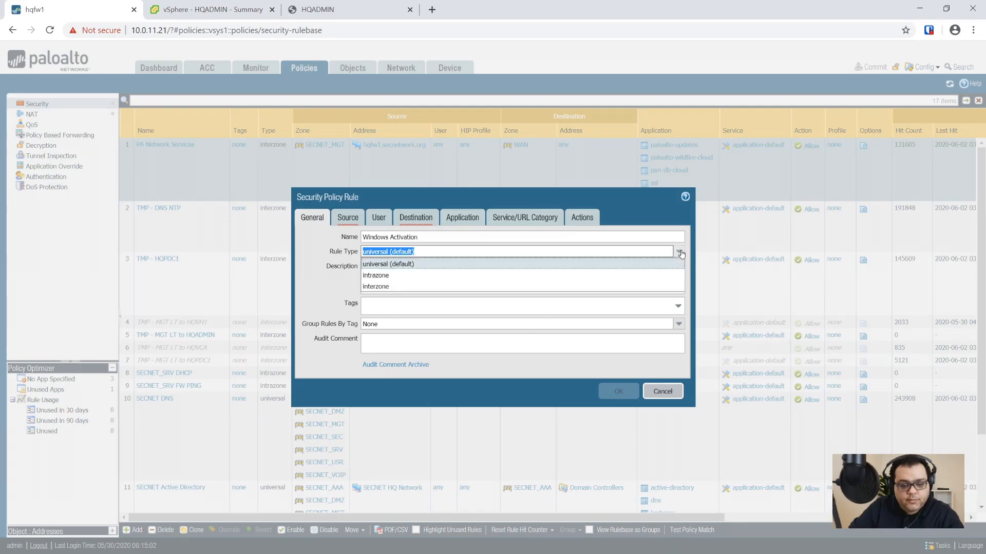
click(385, 286)
click(445, 271)
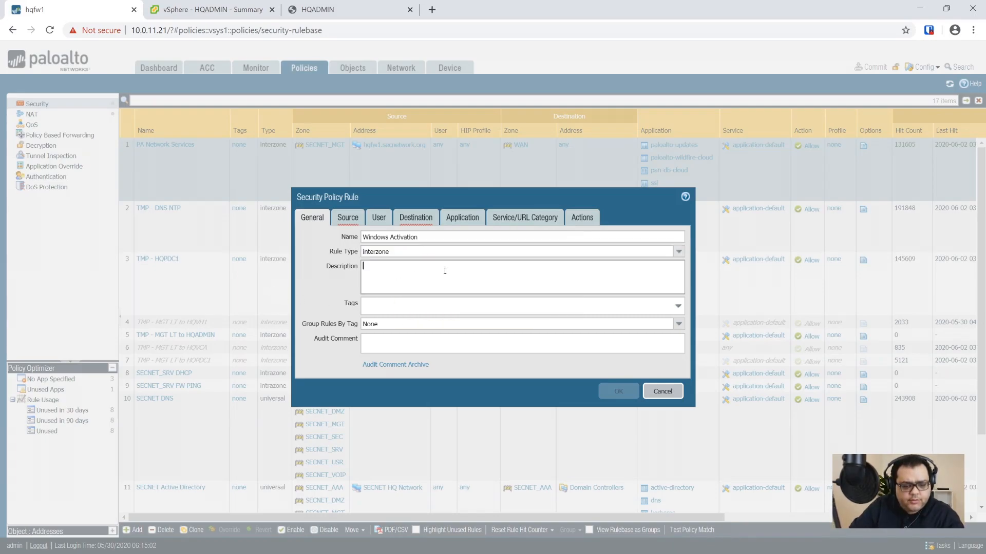
click(348, 225)
- Add source zones SECNET_AAA, SECNET_DMZ, SECNET_SEC, SECNET_SRV and SECNET_USR
click(308, 361)
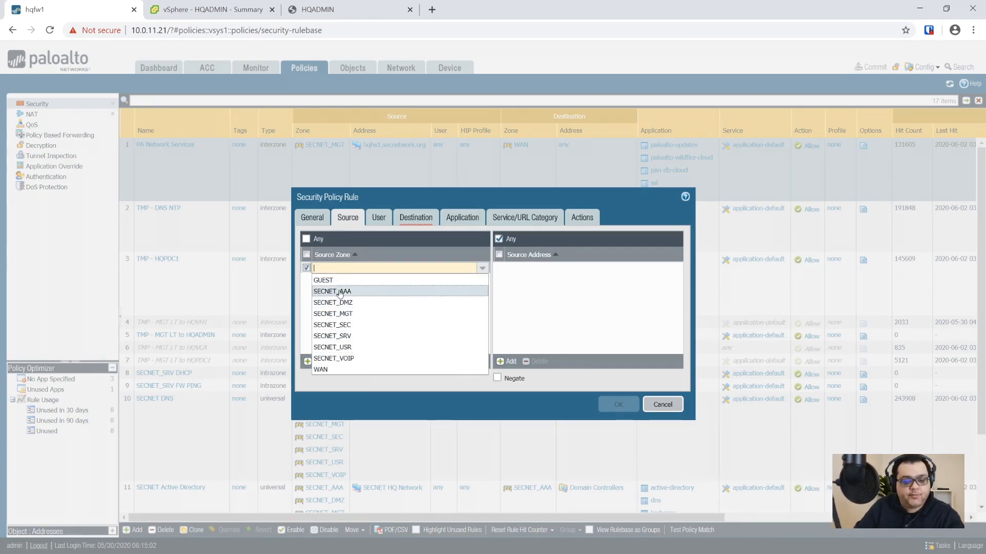
click(364, 292)
click(318, 363)
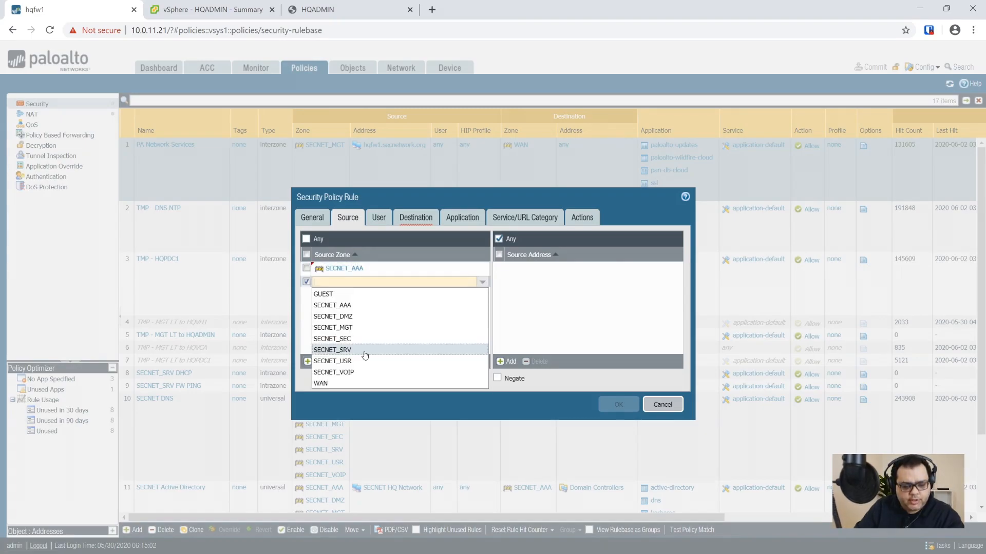
click(365, 322)
click(309, 362)
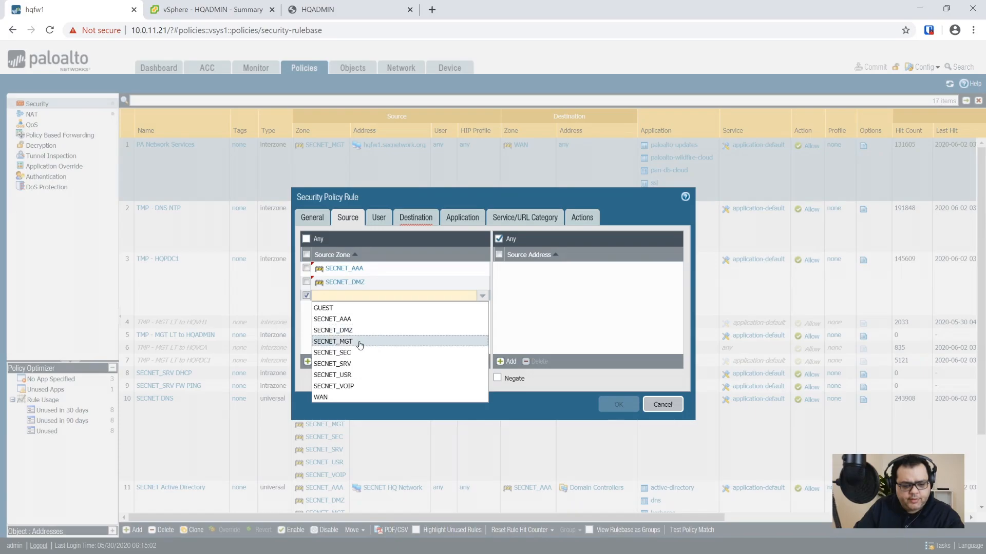
click(329, 353)
click(310, 363)
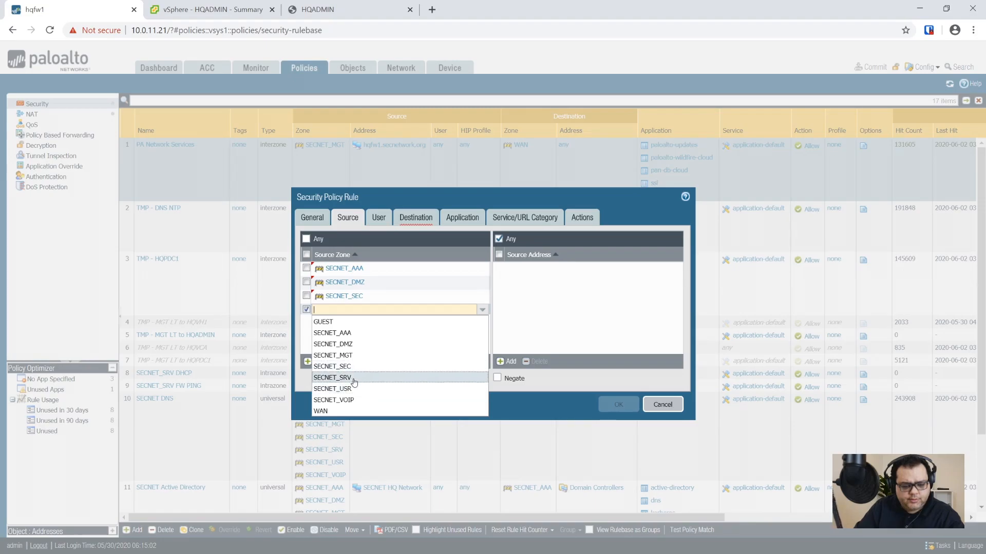
click(353, 379)
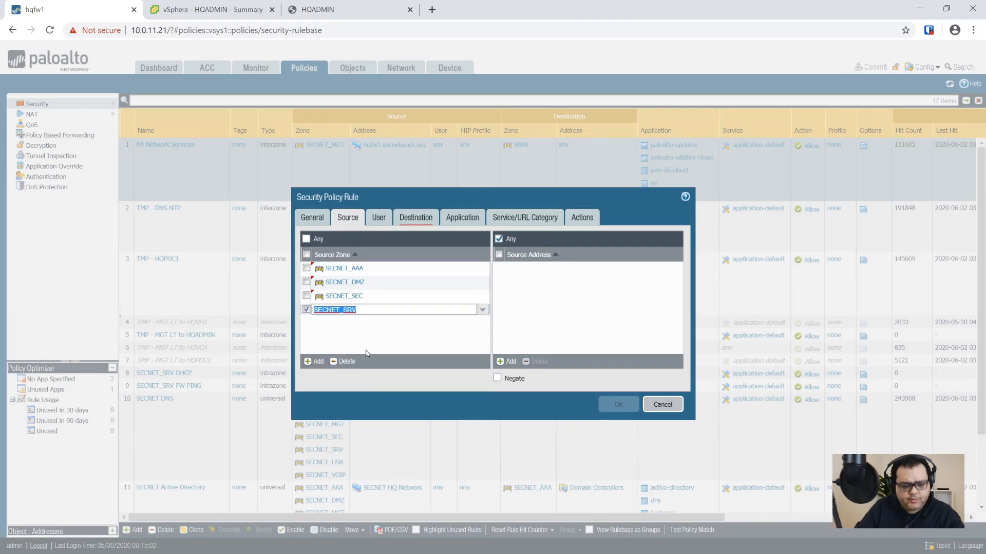
click(311, 361)
click(354, 404)
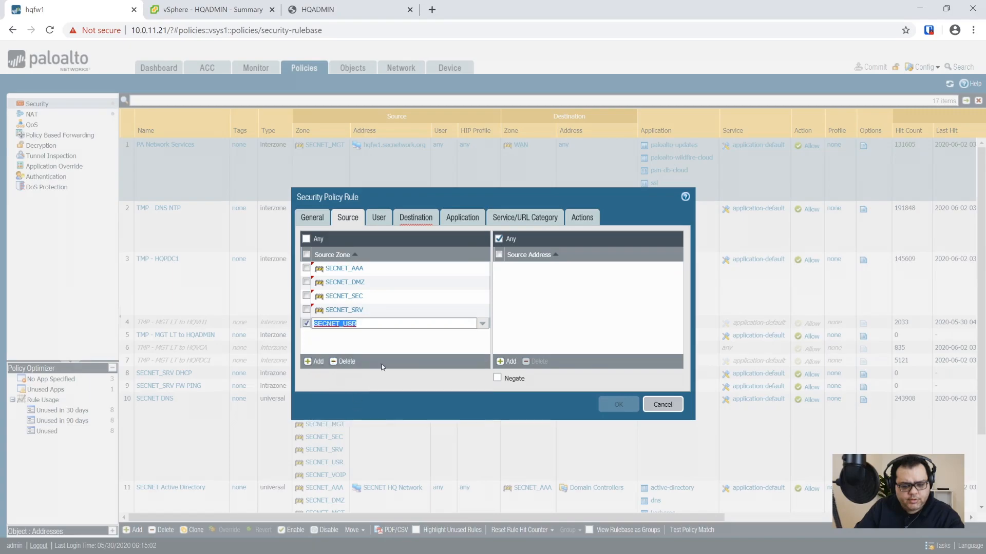
- Set the source address to SECNET HQ Network
click(501, 362)
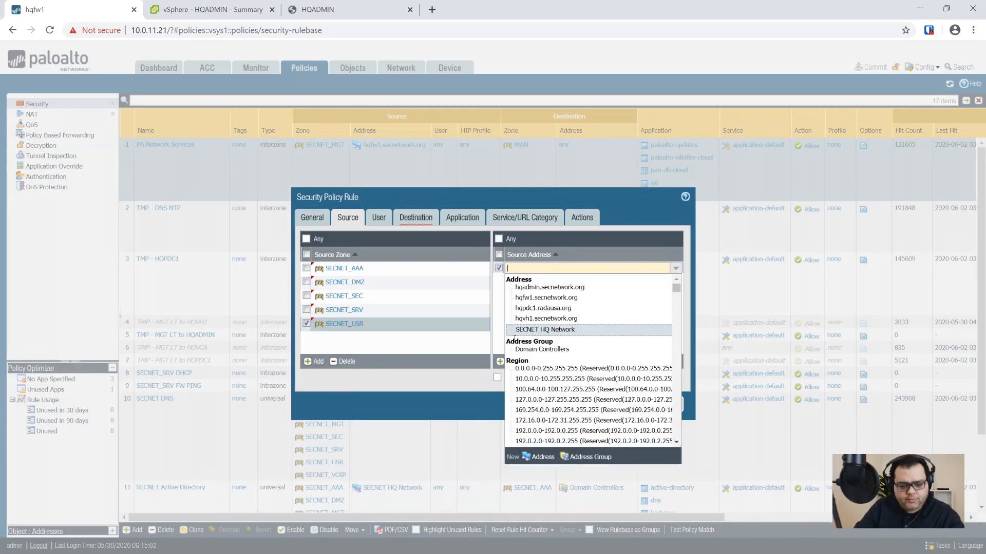
click(539, 331)
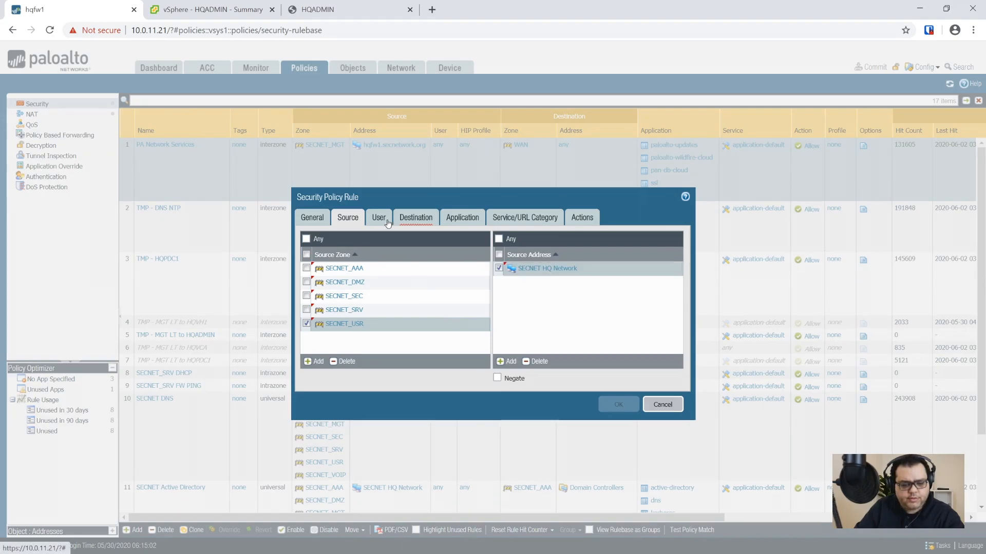
click(416, 218)
- Set the rule's destination zone to WAN
click(317, 362)
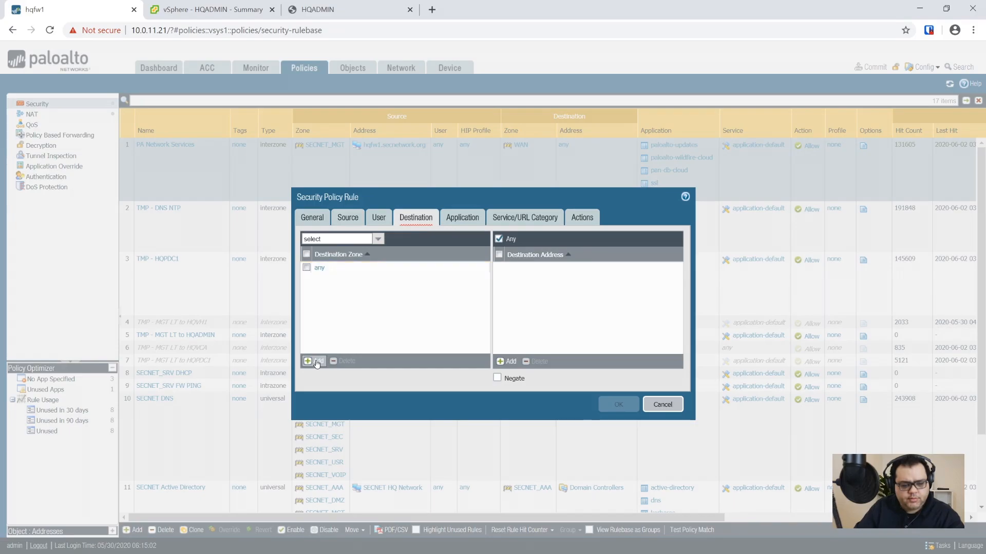
click(340, 370)
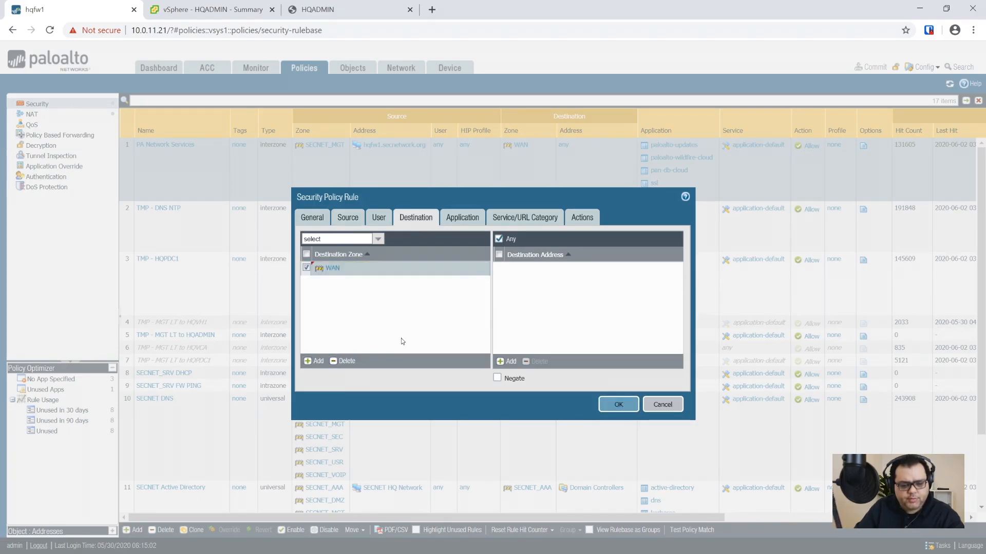
click(469, 218)
- Add an application entry, searching 'activate' and then 'ms-'
click(319, 363)
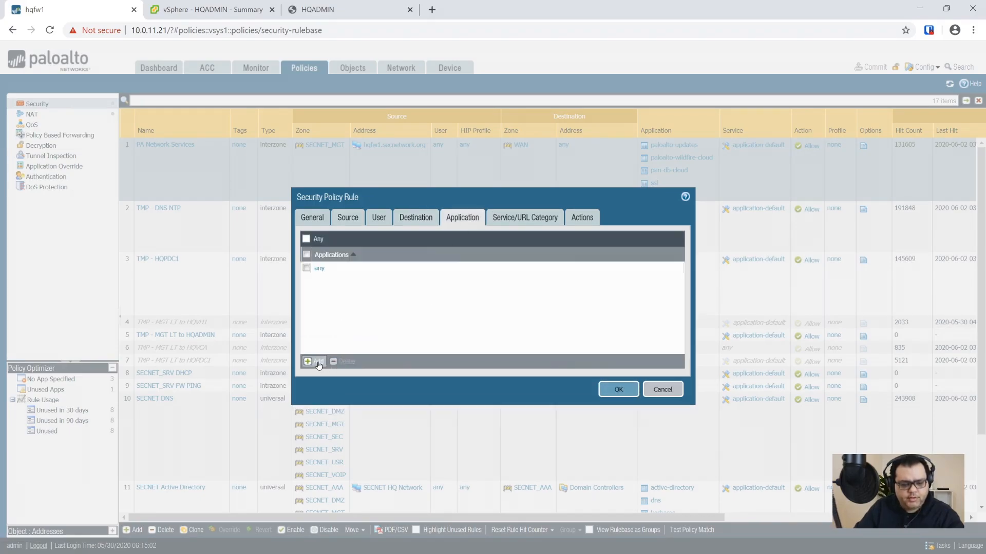
text(activate)
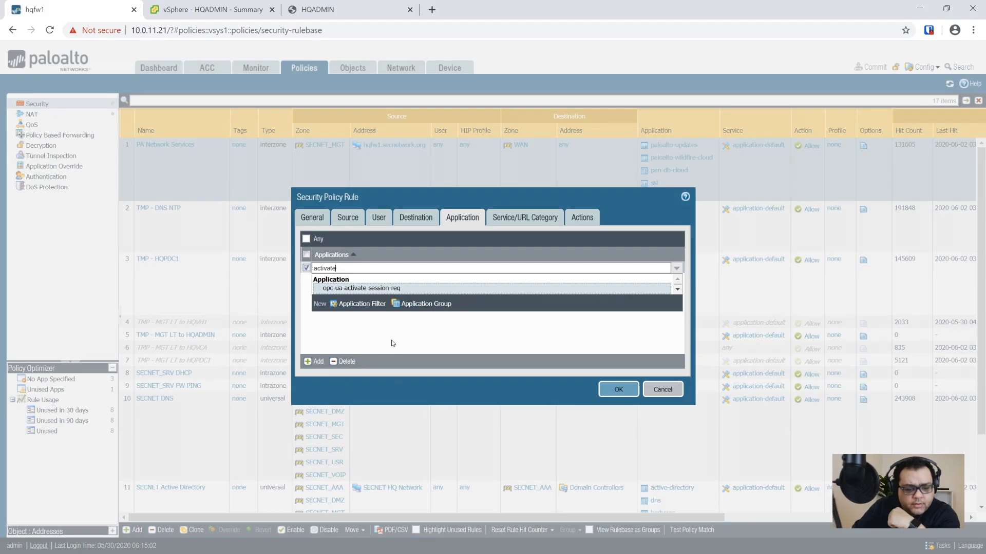
key(ctrl+a)
key(BackSpace)
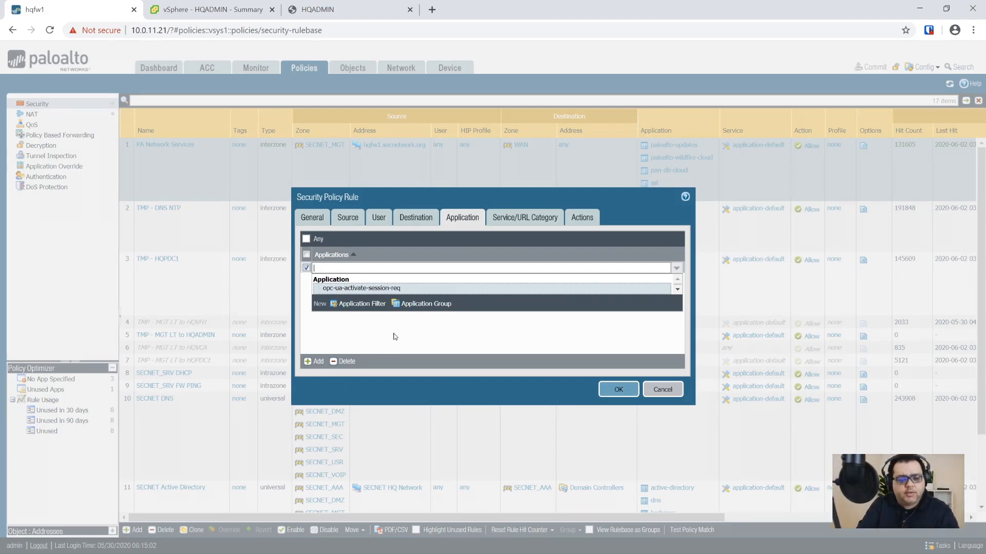
text(ms-)
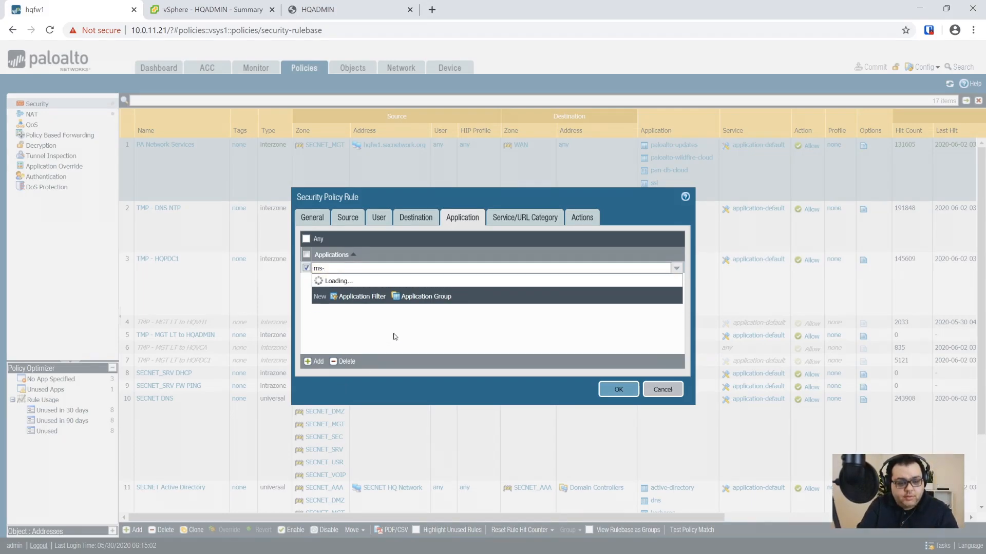
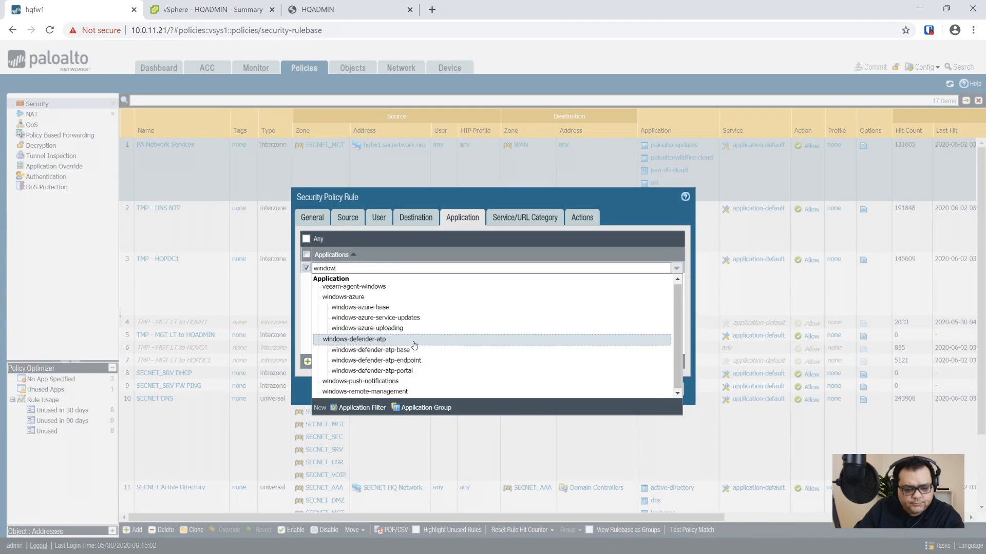
- Search the rule's application list for 'ms' and then 'mic' without finding a match
key(ctrl+a)
text(ms)
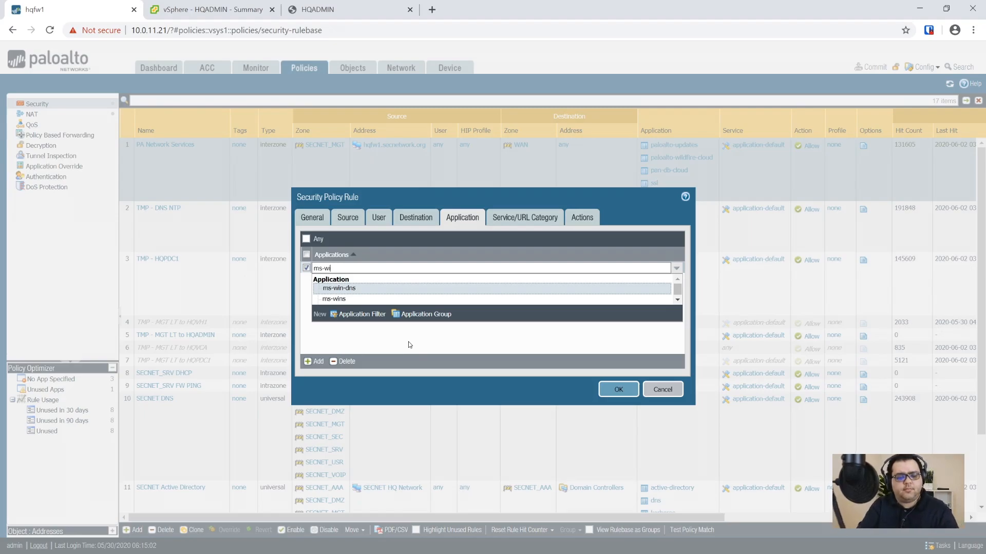
key(BackSpace)
key(BackSpace)
key(BackSpace)
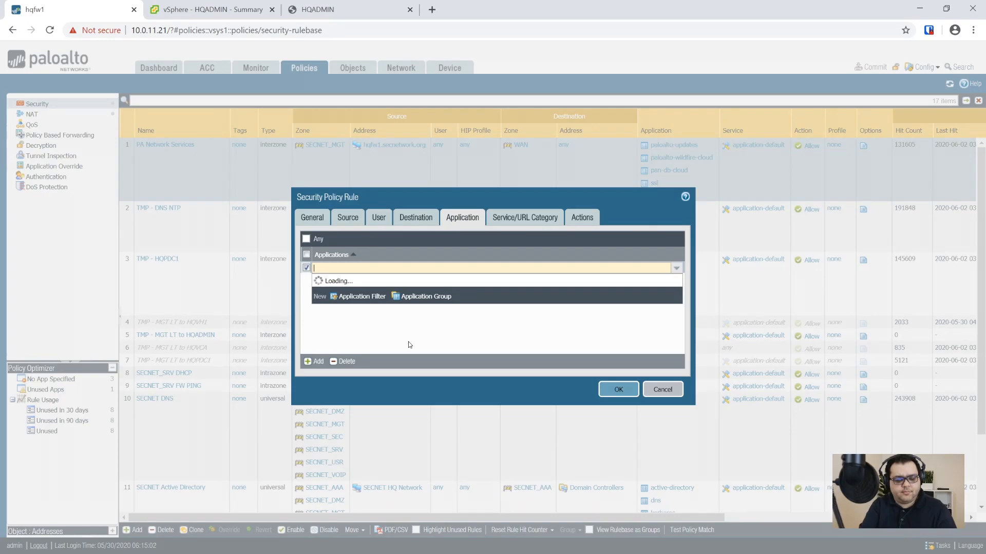
text(micrsoft)
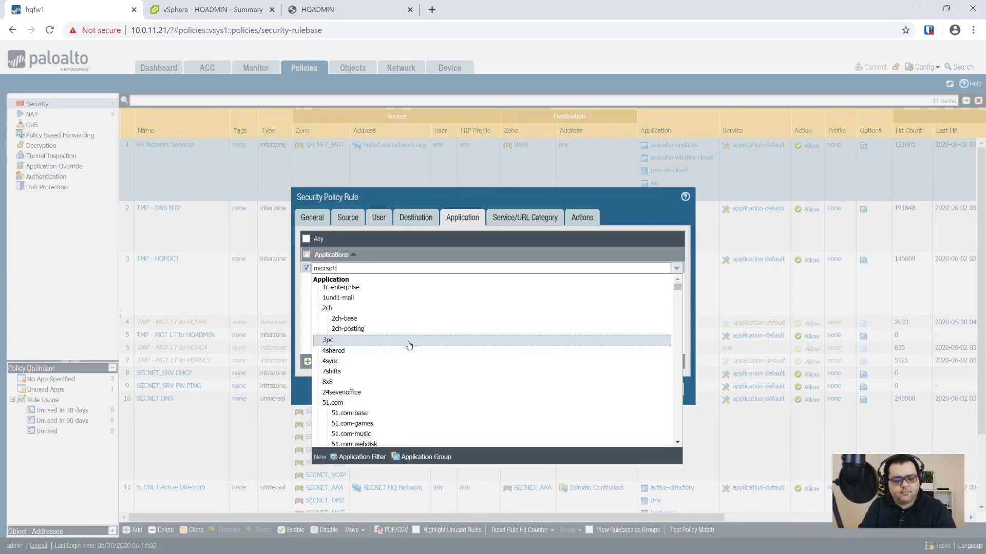
key(BackSpace)
key(BackSpace)
key(BackSpace)
key(BackSpace)
key(BackSpace)
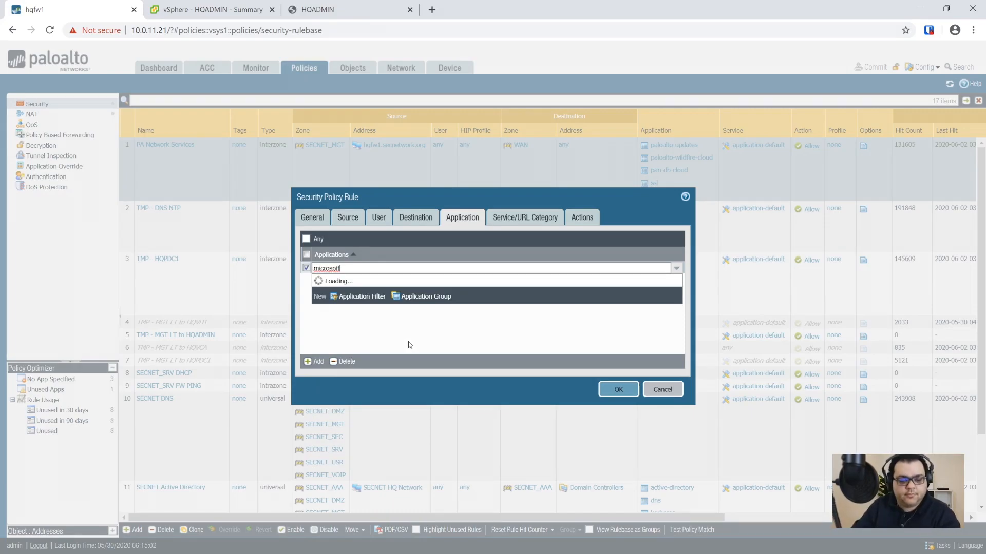
key(ctrl+a)
key(BackSpace)
- Try the search 'windows-activat', then drop the empty application entry and close the rule unsaved
text(windows ac)
key(BackSpace)
key(BackSpace)
key(BackSpace)
text(-activat)
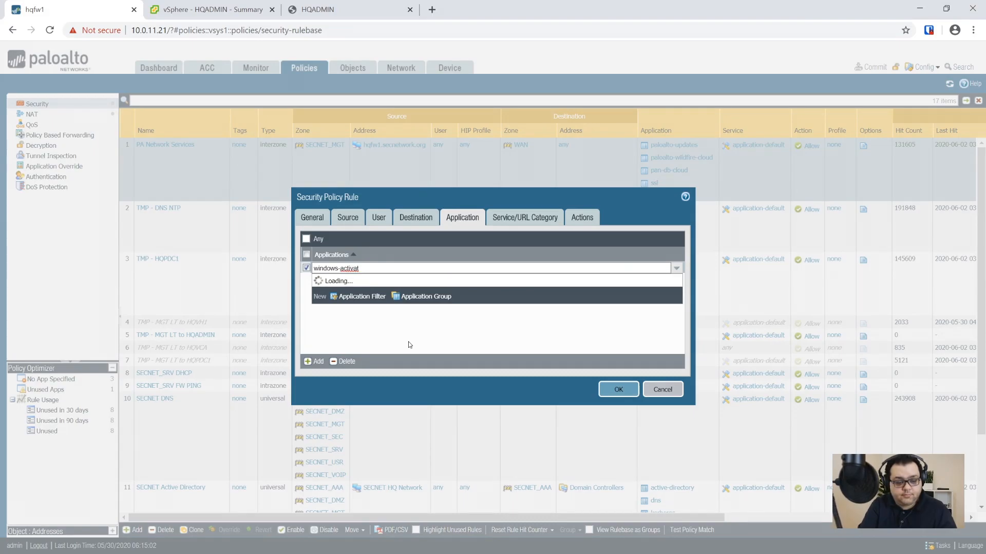
key(Escape)
key(Escape)
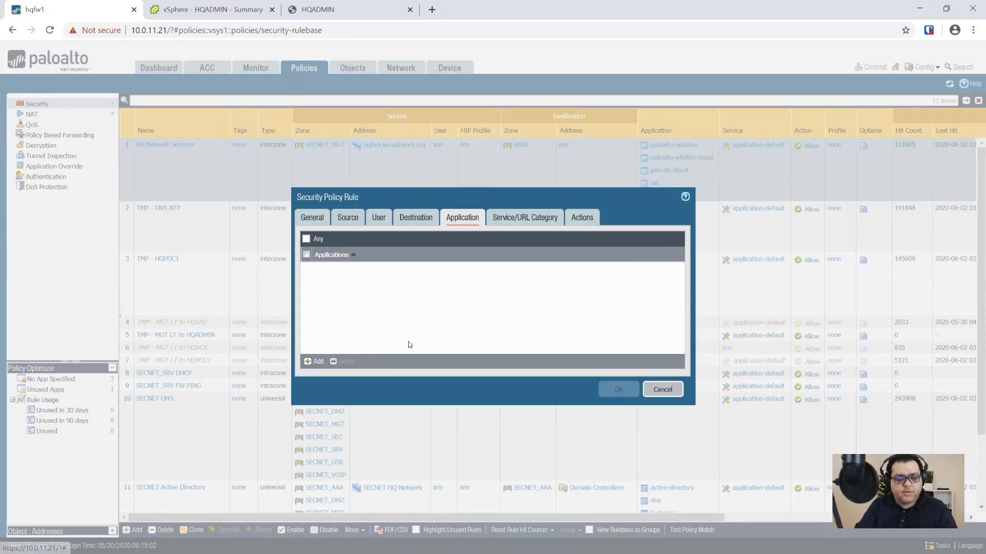
key(Escape)
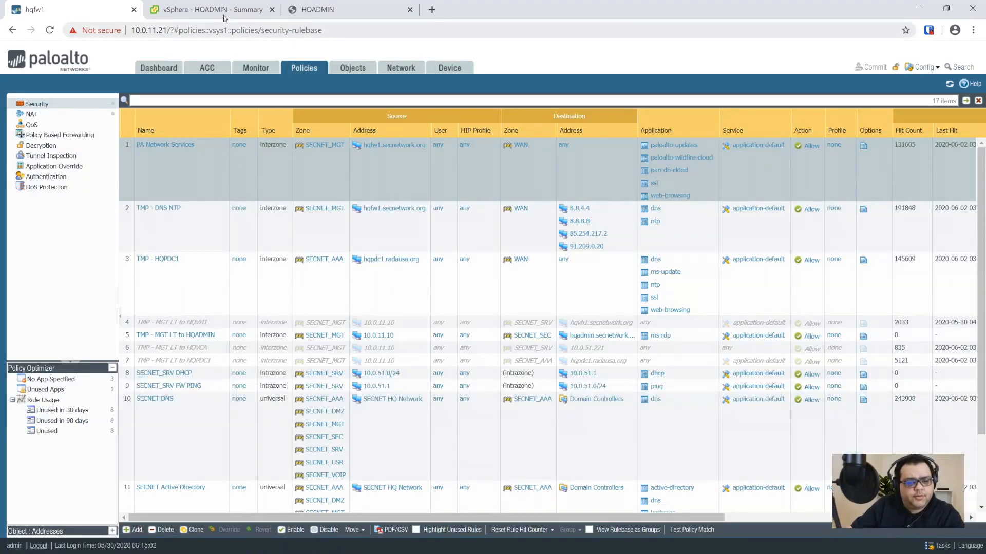
click(363, 66)
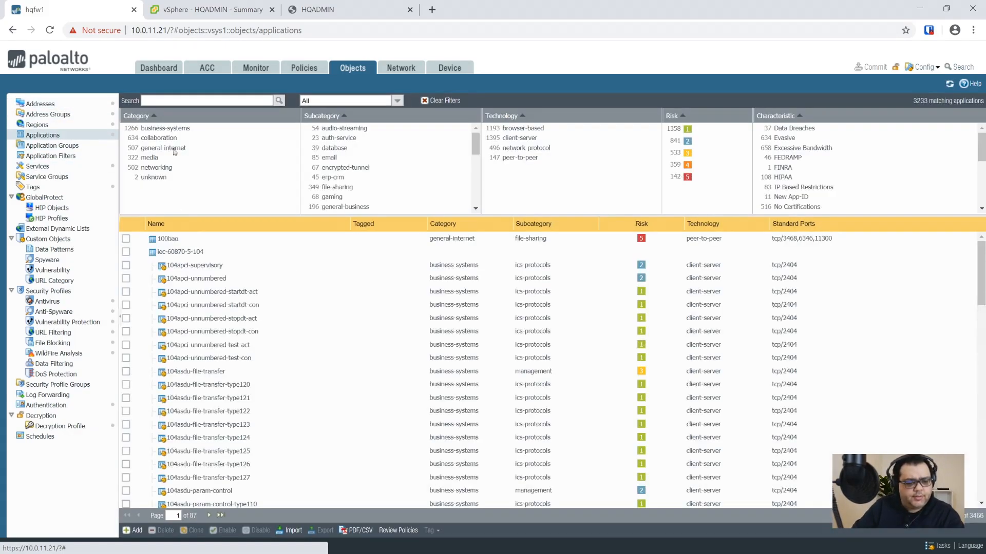
click(184, 100)
text(activation)
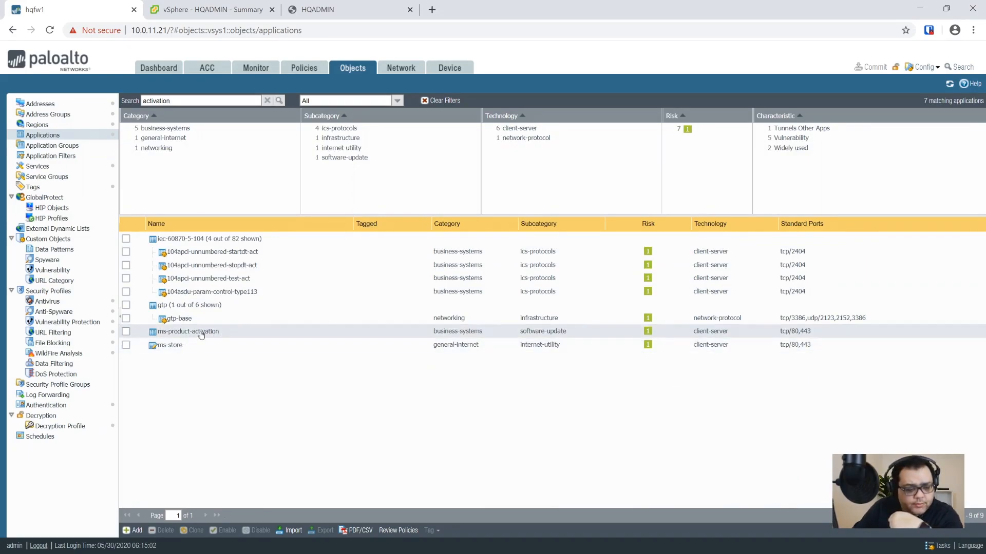
click(185, 333)
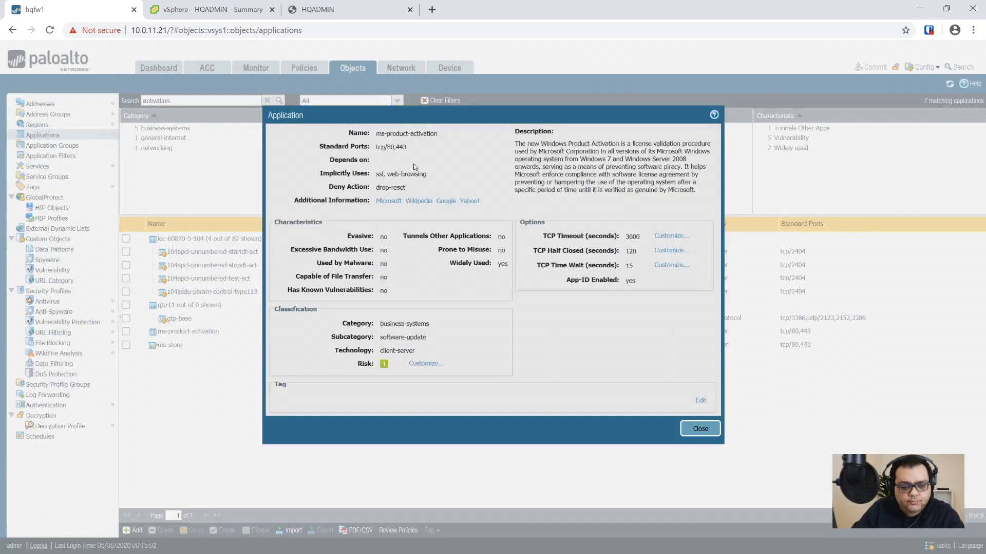
drag(541, 146, 648, 153)
click(421, 154)
key(Escape)
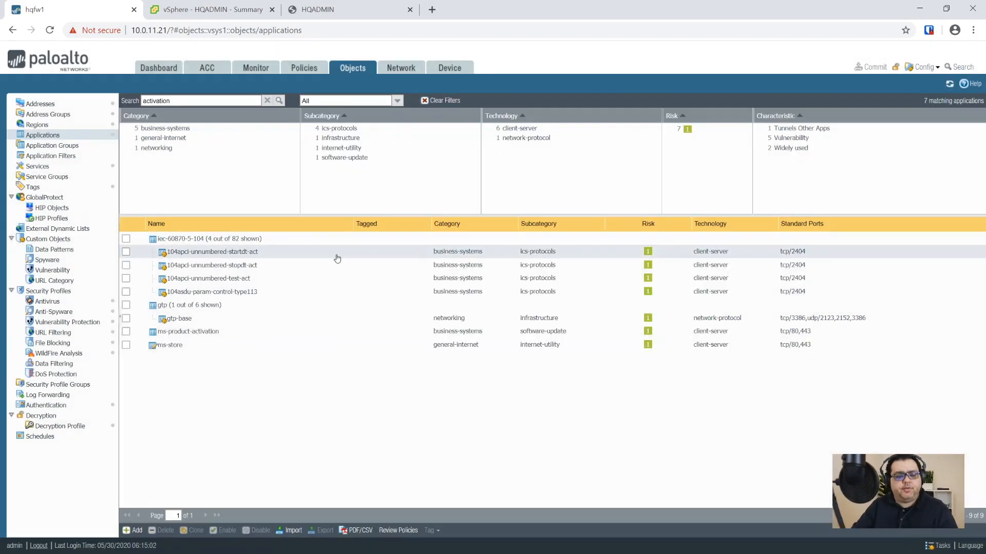
click(262, 73)
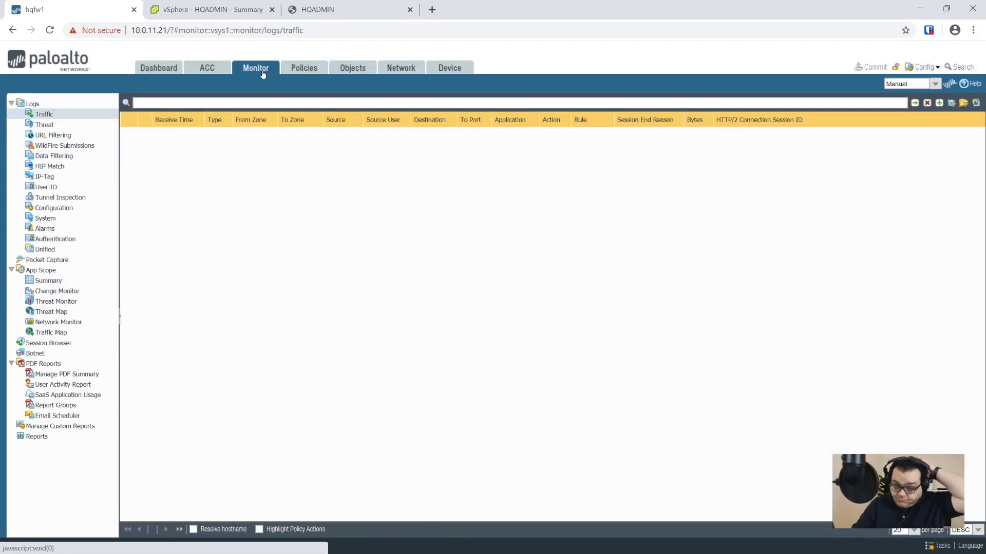
click(304, 72)
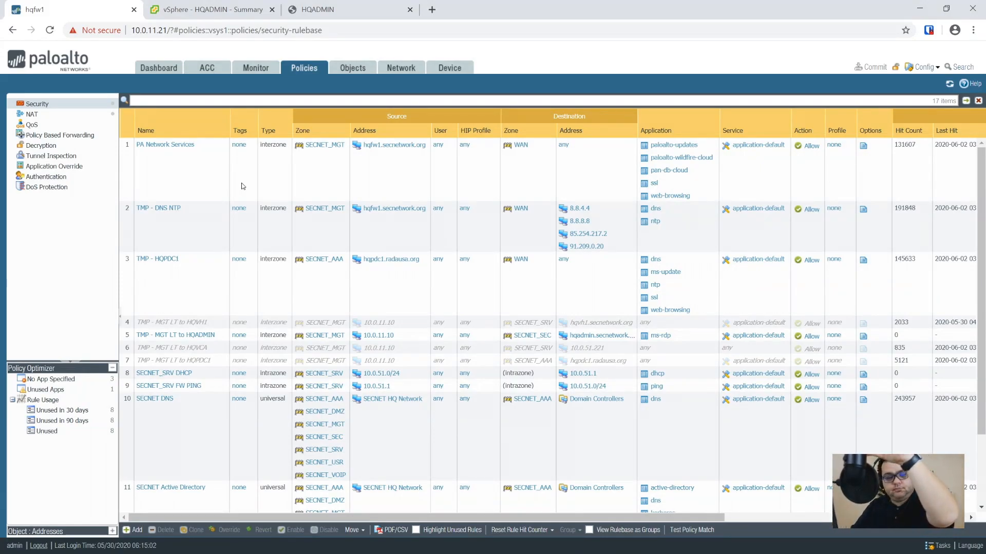
- Create a new security rule named 'Microsoft Product Activation' with rule type interzone
click(165, 186)
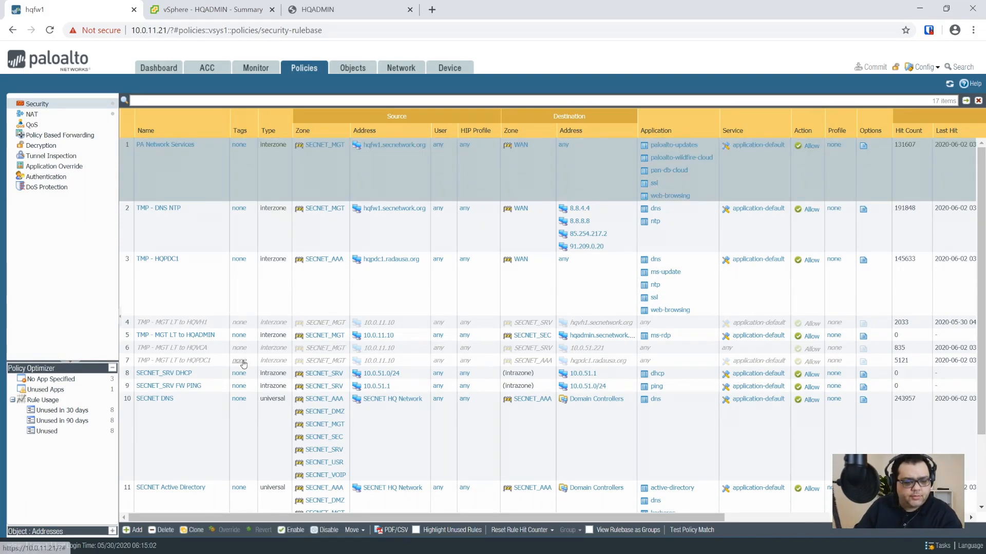
click(132, 531)
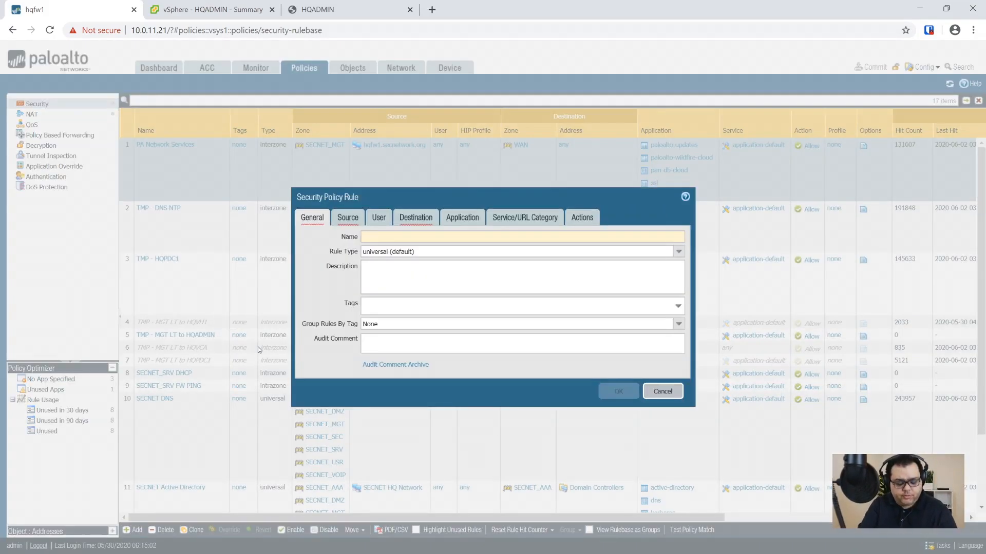
text(Microsoft Product A)
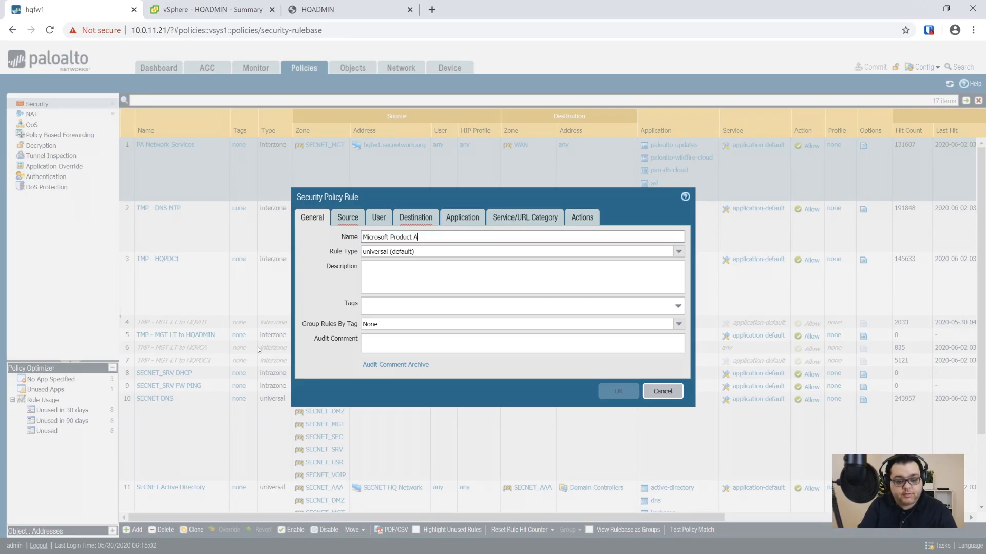
text(ctivation)
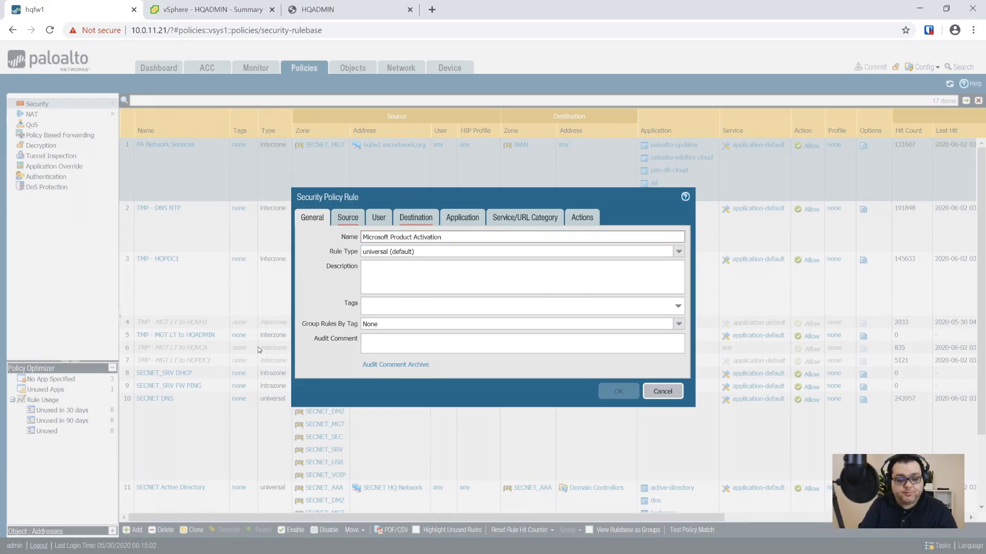
key(Tab)
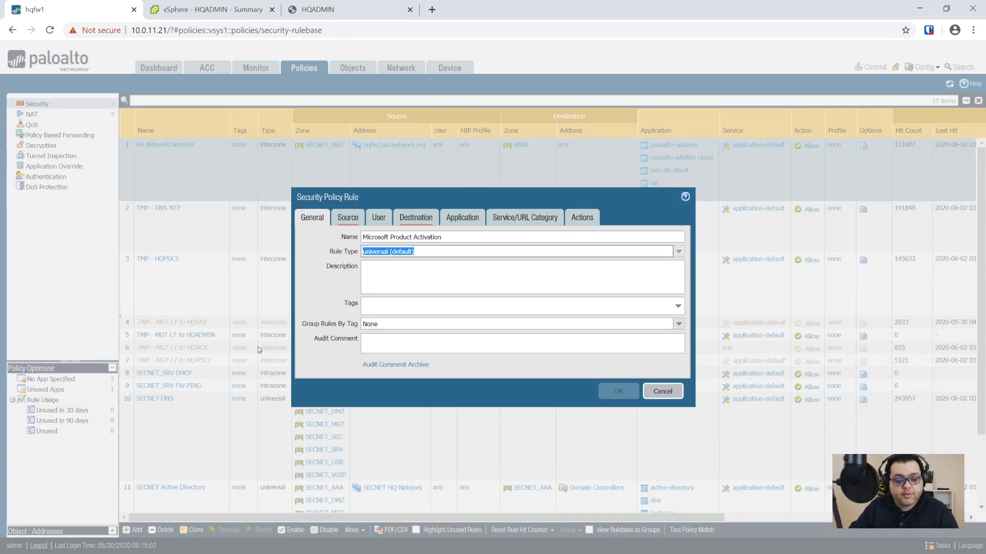
click(677, 252)
click(419, 285)
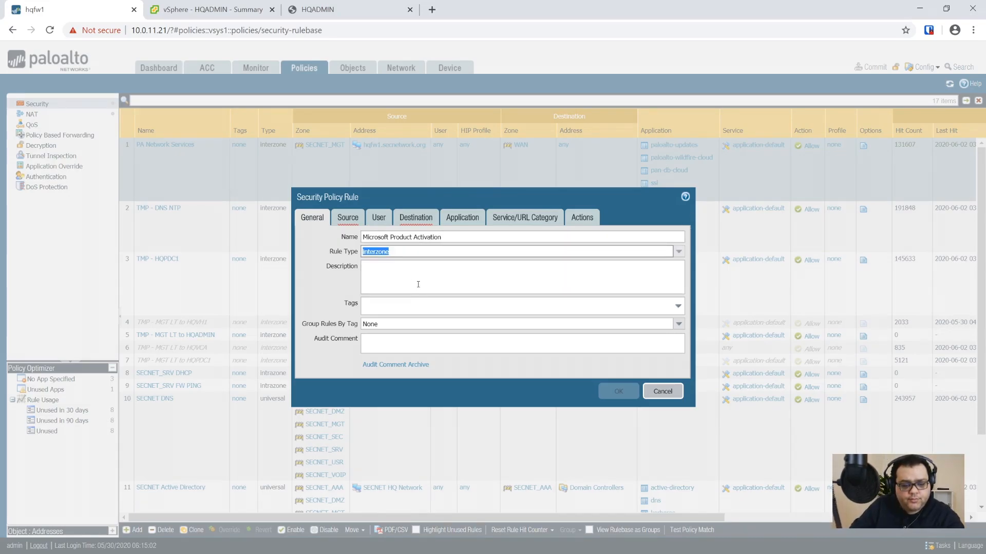
- Add source zones SECNET_AAA, SECNET_DMZ, SECNET_SEC, SECNET_SRV and SECNET_USR
click(348, 219)
click(316, 362)
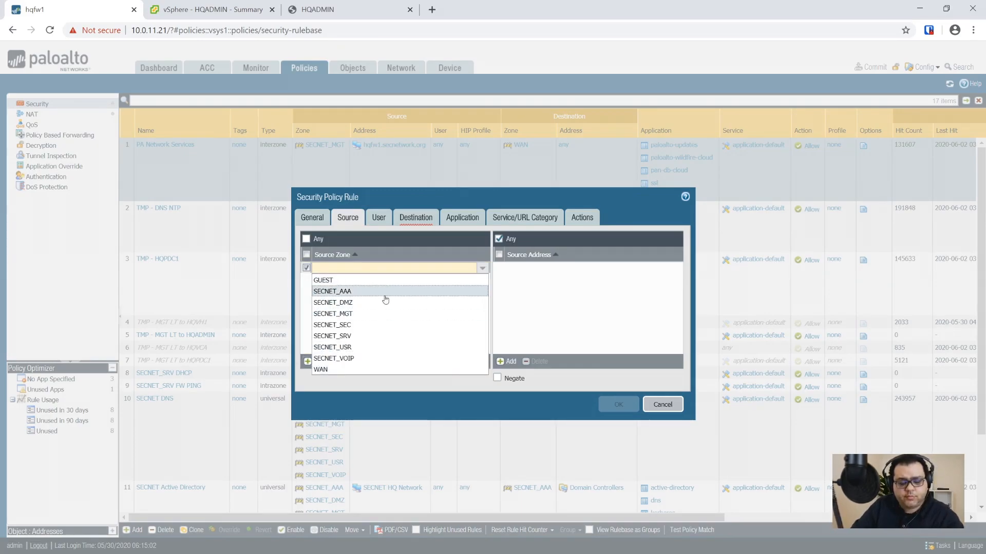
click(347, 291)
click(314, 361)
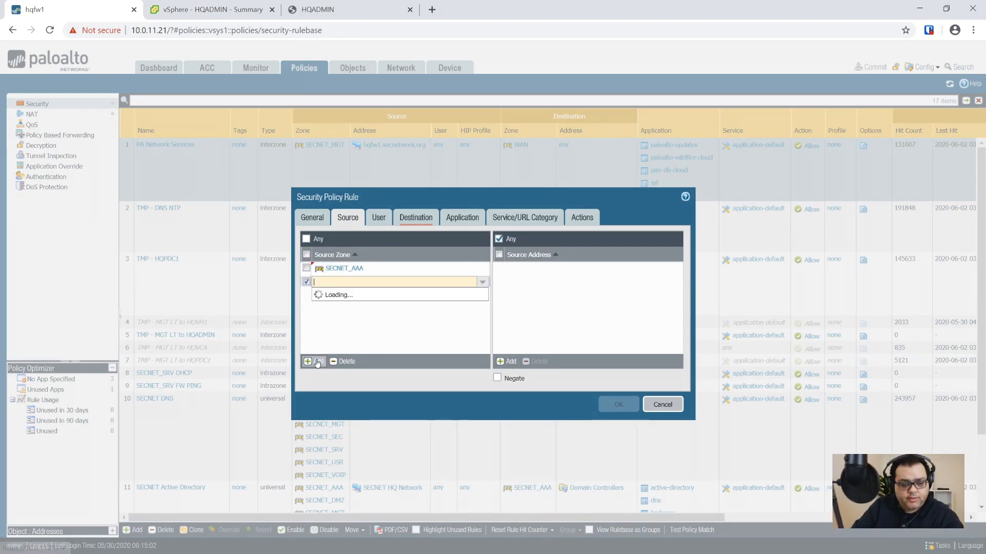
click(374, 316)
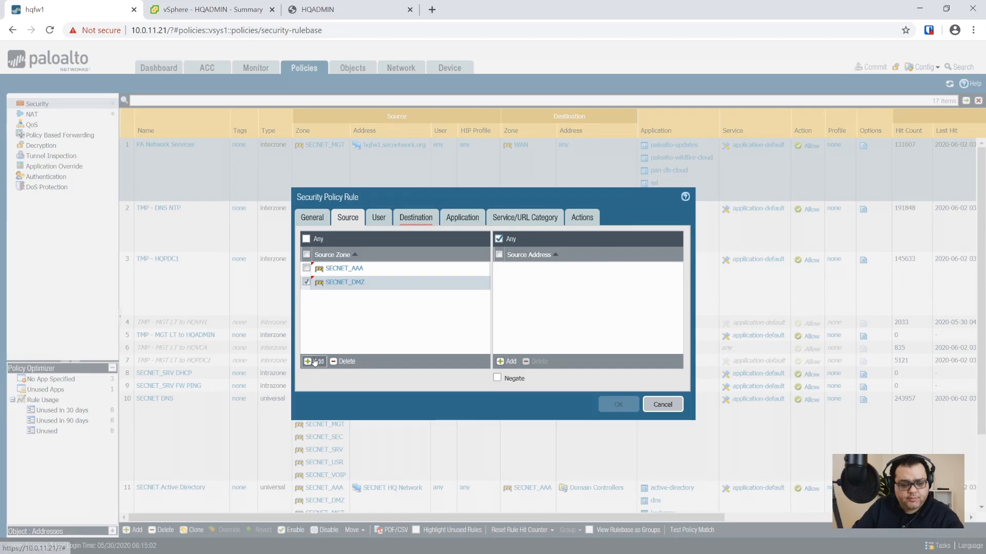
click(310, 361)
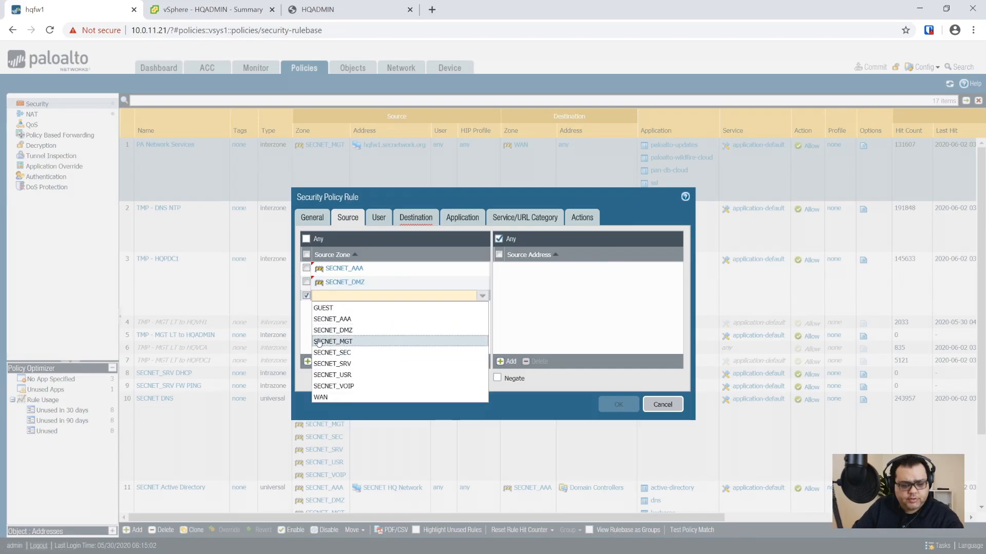
click(345, 353)
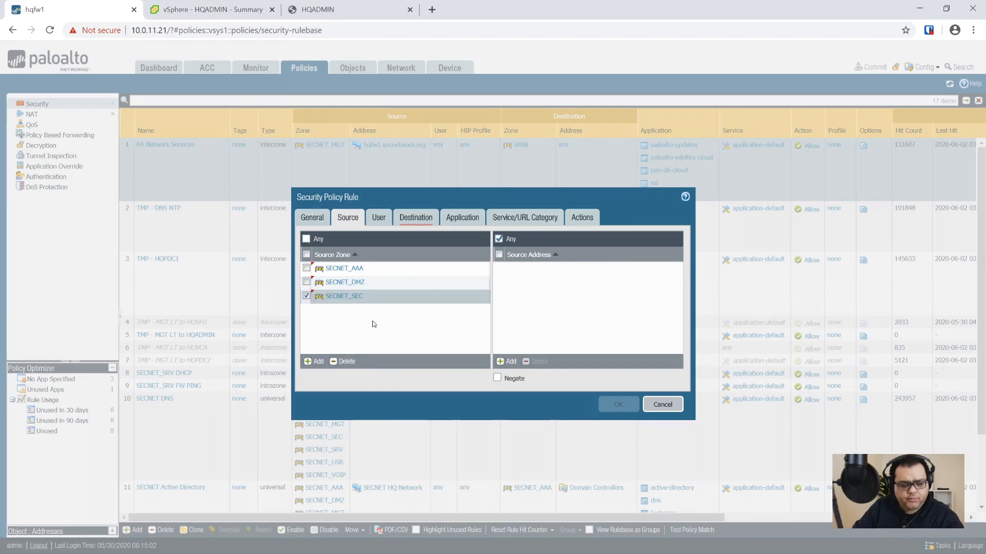
click(308, 362)
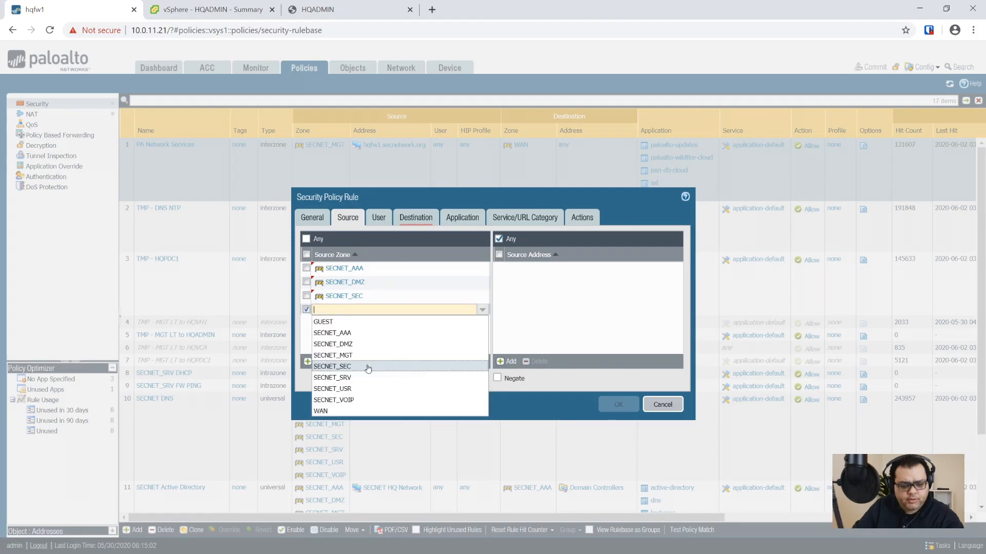
click(368, 382)
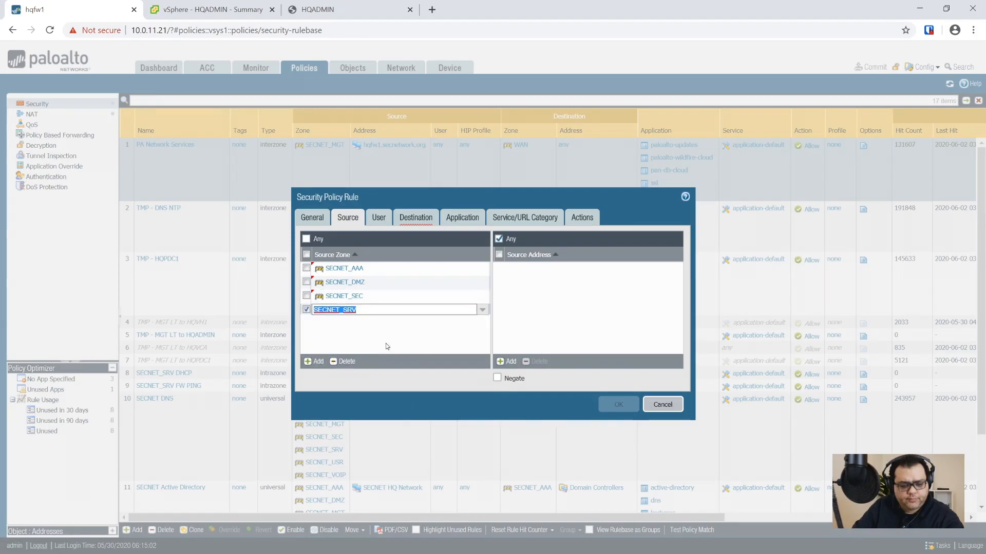
click(308, 361)
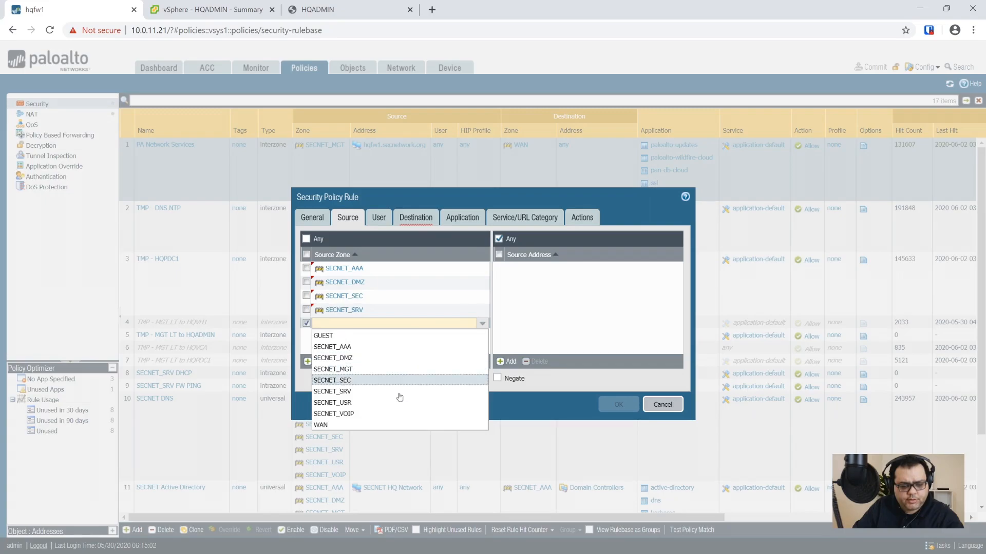
click(397, 406)
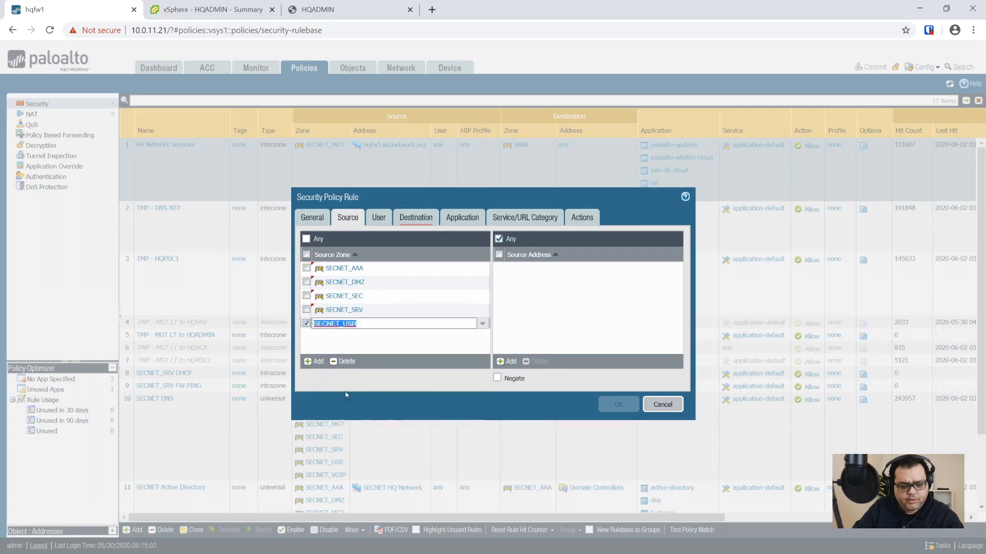
- Set the rule's source address to SECNET HQ Network
click(502, 363)
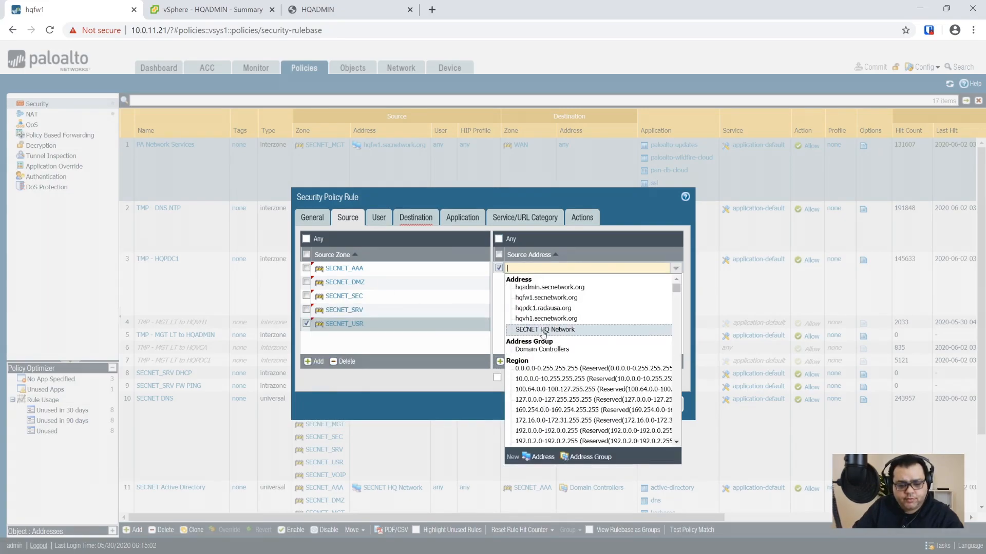
click(544, 332)
click(415, 217)
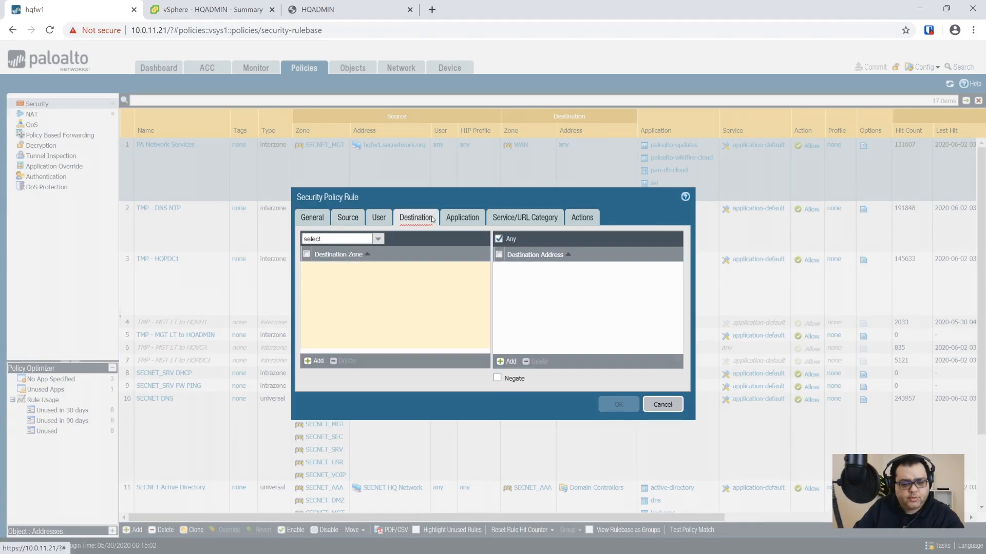
- Set destination zone WAN and application ms-product-activation on the rule
click(314, 361)
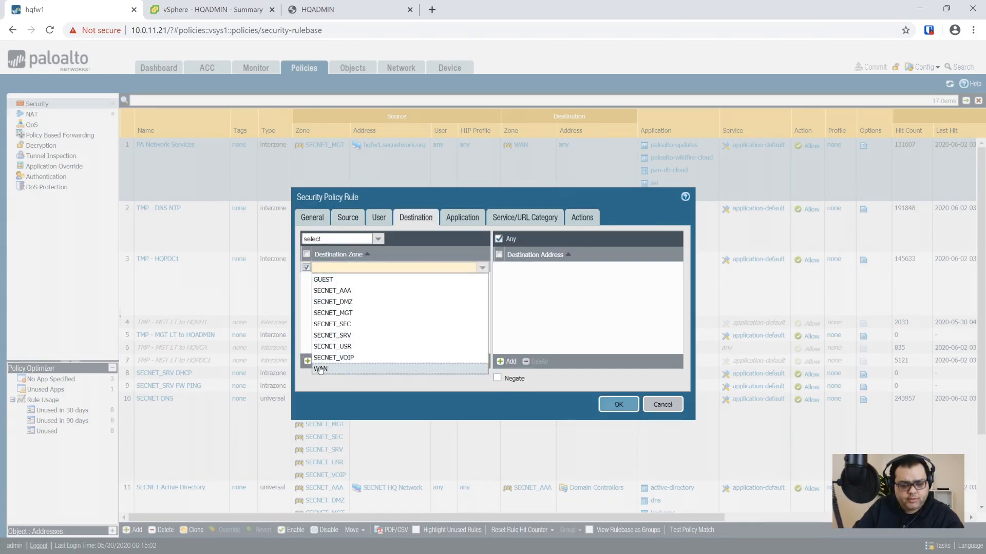
click(324, 366)
click(457, 220)
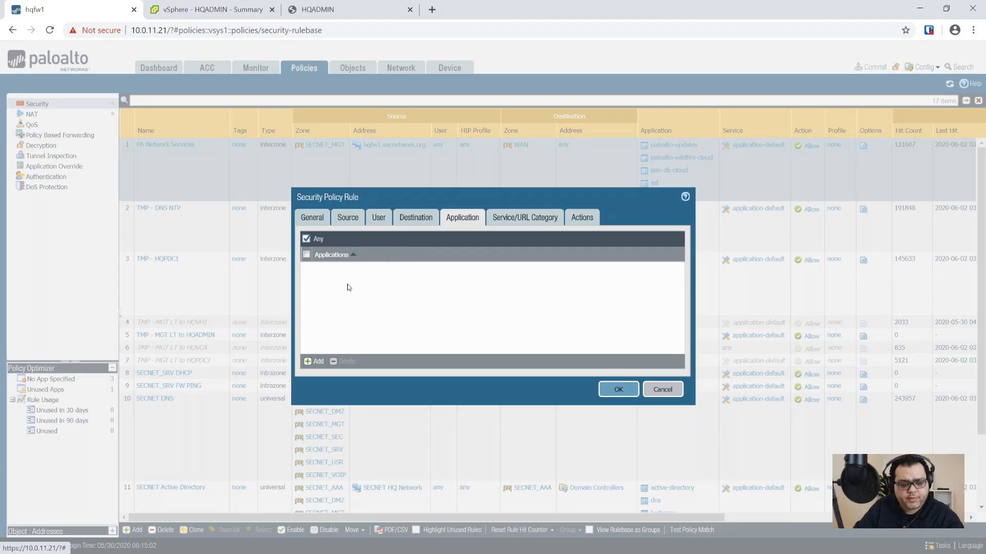
click(318, 361)
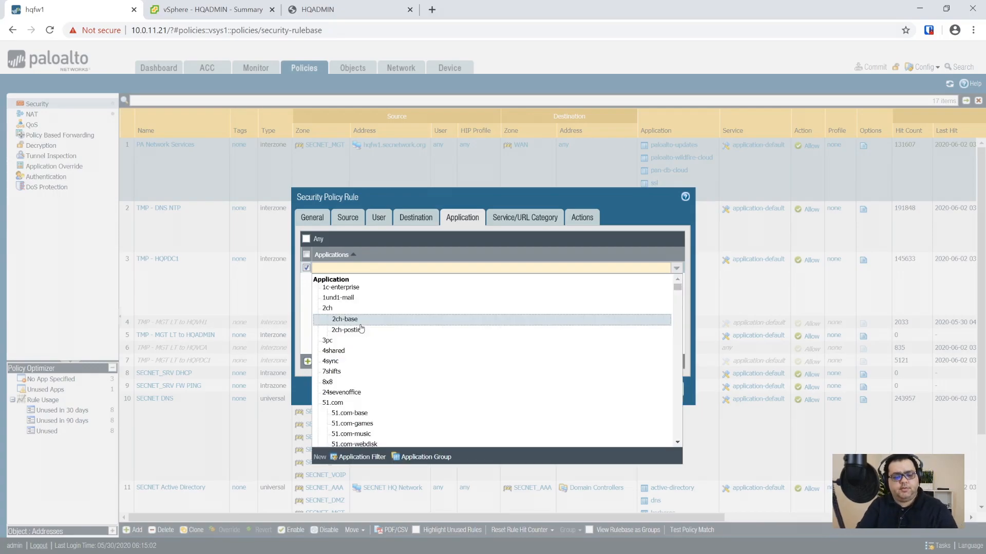
text(pr)
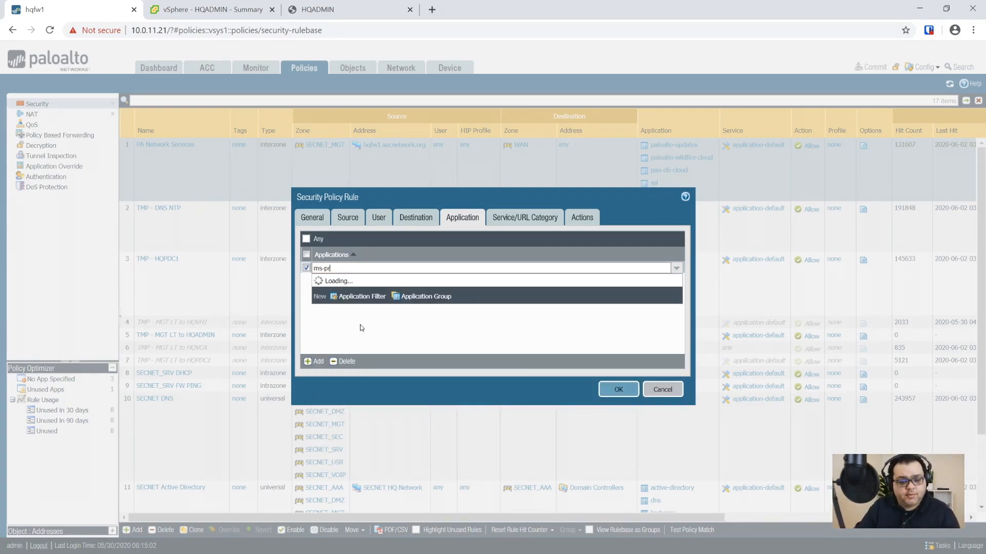
click(370, 288)
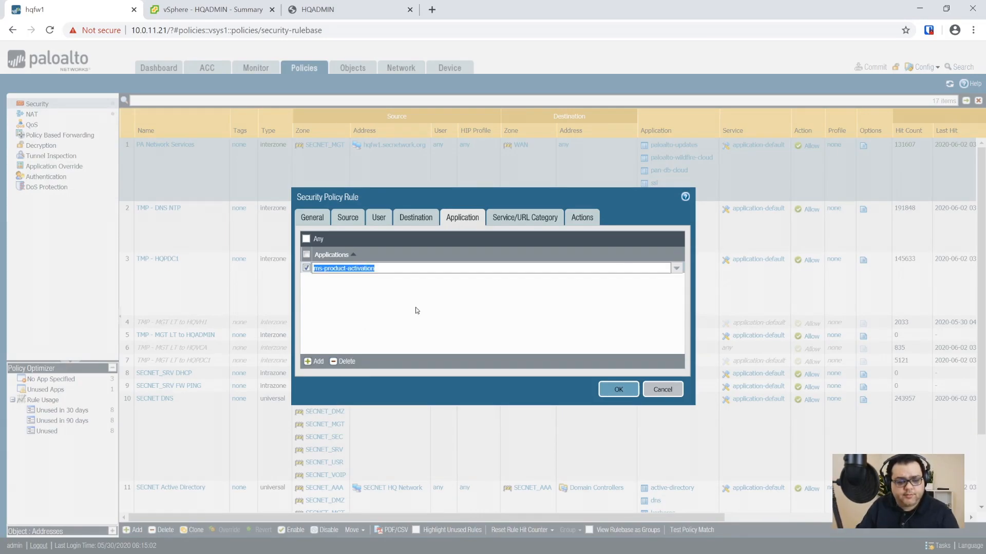
- Review the service/URL category and Allow action, then save the Microsoft Product Activation rule
click(533, 217)
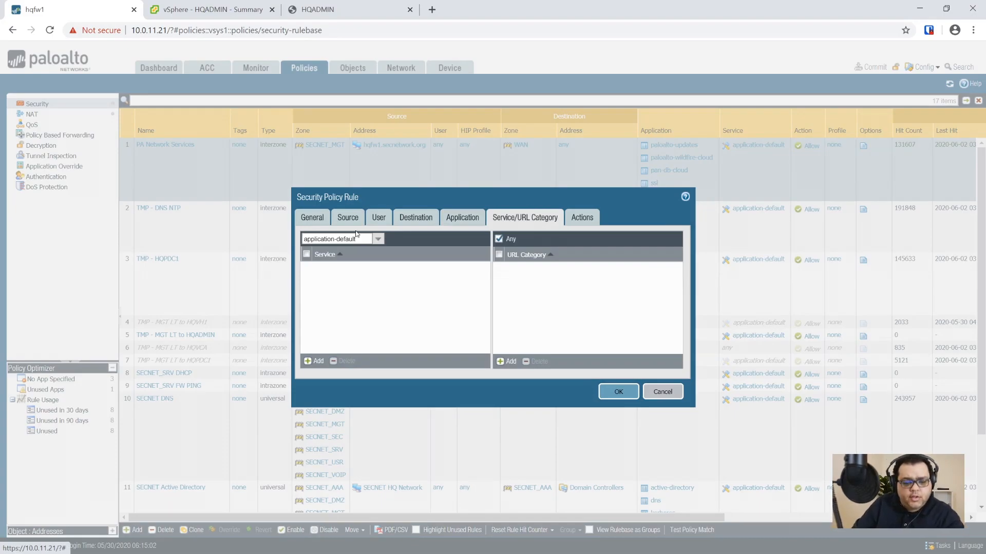
click(581, 220)
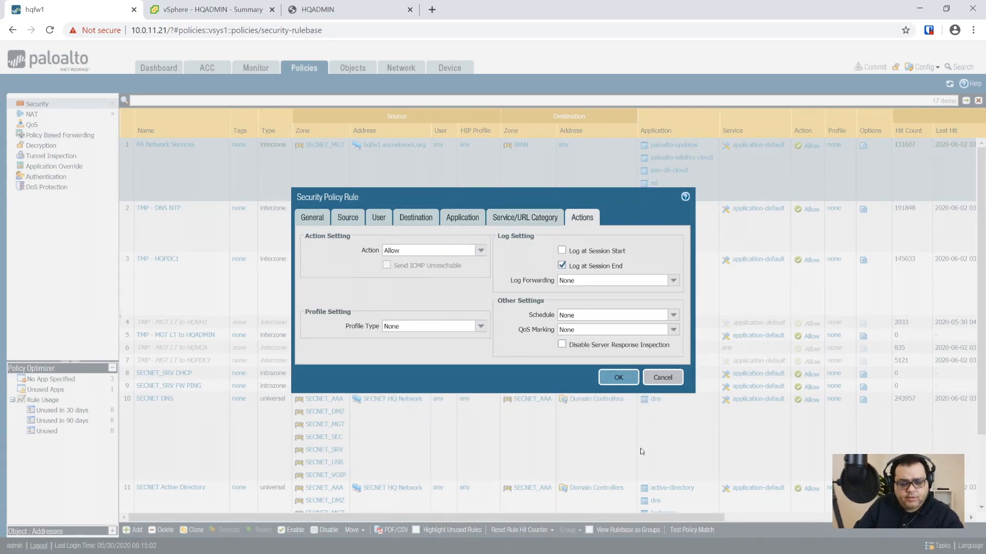
click(618, 378)
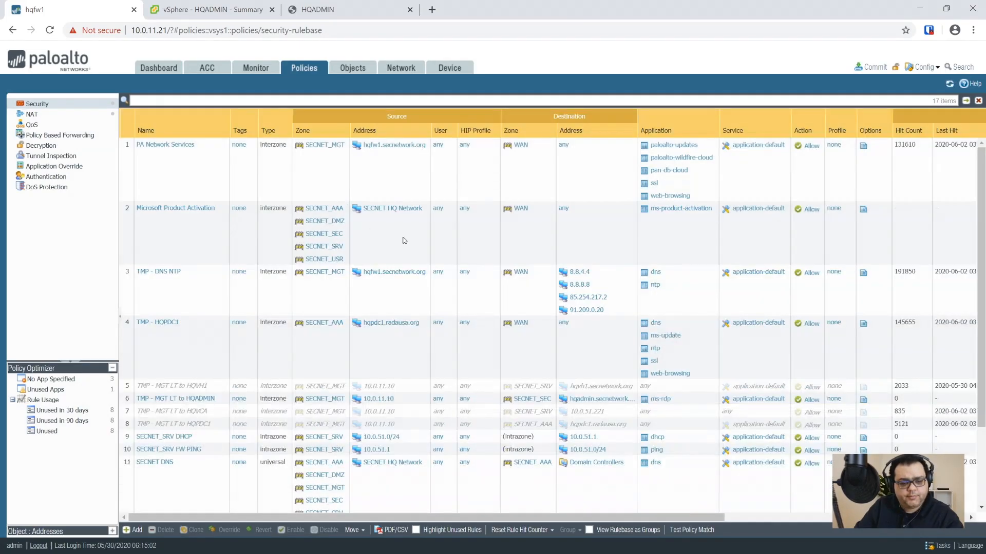
click(763, 236)
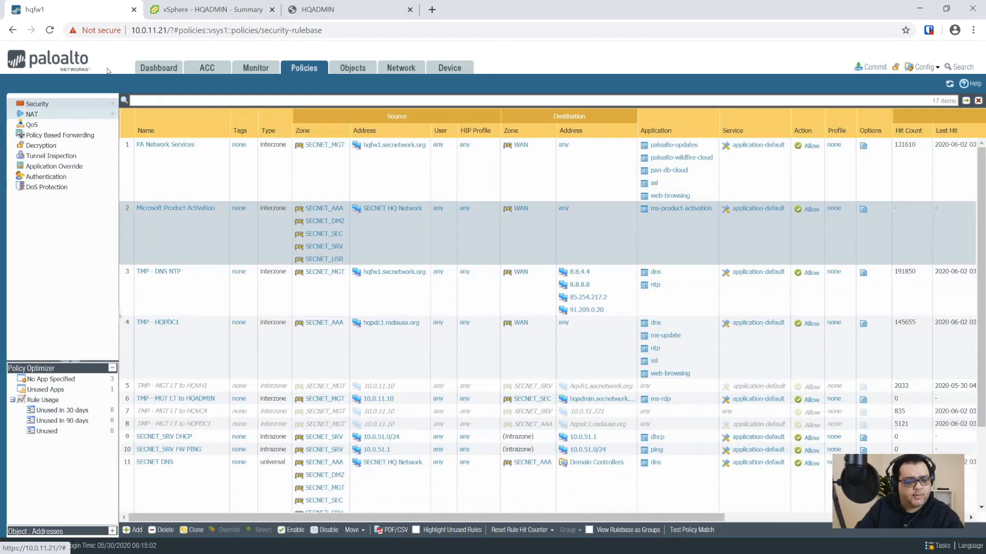
- Switch to the NAT policy rules and open a blank new NAT rule
click(50, 115)
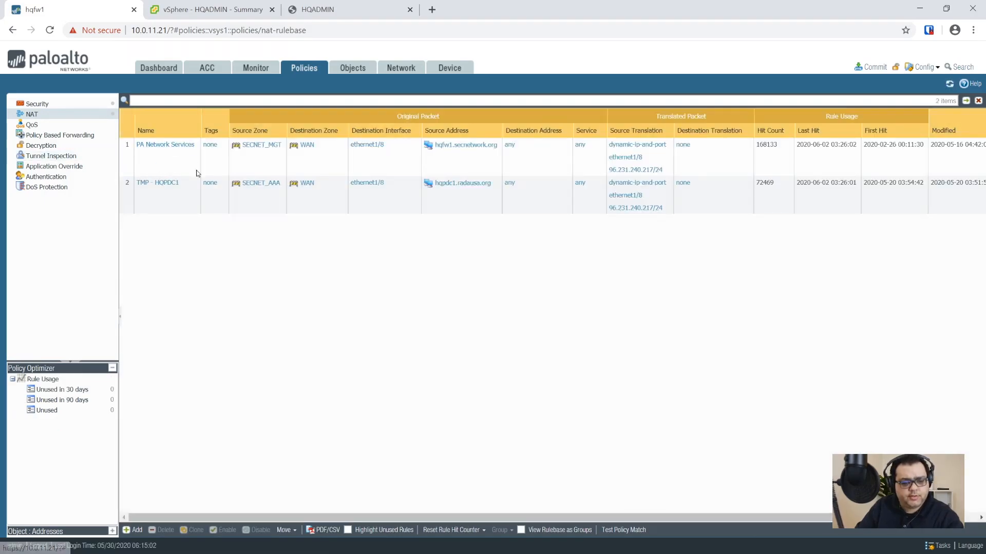
click(175, 159)
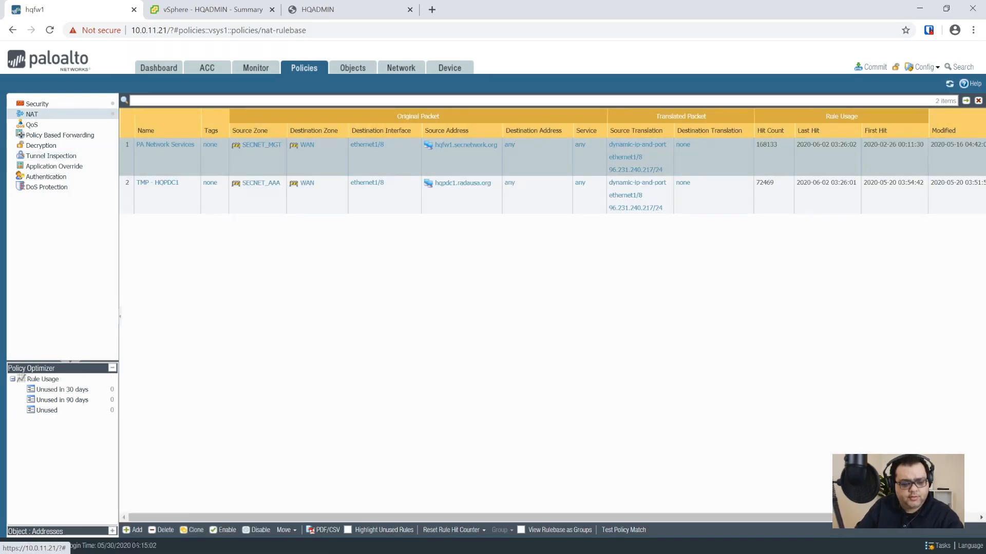
click(134, 531)
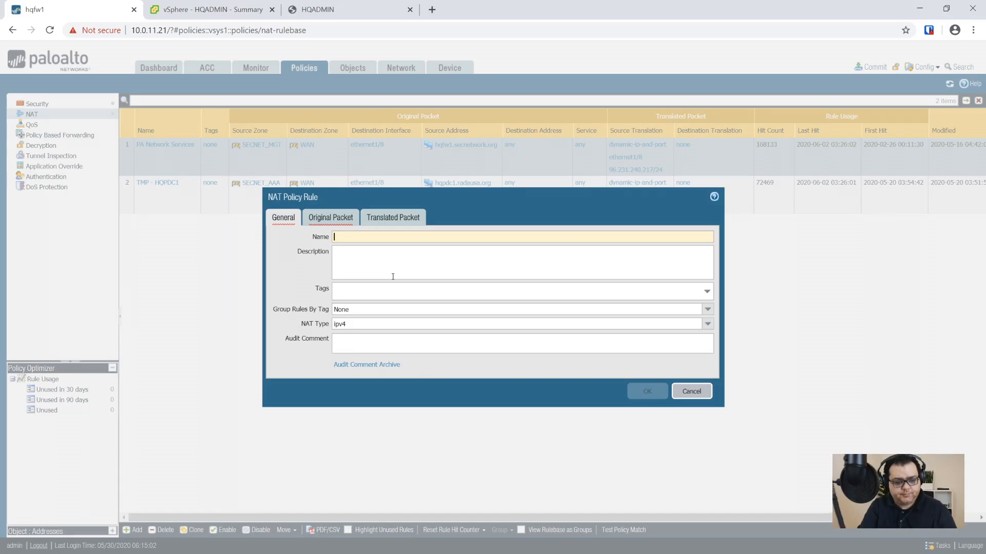
- Name the NAT rule 'SECNET Default NAT' and add source zones SECNET_AAA, SECNET_DMZ and SECNET_MGT
text(SECNET)
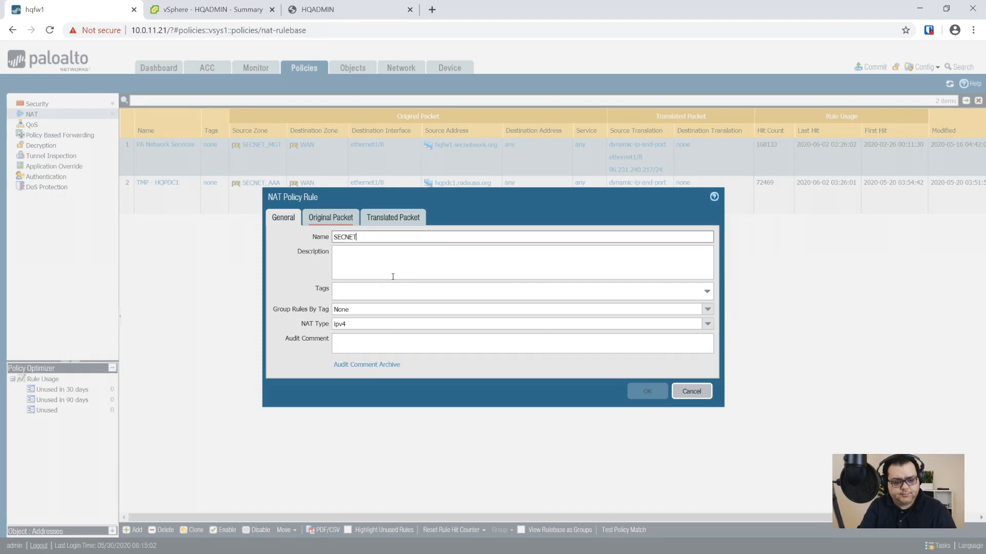
text( Default NAT)
key(Tab)
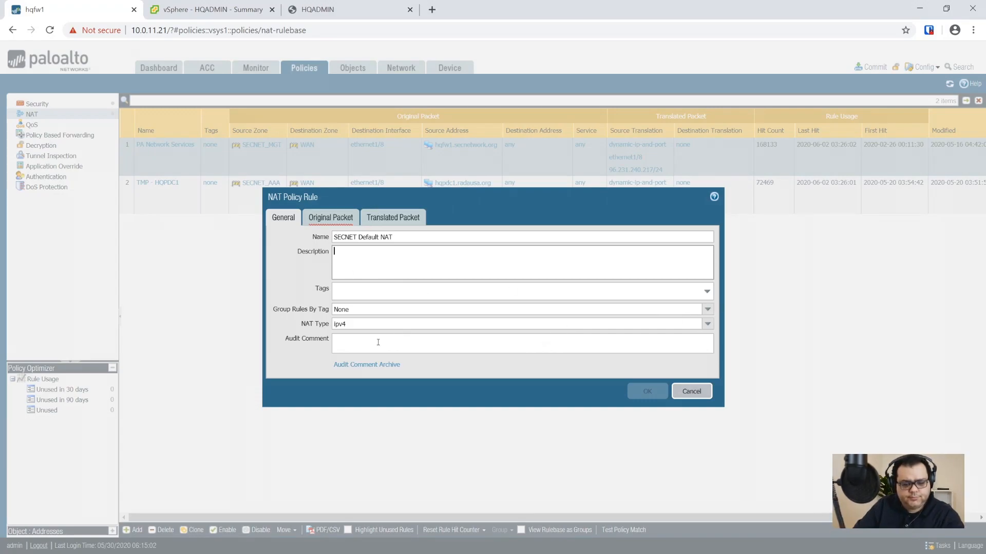
click(327, 219)
click(287, 362)
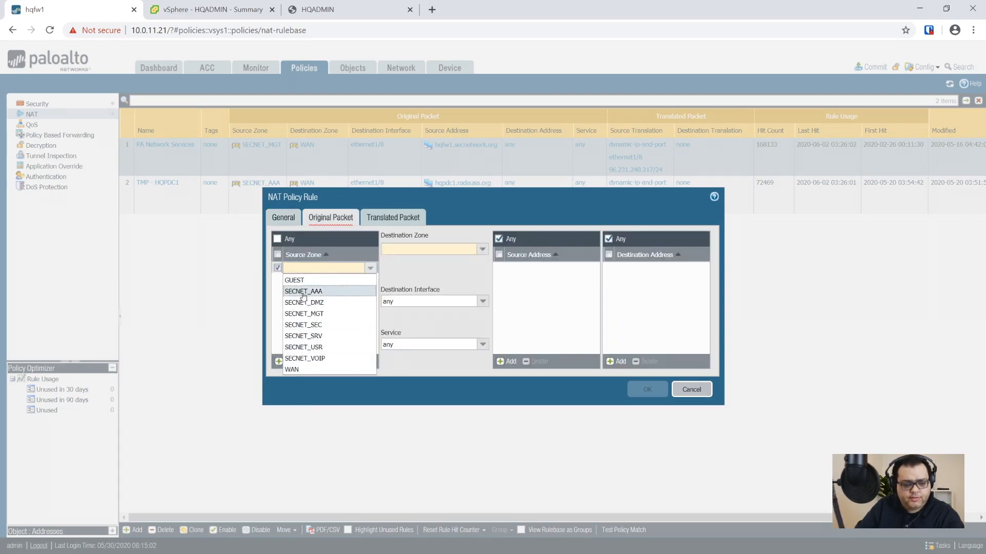
click(317, 292)
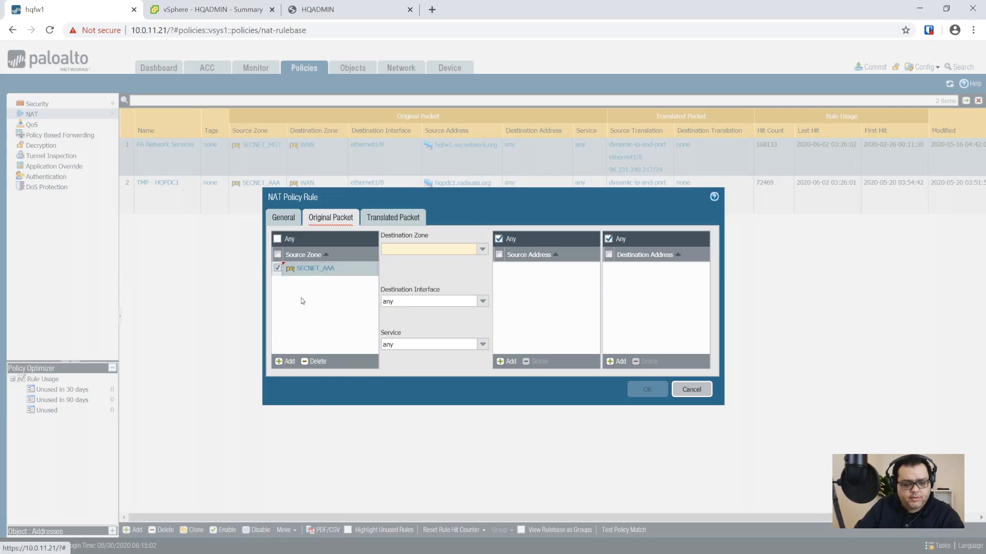
click(286, 361)
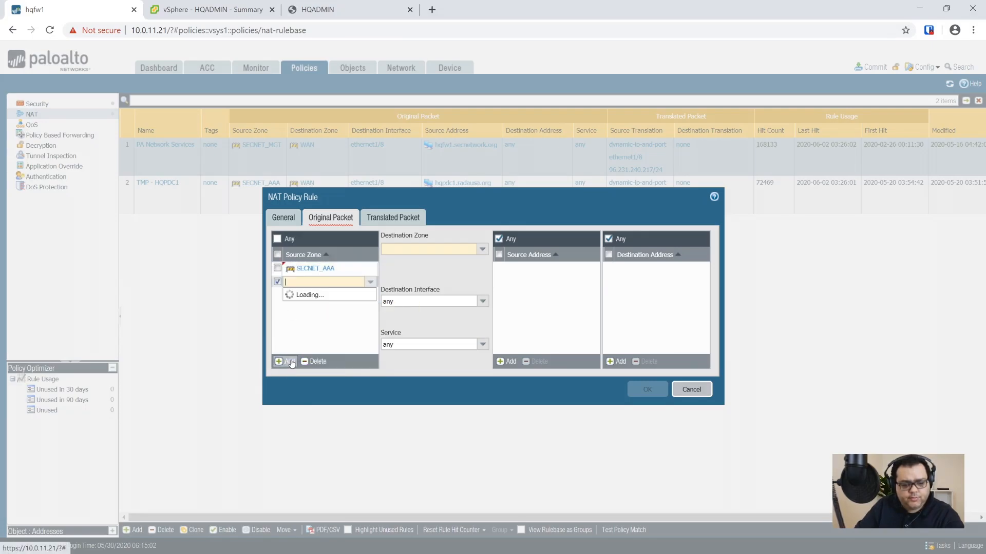
click(329, 314)
click(286, 362)
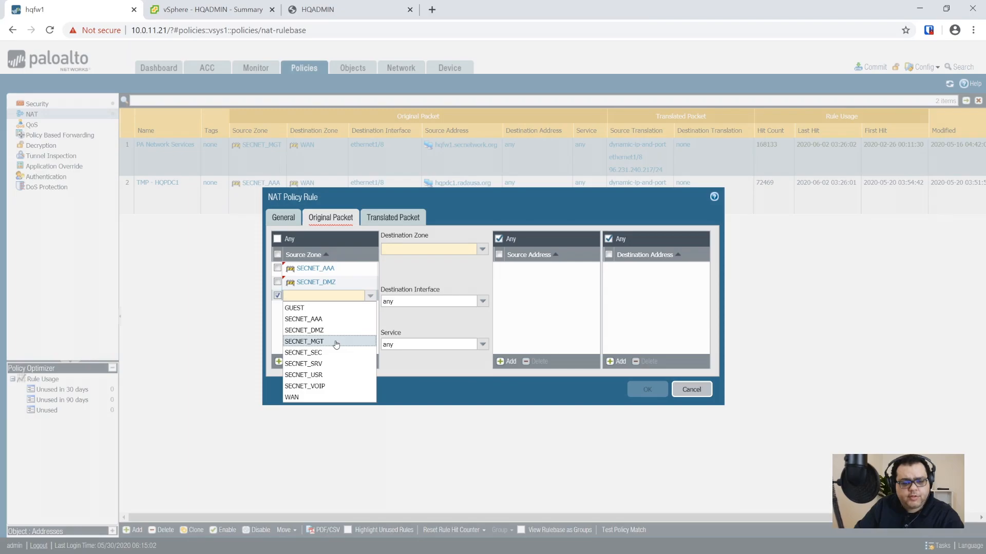
click(313, 342)
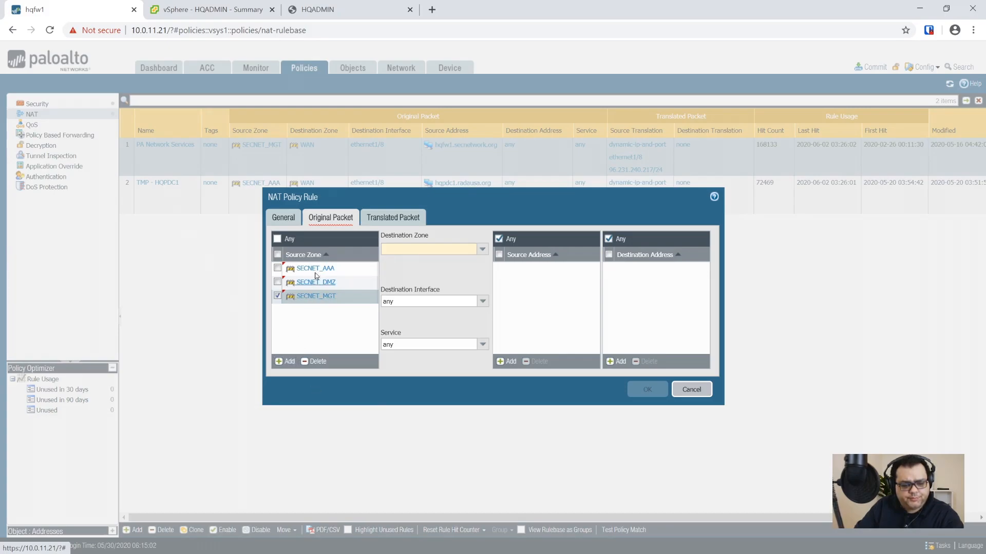
- Add source zones SECNET_SEC, SECNET_SRV, SECNET_USR and SECNET_VOIP to the NAT rule
click(286, 361)
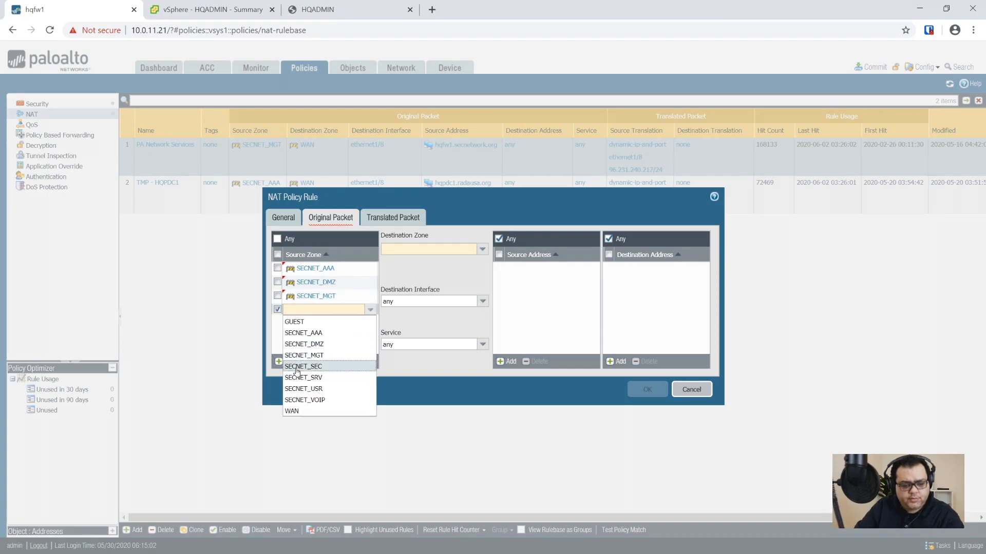
click(296, 367)
click(286, 362)
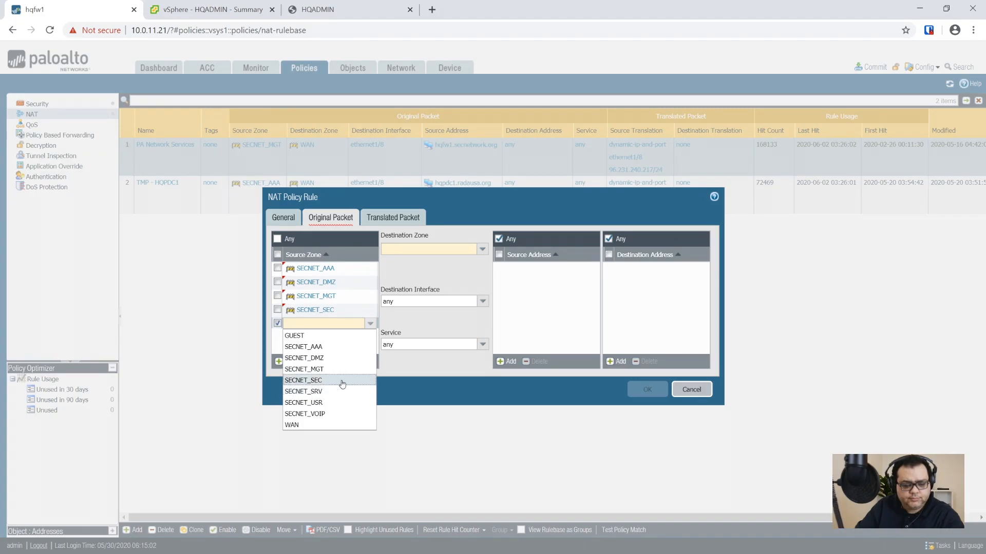
click(327, 391)
click(310, 335)
click(286, 361)
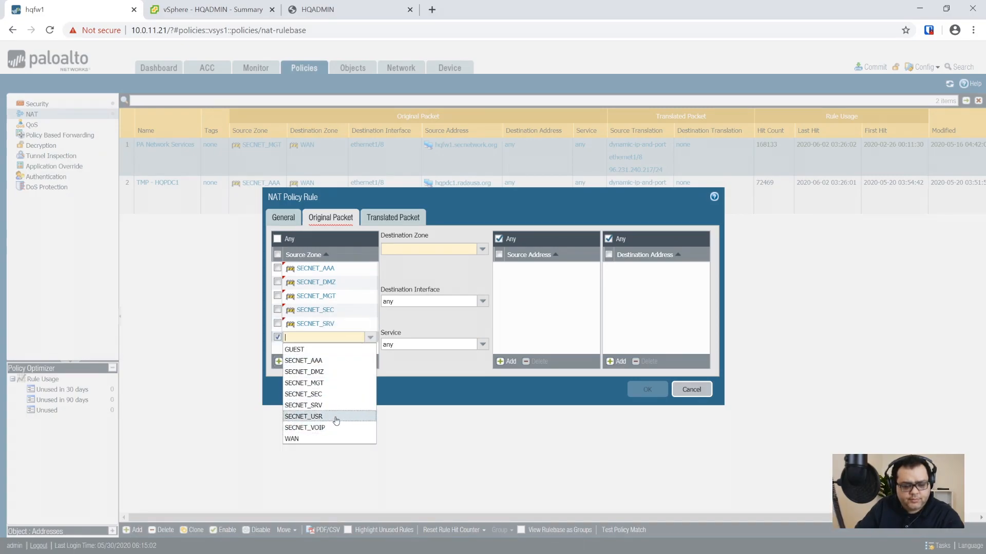
click(337, 418)
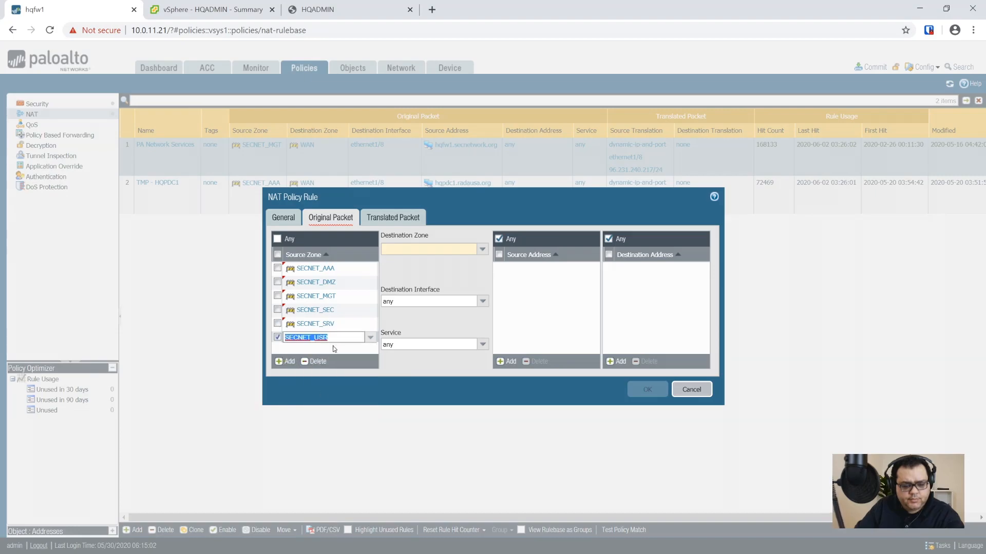
click(286, 362)
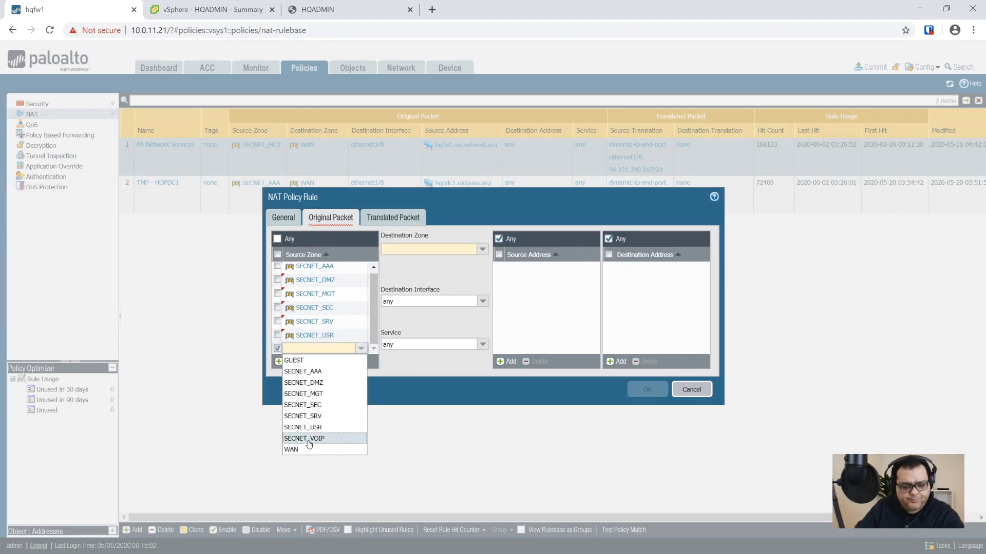
click(309, 438)
click(406, 388)
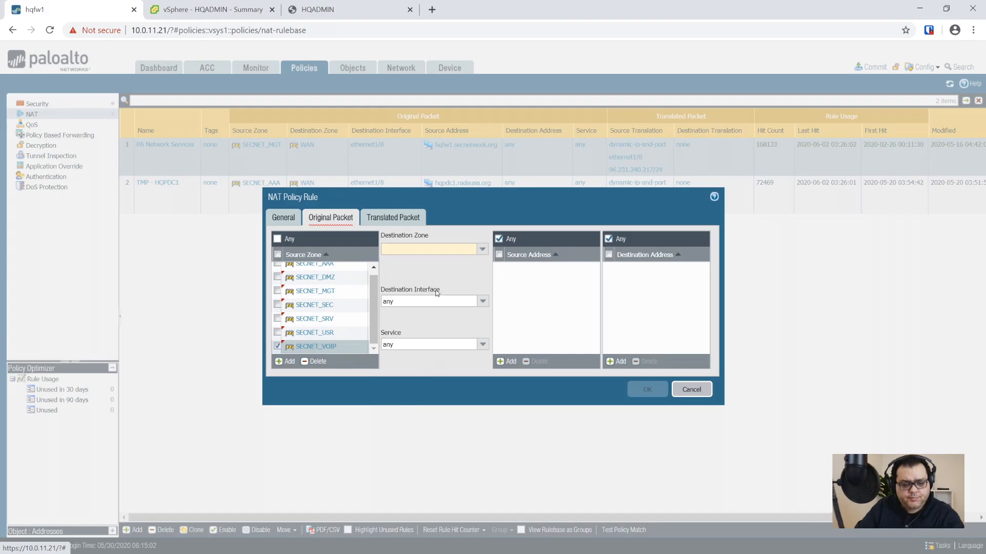
- Set destination zone WAN, destination interface ethernet1/8, and source address SECNET HQ Network
click(482, 250)
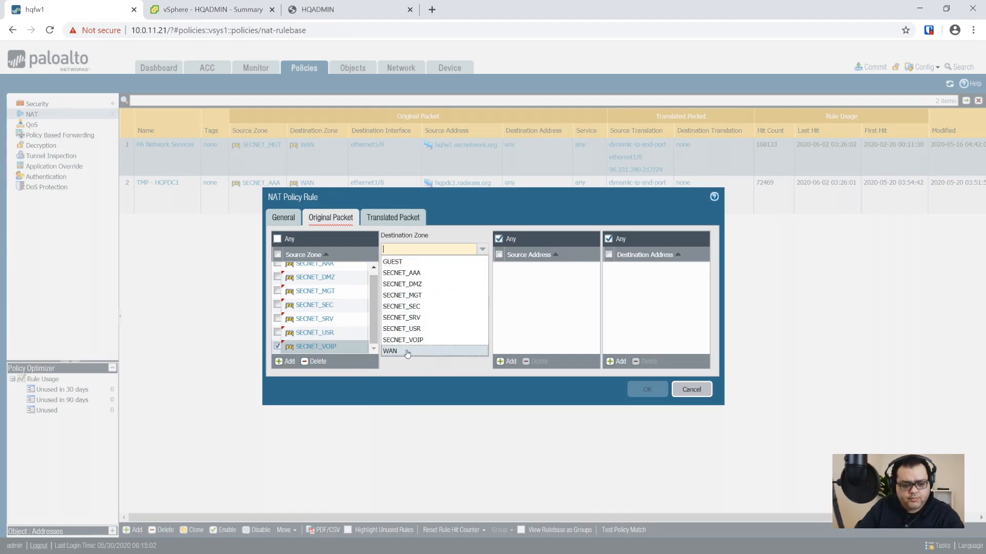
click(407, 352)
click(467, 298)
click(482, 302)
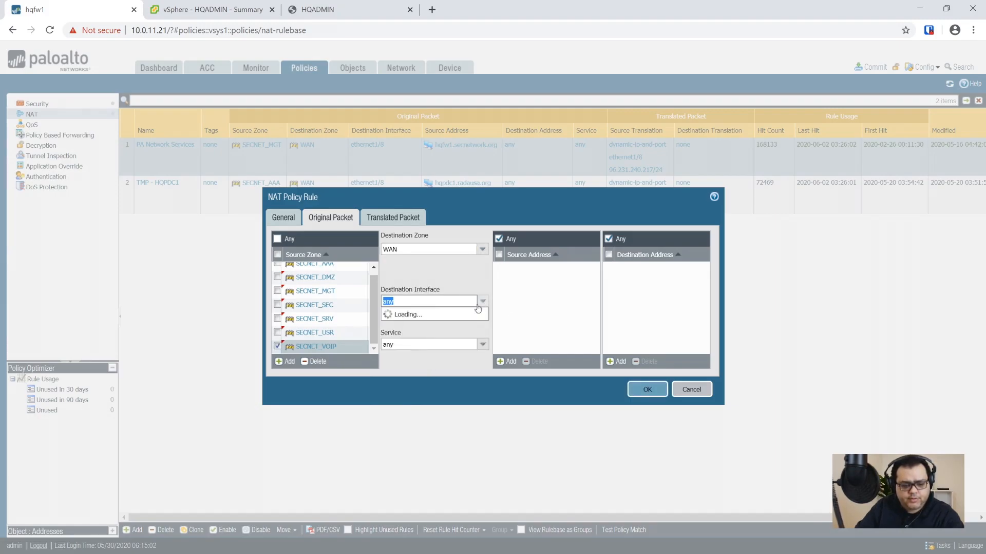
click(401, 426)
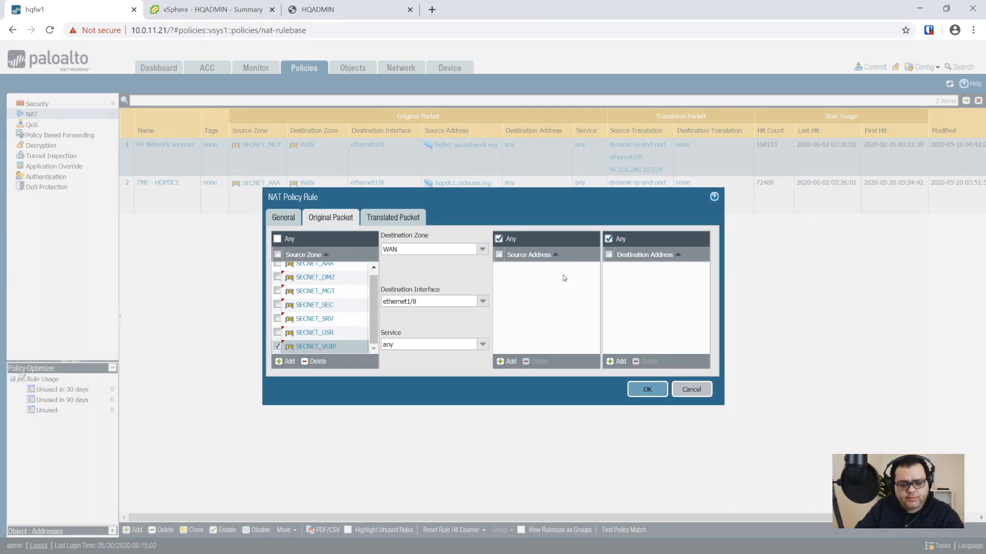
click(508, 362)
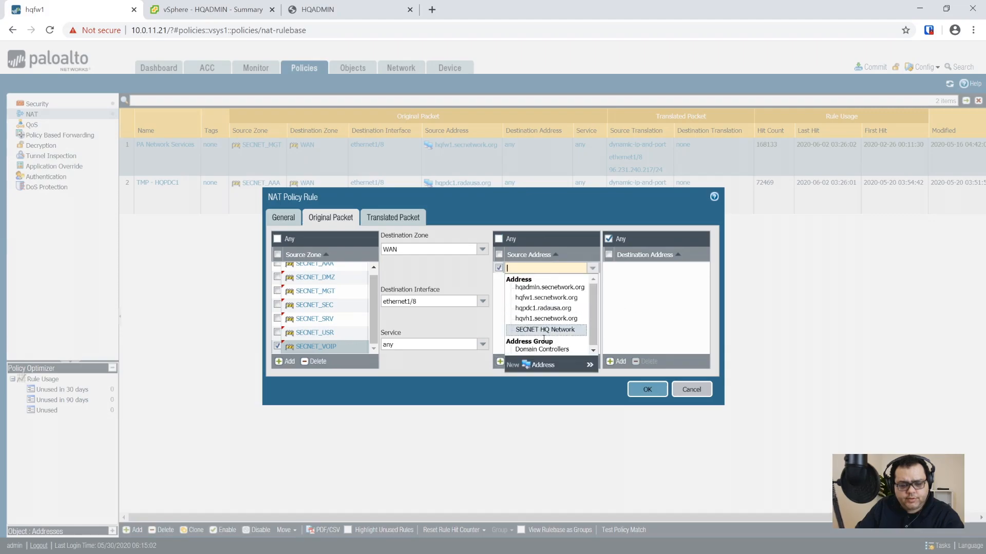
click(545, 328)
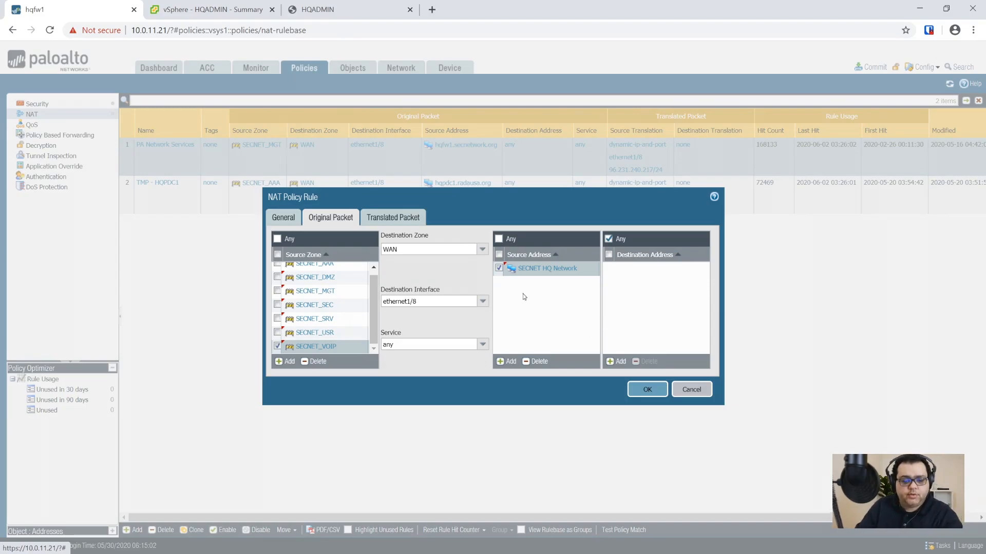
- Use dynamic IP and port translation to ethernet1/8 at 96.231.240.217/24, then save the rule
click(398, 218)
click(481, 251)
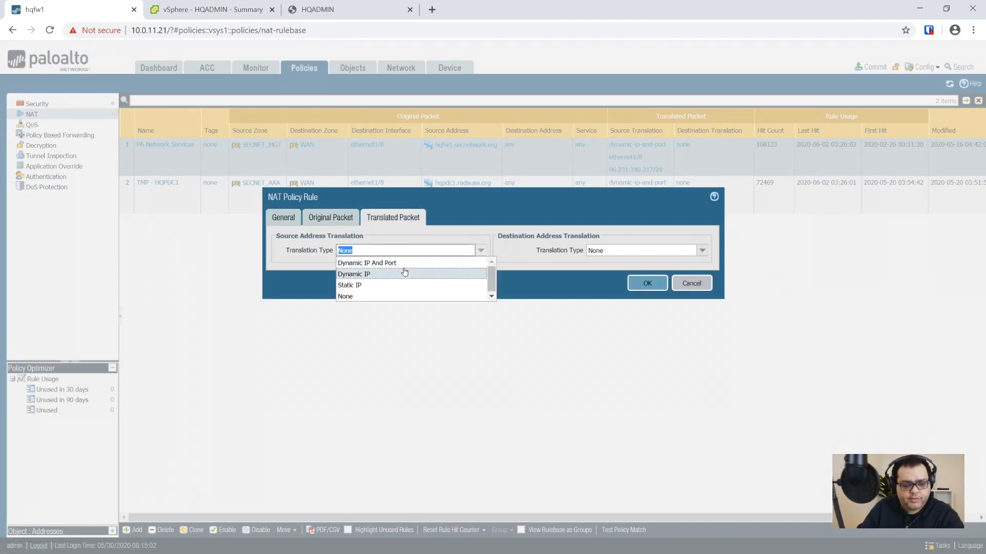
click(415, 262)
click(466, 267)
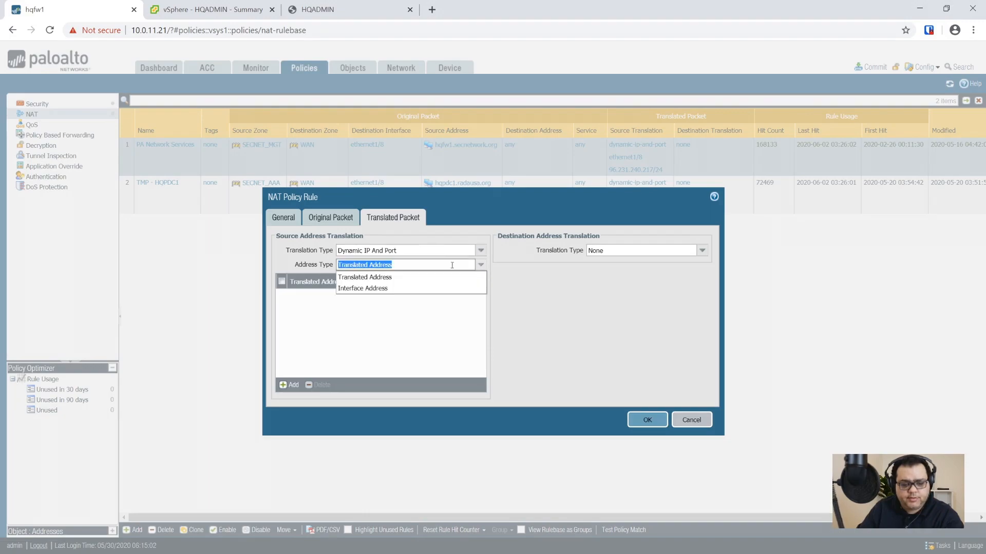
click(366, 289)
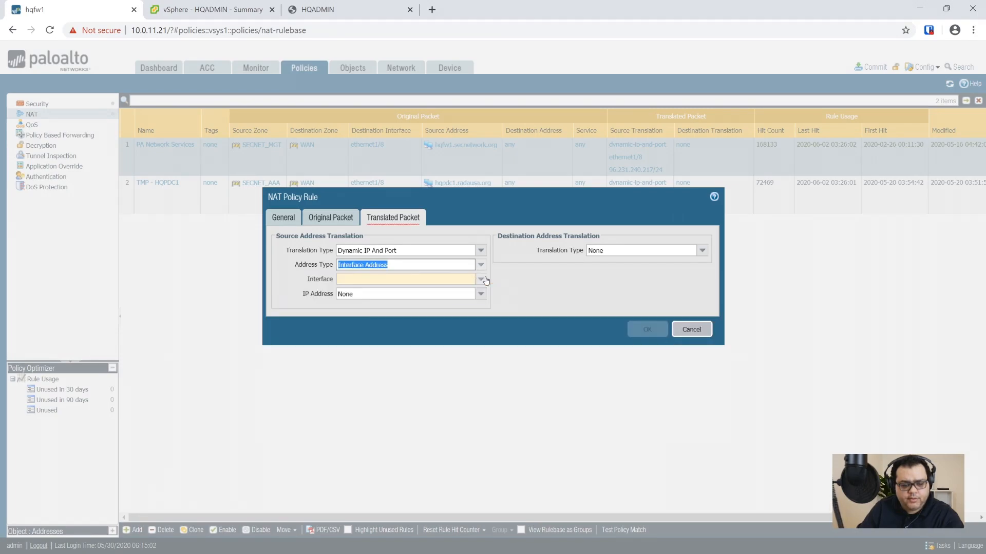
click(458, 280)
click(378, 392)
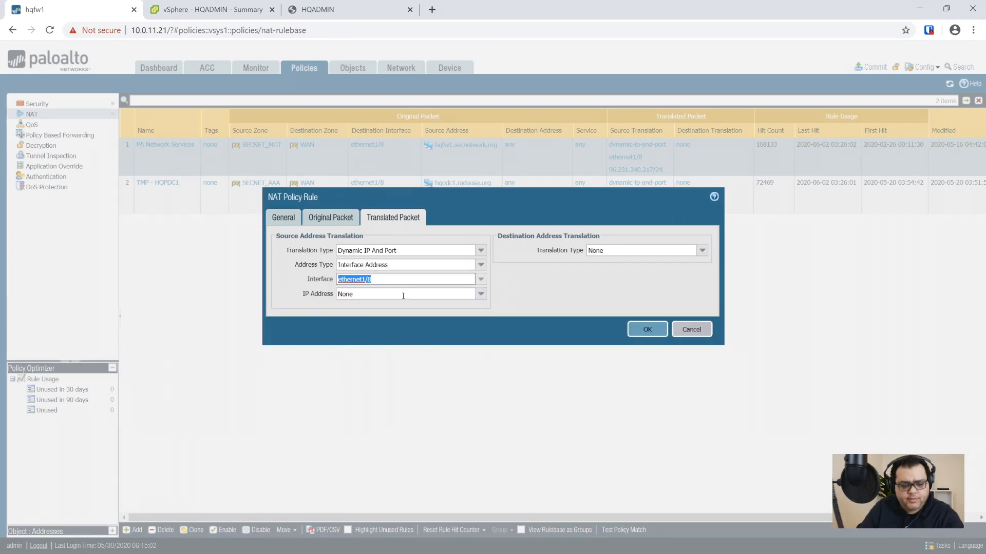
click(481, 293)
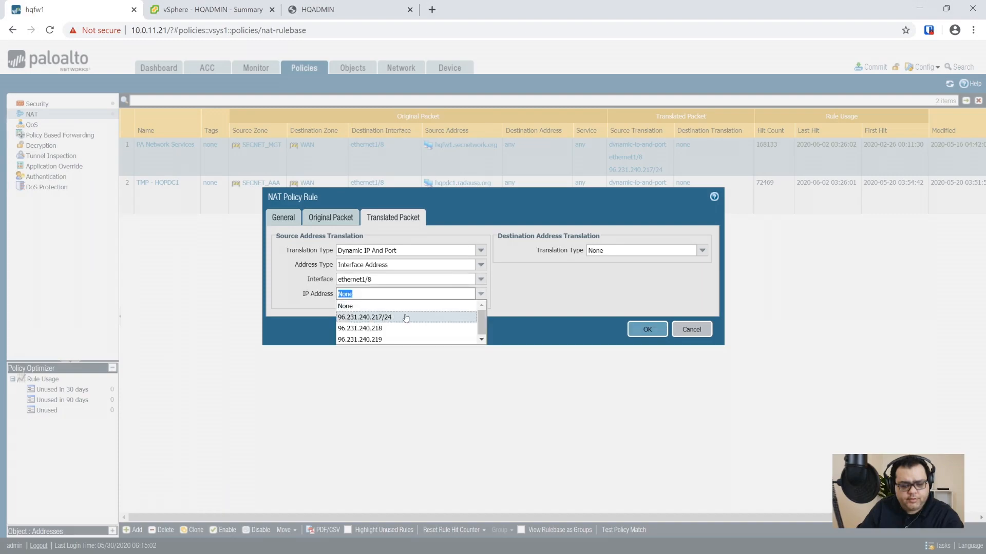
click(405, 317)
click(439, 299)
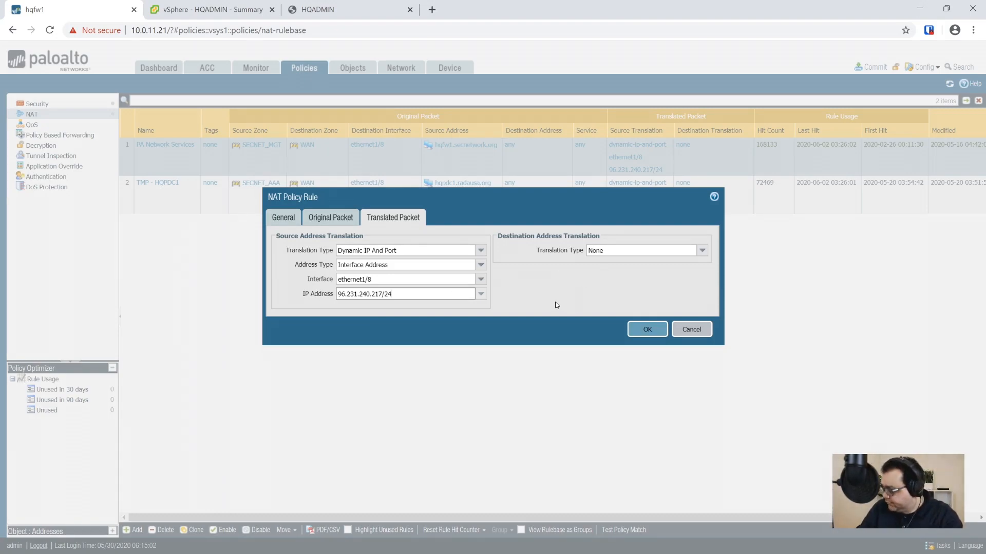
click(638, 331)
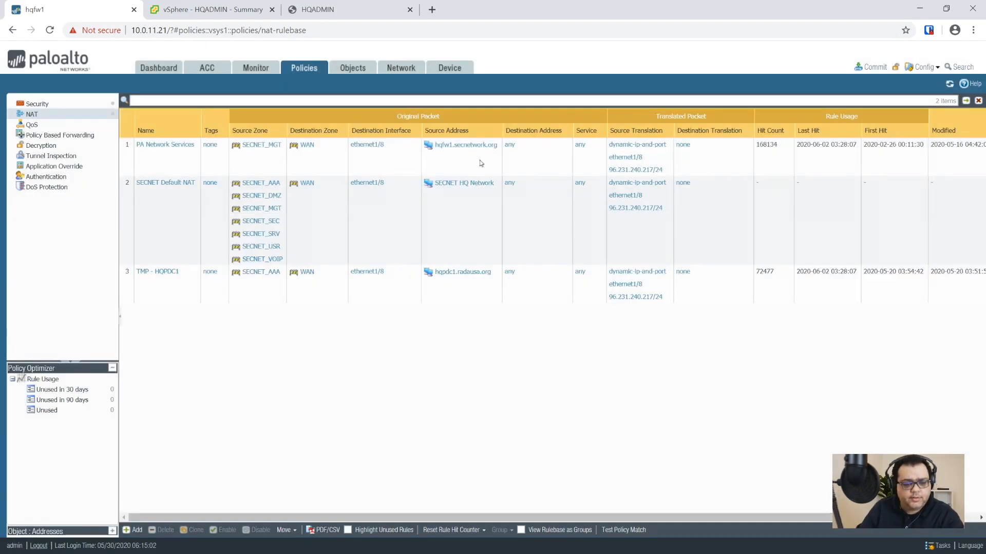
- Move PA Network Services to the bottom and disable it and TMP - HQPDC1
click(501, 161)
drag(234, 156, 242, 297)
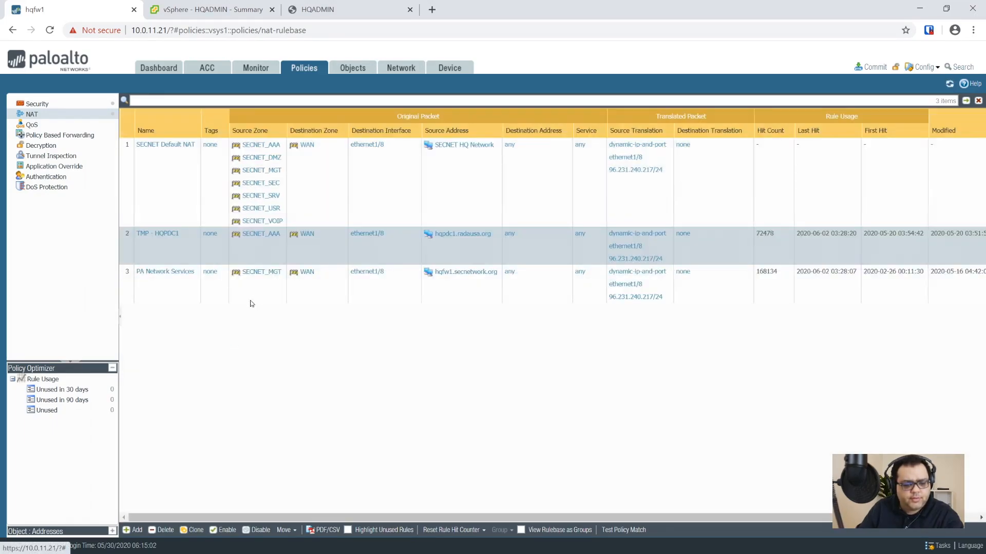
click(257, 295)
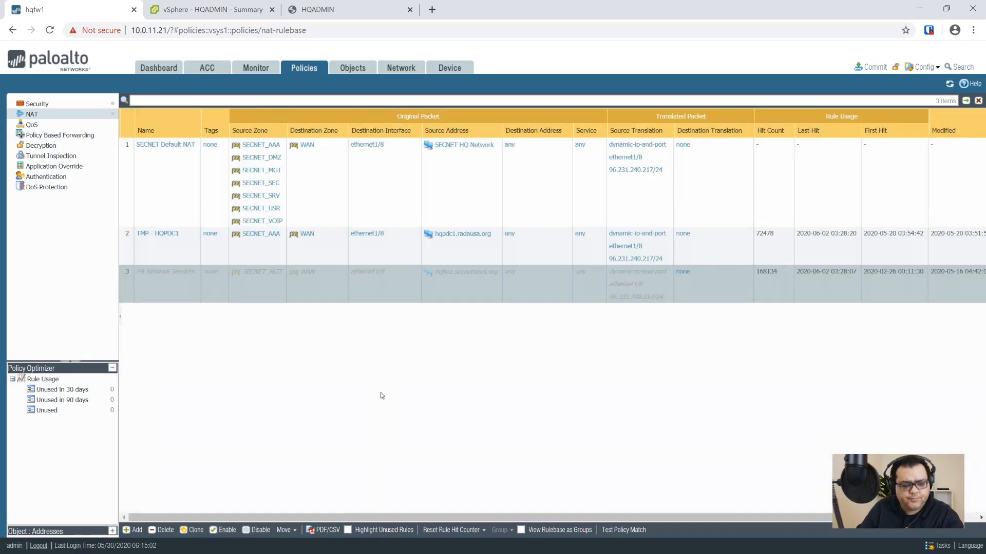
click(768, 259)
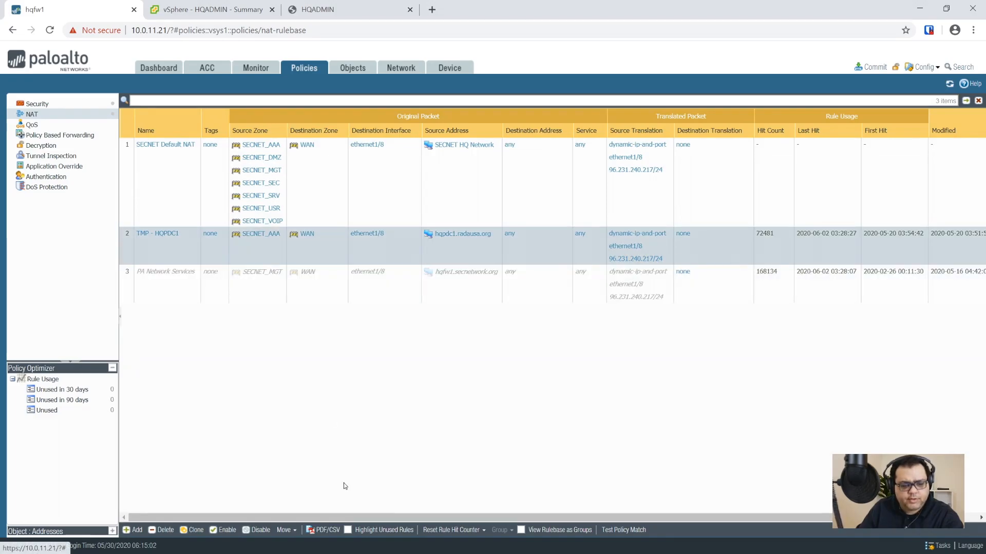
click(251, 531)
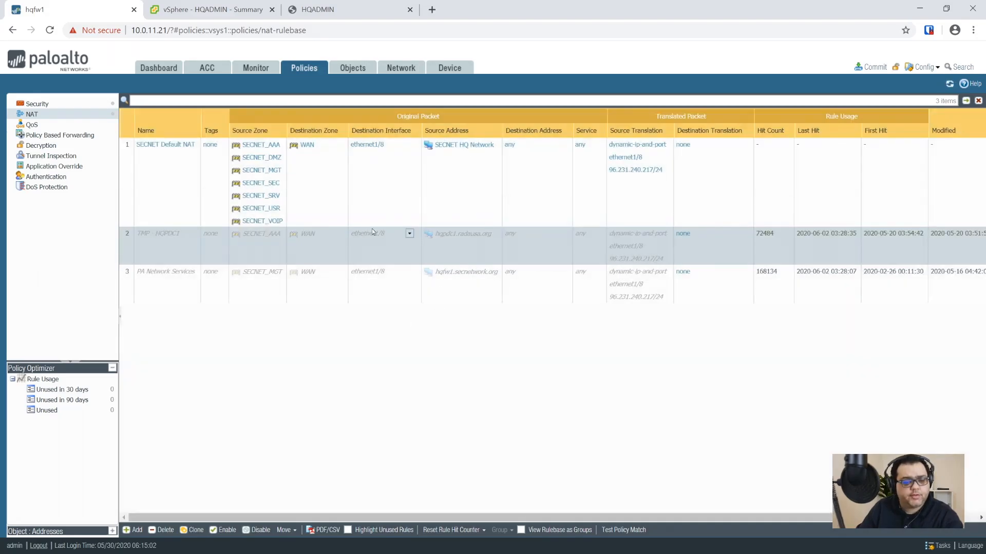
click(498, 191)
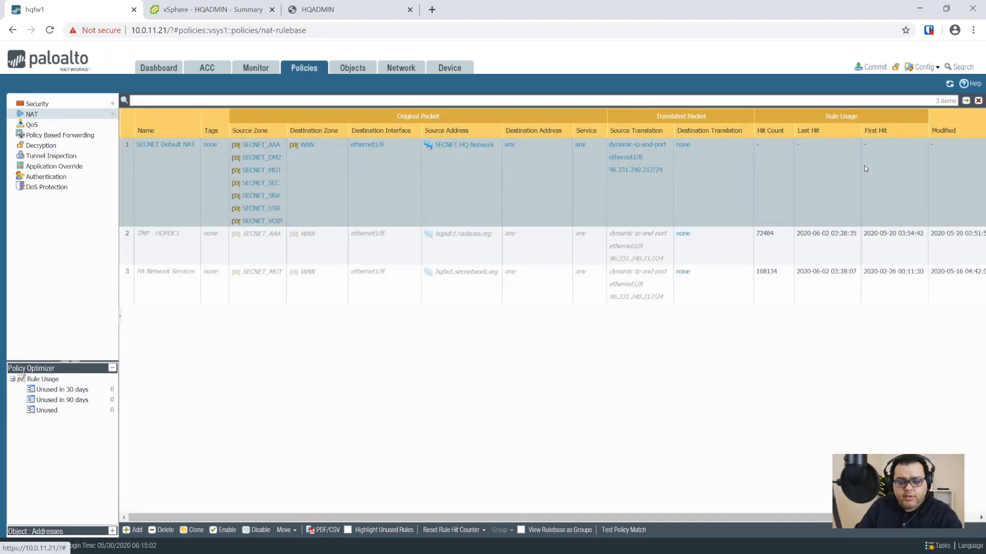
- Commit all configuration changes, show the Security rules, and close the completed commit status
click(871, 67)
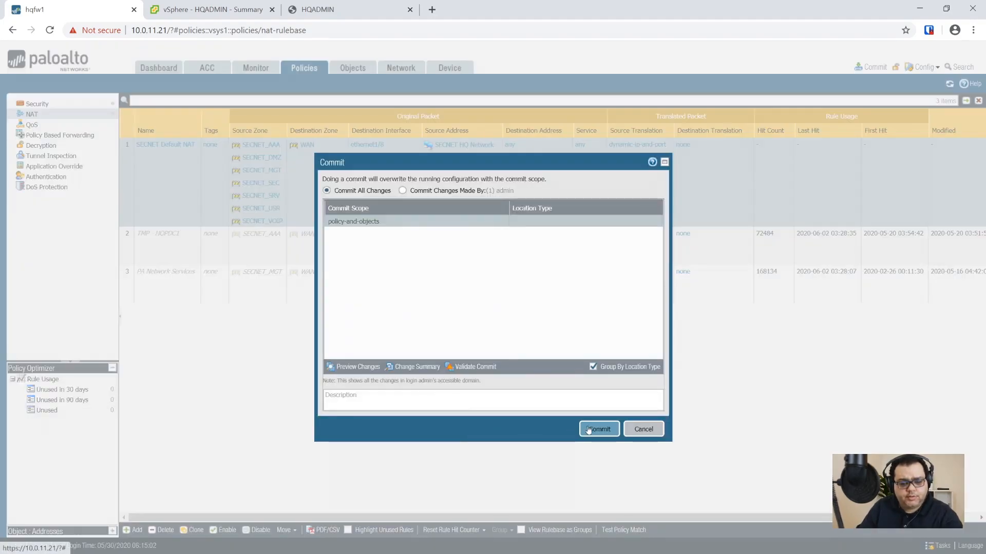
click(585, 430)
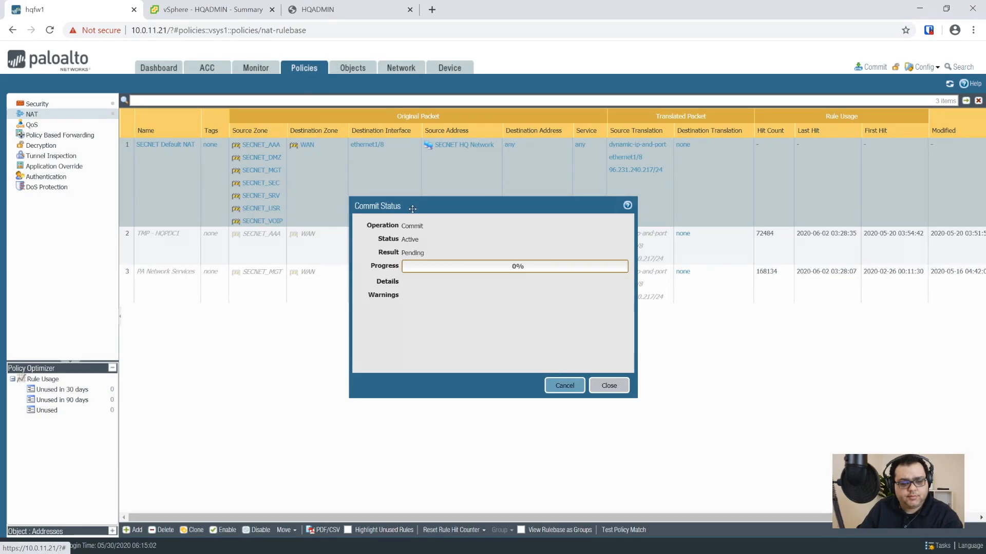
drag(412, 209, 382, 308)
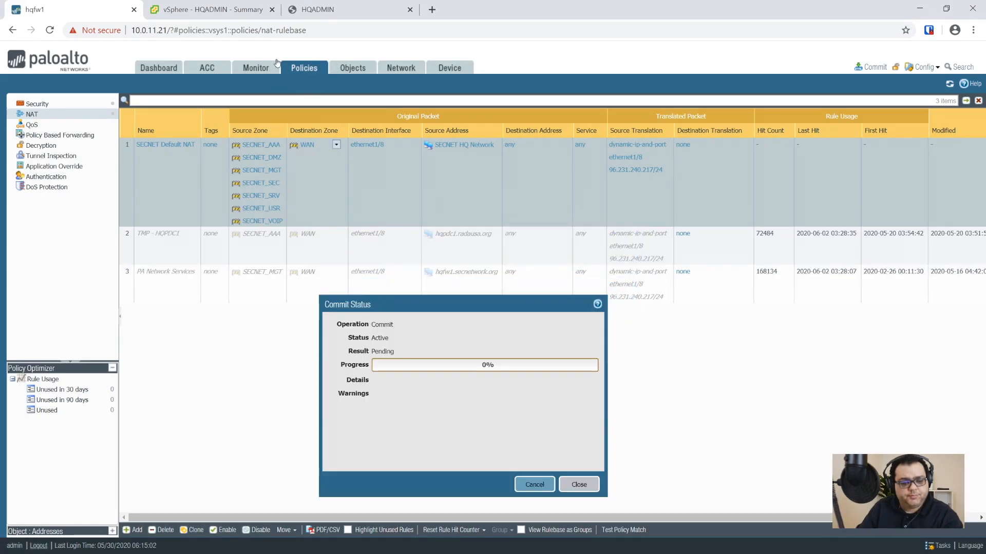
click(22, 104)
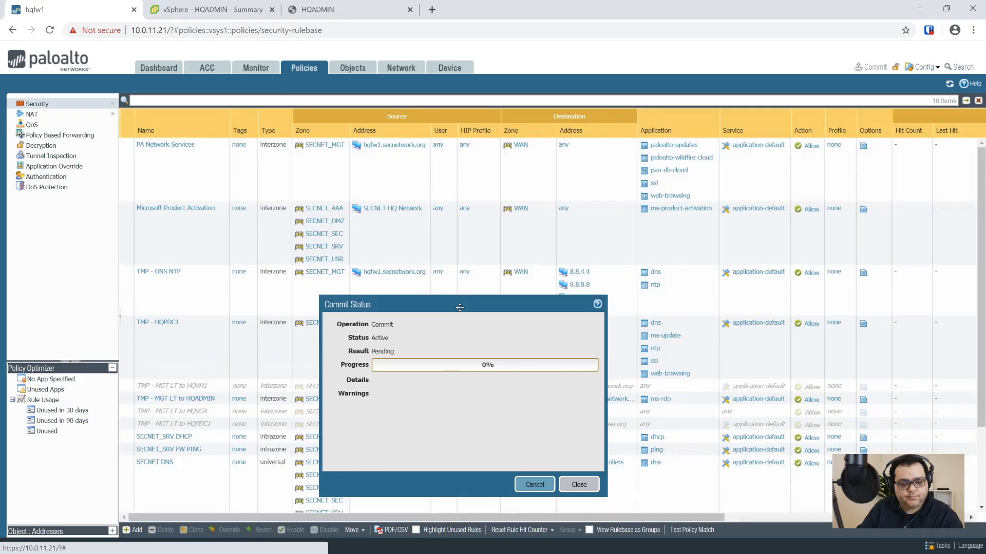
drag(459, 307, 500, 152)
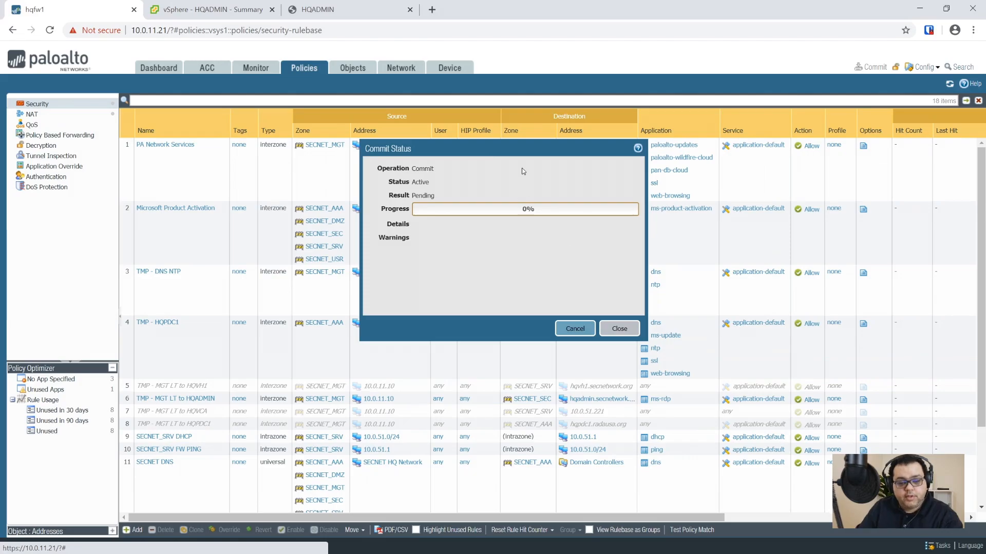
drag(530, 151, 548, 175)
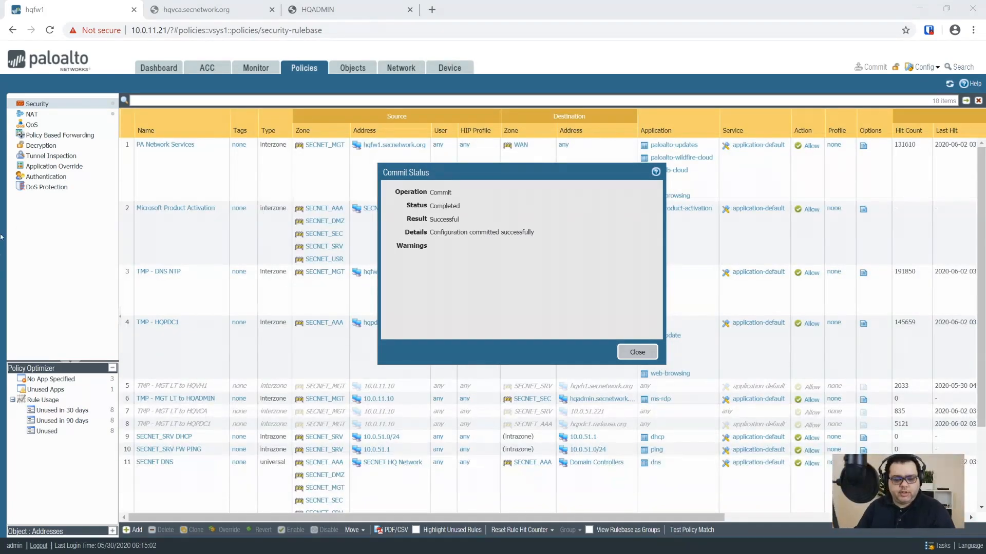
click(637, 352)
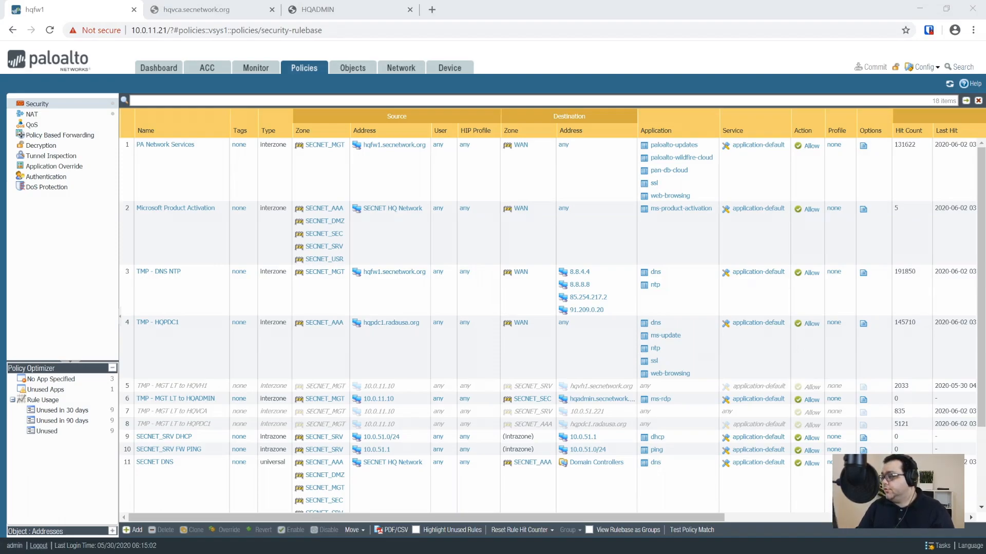
- Start a Remote Desktop connection to hqadmin.secnetwork.org
drag(965, 124, 350, 166)
text(hqadmin.secnetwork.org)
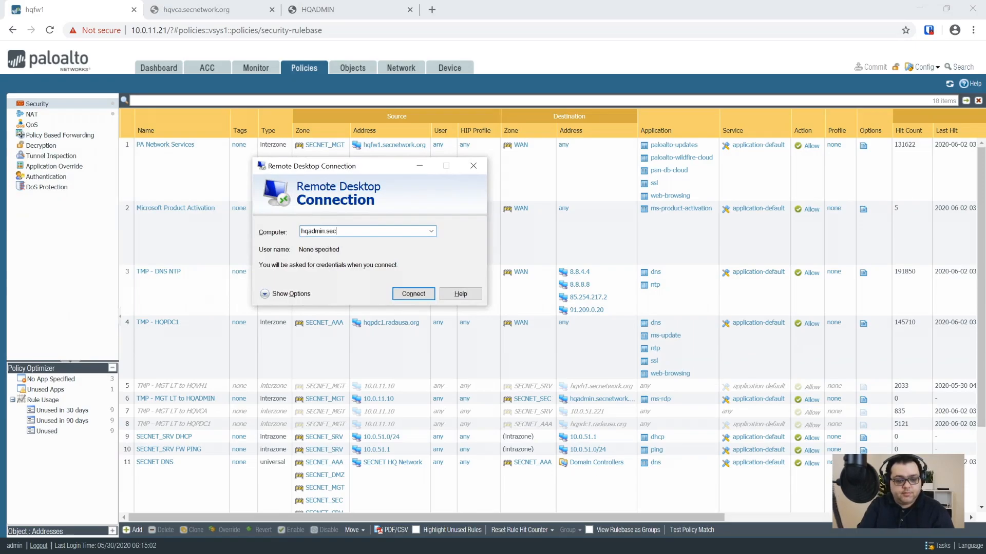
key(Return)
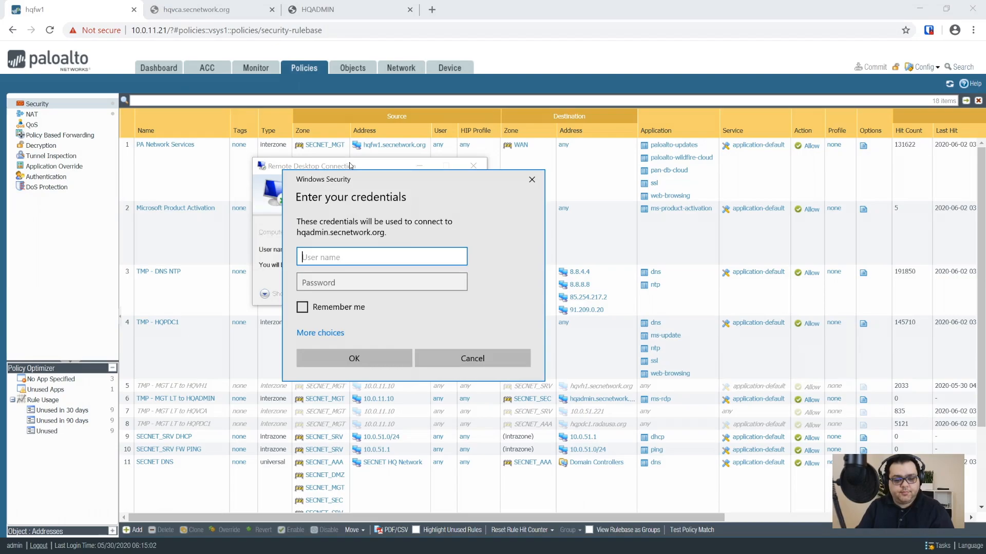
- Sign in with the domain admin account's credentials and accept the certificate warning
text(secnet\yatesj-admin)
key(Tab)
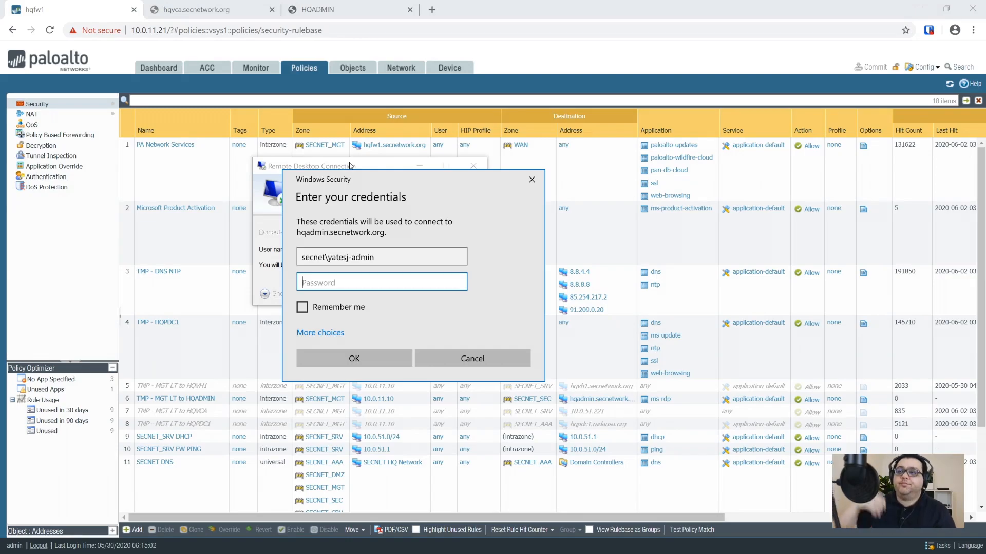
text(•••••••••••)
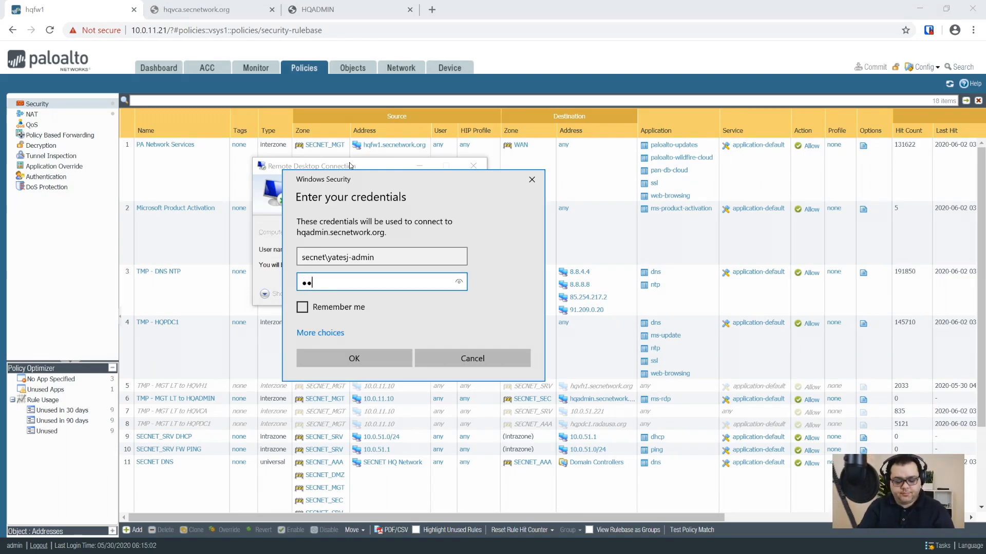
text(•)
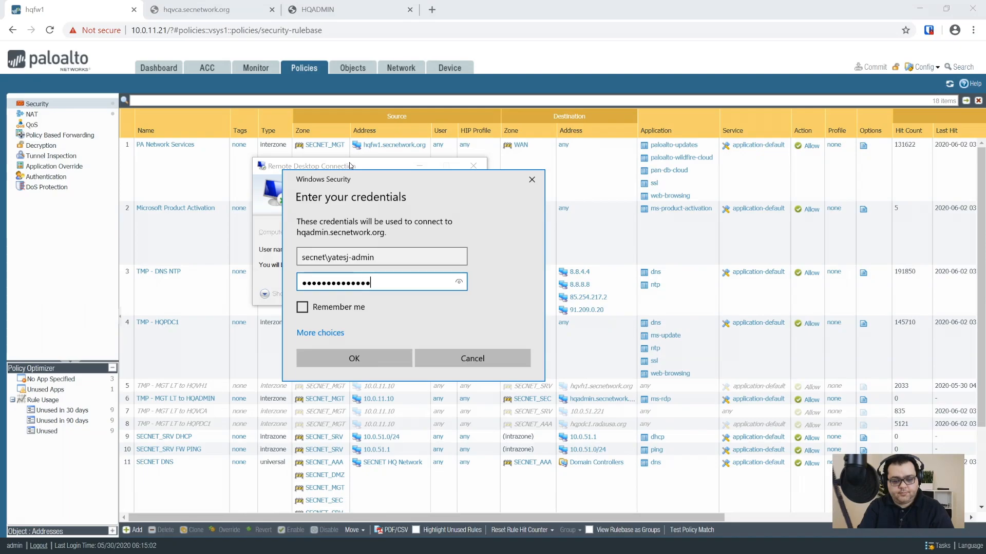
key(Return)
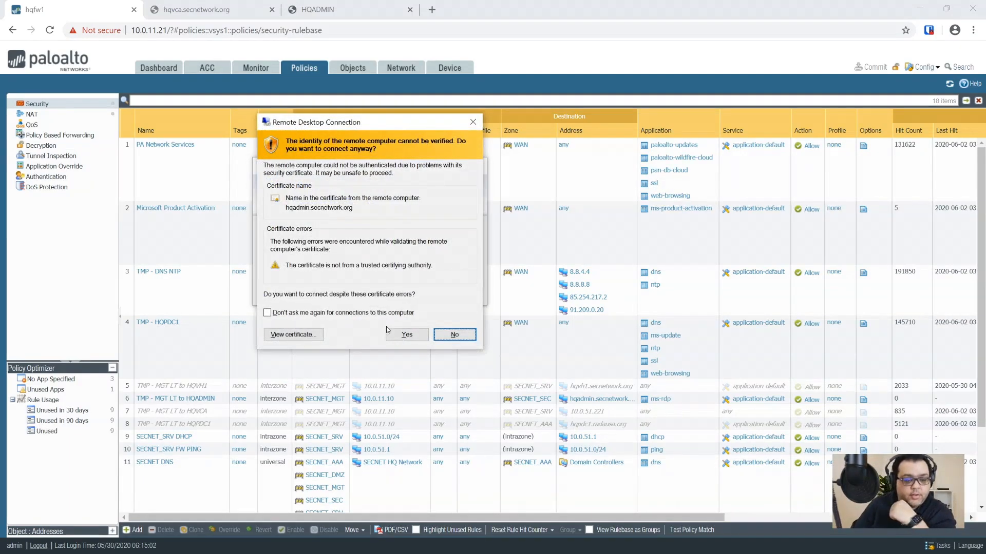
click(406, 336)
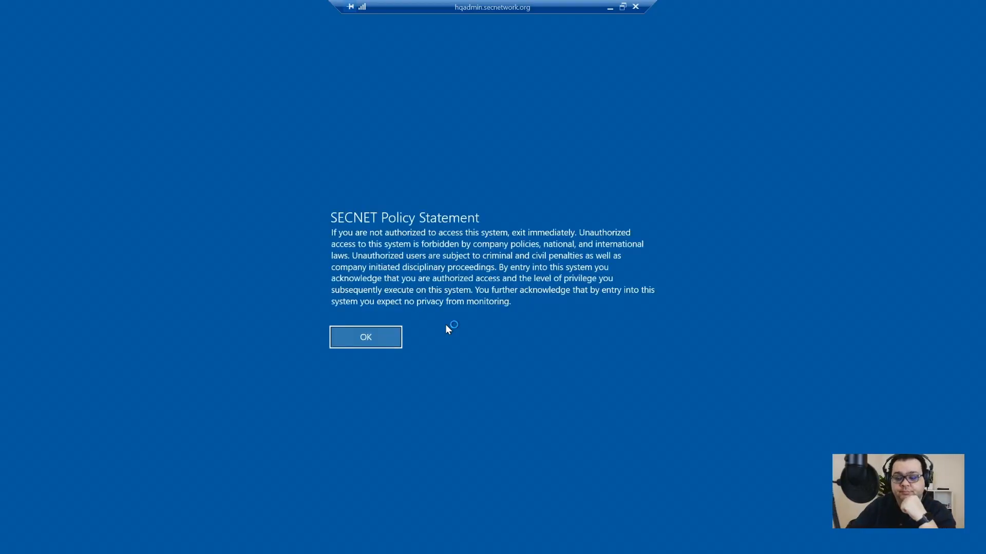
- Acknowledge the SECNET policy statement and sign-in notice, then close the empty Settings window
click(354, 347)
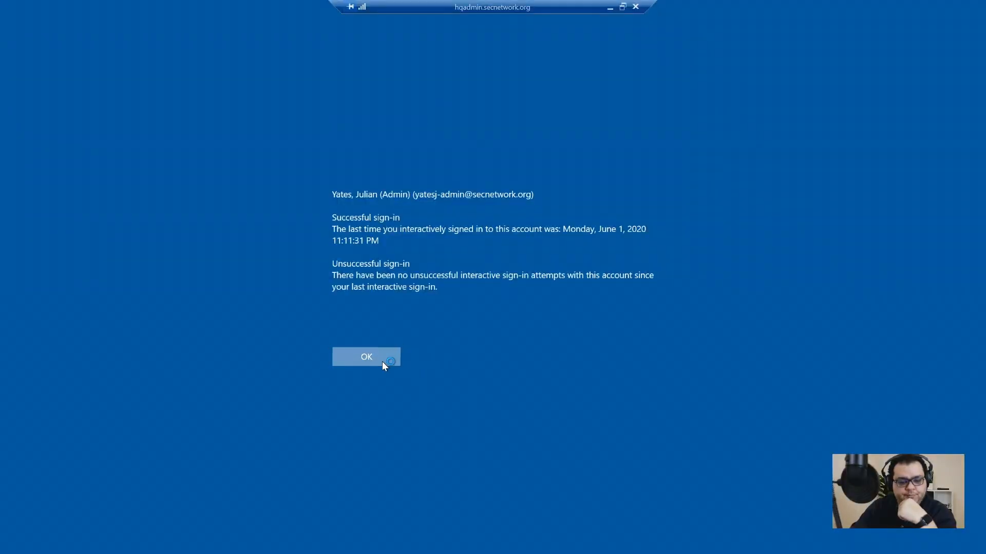
click(382, 361)
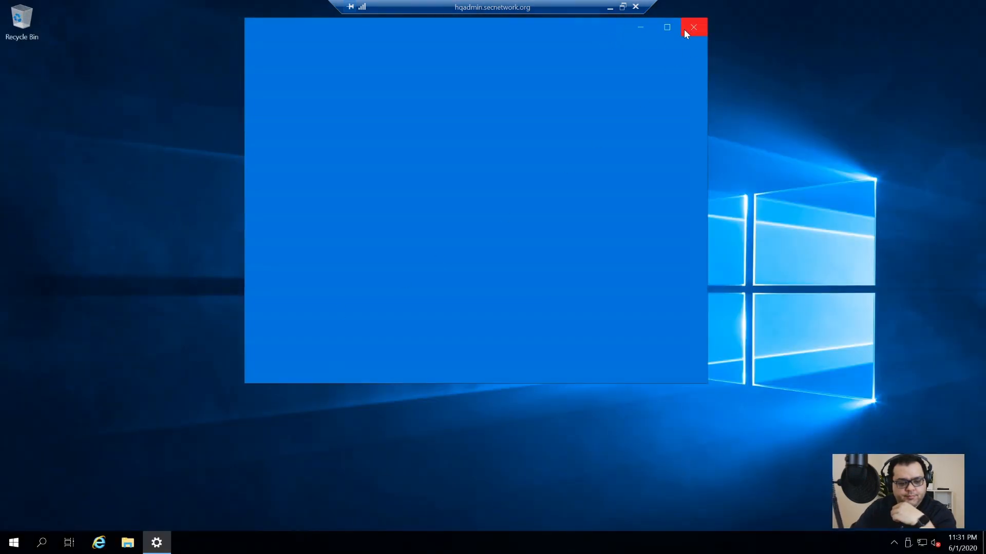
click(691, 29)
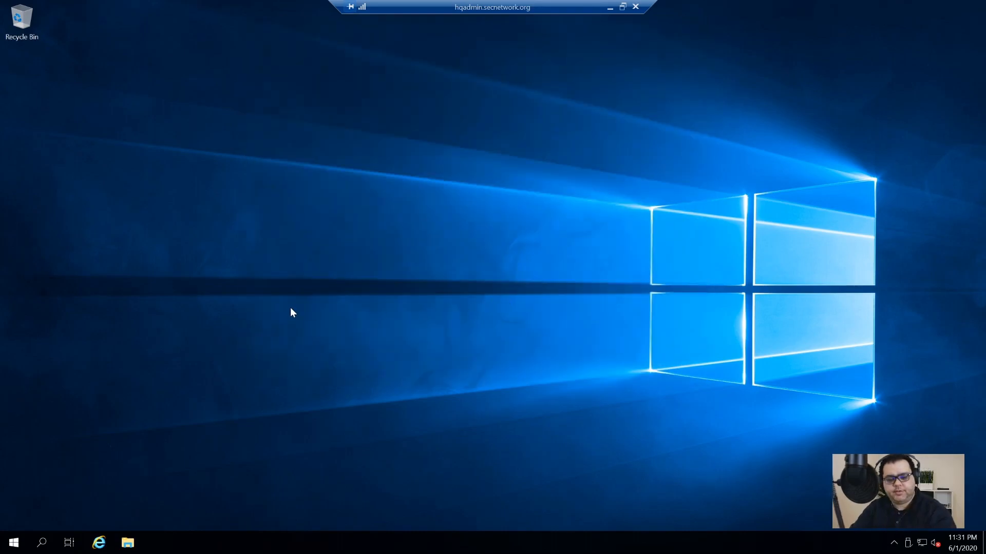
- Search Start for 'this pc' and bring up the context menu for the This PC result
key(super+r)
text(n)
key(BackSpace)
key(Escape)
key(super+r)
key(Return)
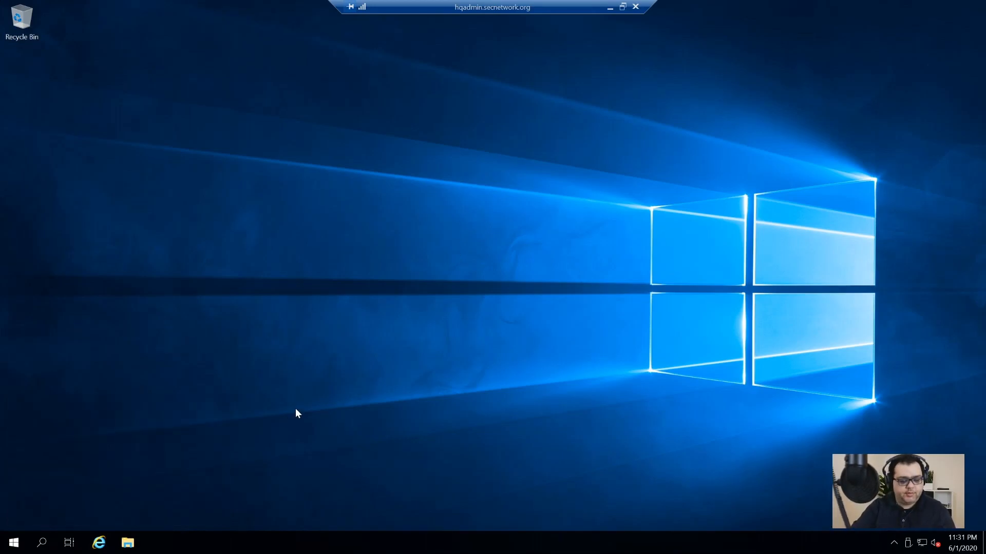
key(super)
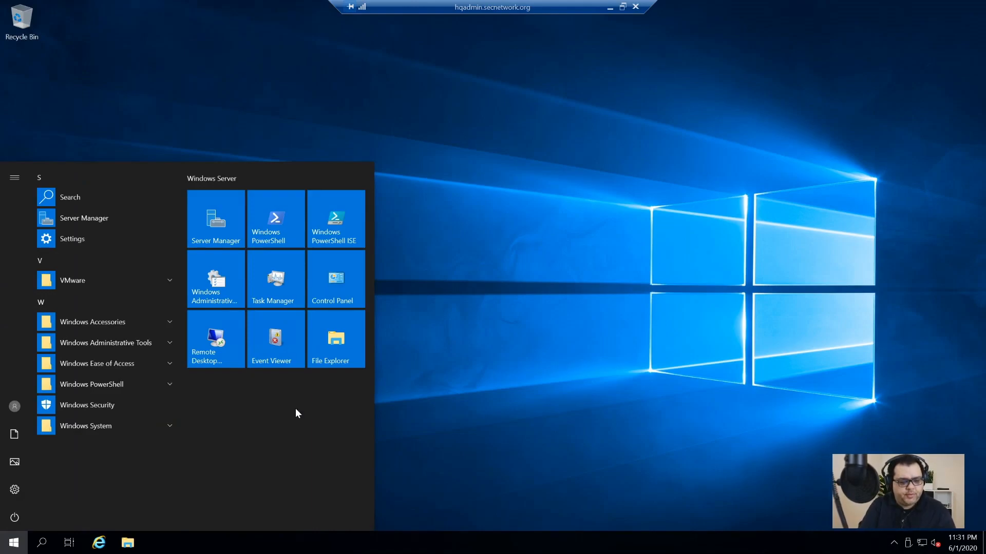
text(this pc)
key(Escape)
key(super)
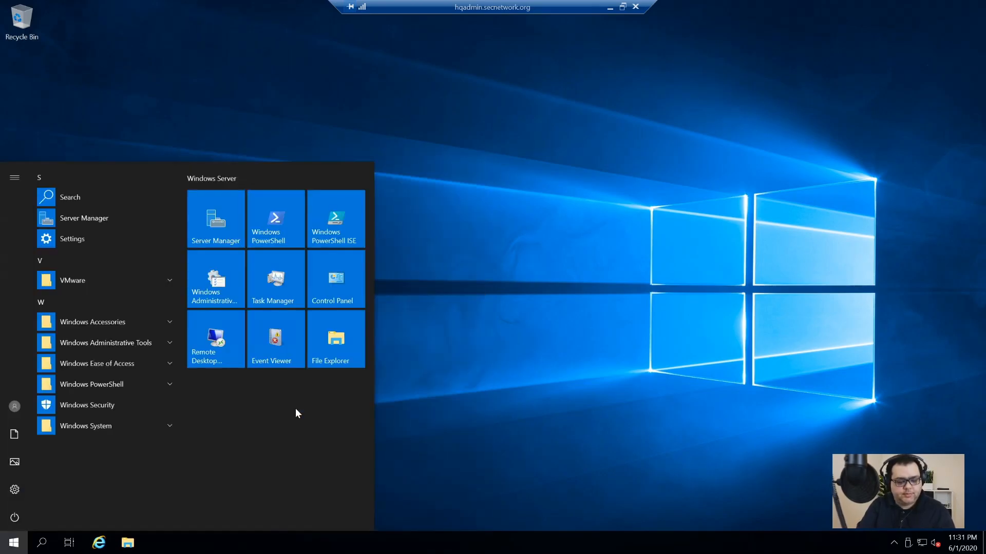
text(this pc)
key(shift+F10)
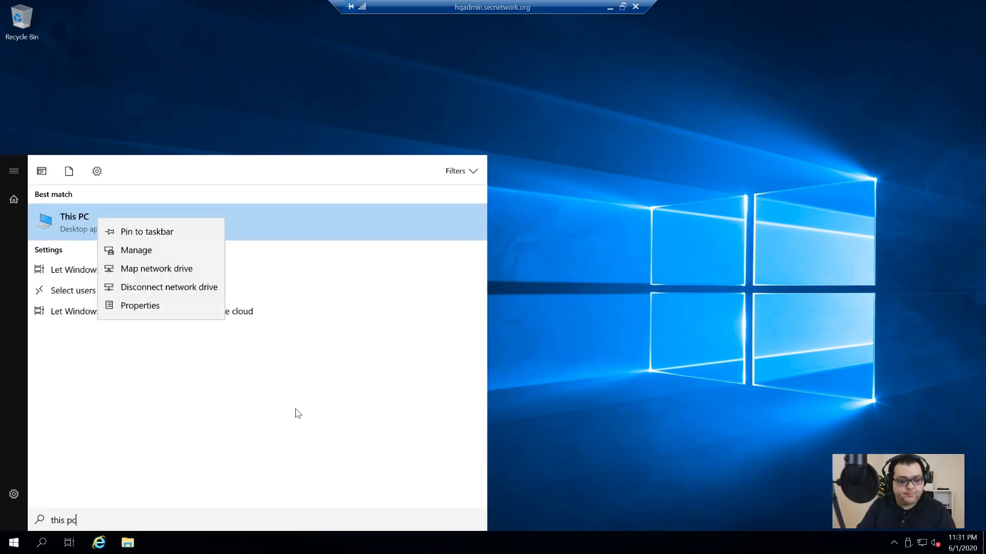
- Open This PC's Properties and view the Windows activation status, which cannot reach activation servers
key(Up)
key(Up)
key(Down)
key(Return)
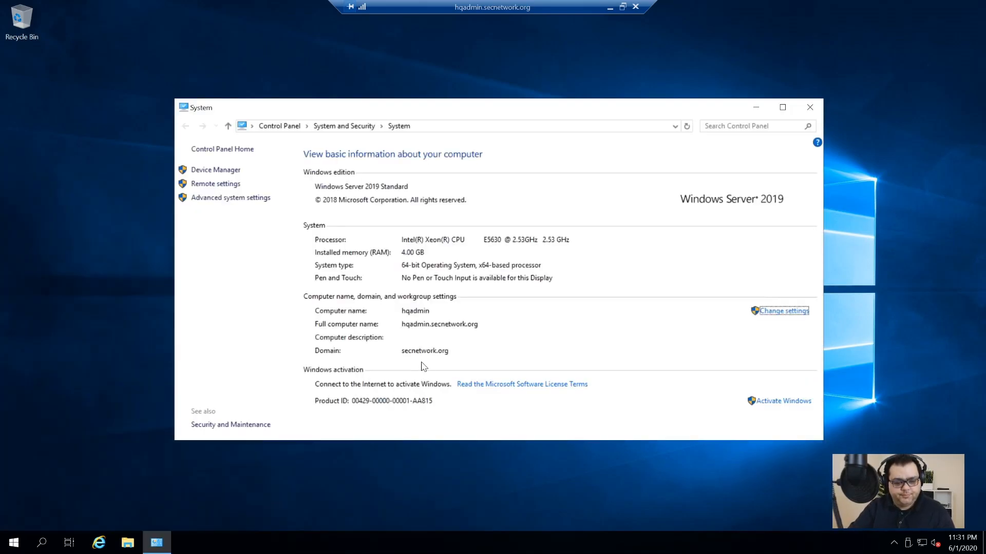
click(769, 404)
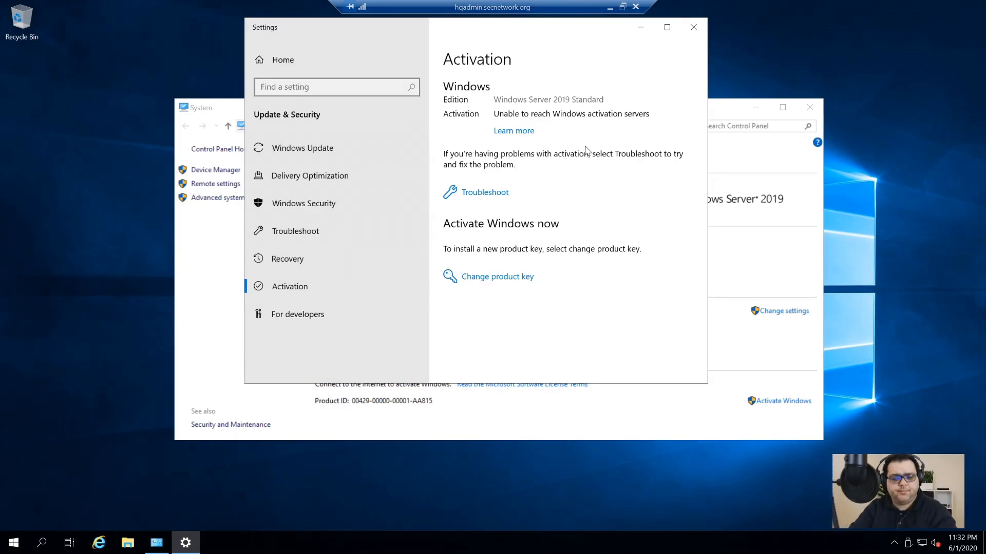
- Paste a new product key and try activation, dismiss the 0x800704cf error, and minimize the session
click(498, 276)
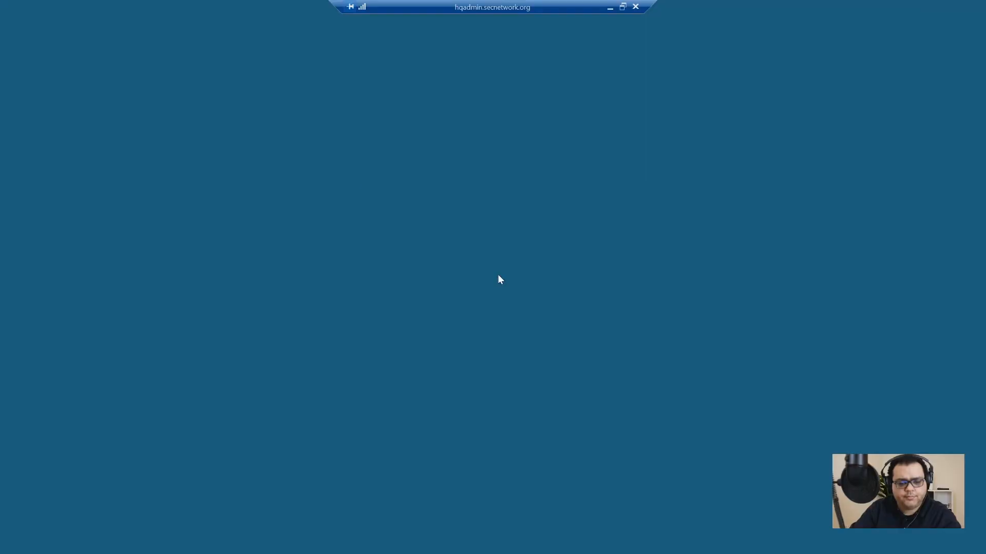
click(429, 345)
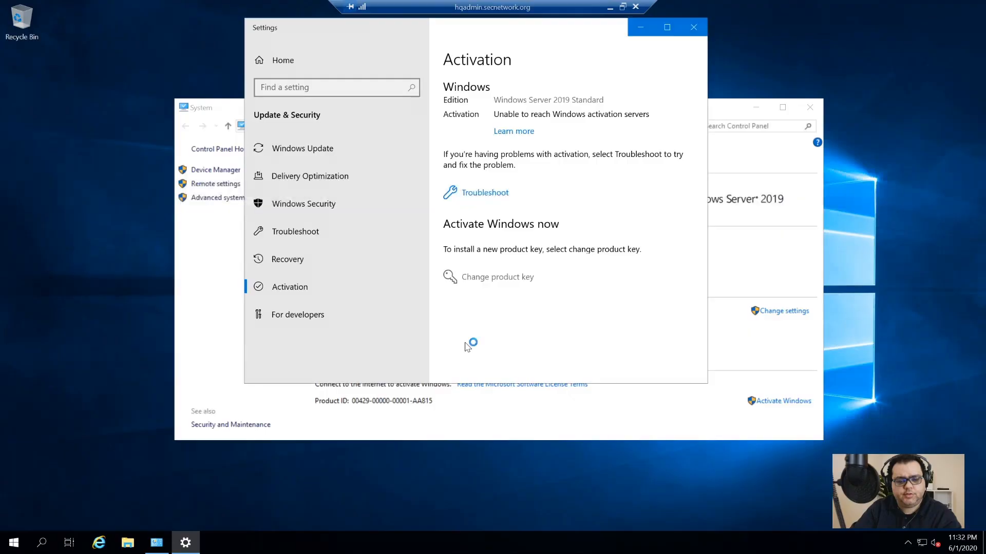
key(ctrl+v)
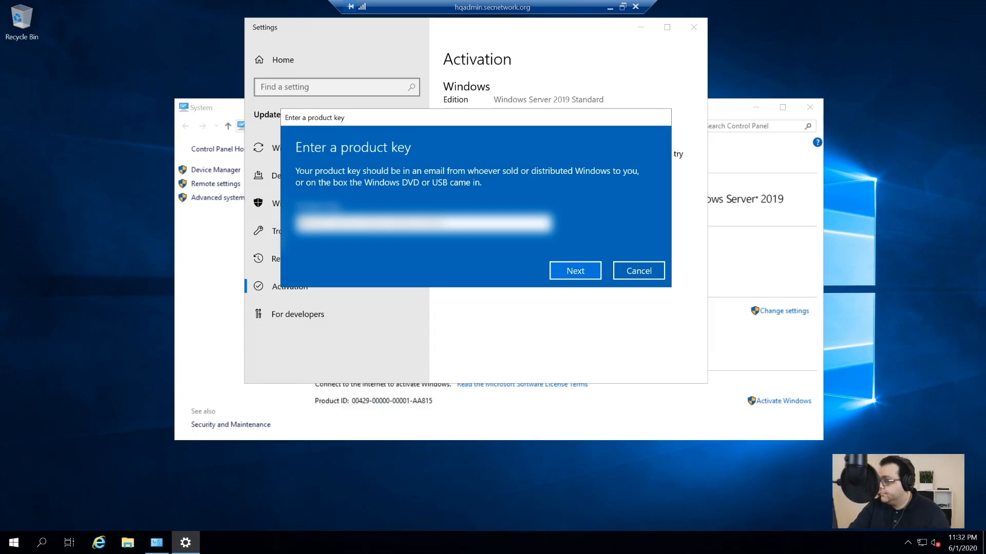
text(X)
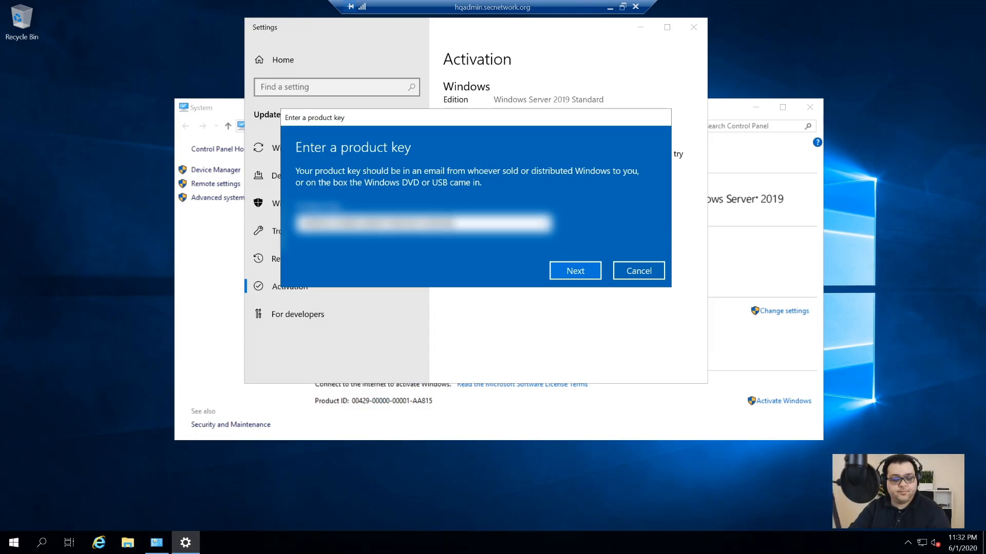
click(571, 271)
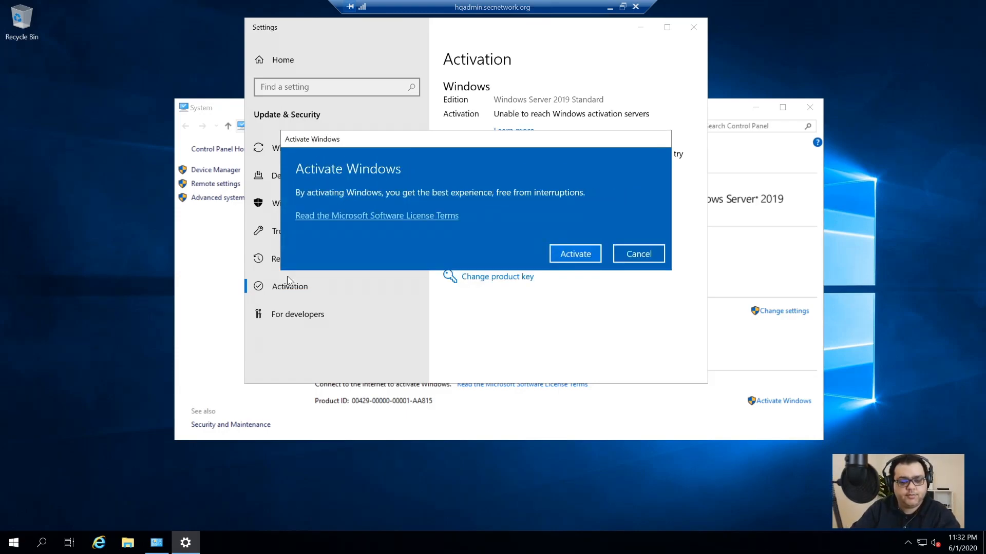
click(575, 253)
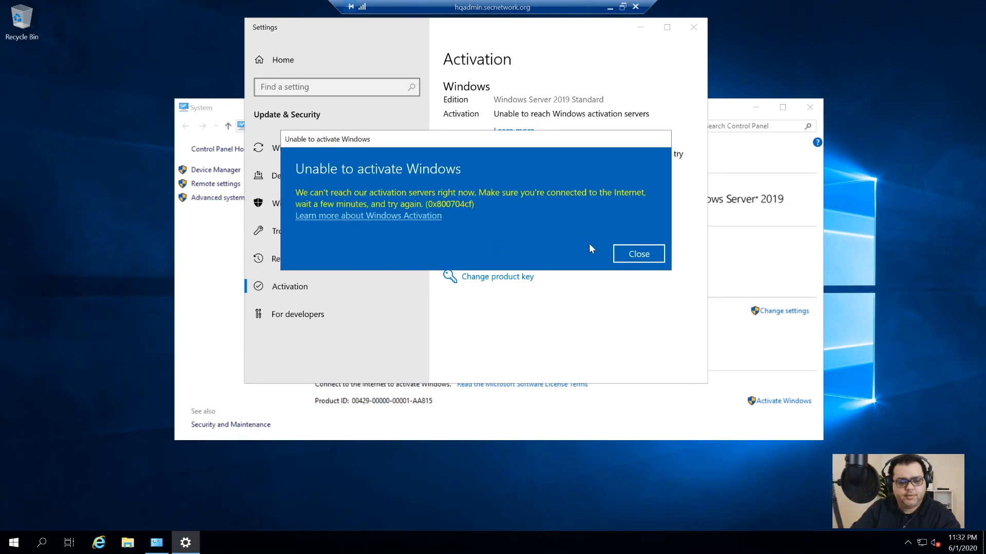
click(632, 259)
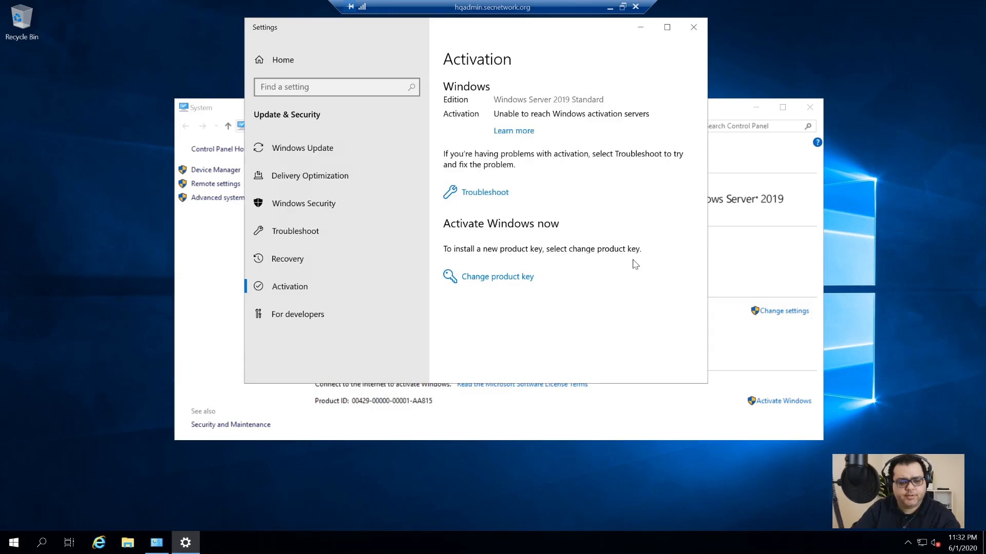
click(610, 7)
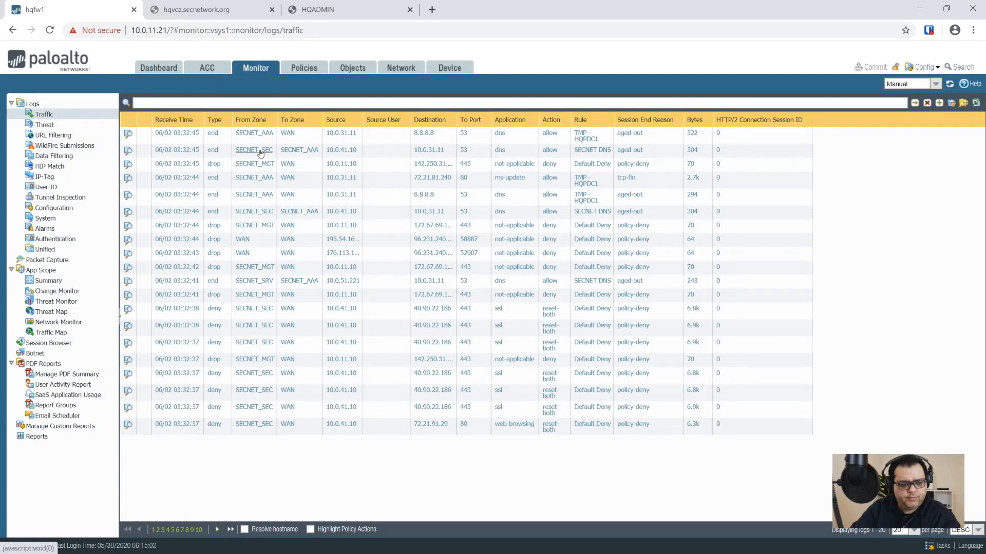
- Filter the traffic log to SECNET_SEC → WAN and inspect the denied ocsp, ms-update and ssl entries
click(256, 150)
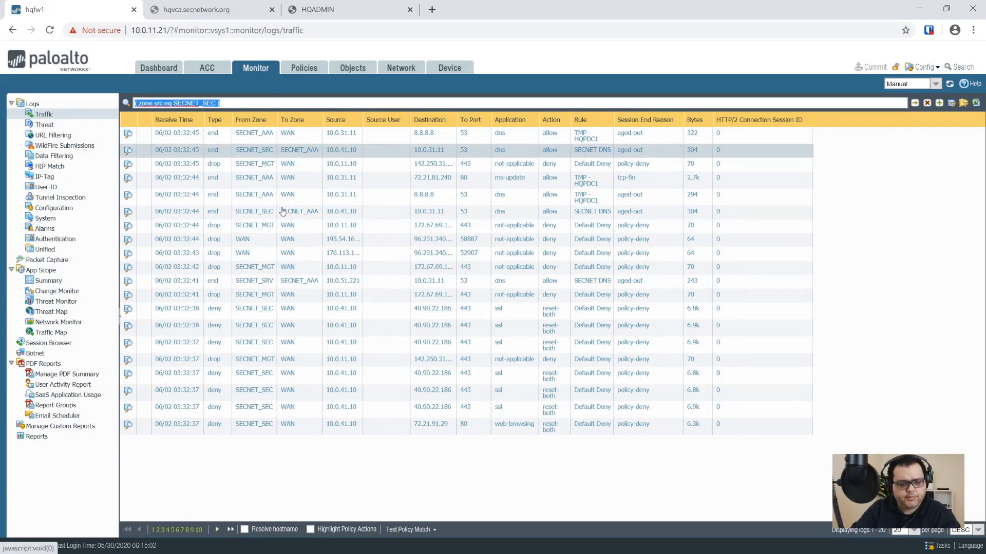
click(287, 179)
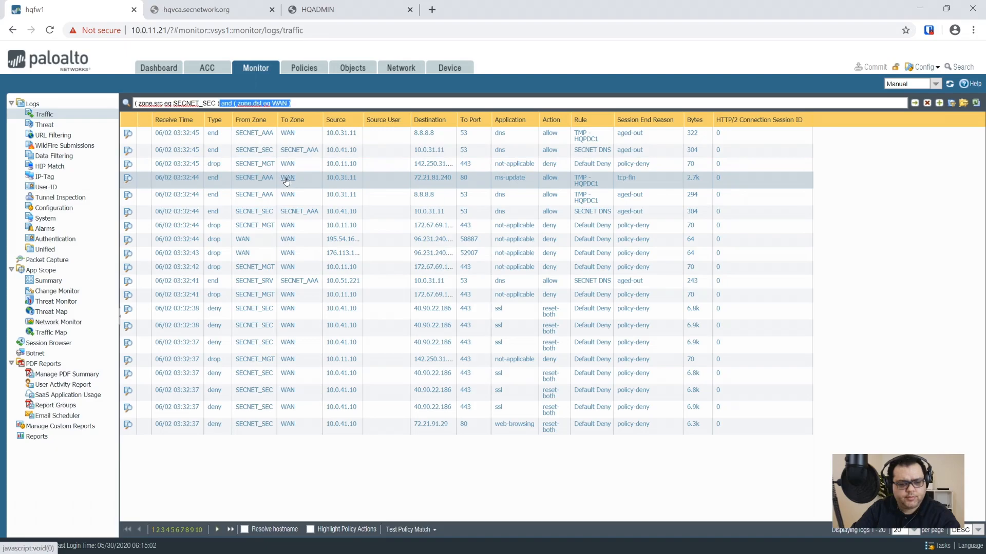
click(915, 103)
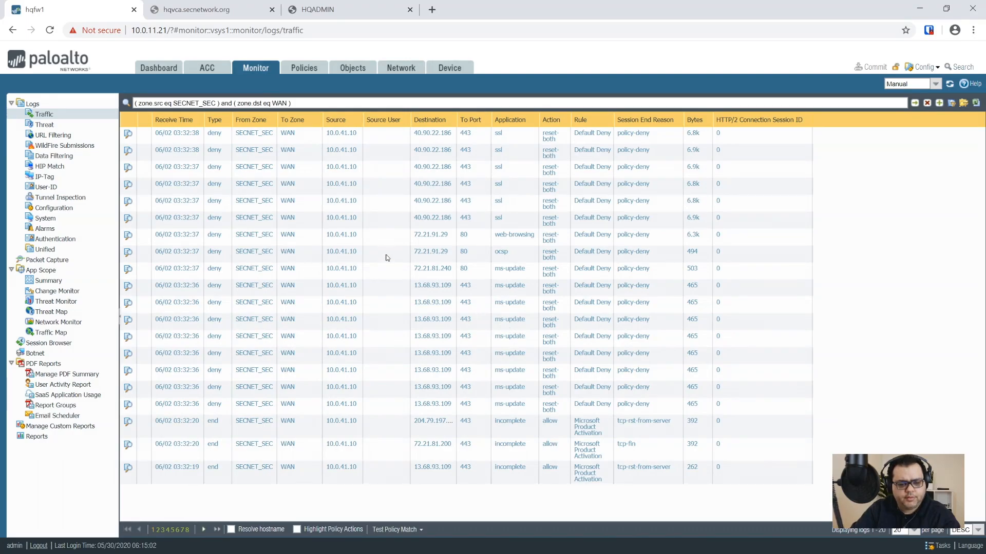
click(408, 258)
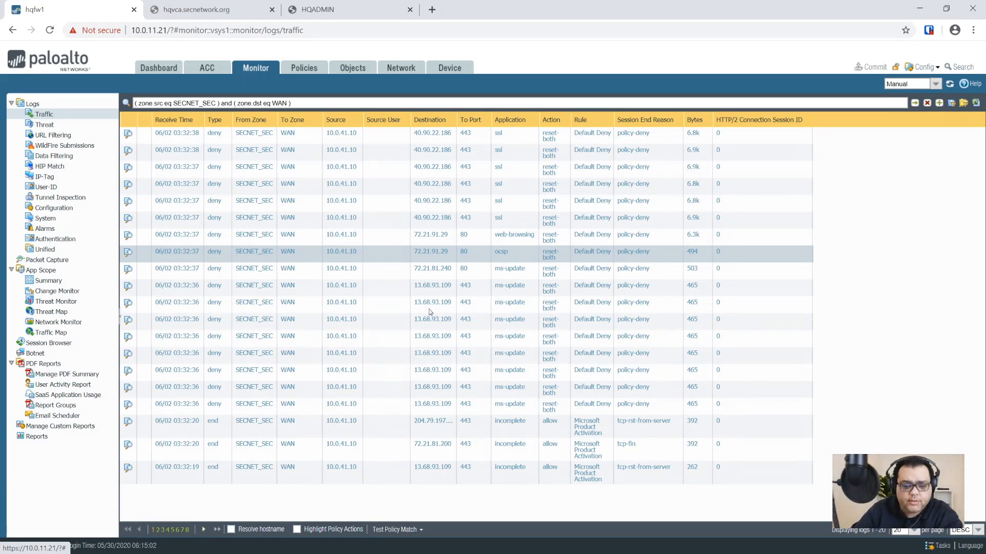
click(381, 411)
click(381, 292)
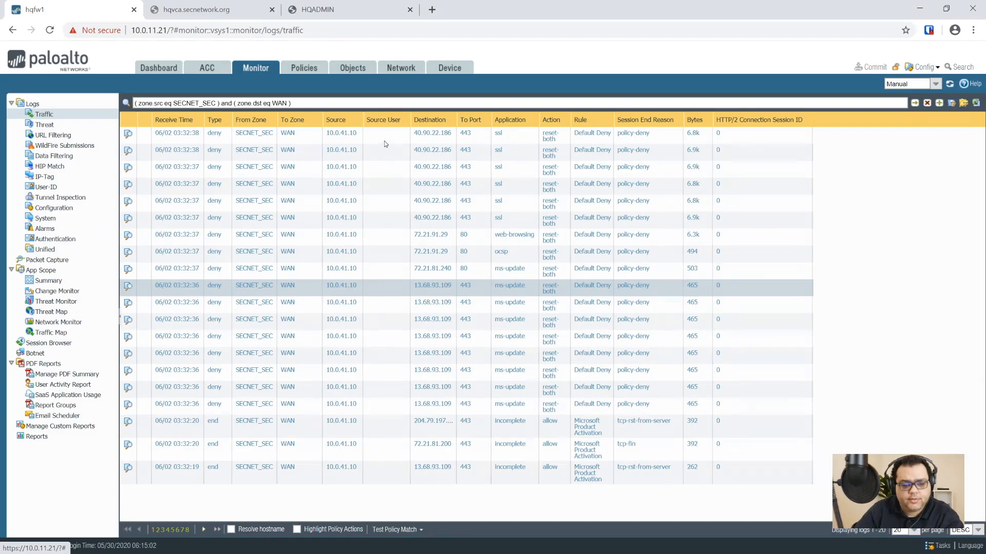
click(384, 140)
click(386, 217)
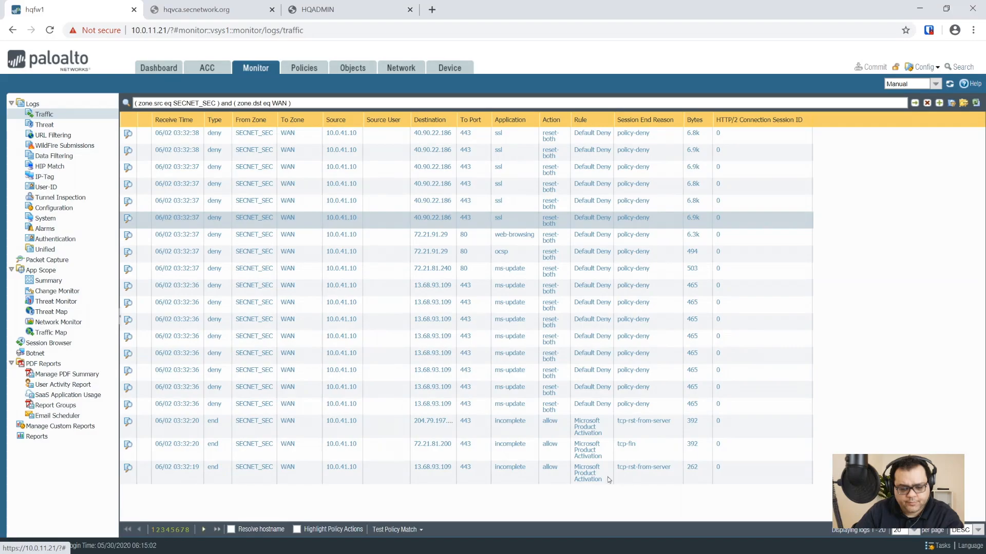
- Fit the log columns to one line per row and refresh the traffic log
click(610, 121)
click(639, 154)
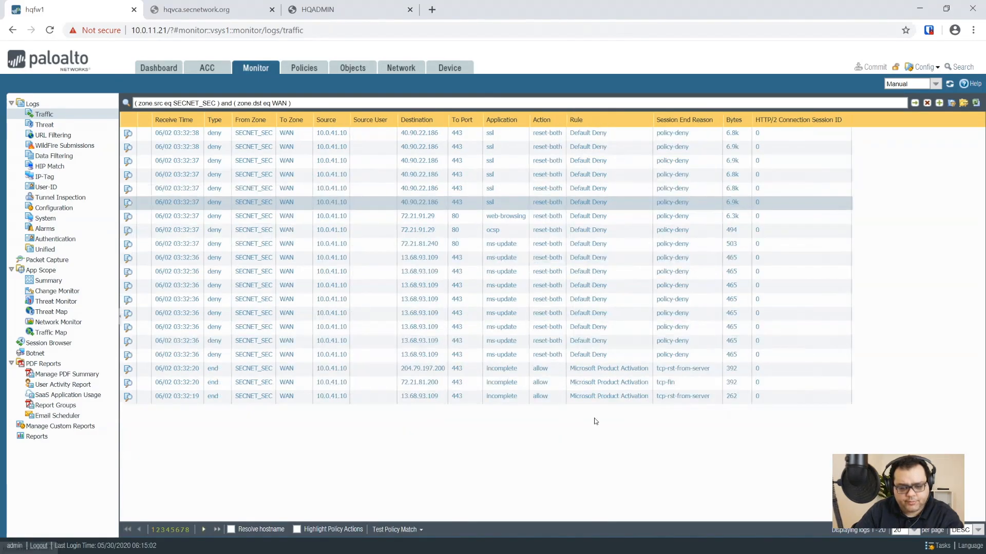
click(949, 84)
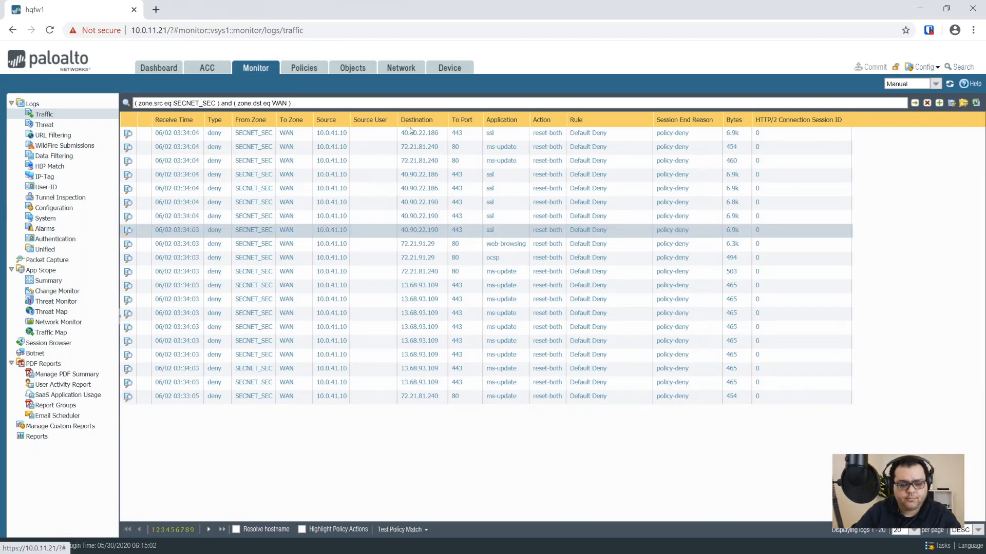
click(329, 69)
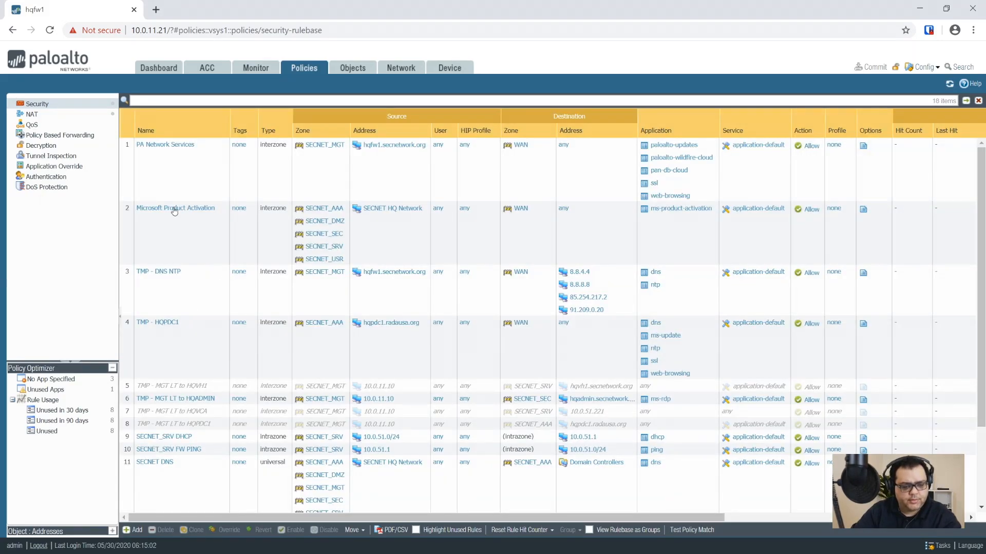
- Add the computer-and-internet-info URL category to the Microsoft Product Activation rule
click(174, 214)
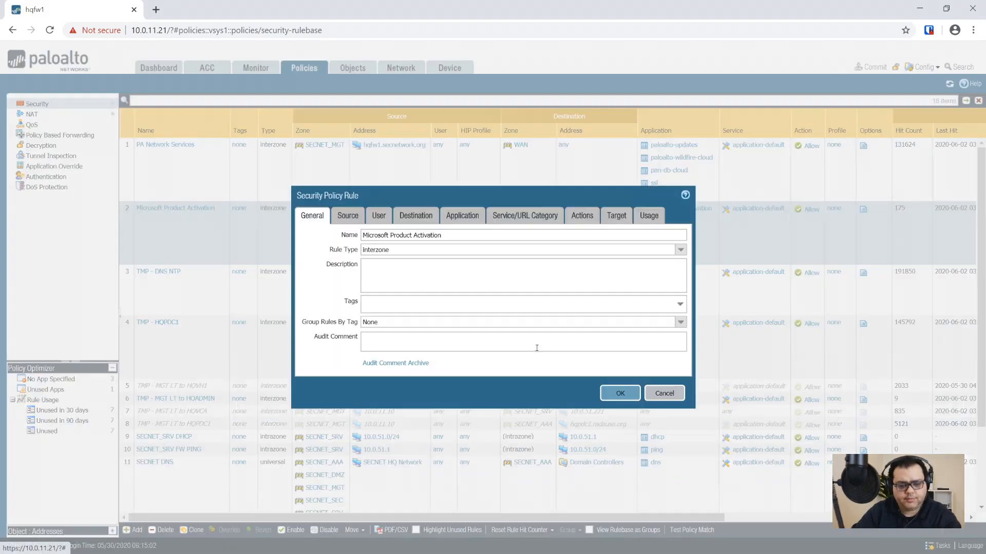
click(515, 217)
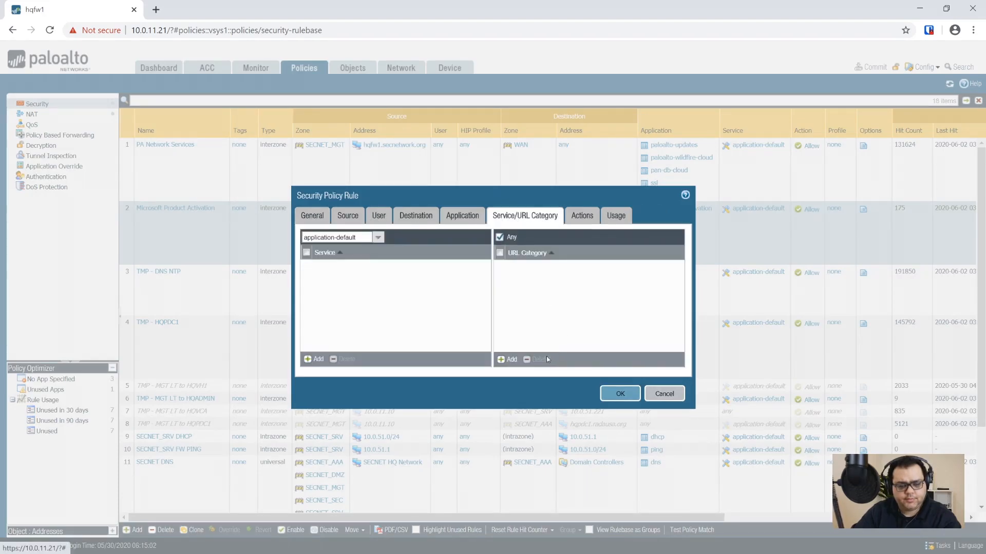
click(507, 359)
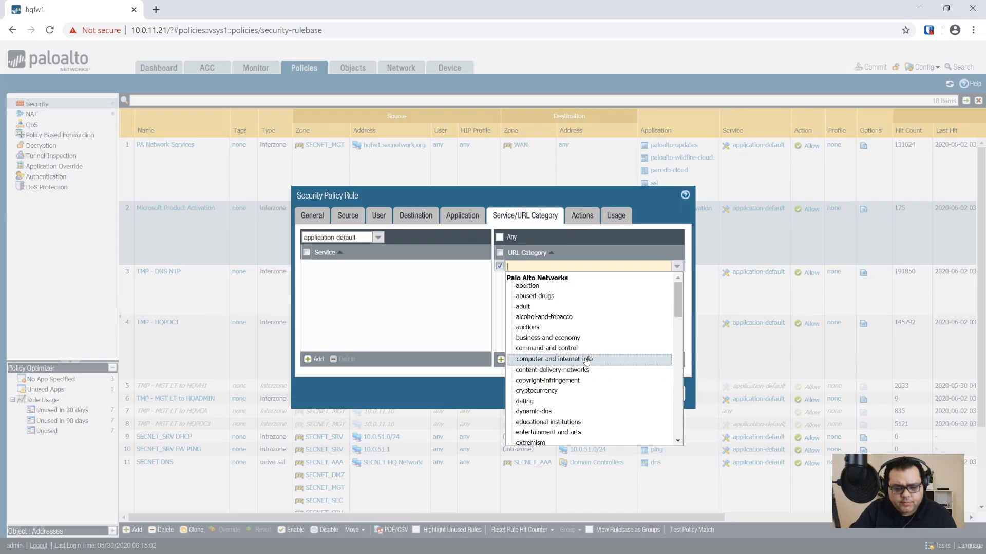
click(545, 360)
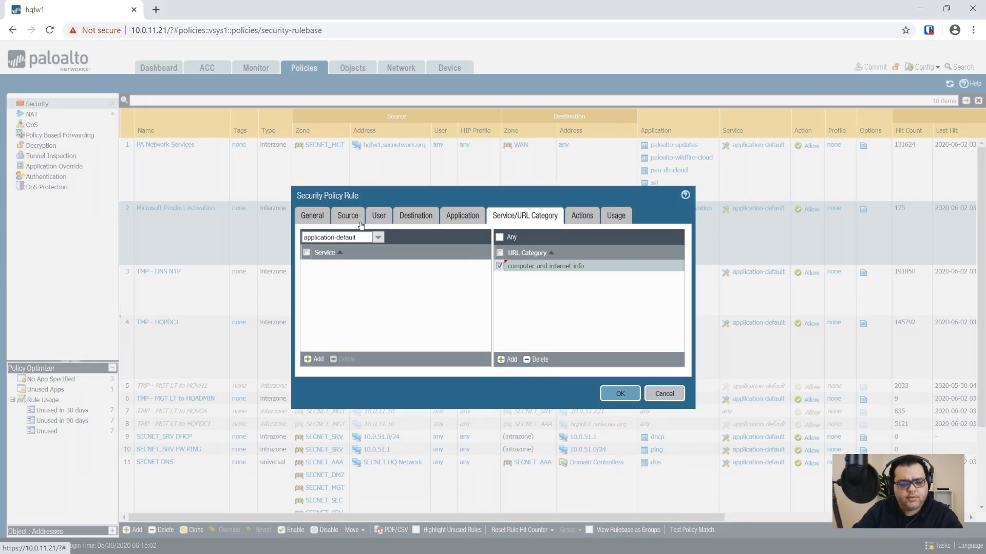
- Add ssl and web-browsing as allowed applications and save the rule
click(450, 216)
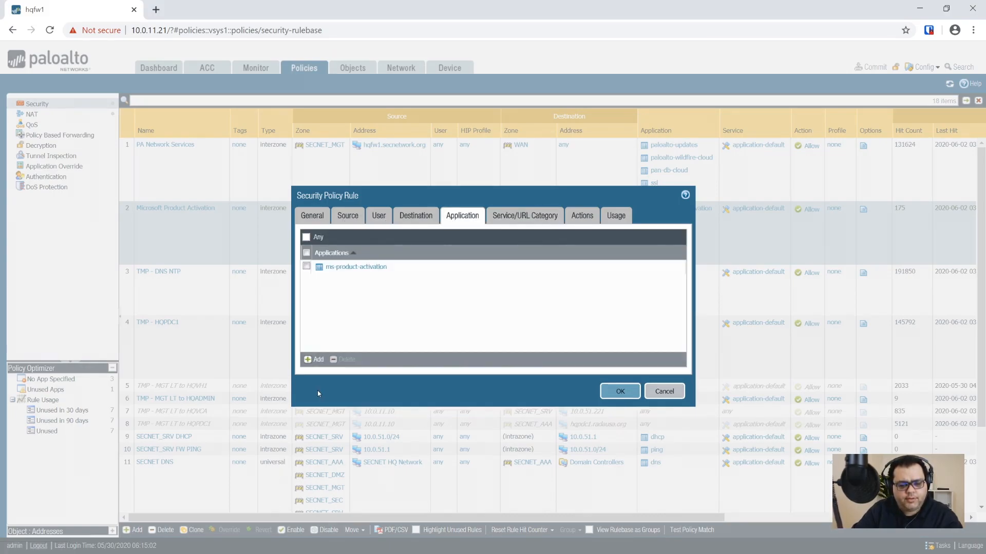
click(310, 361)
text(ssl)
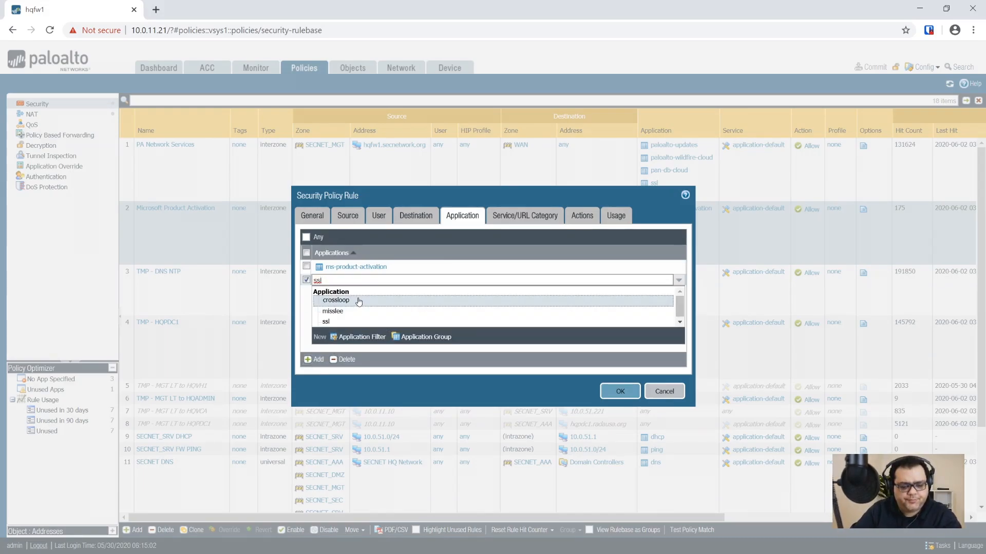
click(339, 318)
click(305, 364)
text(web)
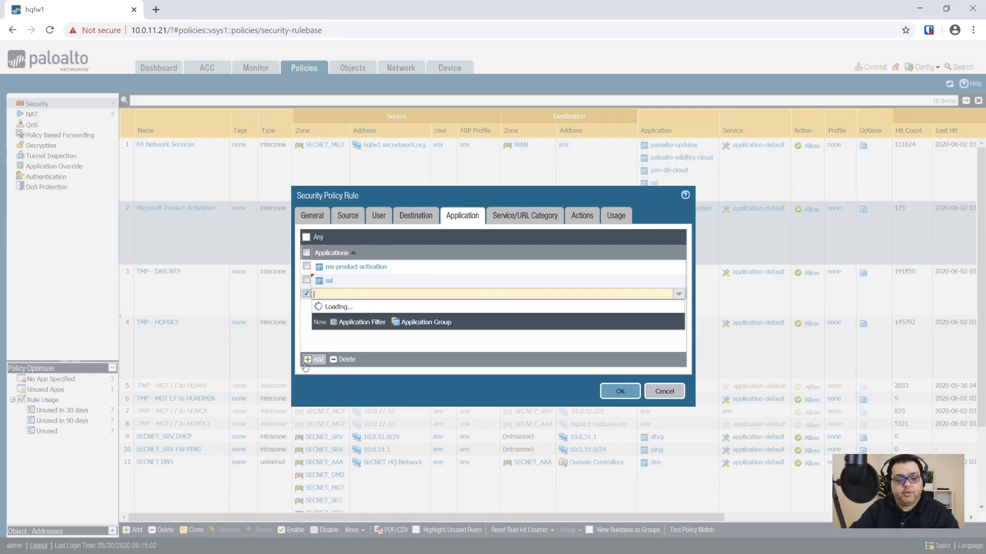
text(-bro)
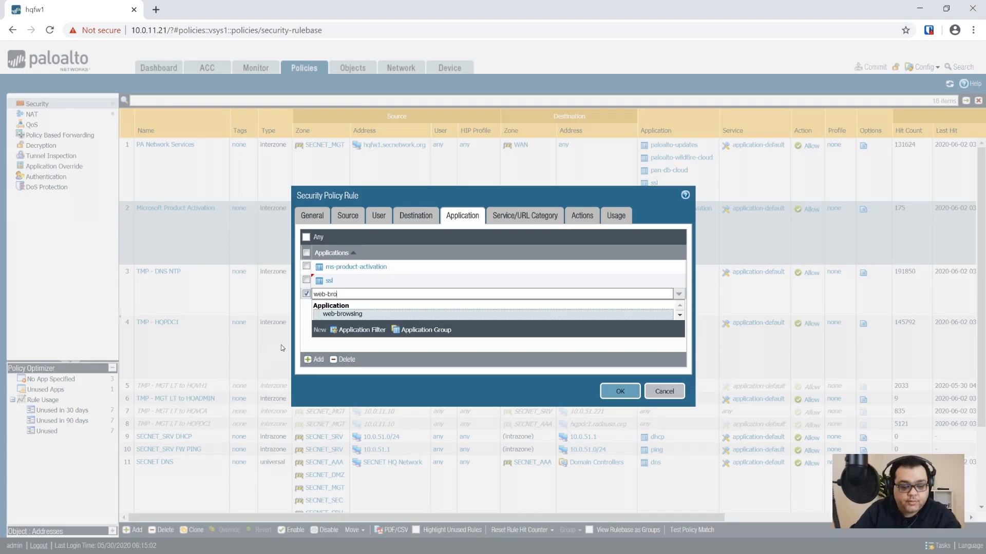
click(334, 315)
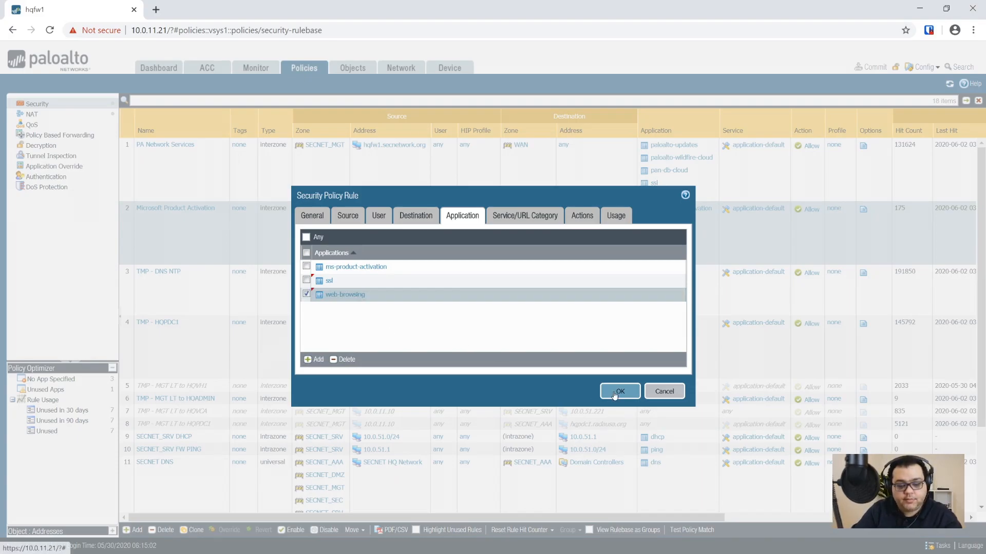
click(615, 391)
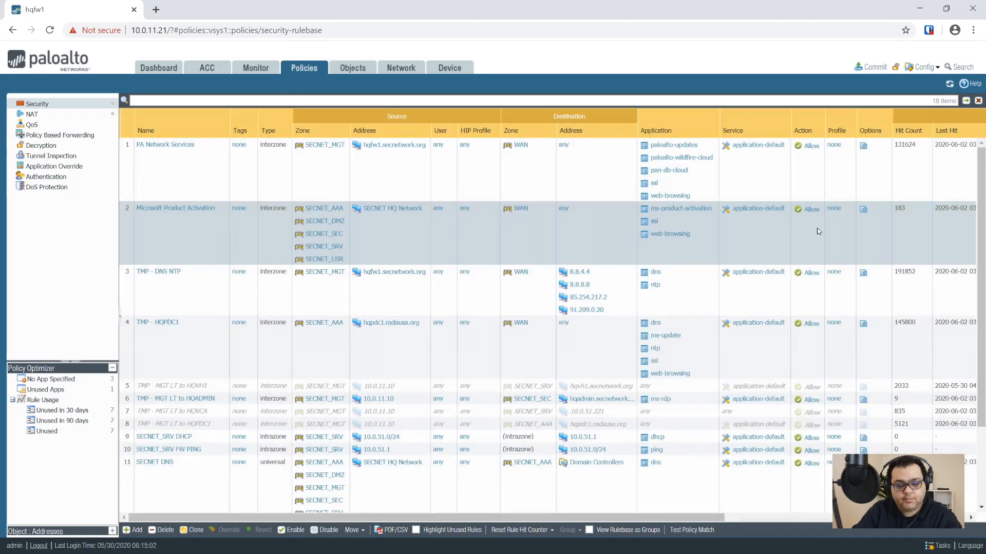
click(873, 67)
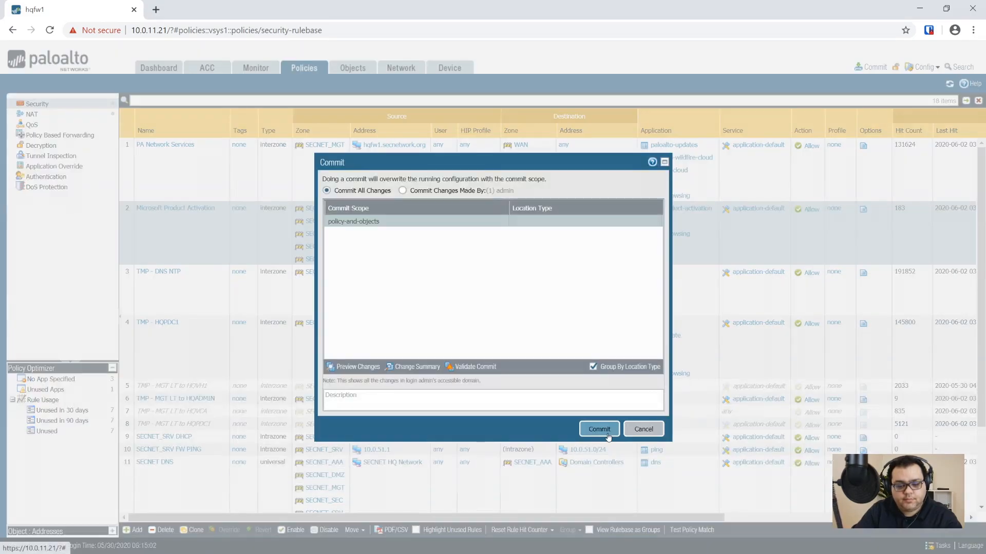
- Commit the configuration, close the commit status, refresh the traffic log, and return to the server
click(607, 435)
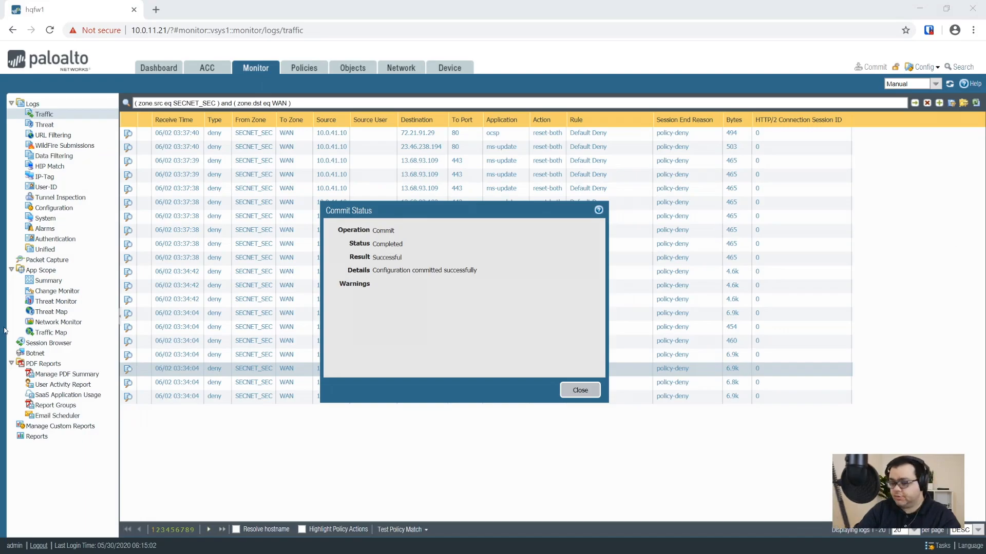
click(578, 389)
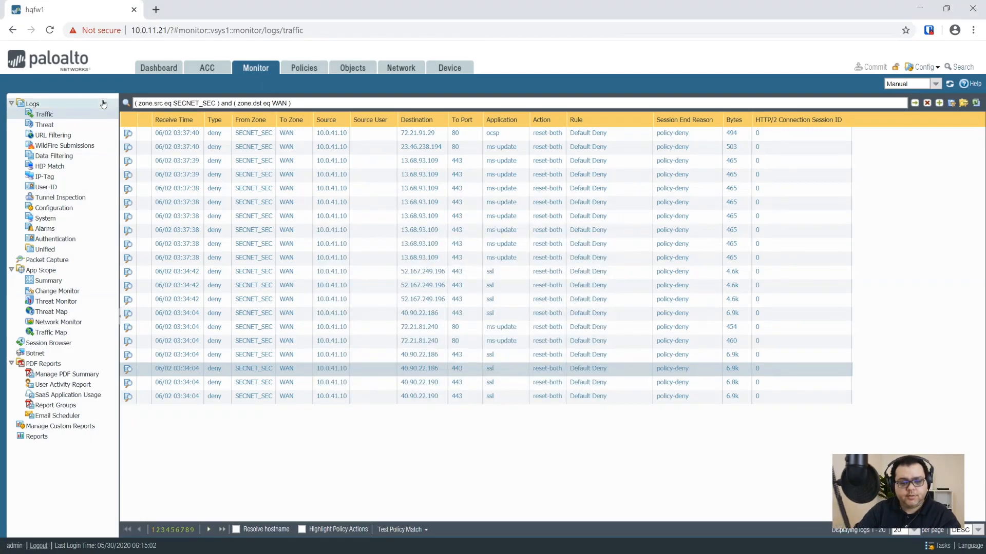
click(949, 84)
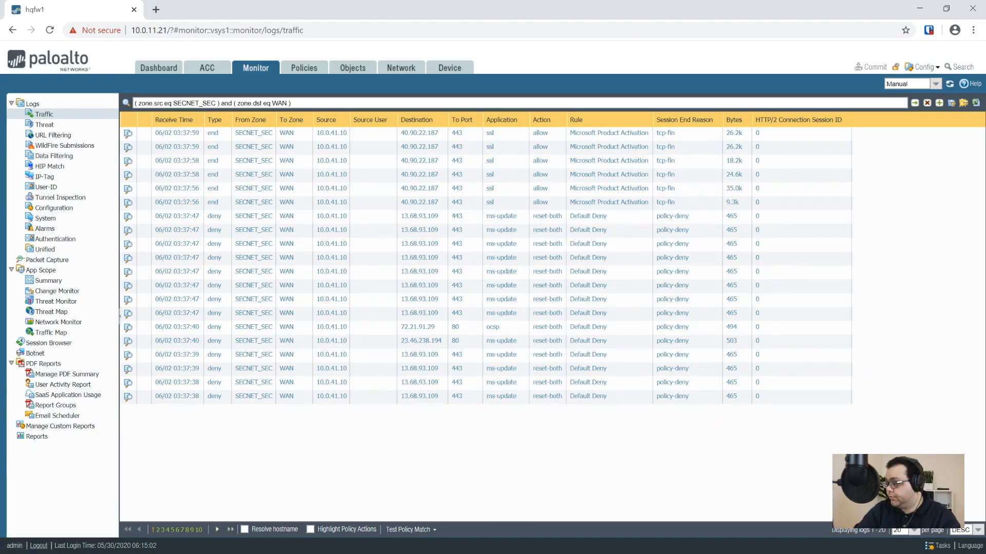
key(alt+Tab)
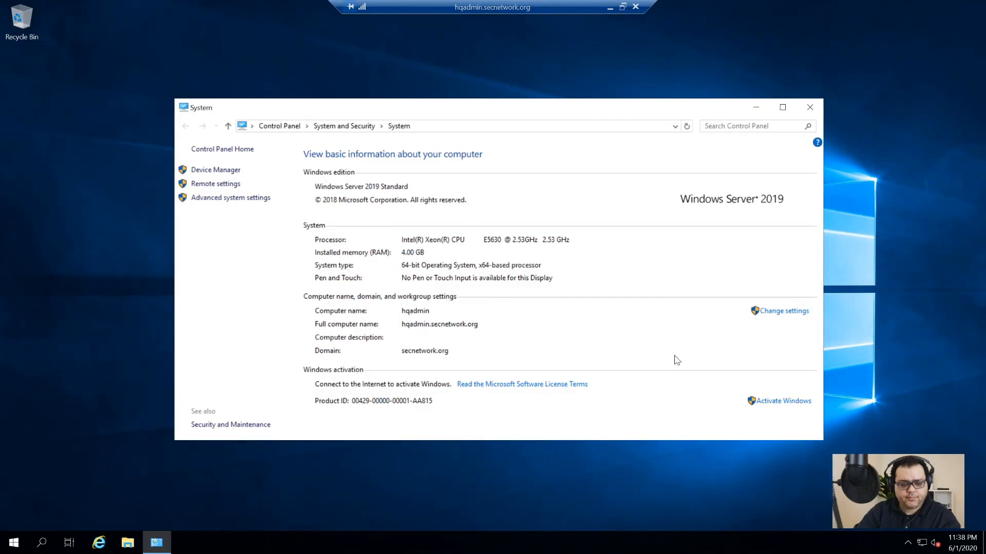
- Activate hqadmin's Windows with the pasted product key, then close the activation Settings window
click(774, 401)
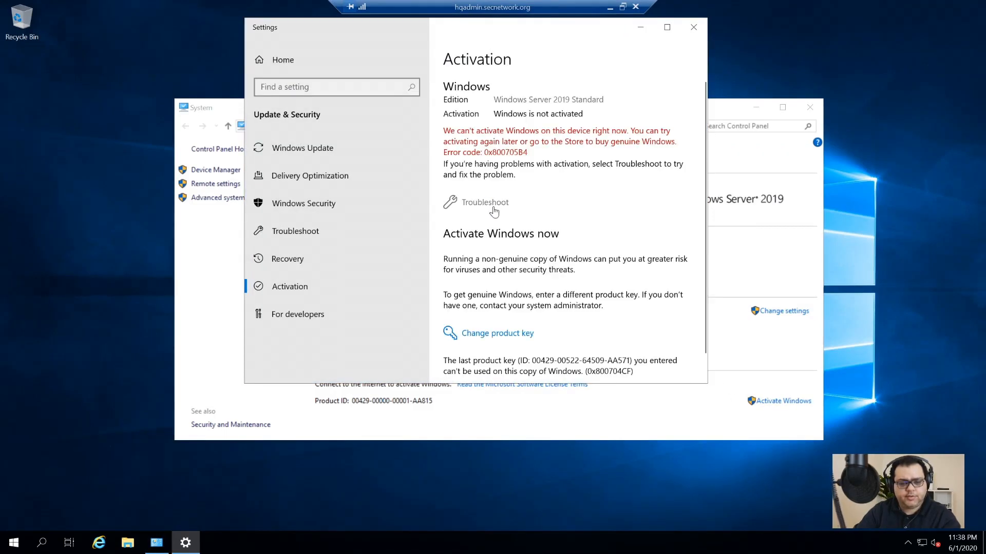
click(511, 332)
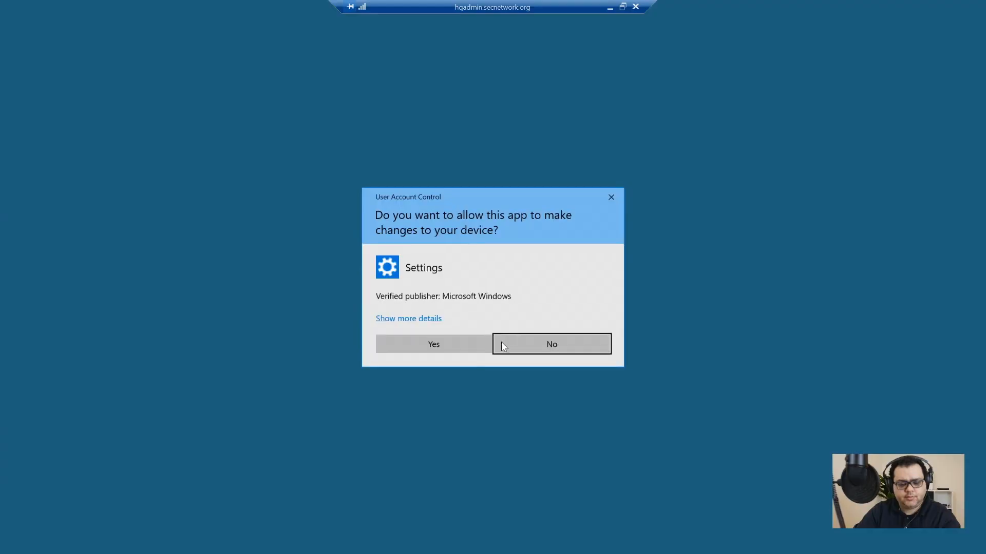
click(529, 347)
scroll(528, 354, down, 1)
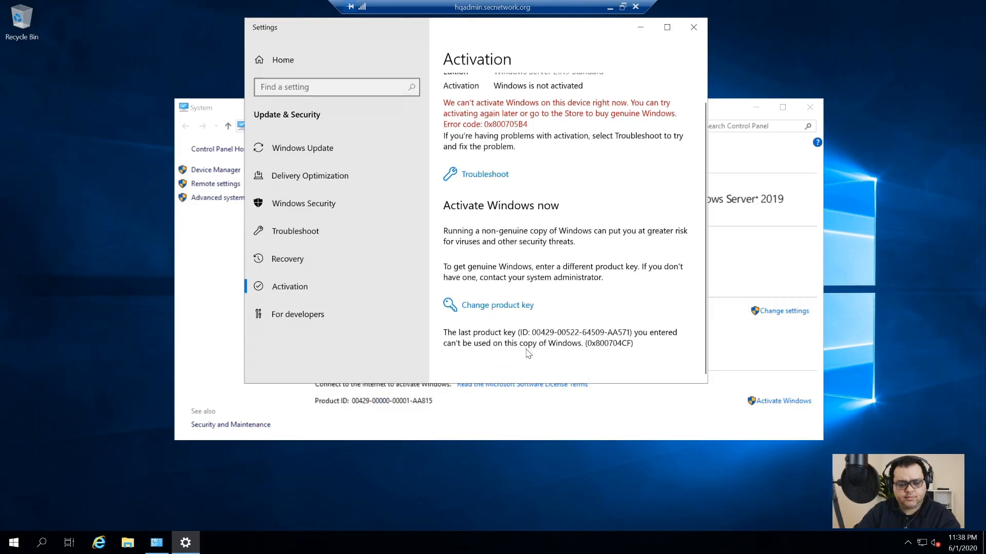
click(510, 306)
click(456, 347)
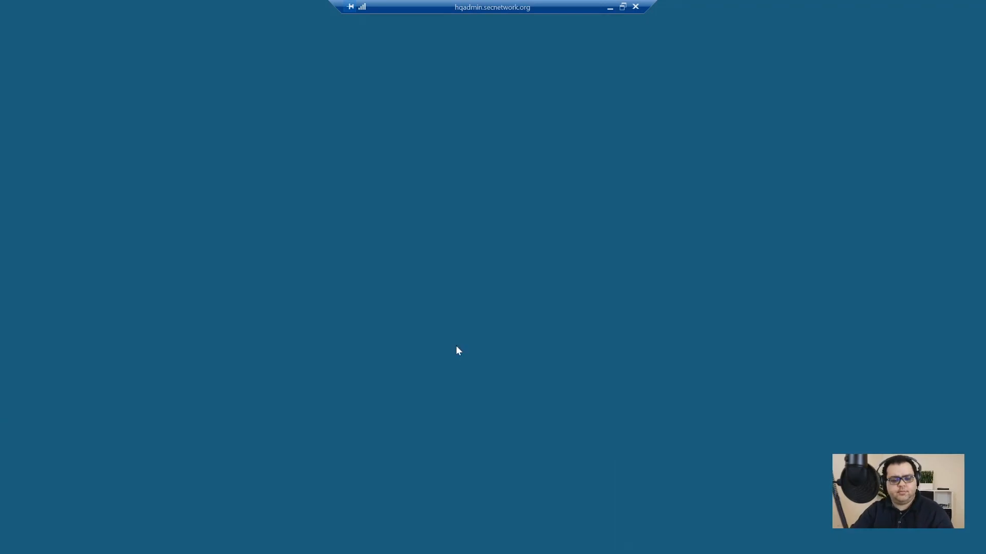
key(ctrl+v)
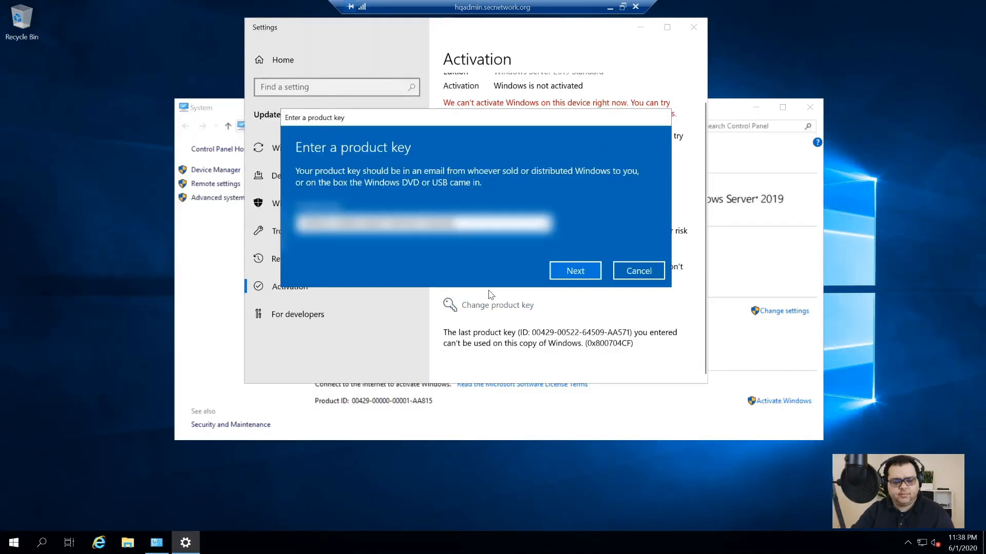
click(572, 272)
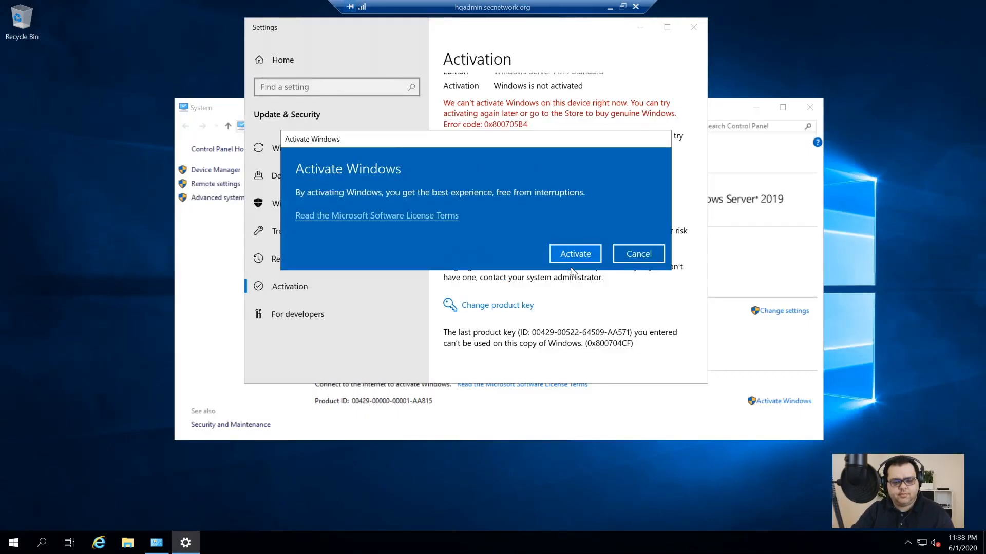
click(575, 254)
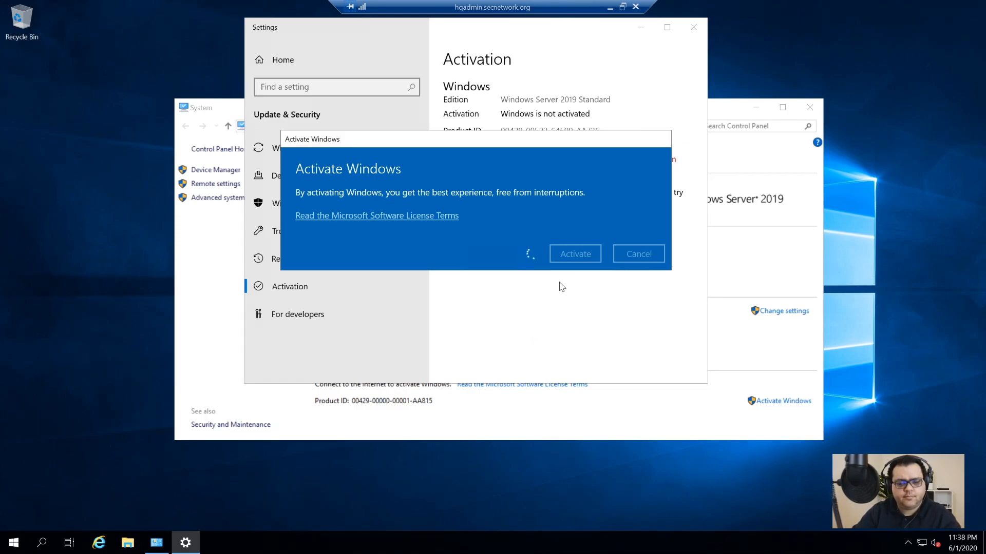
click(651, 245)
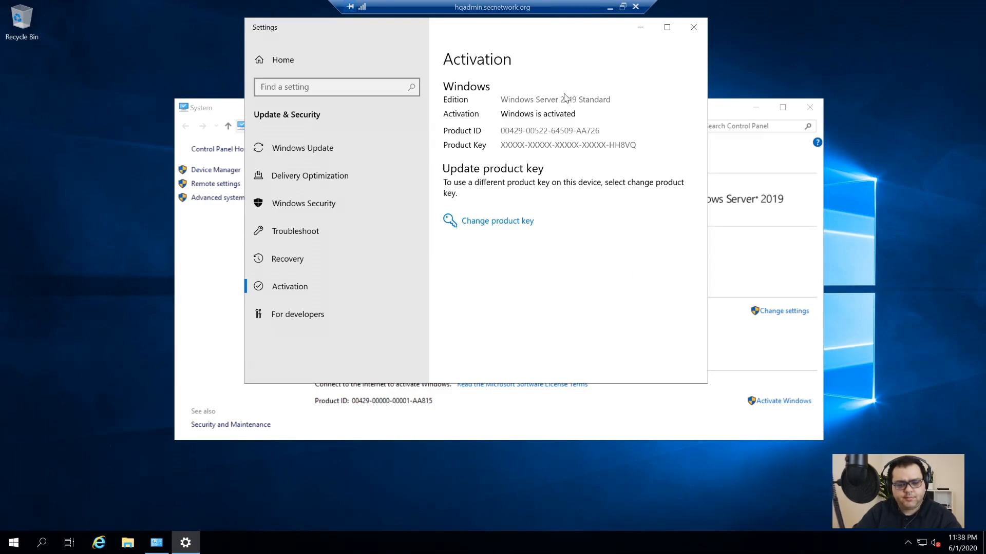
click(694, 26)
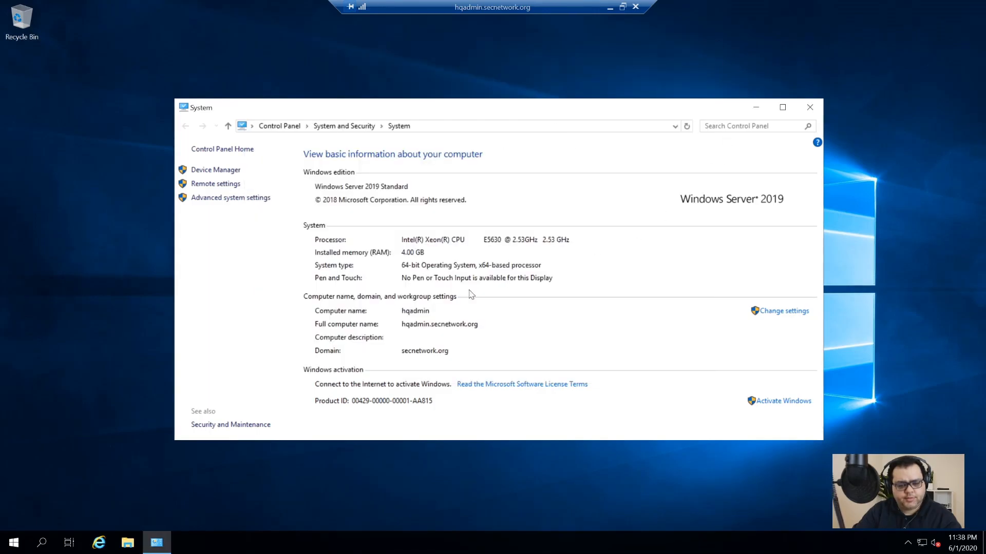
- Close System and connect via mstsc to hqpdc1.secnetwork.org with the admin account password
click(811, 107)
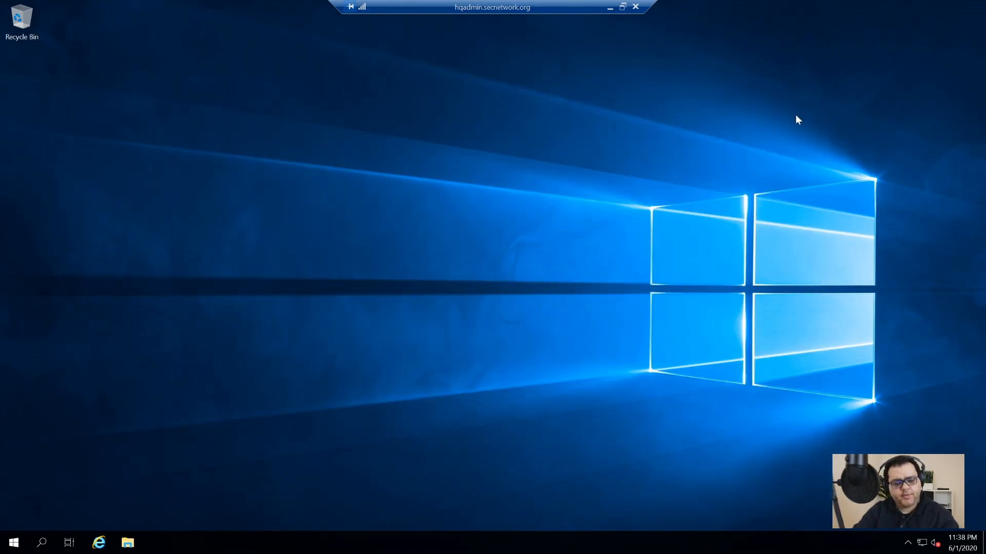
key(super+r)
text(mstsc)
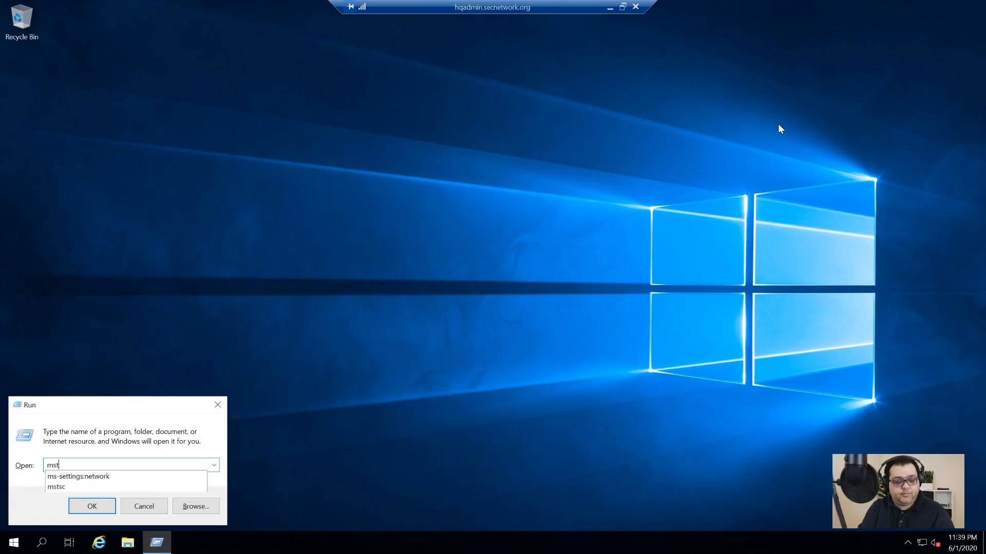
key(Return)
text(hqpdc1.secnetwork.org)
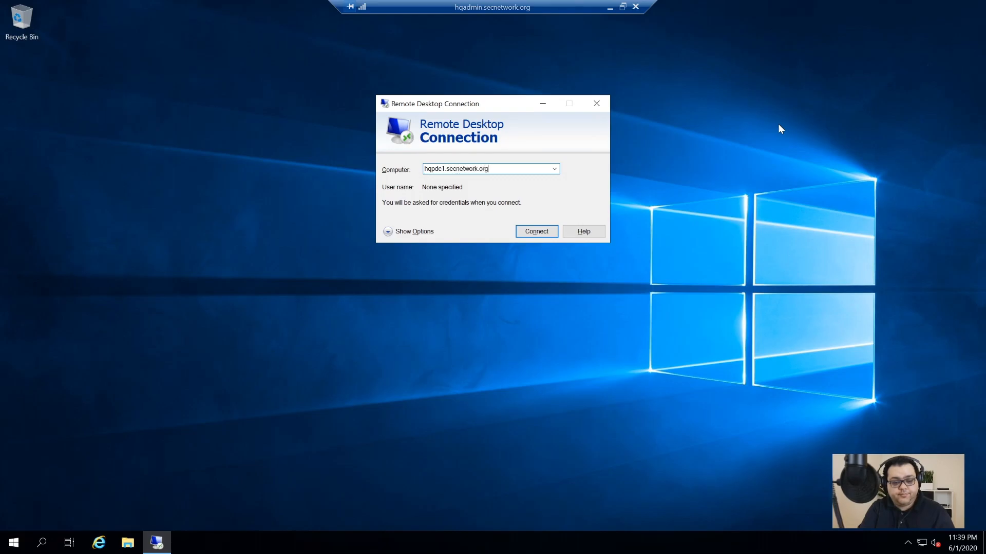
key(Return)
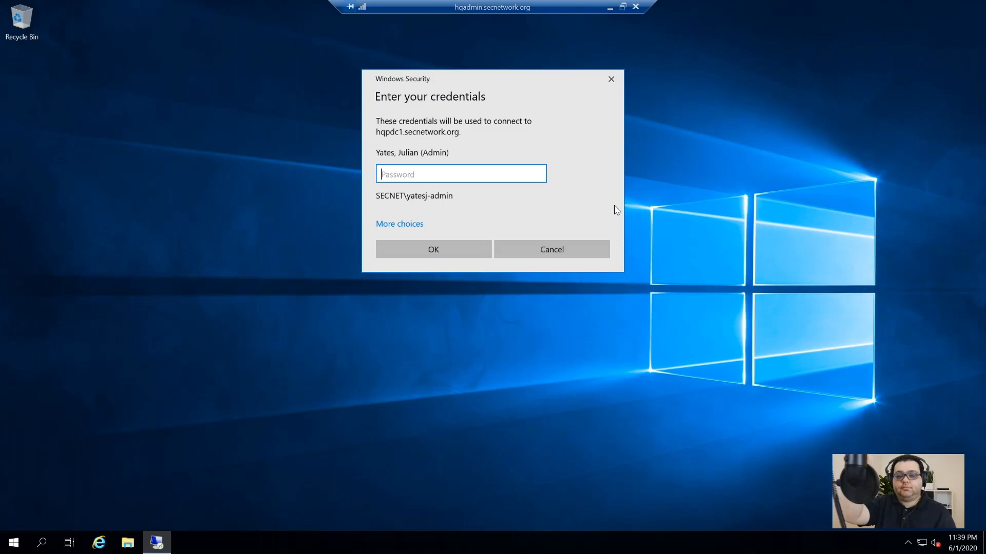
text(••••••••••••••)
key(Return)
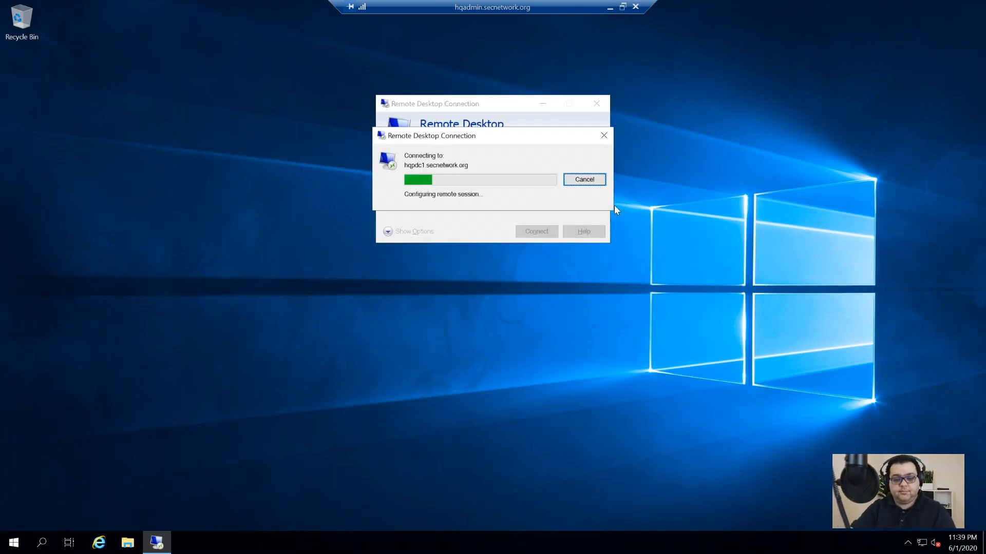
- Acknowledge the domain policy and last sign-in notices and open the shutdown reason list
key(Return)
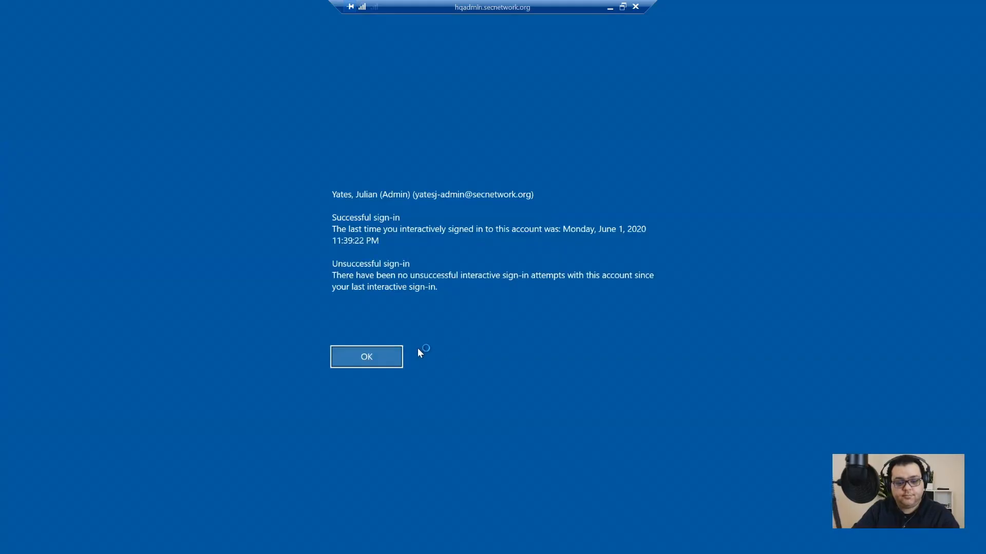
click(373, 362)
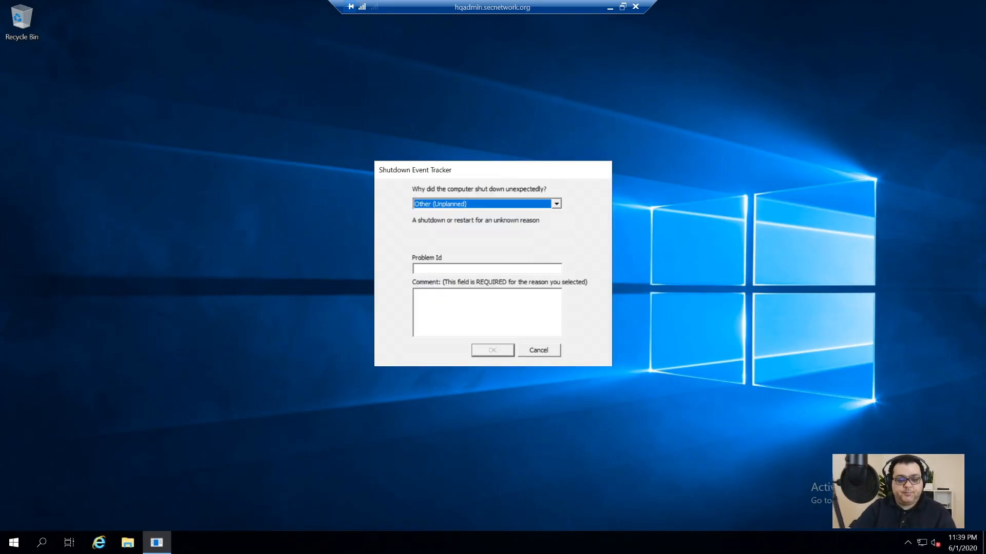
click(531, 204)
- Dismiss the unexpected shutdown prompt and open This PC's system properties from a Start search
scroll(491, 246, down, 1)
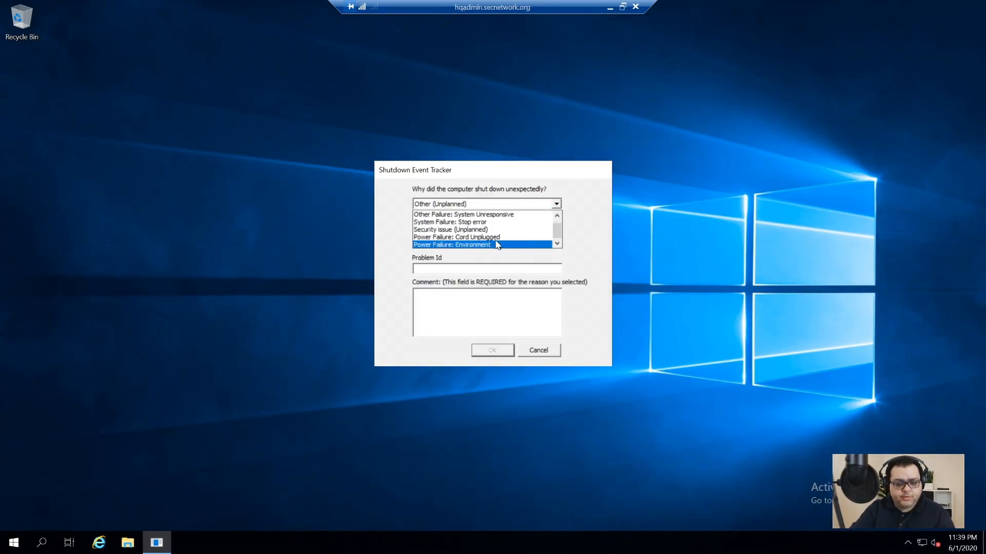
click(503, 351)
click(503, 351)
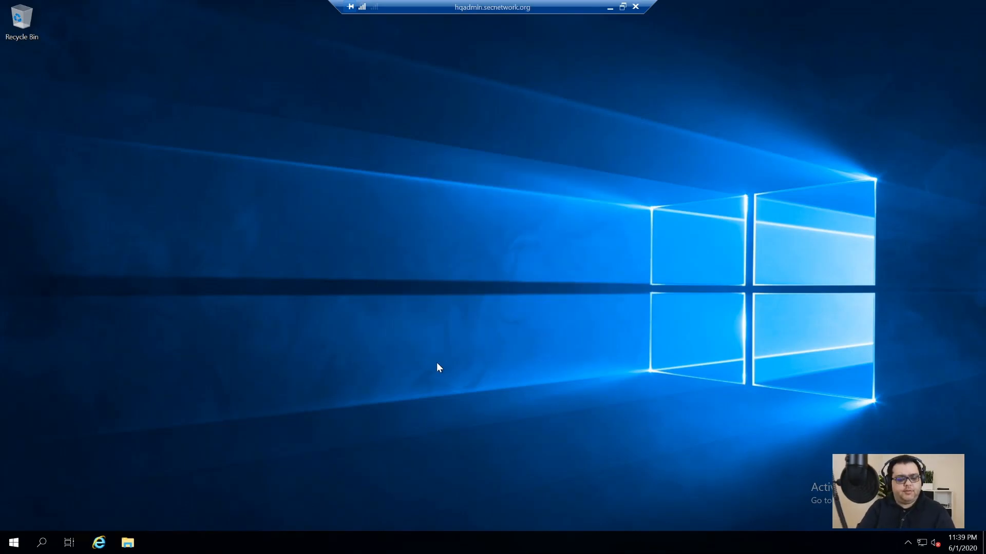
key(super)
text(this pc)
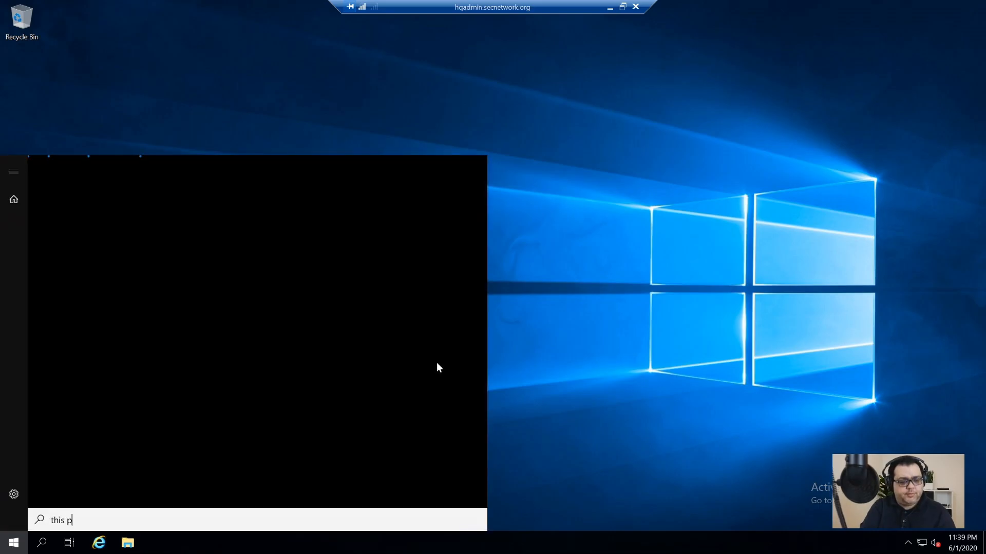
key(BackSpace)
key(BackSpace)
key(BackSpace)
key(BackSpace)
key(BackSpace)
key(BackSpace)
key(BackSpace)
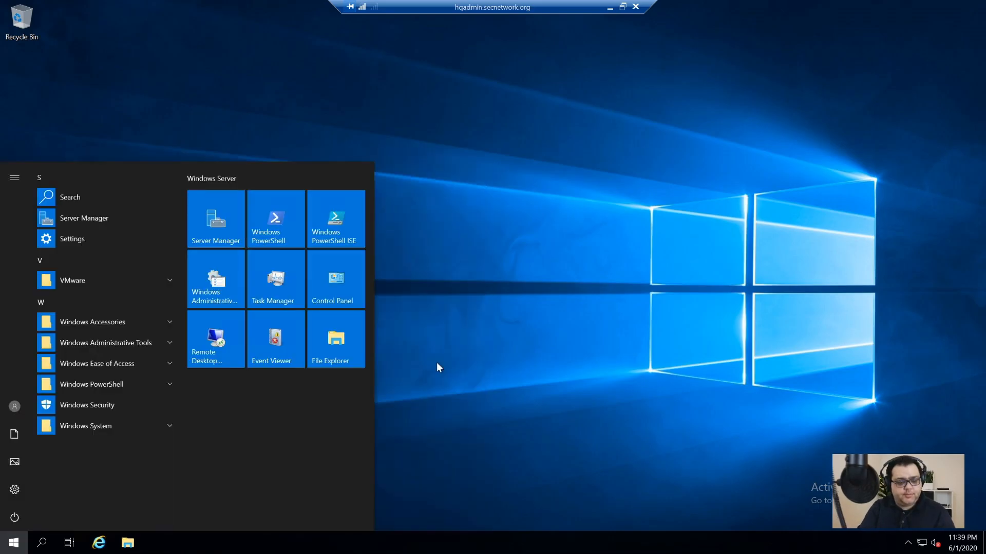
text(this pc)
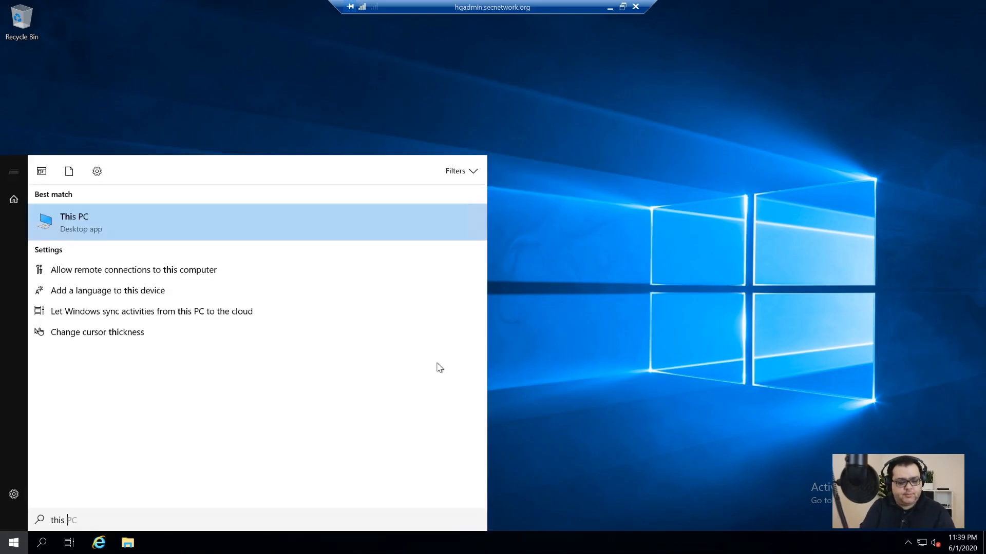
key(shift+F10)
key(Up)
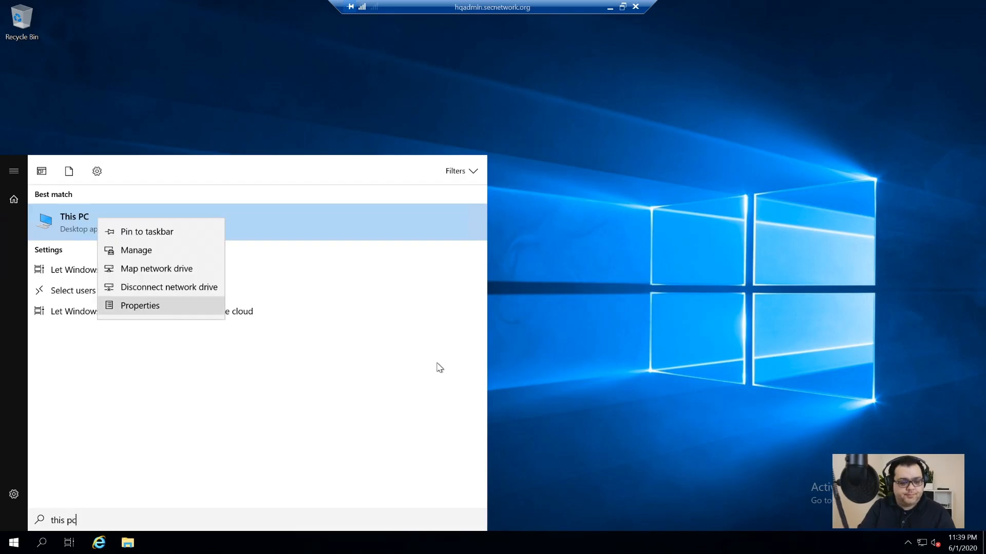
key(Return)
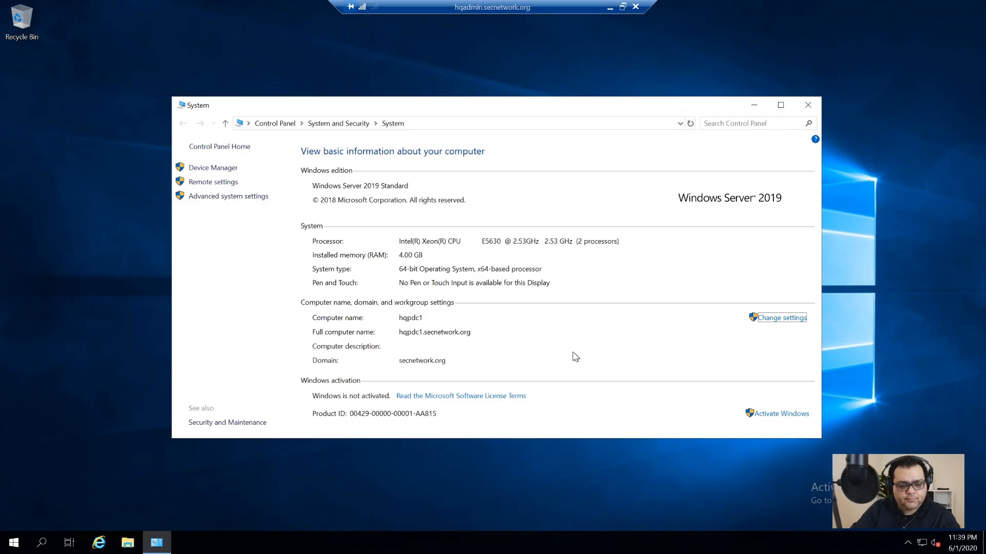
- Activate hqpdc1's Windows with the pasted product key and close the success message
click(778, 415)
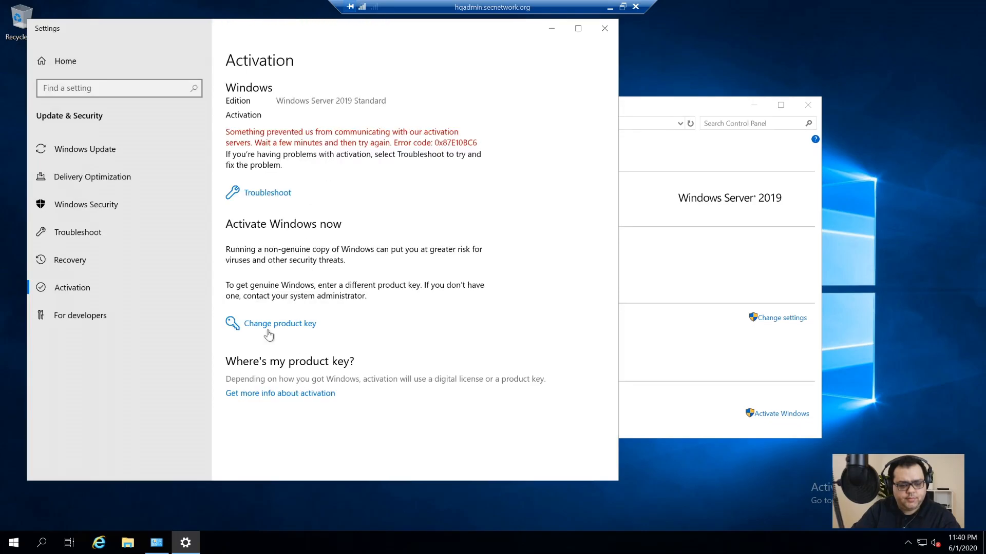
click(264, 331)
click(431, 342)
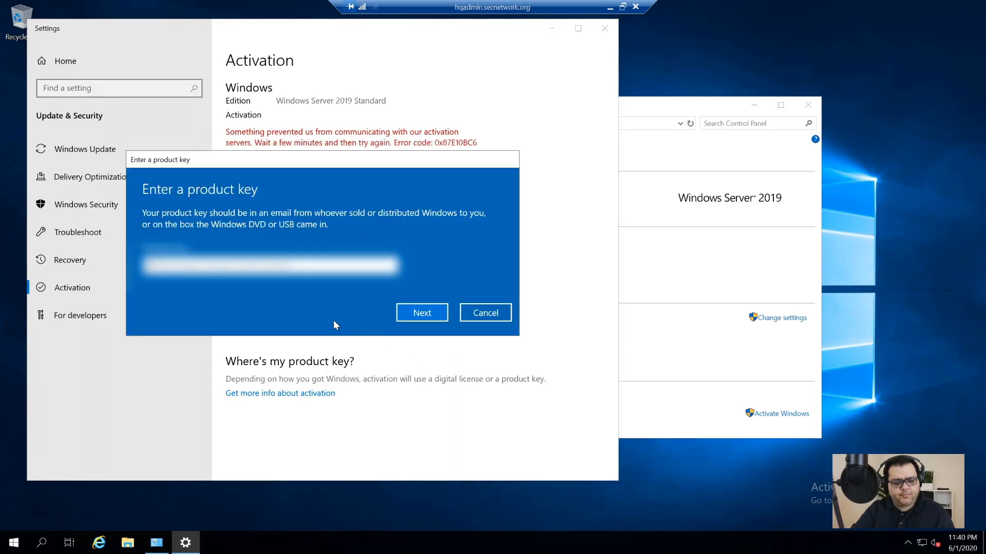
key(ctrl+v)
click(419, 319)
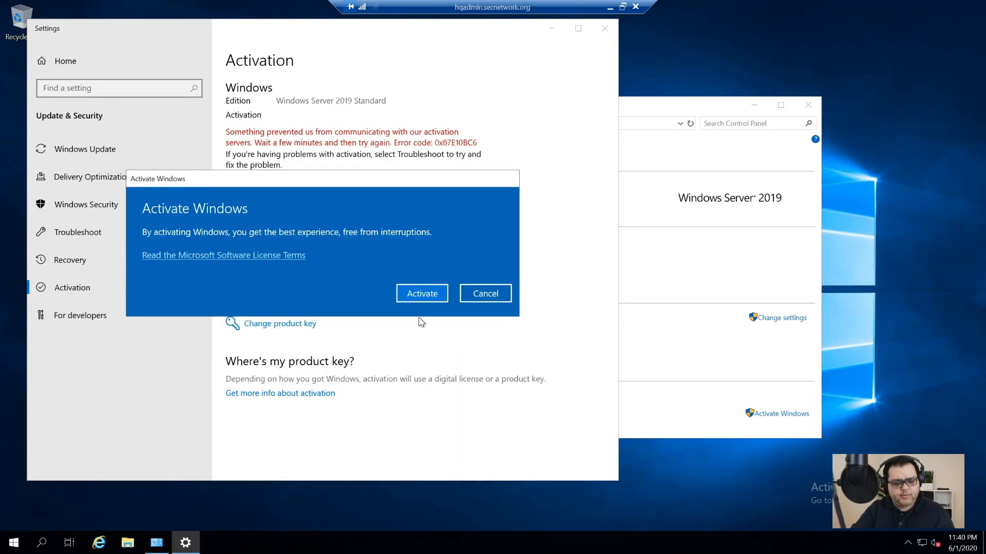
click(421, 293)
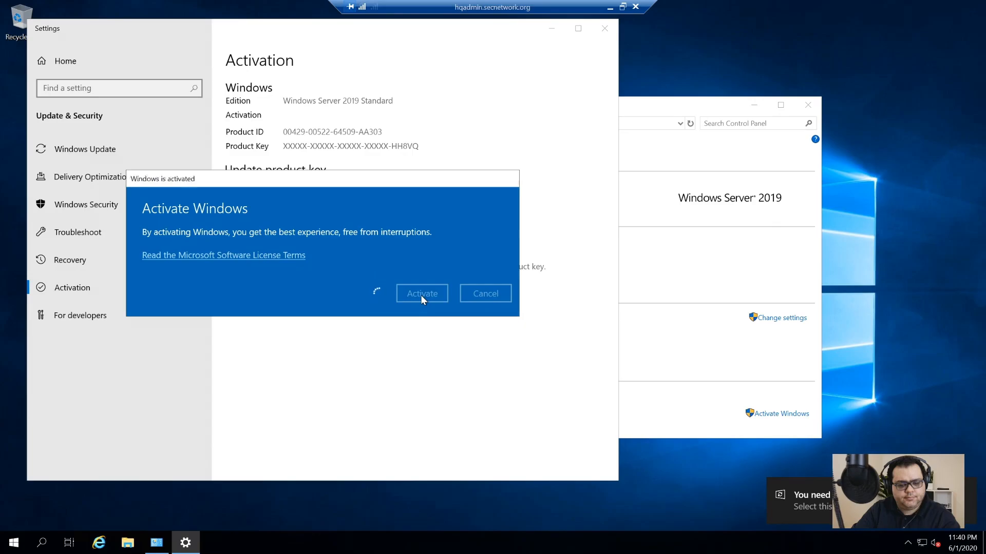
click(483, 283)
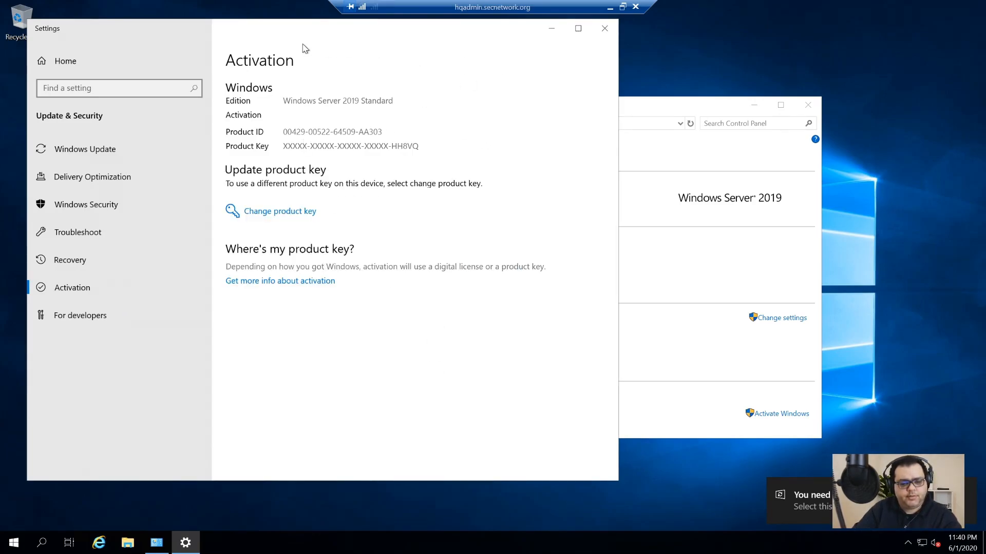
- Close the activation Settings and System windows and bring up the Start account options
drag(311, 28, 372, 133)
click(666, 133)
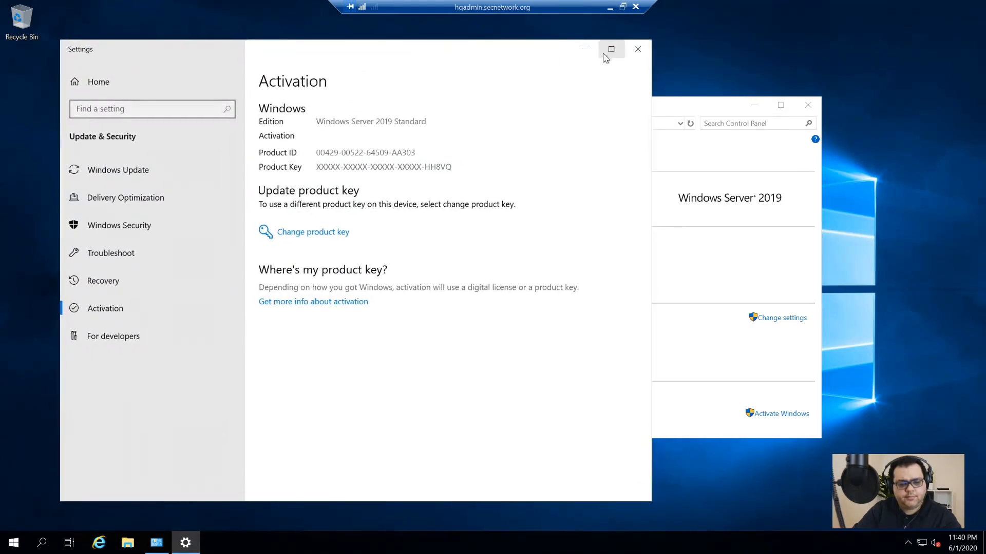
click(801, 110)
key(super)
click(14, 406)
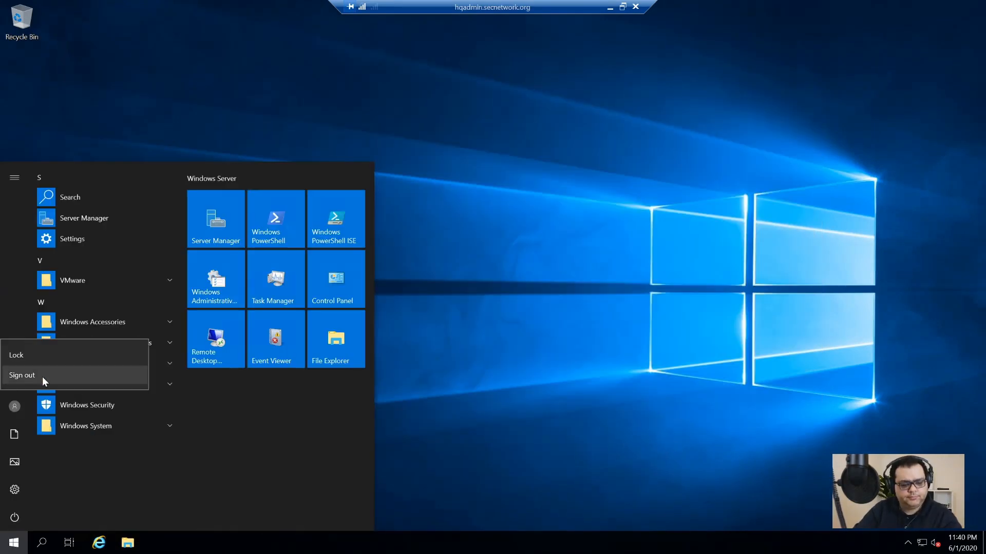
- Sign out of hqpdc1, close HQPDC2's Add Roles and Features Wizard, and go to the hqfw1 page
click(32, 376)
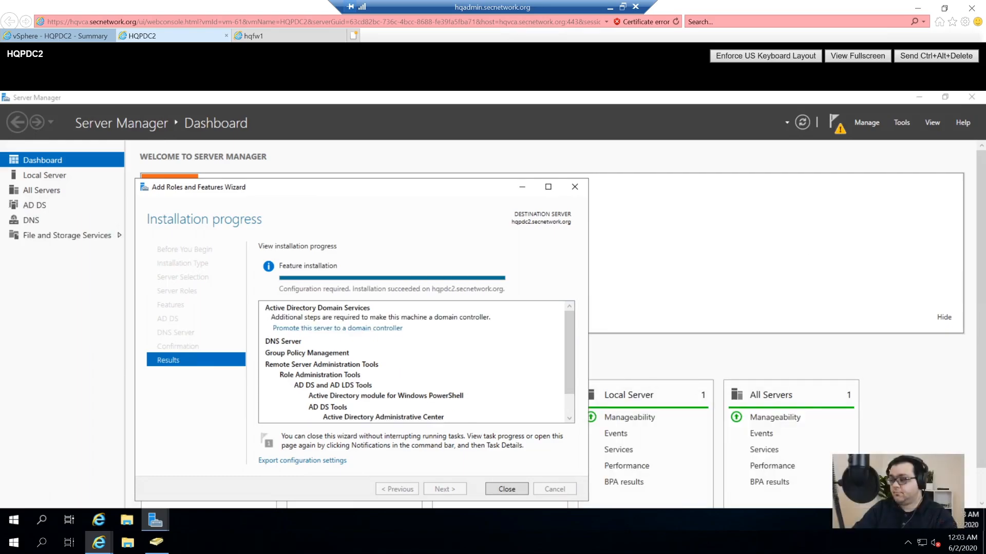
click(506, 489)
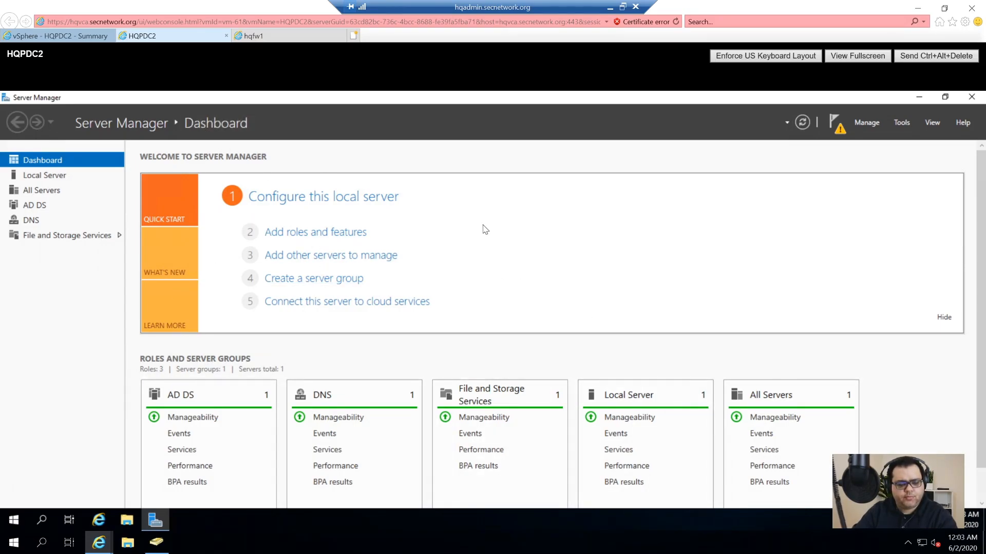
click(277, 36)
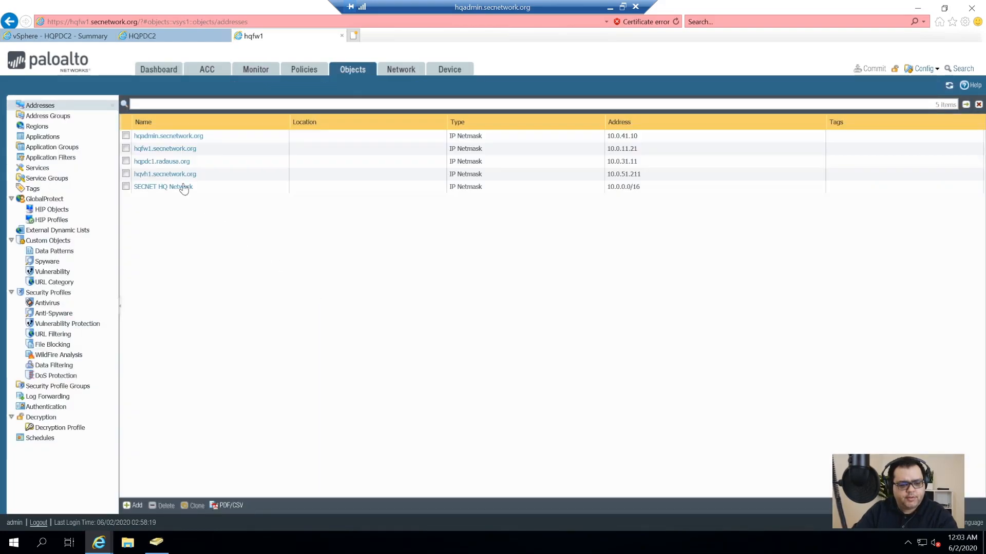
- Create the address object hqpdc2.secnetwork.org with IP netmask 10.0.31.12
click(138, 504)
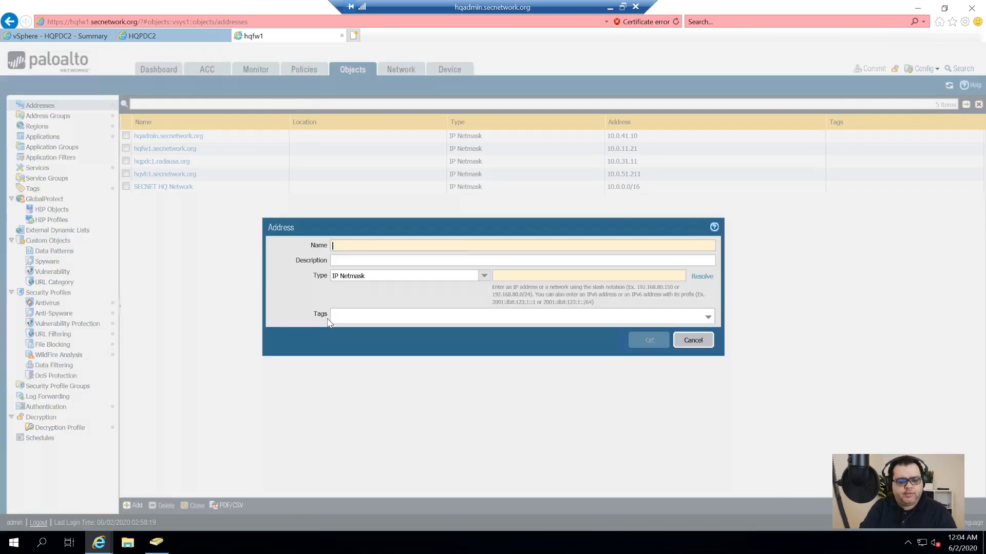
text(hqpdc2.sec)
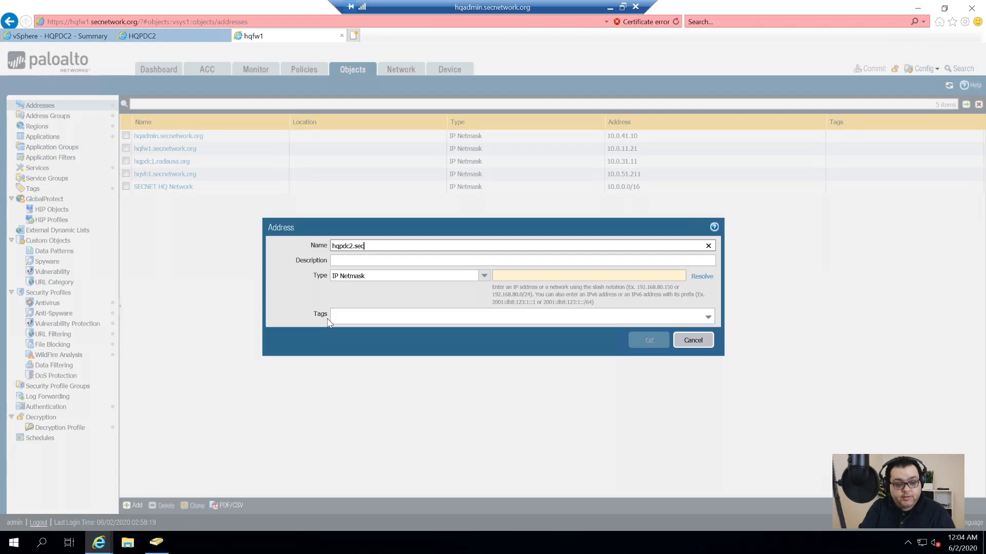
key(Tab)
key(Tab)
key(Tab)
key(Tab)
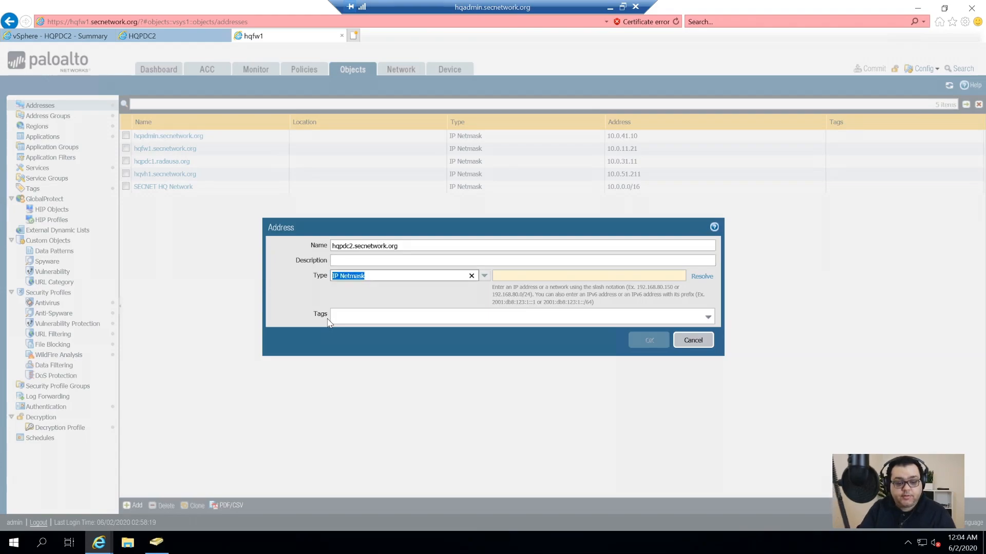
text(10.0.31.12)
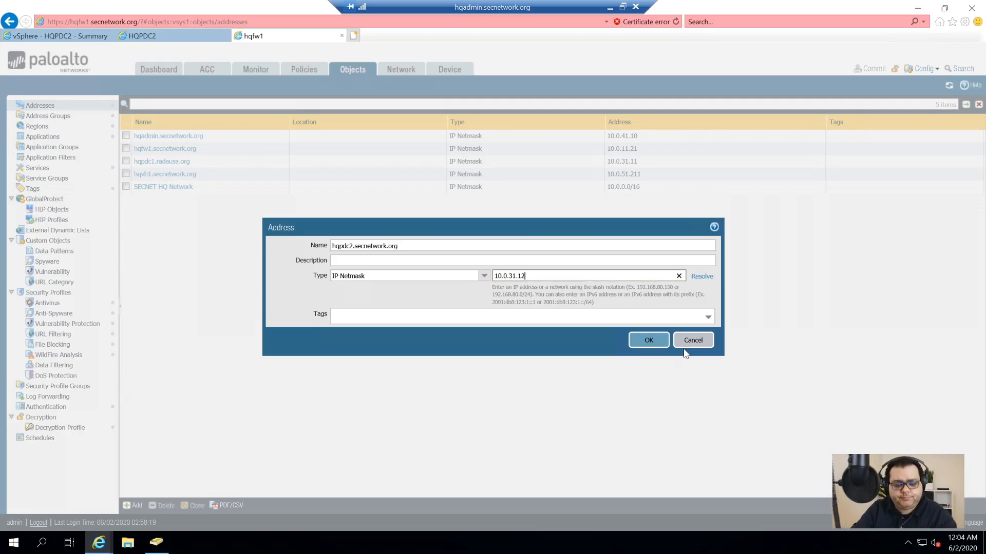
click(649, 340)
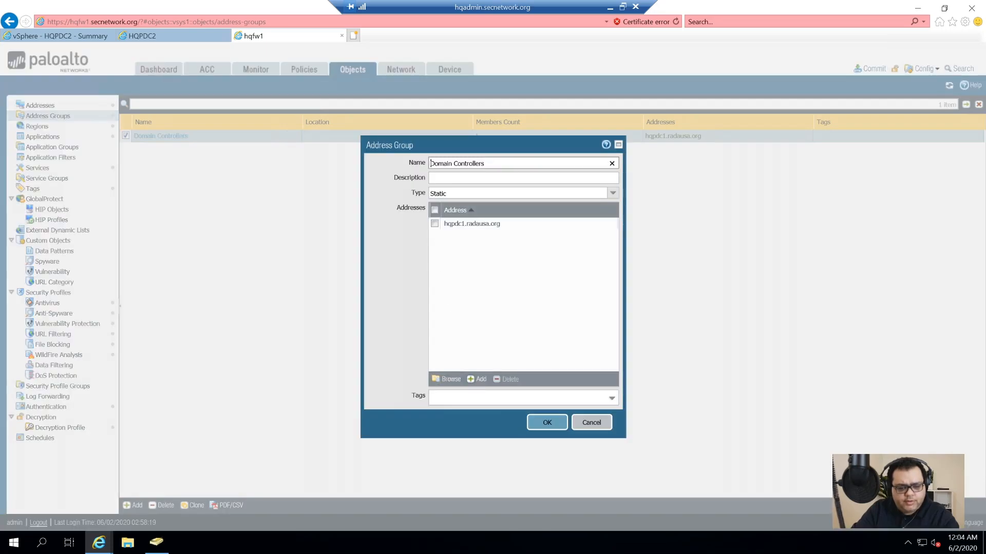
- Add hqpdc2 as a member of the Domain Controllers address group and save it
click(475, 380)
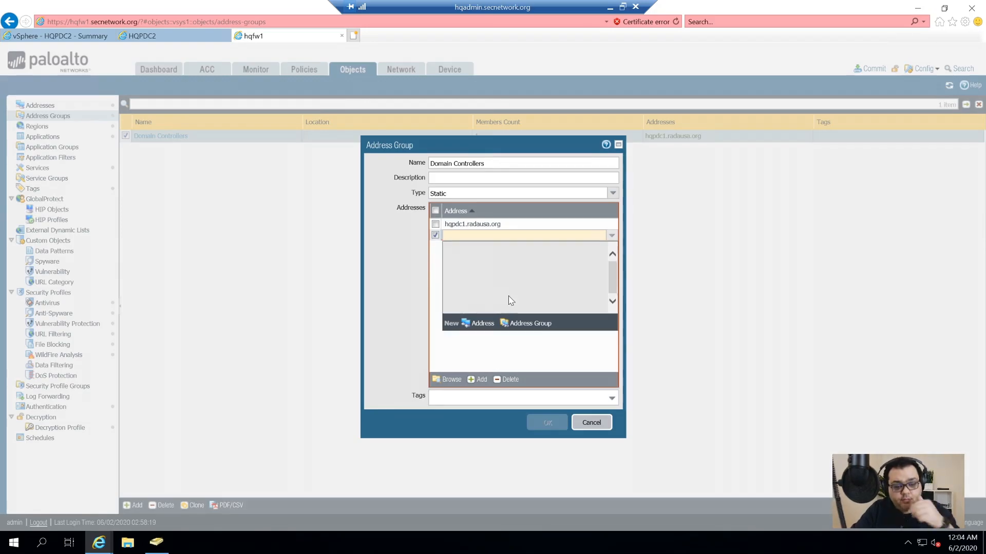
click(510, 297)
click(548, 423)
- Rename address object hqpdc1.radausa.org to hqpdc1.secnetwork.org
click(401, 69)
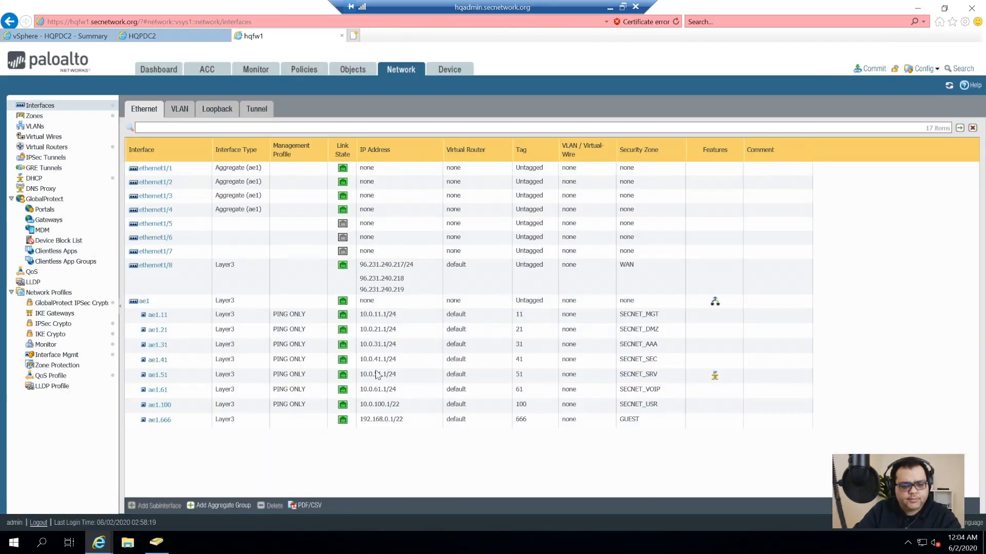
click(353, 69)
click(40, 106)
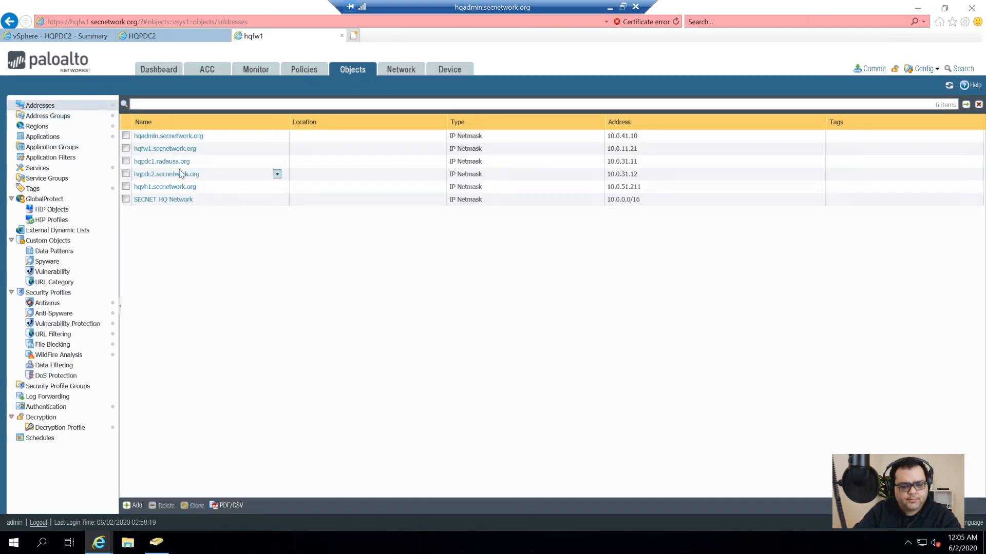
click(161, 161)
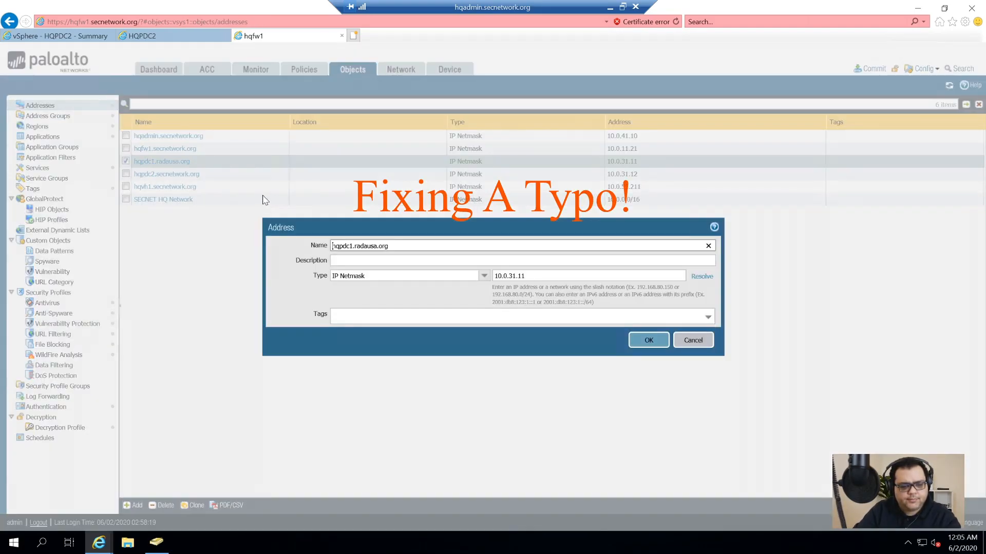
drag(353, 246, 389, 245)
key(BackSpace)
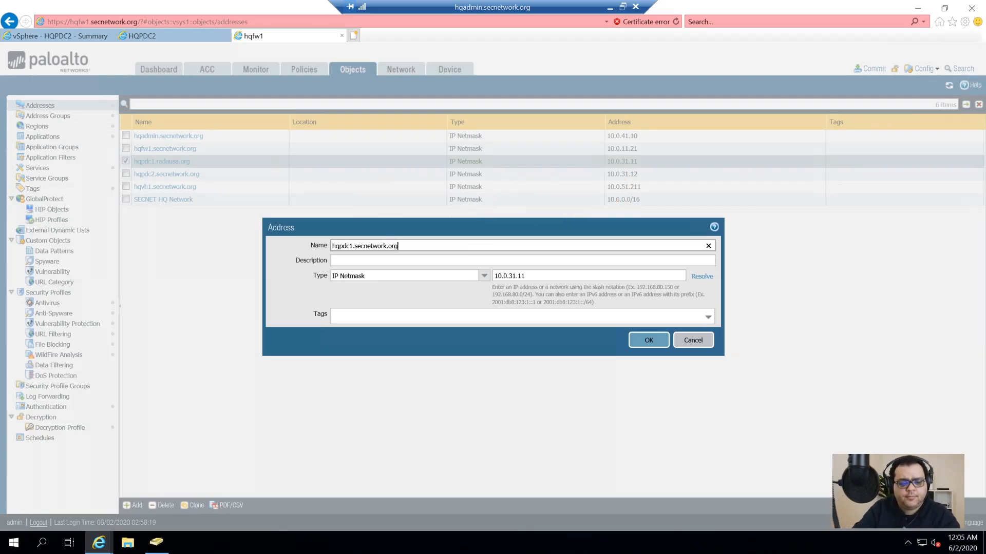
click(644, 342)
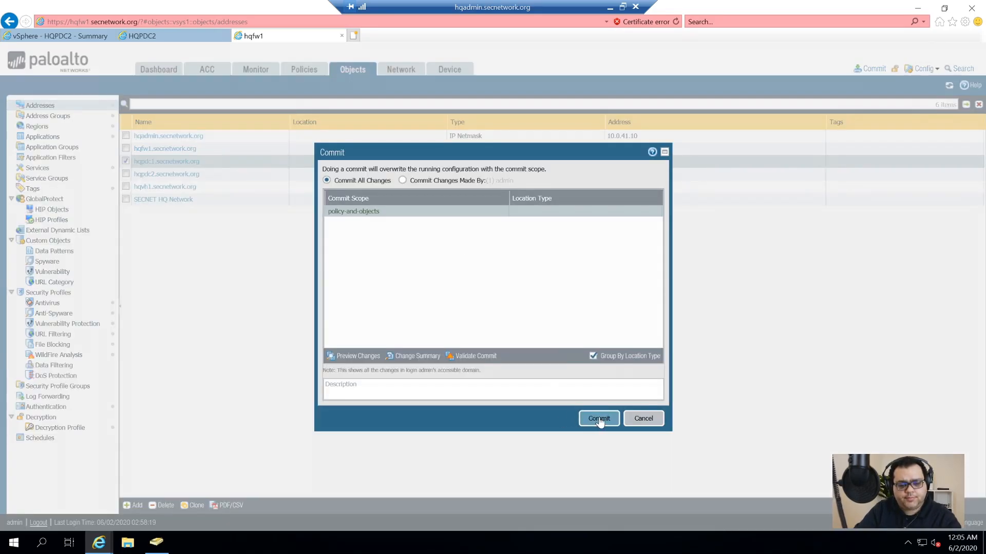
- Commit the firewall changes and scroll through the Security policy rules while the commit runs
click(599, 419)
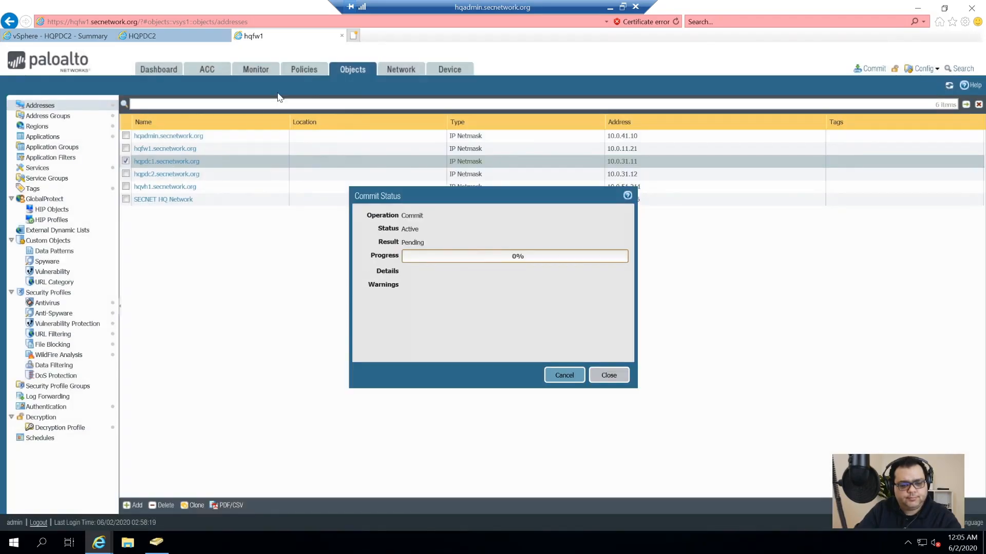
click(303, 67)
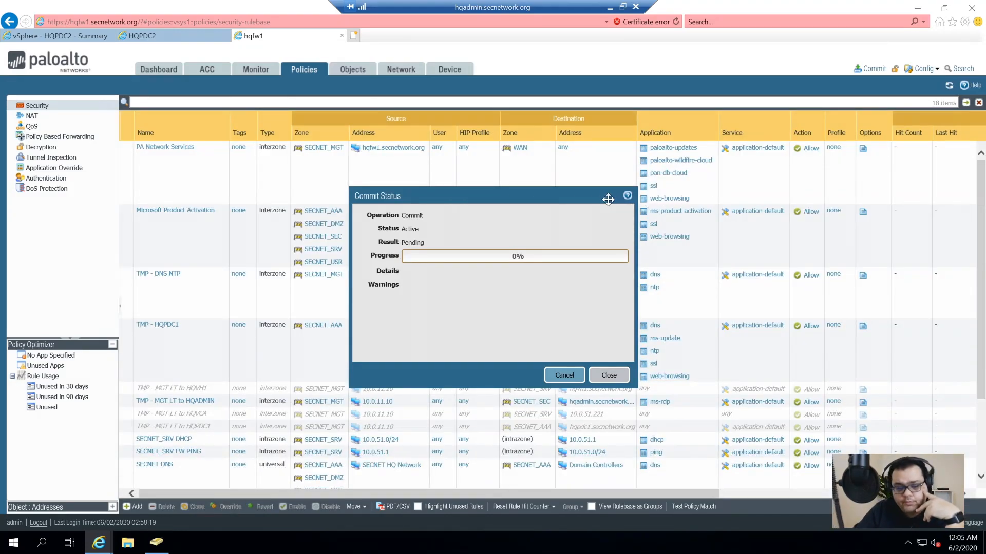
drag(513, 195, 765, 197)
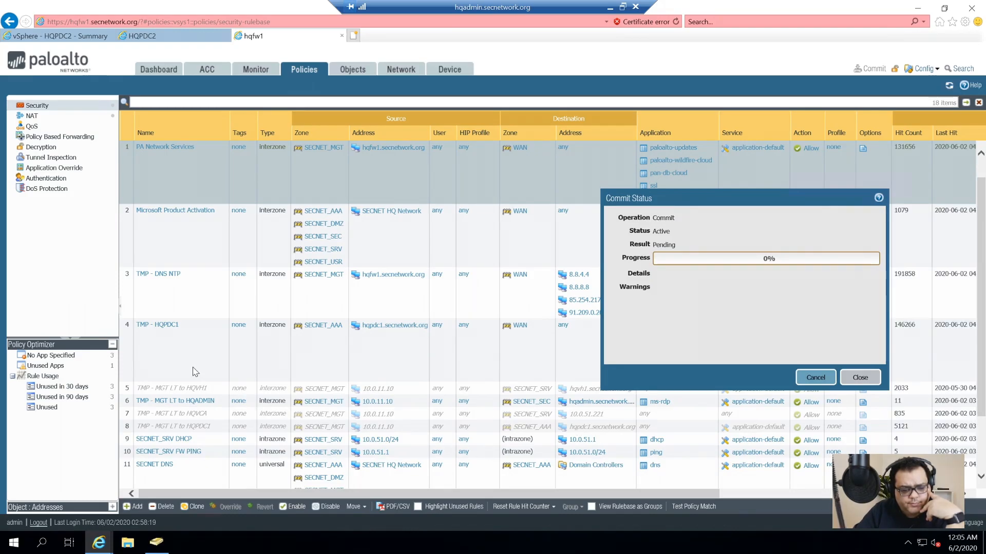
scroll(195, 371, down, 3)
scroll(327, 439, down, 1)
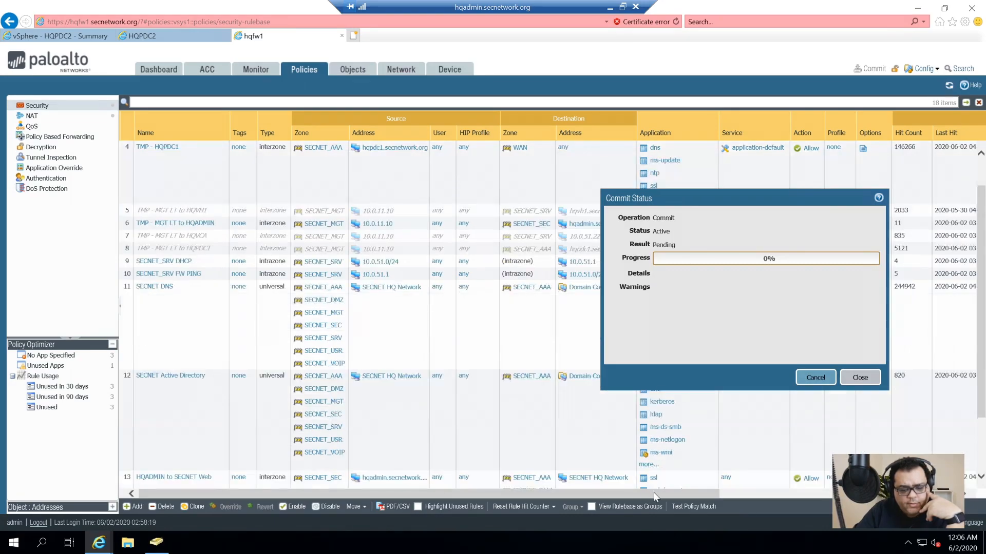
scroll(459, 431, down, 2)
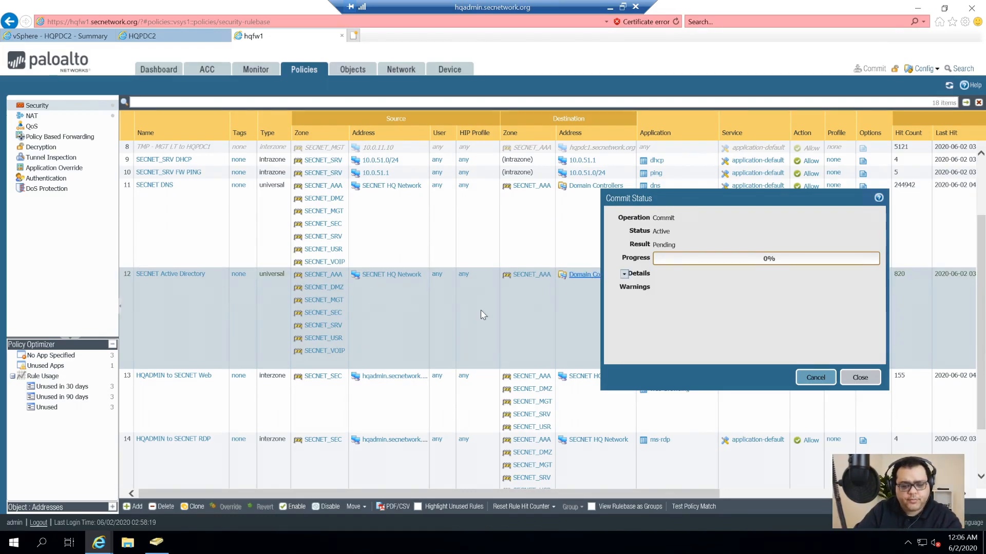
drag(734, 201, 464, 220)
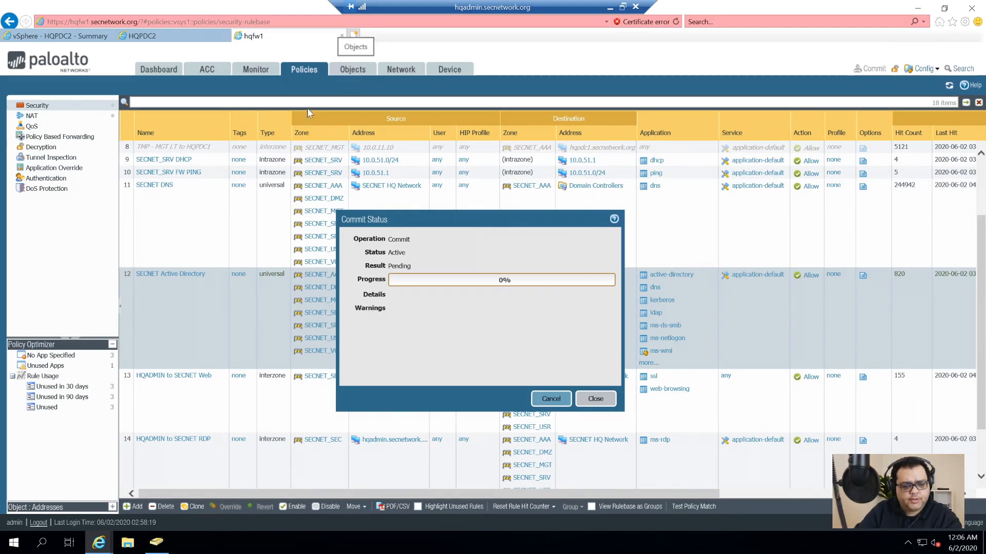
- On HQPDC2, launch domain controller promotion, adding a DC to the existing domain secnetwork.org
click(163, 35)
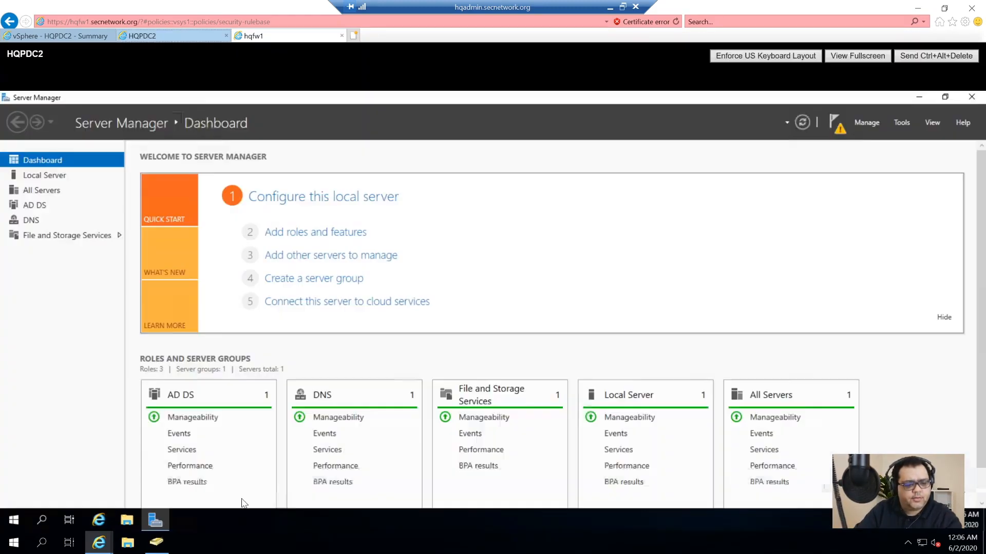
click(834, 123)
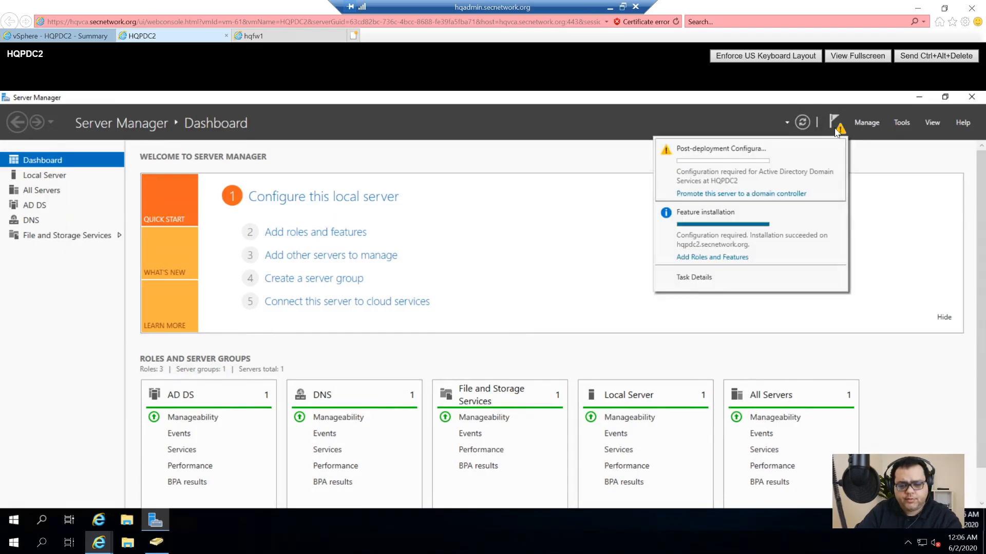
click(728, 194)
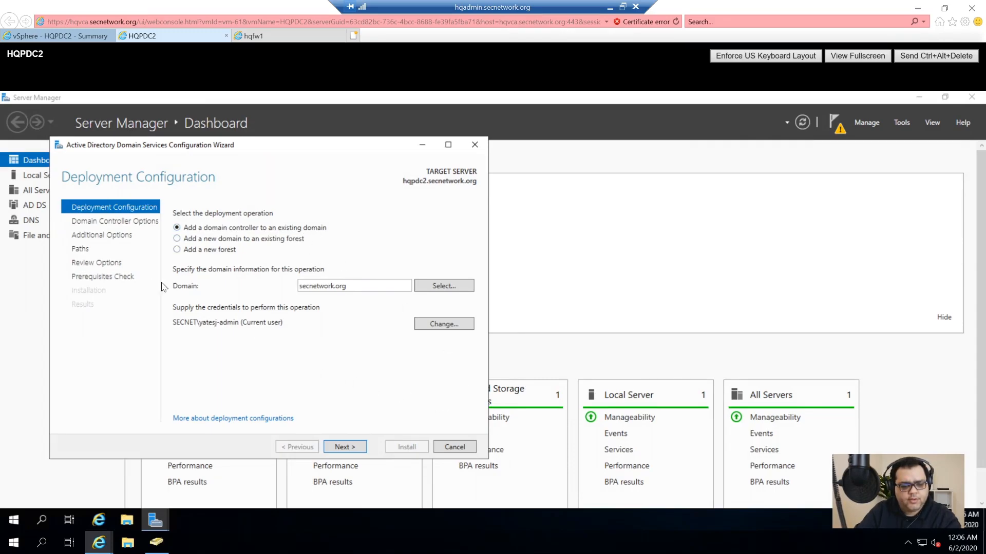
click(345, 446)
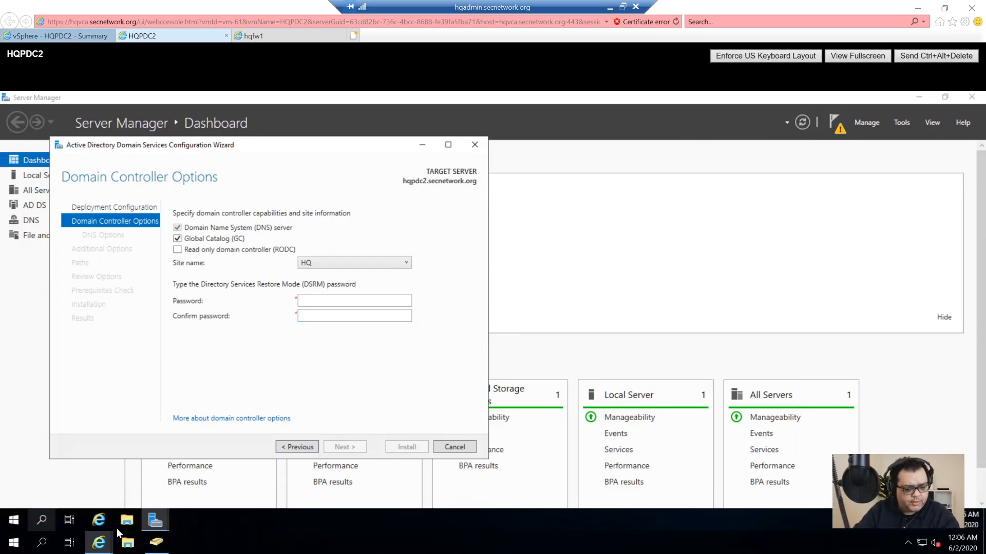
- Connect with Remote Desktop (mstsc) to hqpdc2.secnetwork.org and sign in, accepting the notices
click(13, 543)
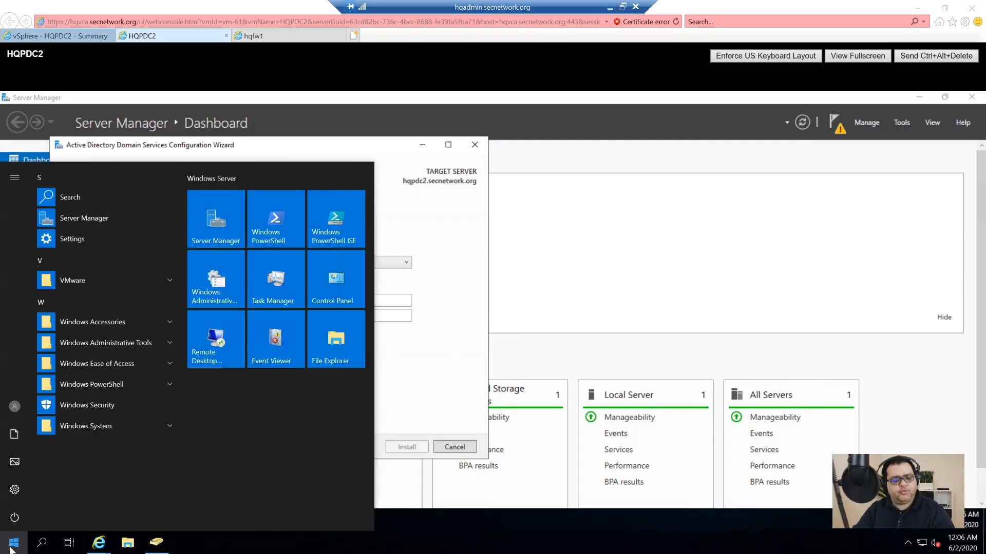
text(mstsc)
key(Return)
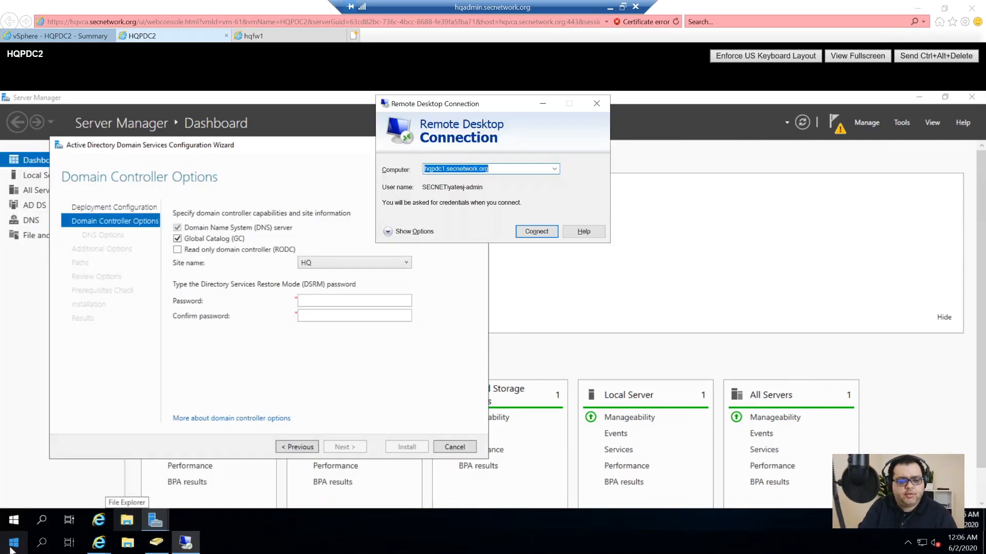
text(hq)
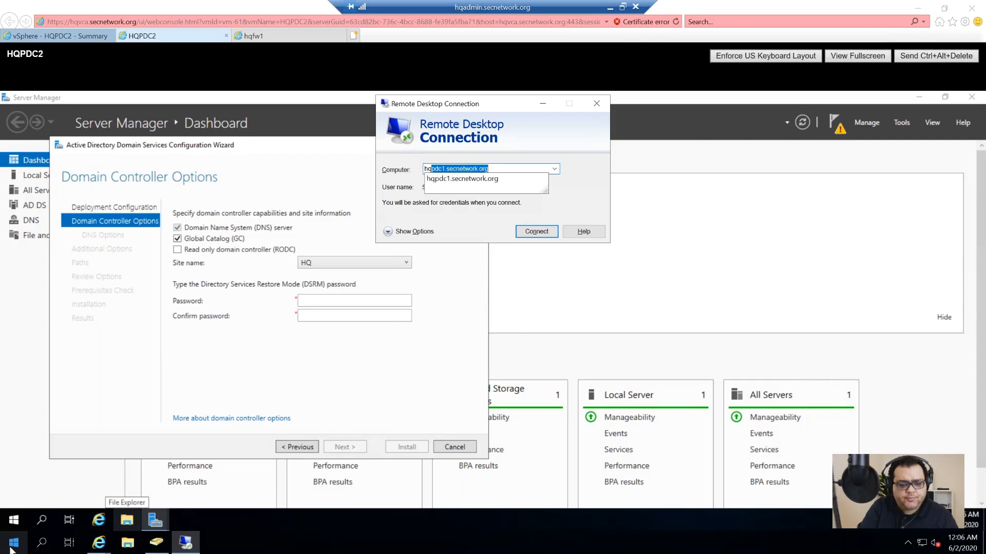
text(pdc2.secn)
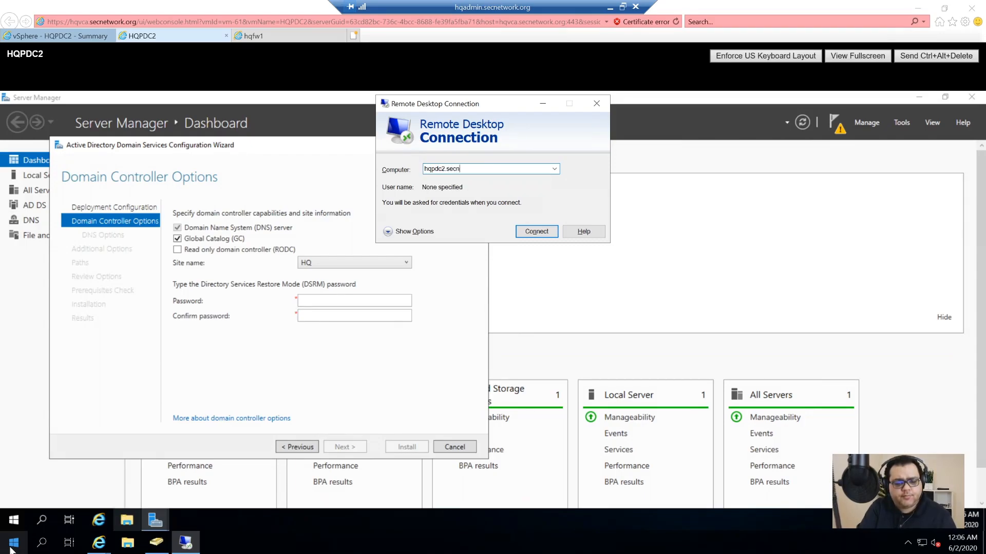
text(etwork.org)
key(Return)
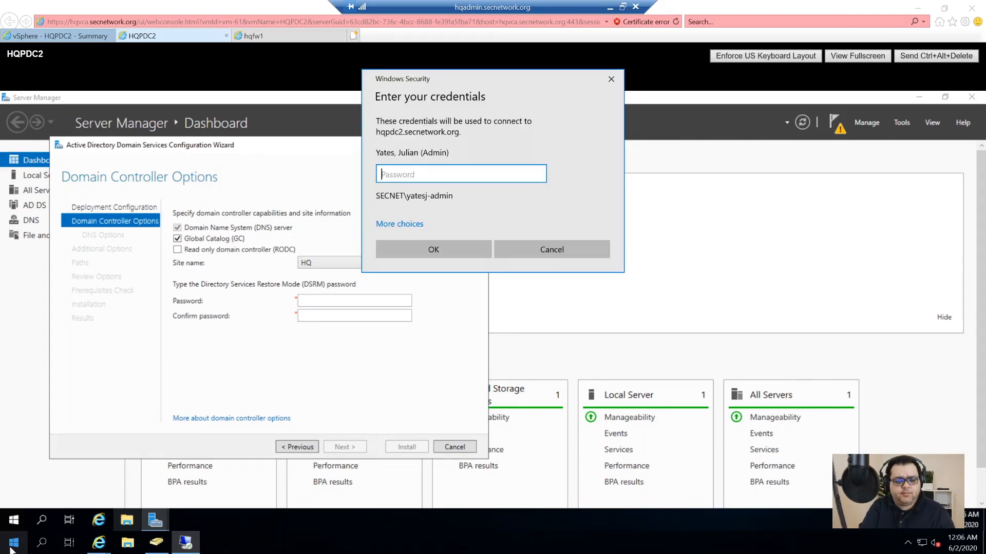
text(••)
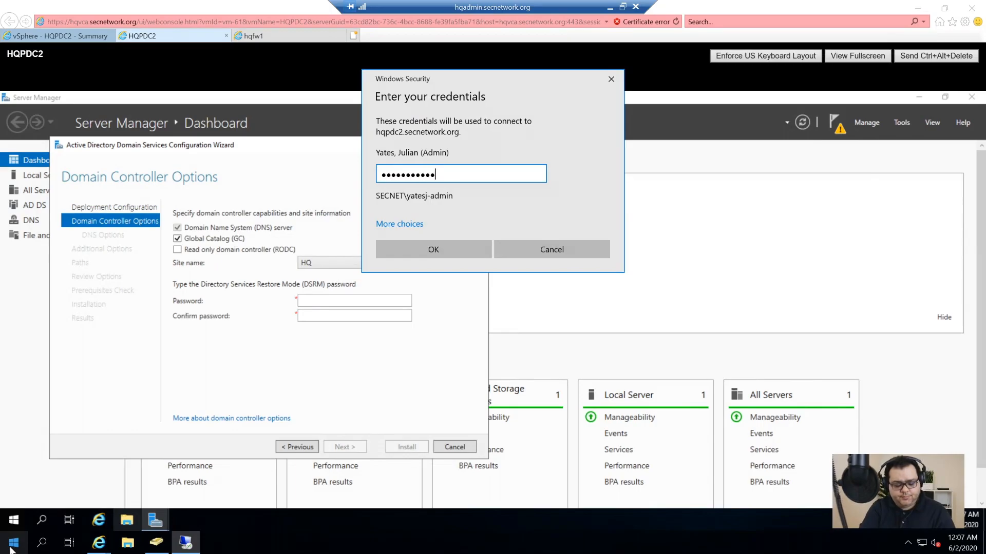
key(Return)
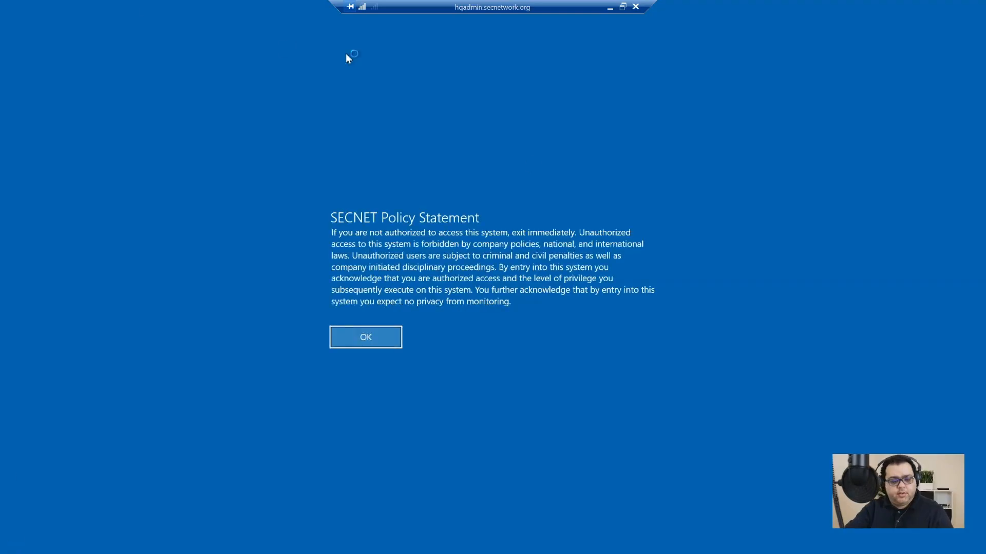
key(Return)
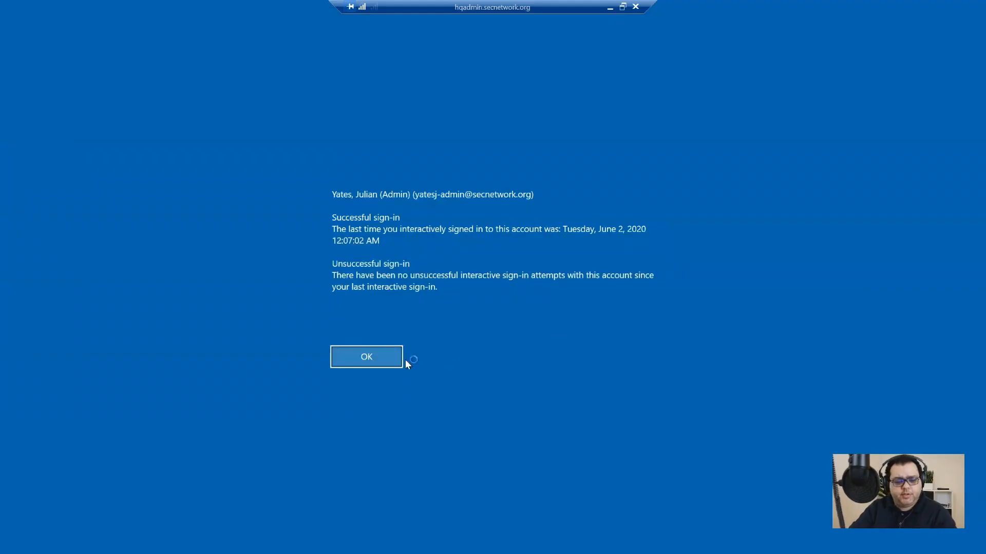
click(348, 360)
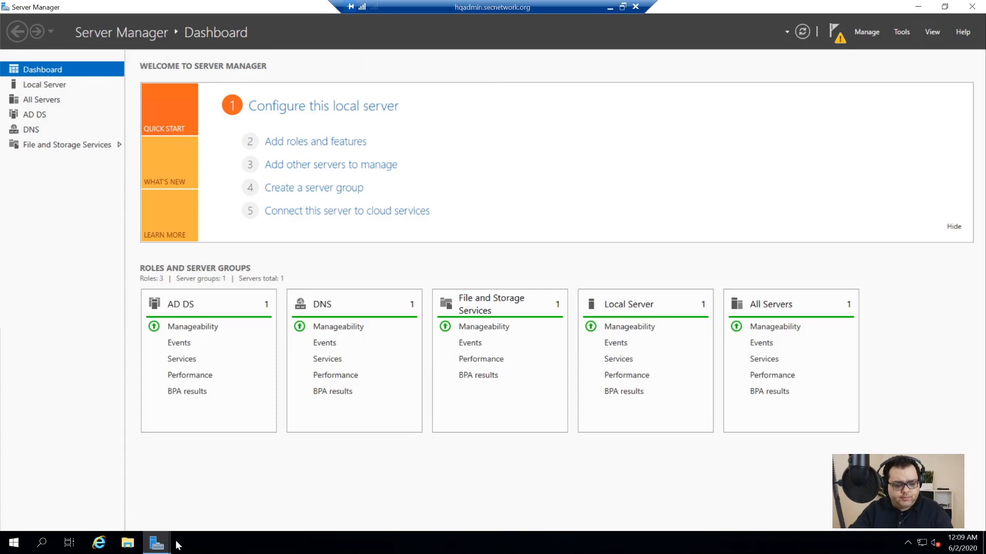
- Enter and confirm the DSRM password in the promotion wizard and continue
click(176, 544)
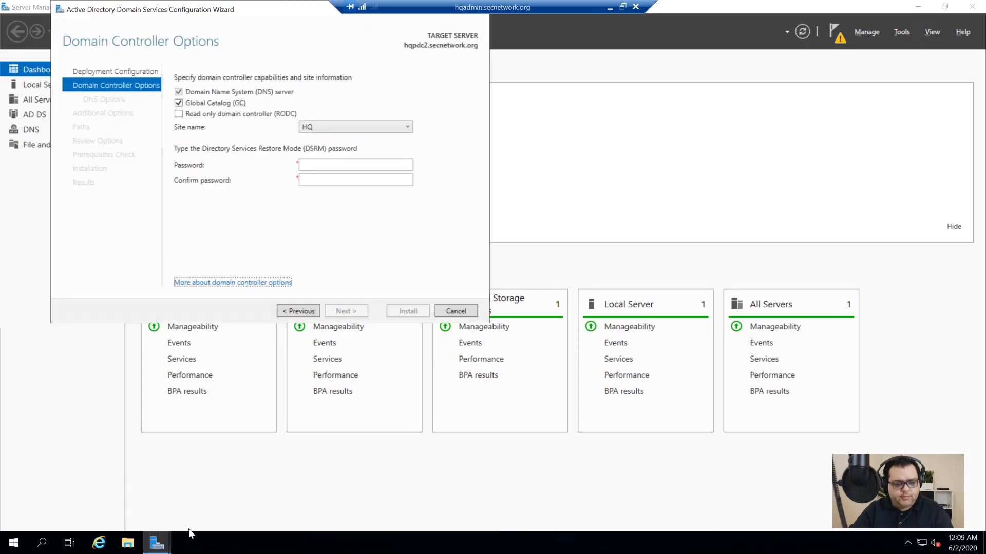
click(355, 165)
text(••••••••••••••)
key(Tab)
text(••••••••••••••)
click(345, 312)
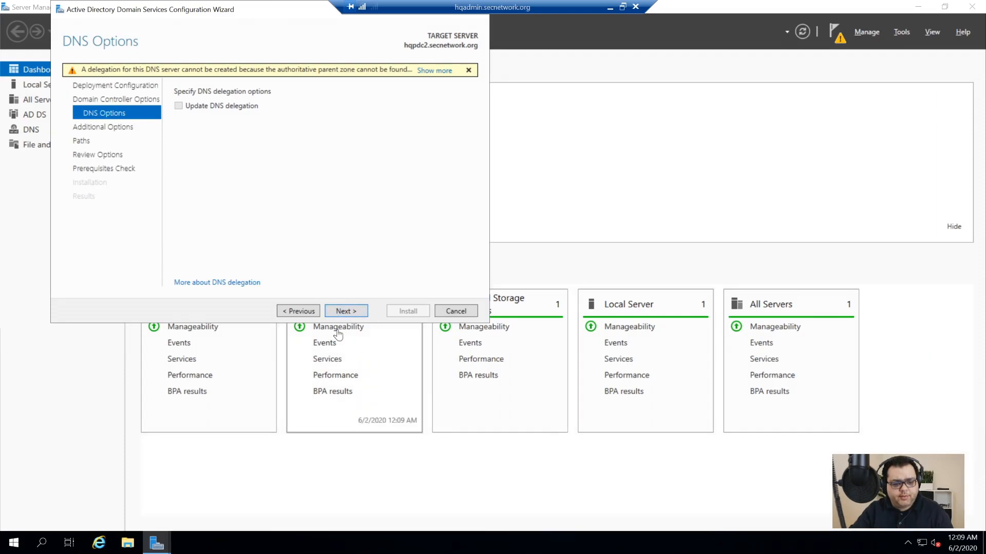
- Advance past DNS Options and Additional Options to the Paths page with default settings
click(345, 311)
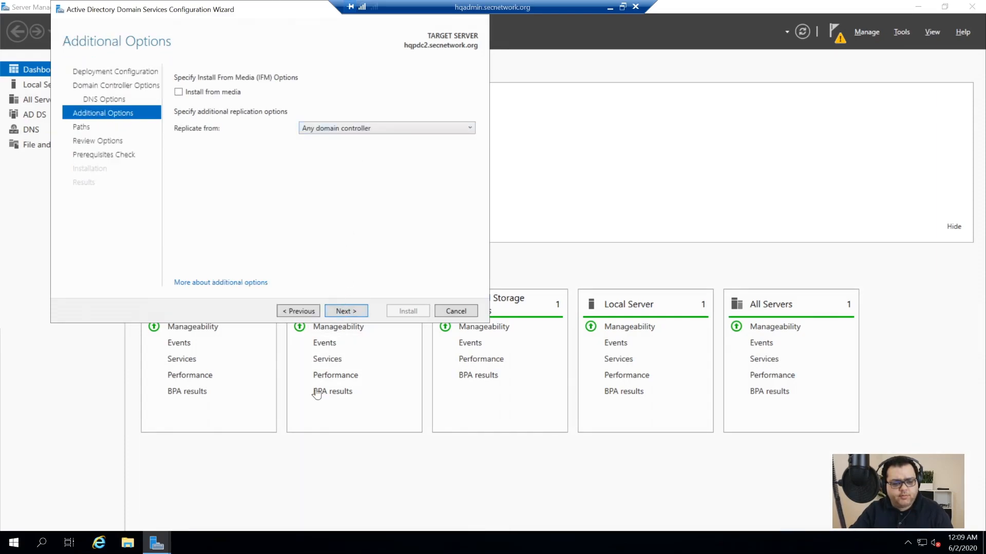
click(346, 312)
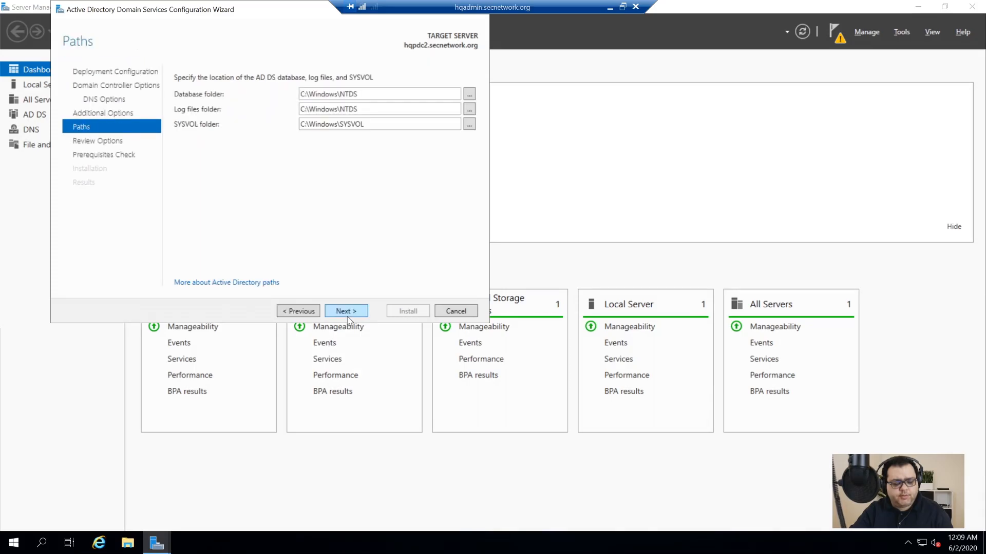
click(609, 9)
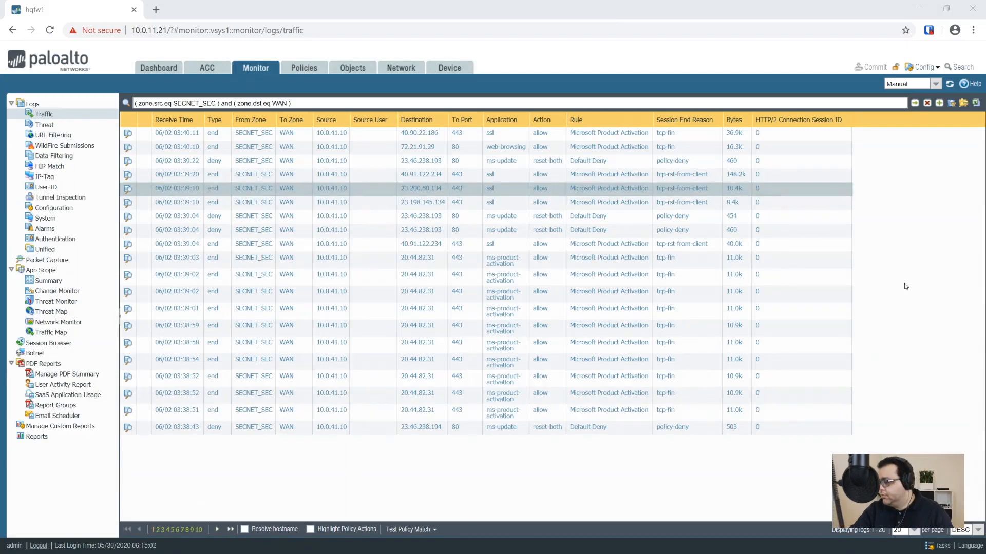
key(alt+Tab)
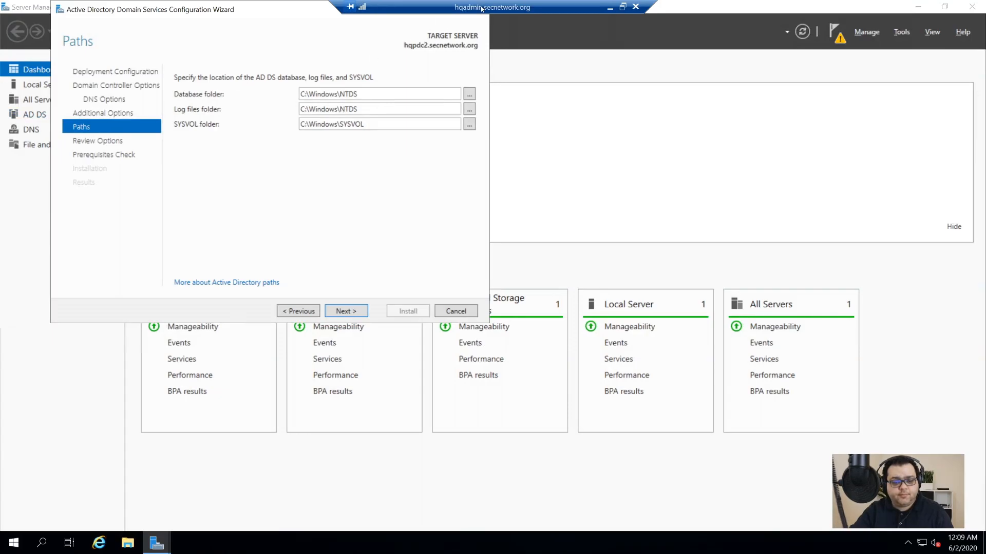
double_click(450, 6)
double_click(451, 6)
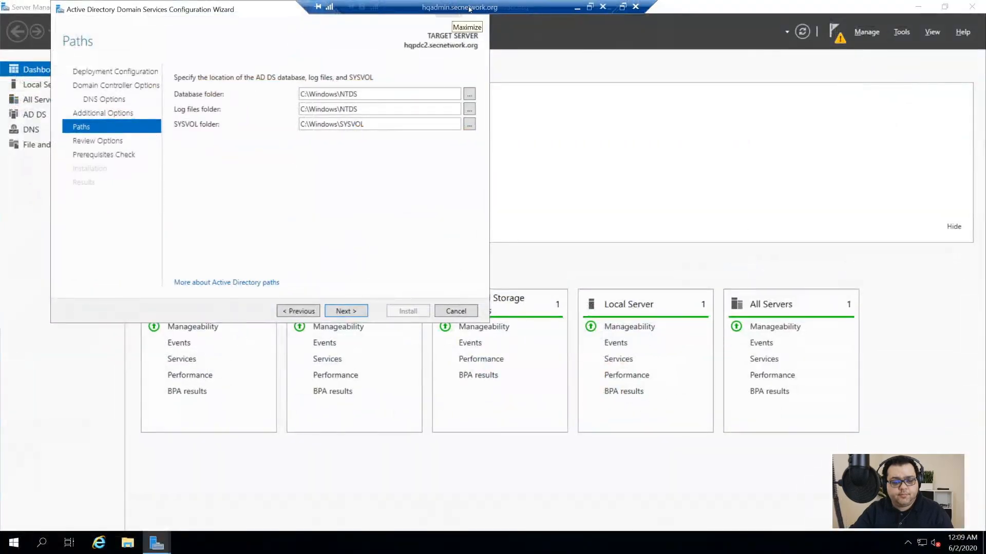
- Close the HQPDC2 console tab, dismiss hqfw1's commit status, and return to vSphere
click(607, 9)
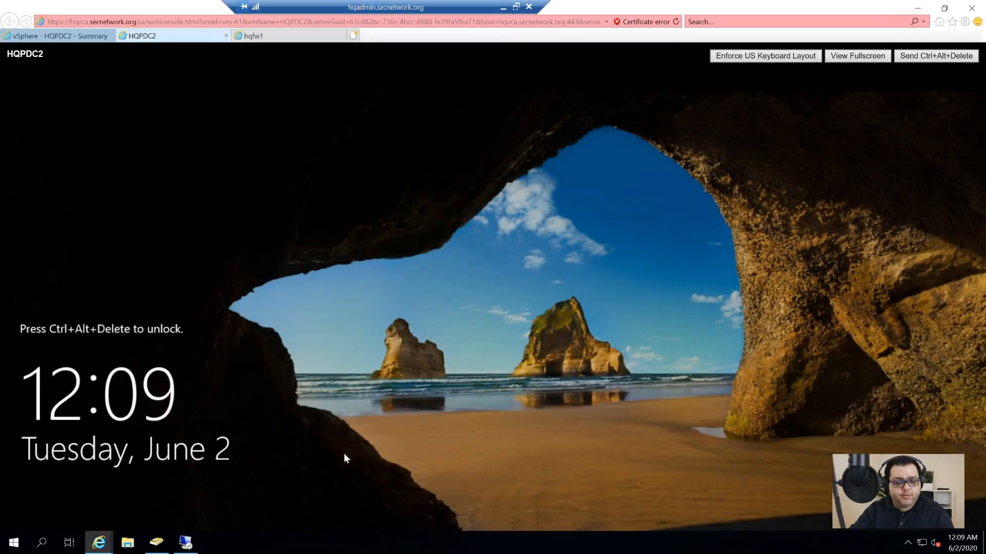
click(221, 36)
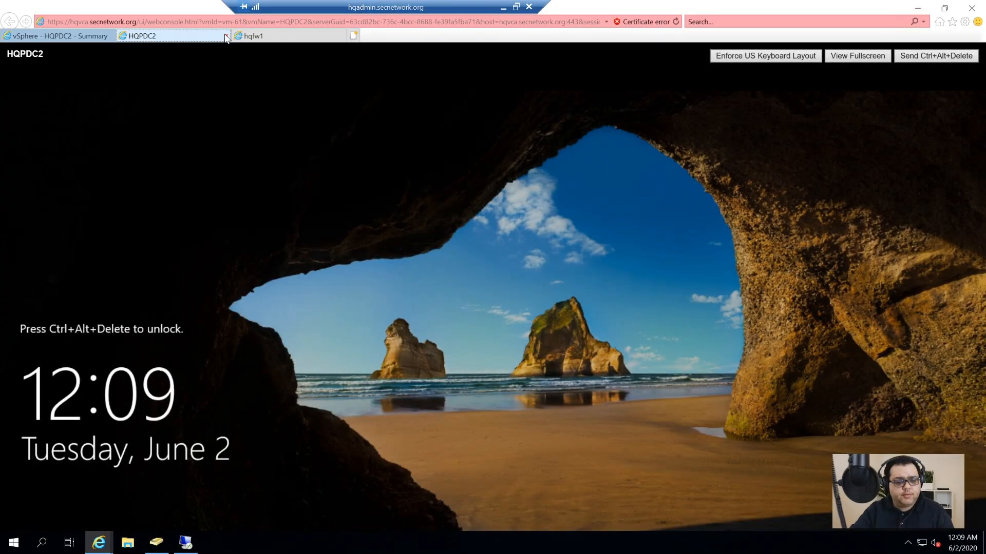
click(226, 36)
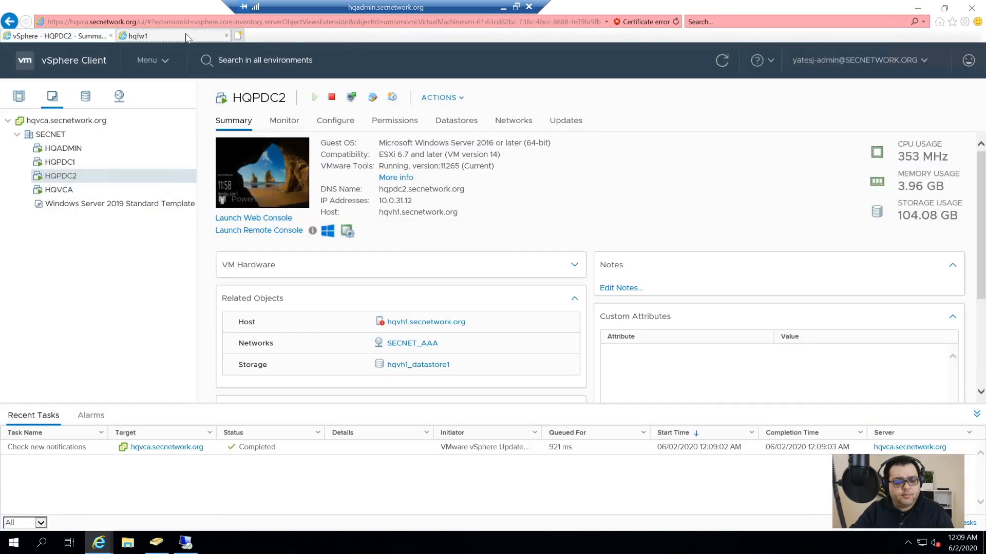
click(147, 36)
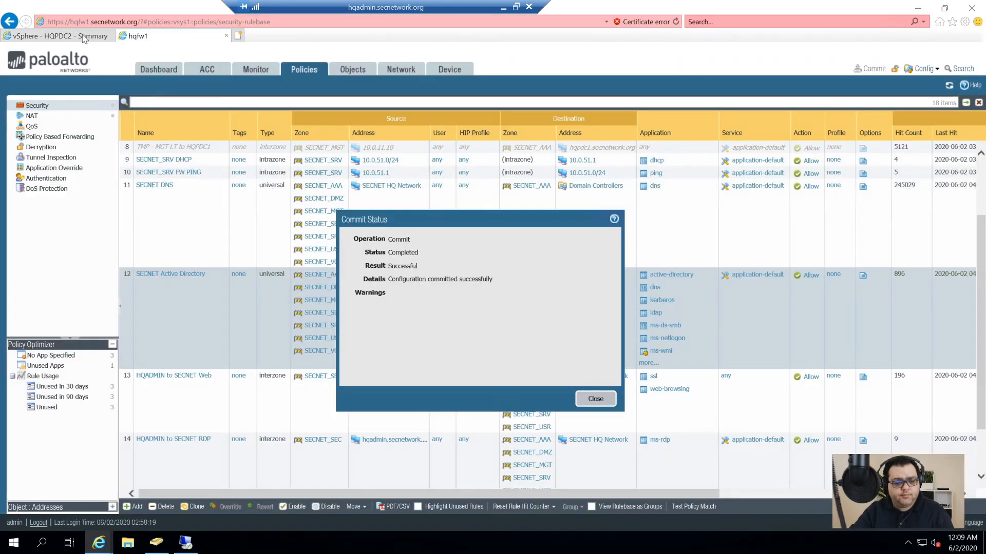
click(592, 398)
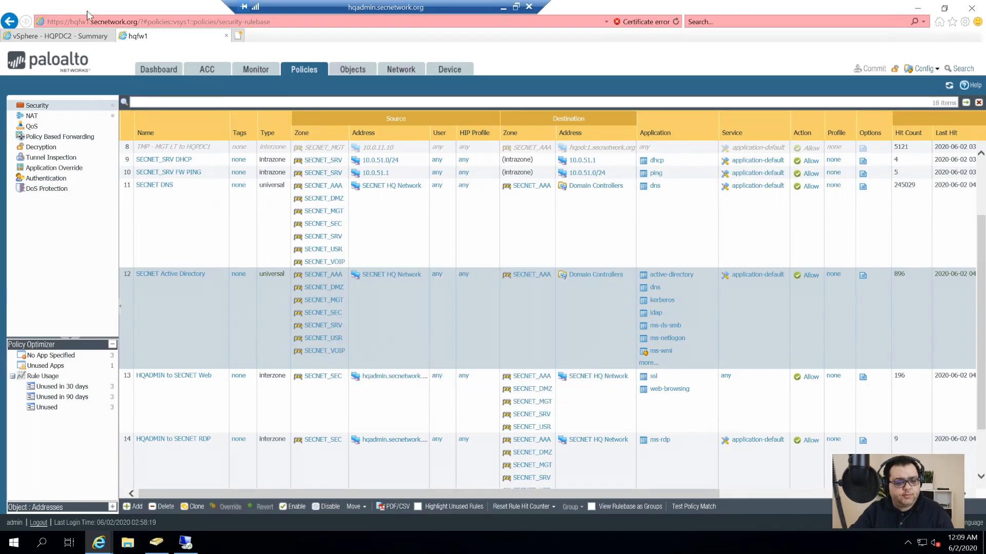
click(65, 37)
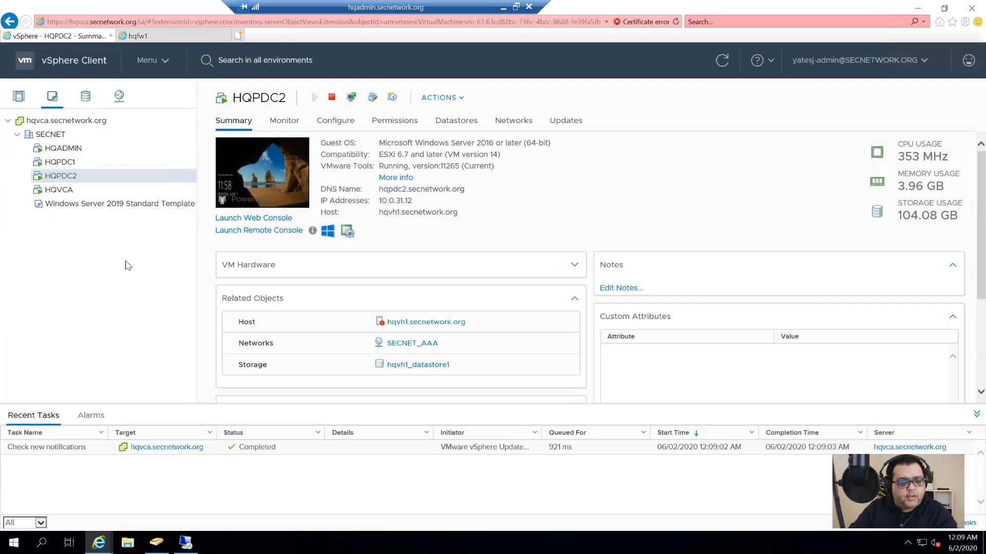
- Add a new 10 GB hard disk to HQPDC2 via Edit Settings
right_click(65, 178)
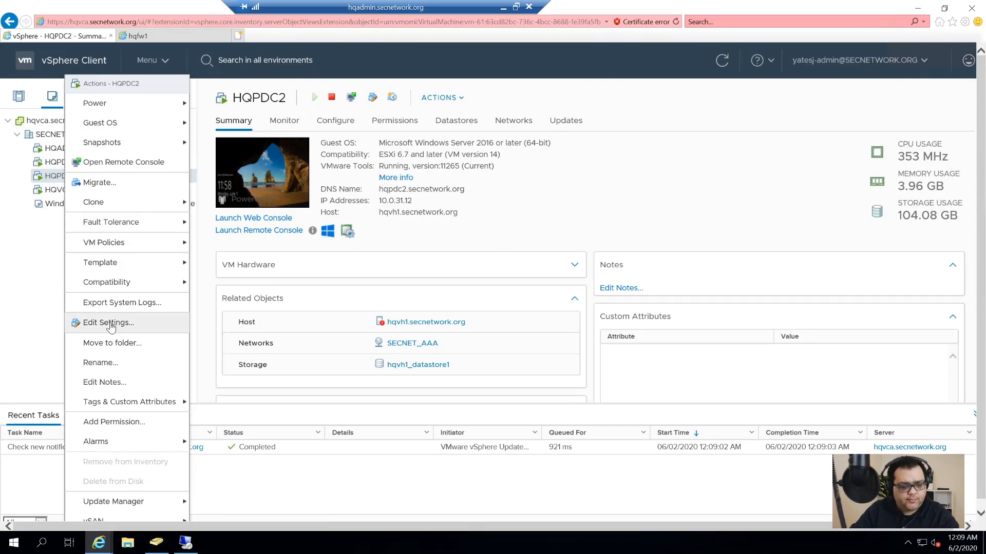
click(112, 323)
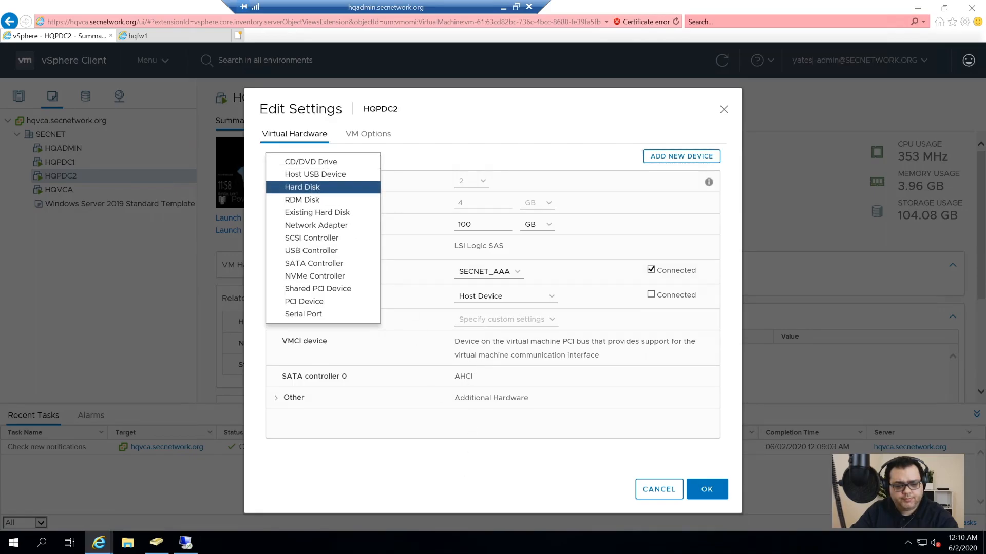
key(Return)
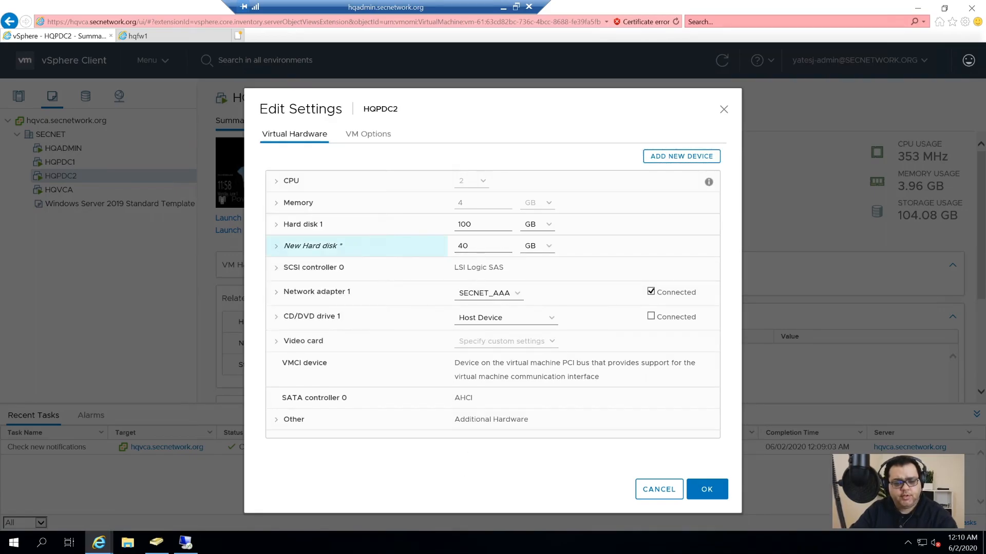
text(10)
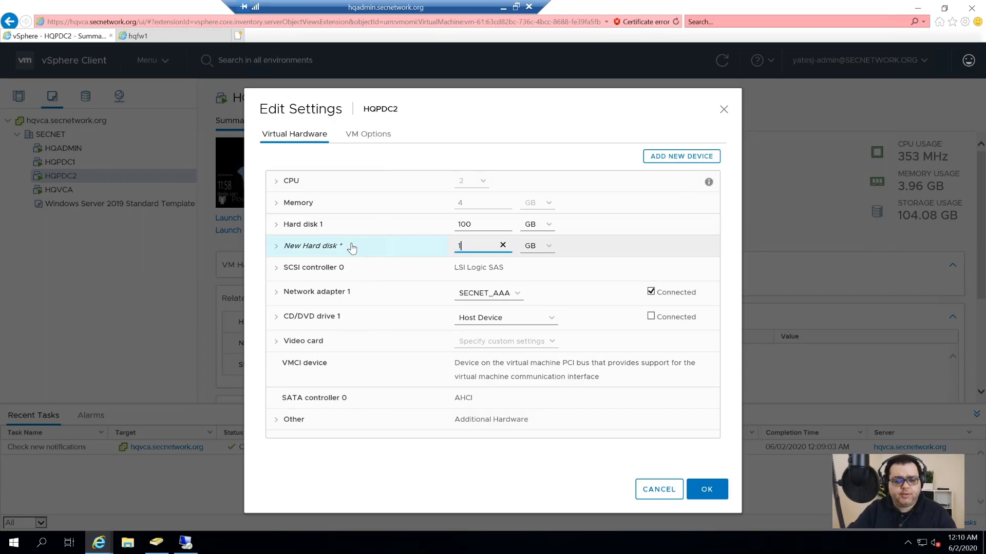
key(Tab)
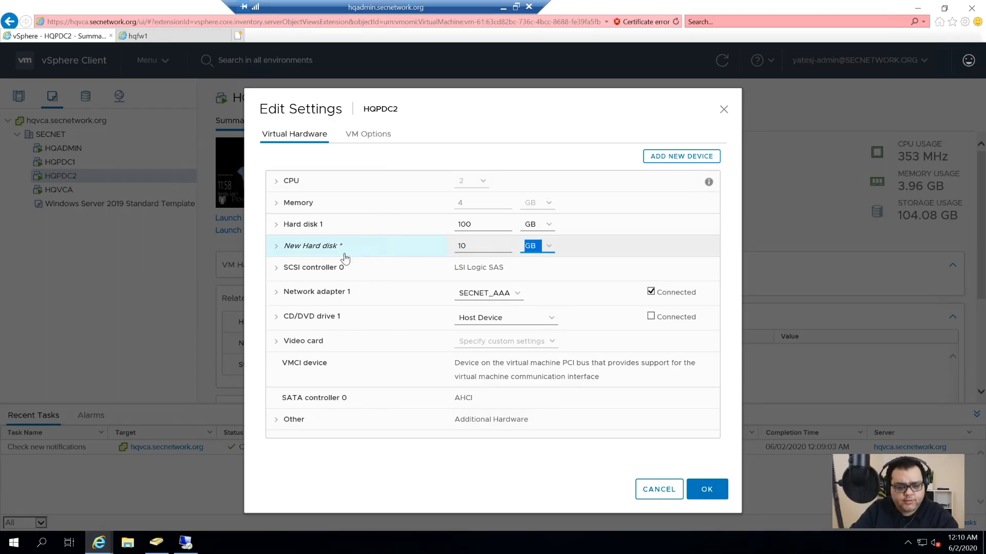
click(278, 248)
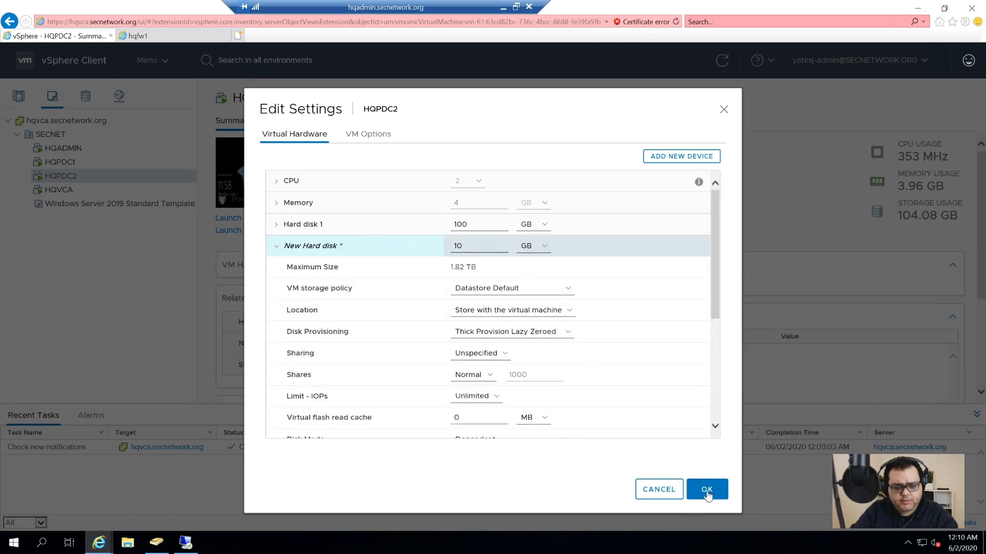
click(705, 490)
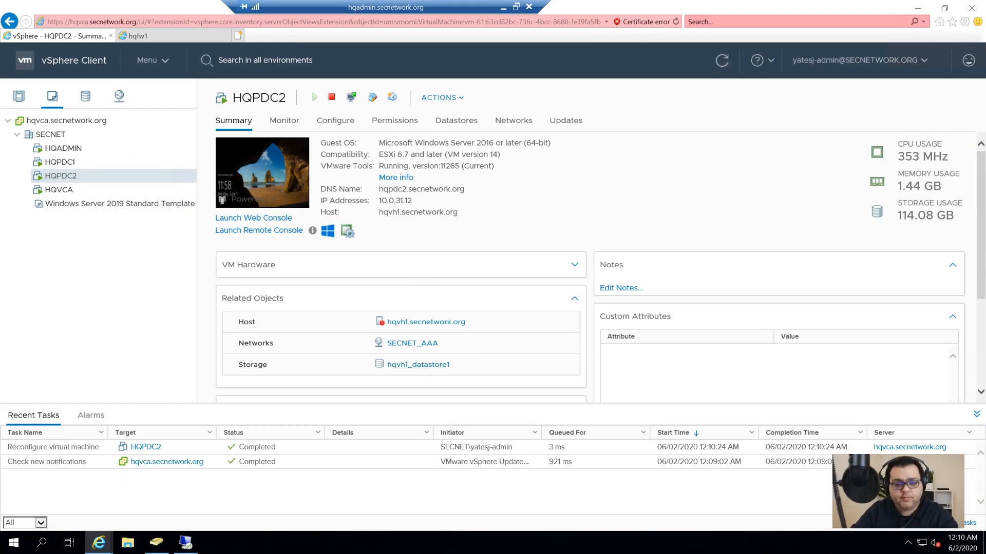
click(917, 9)
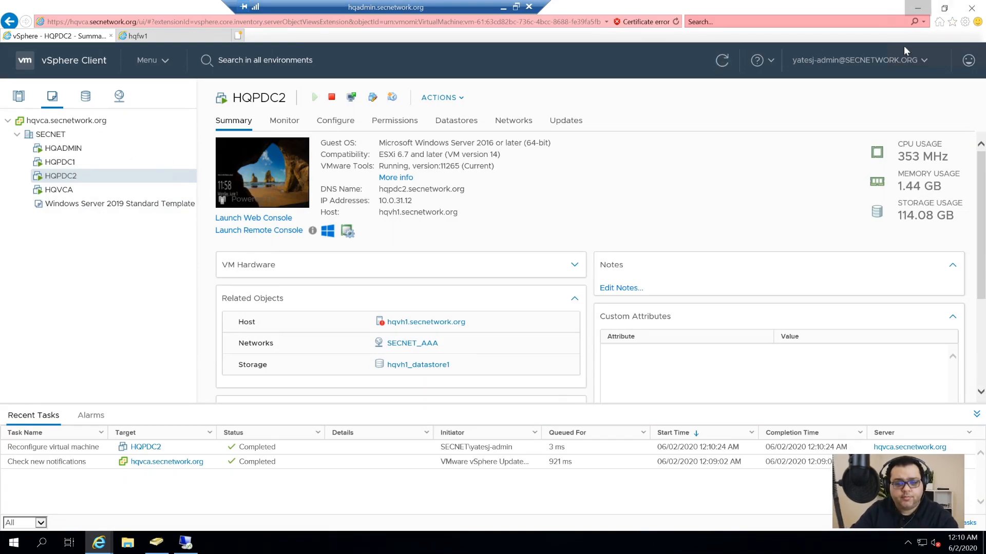
- Open Disk Management on the hqpdc2 remote session
click(185, 542)
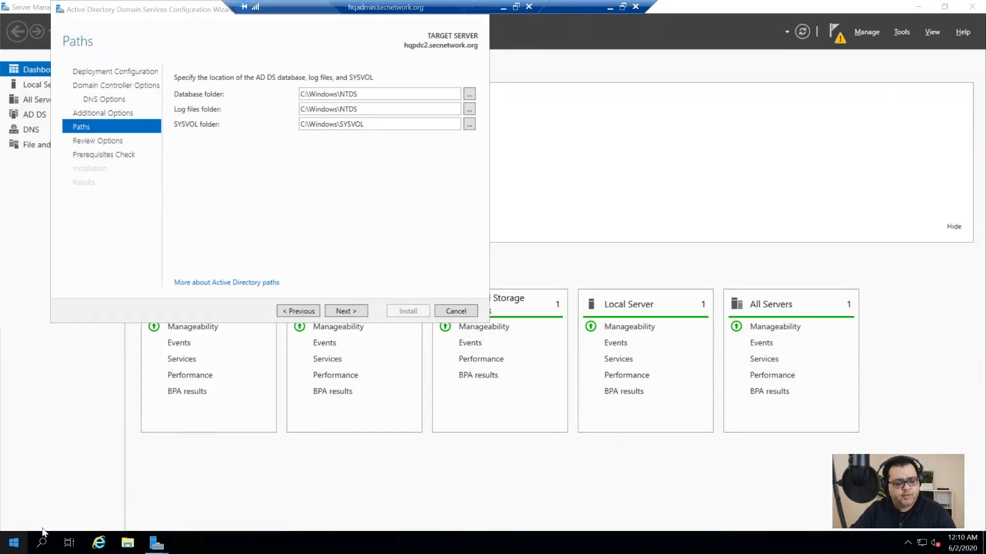
right_click(14, 542)
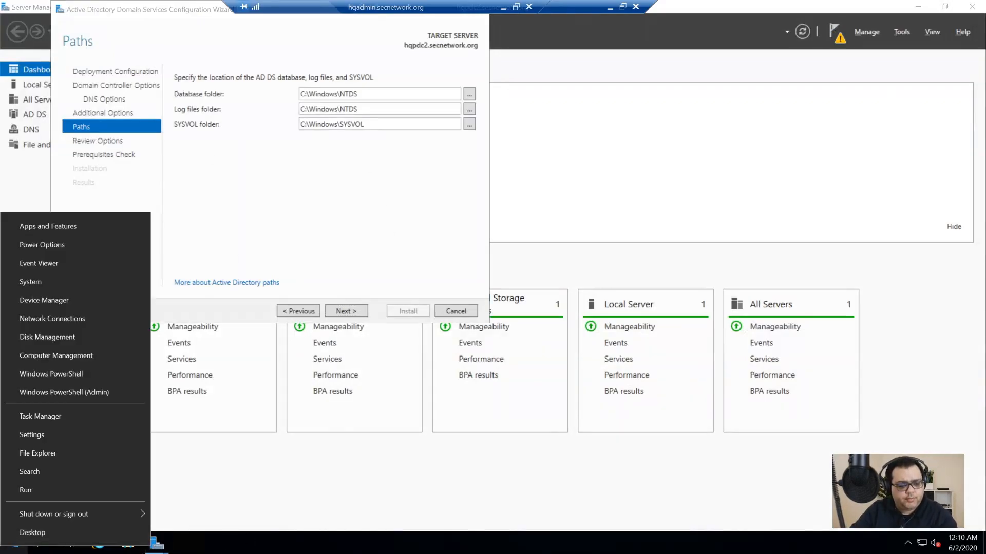
click(54, 335)
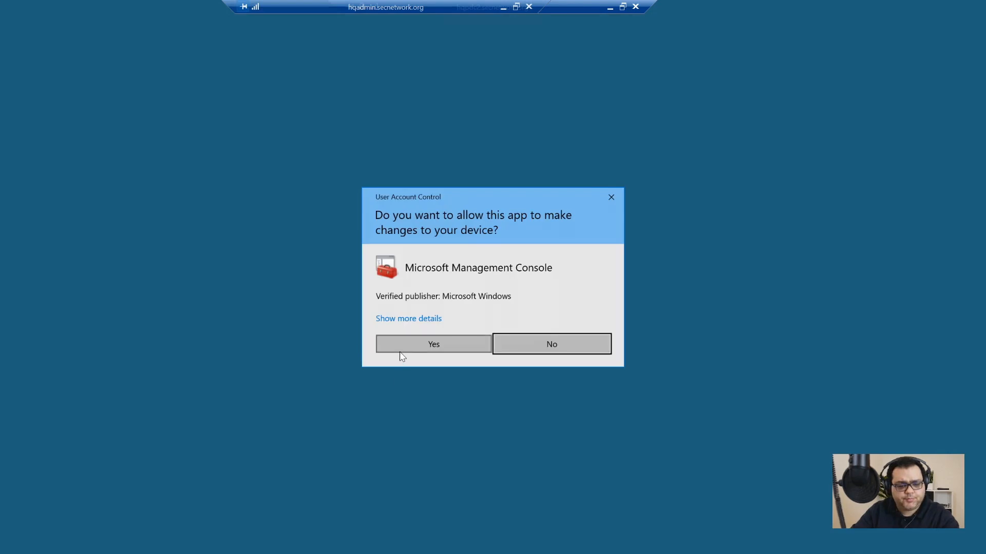
click(401, 349)
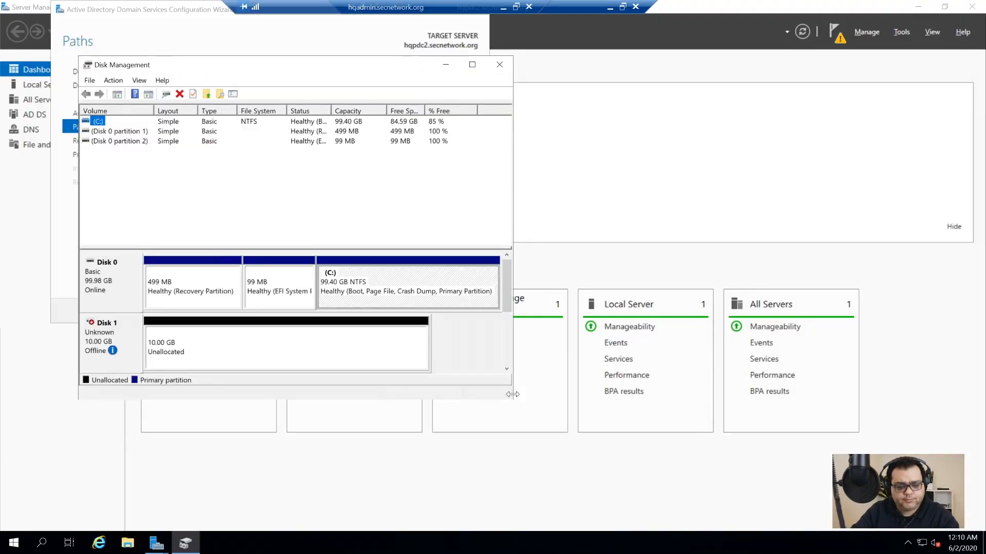
drag(513, 398, 794, 398)
- Bring Disk 1 online and initialize it as GPT
right_click(89, 336)
click(146, 344)
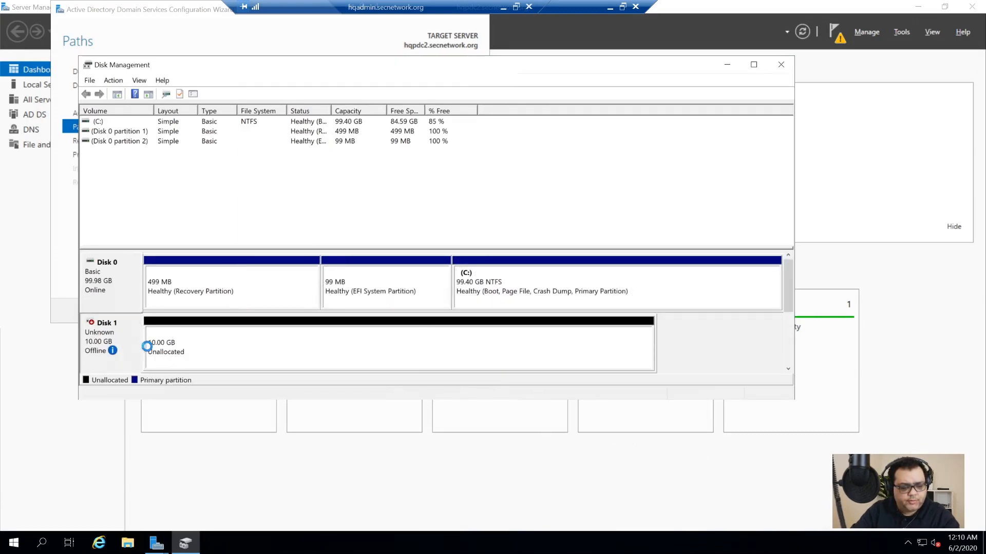
right_click(100, 335)
click(150, 343)
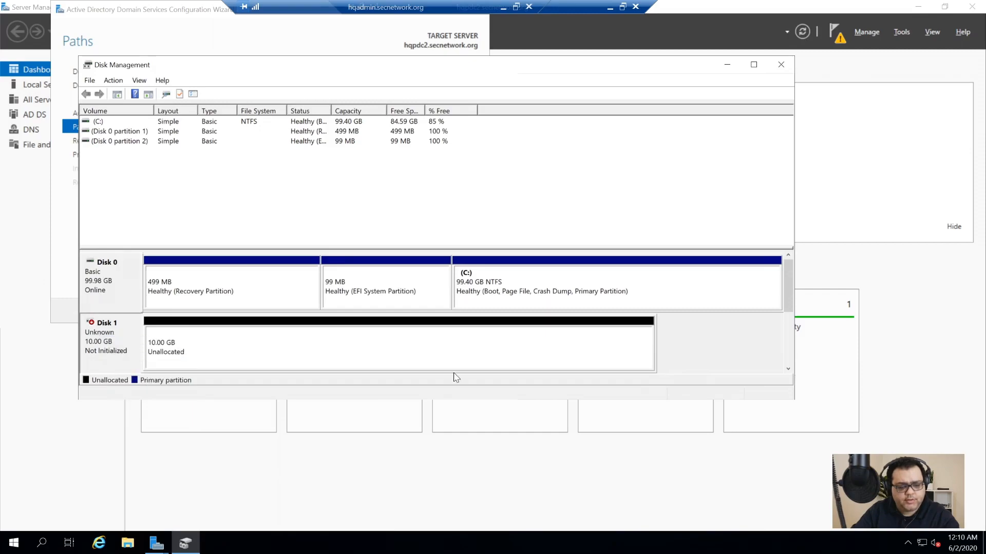
click(466, 304)
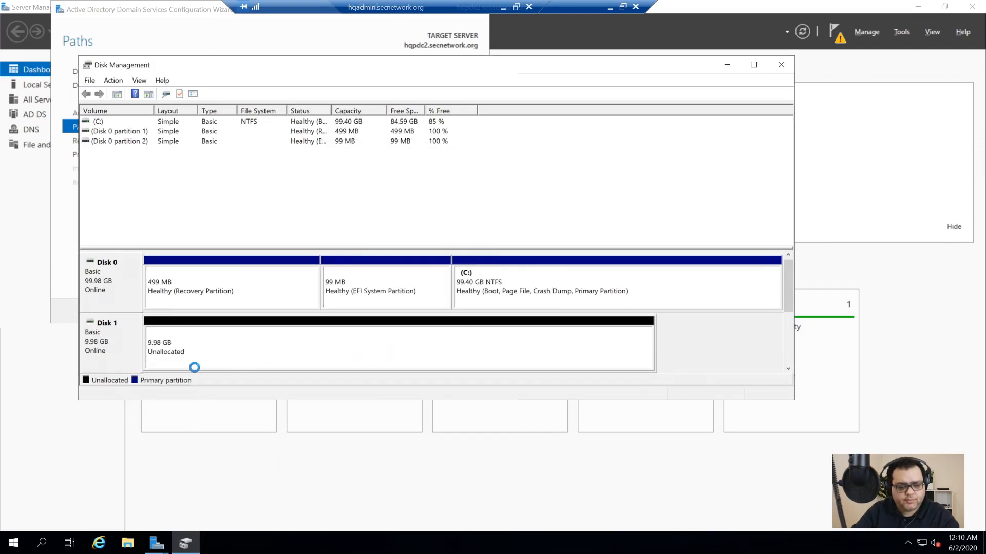
- Create a full-size 10222 MB NTFS simple volume as drive E:, then close Disk Management
right_click(244, 360)
click(318, 365)
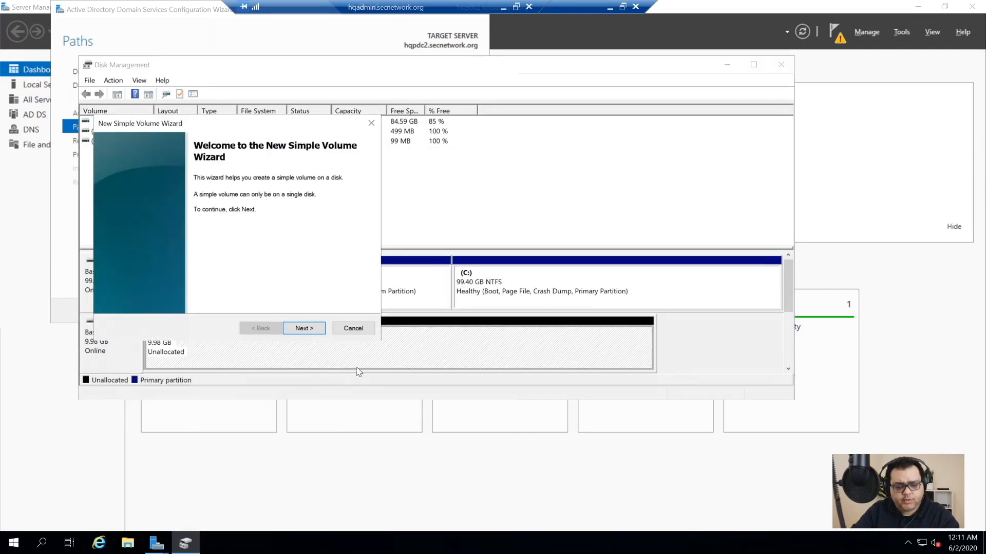
click(296, 333)
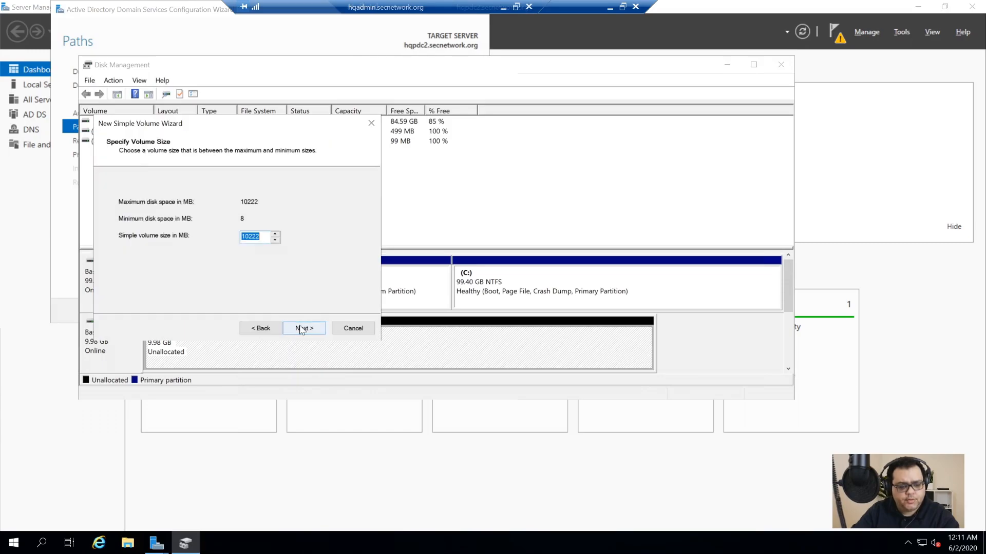
click(297, 324)
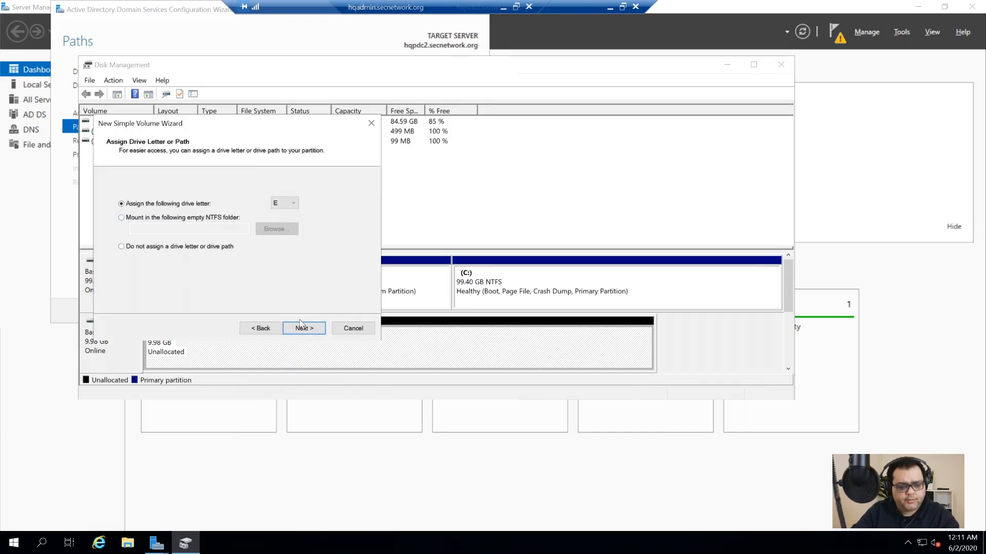
click(301, 328)
key(BackSpace)
click(304, 332)
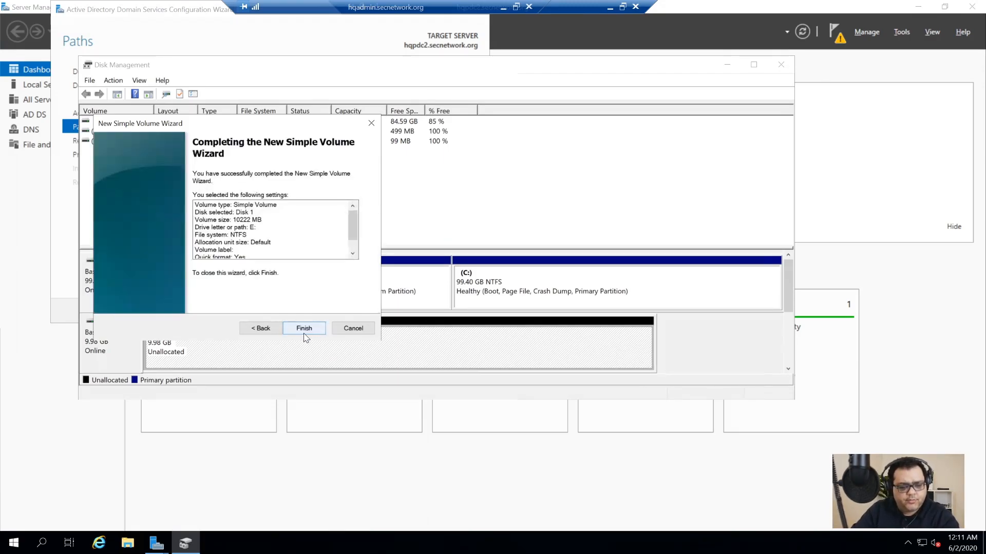
click(304, 333)
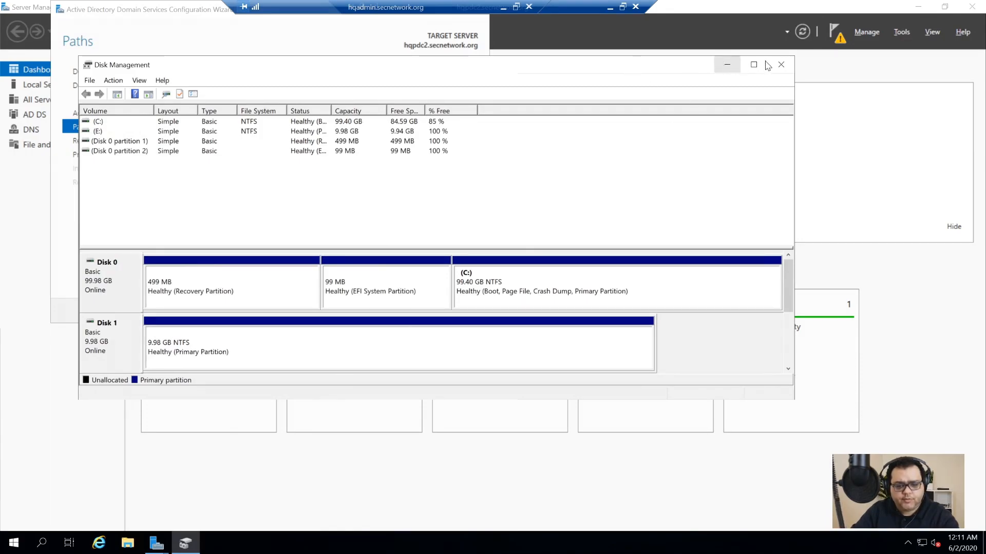
click(779, 65)
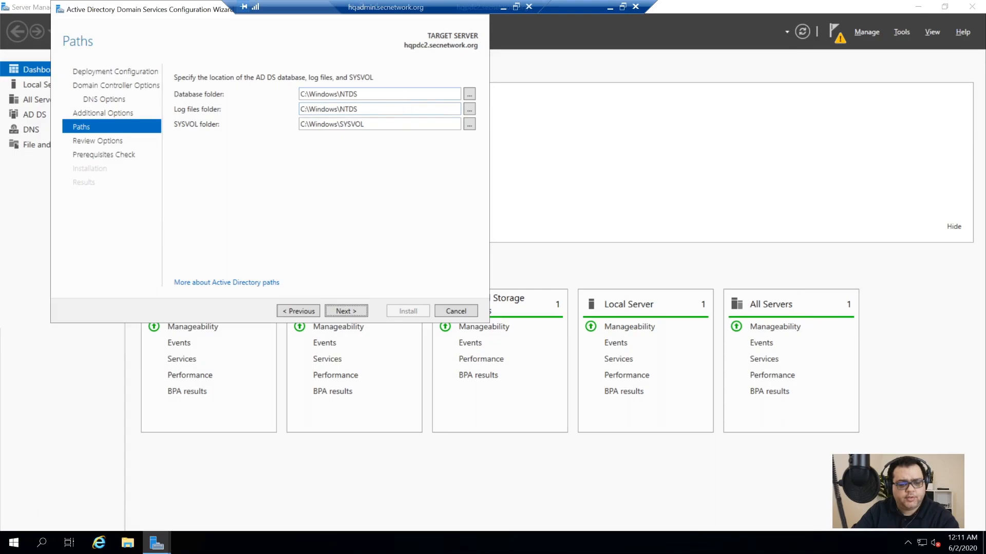
- Change the Database, Log files and SYSVOL folder paths from drive C: to E:
drag(380, 94, 300, 94)
key(Home)
key(Delete)
text(E)
drag(380, 110, 300, 109)
key(Home)
key(Delete)
text(E)
key(Tab)
key(Home)
key(Delete)
text(E)
key(Tab)
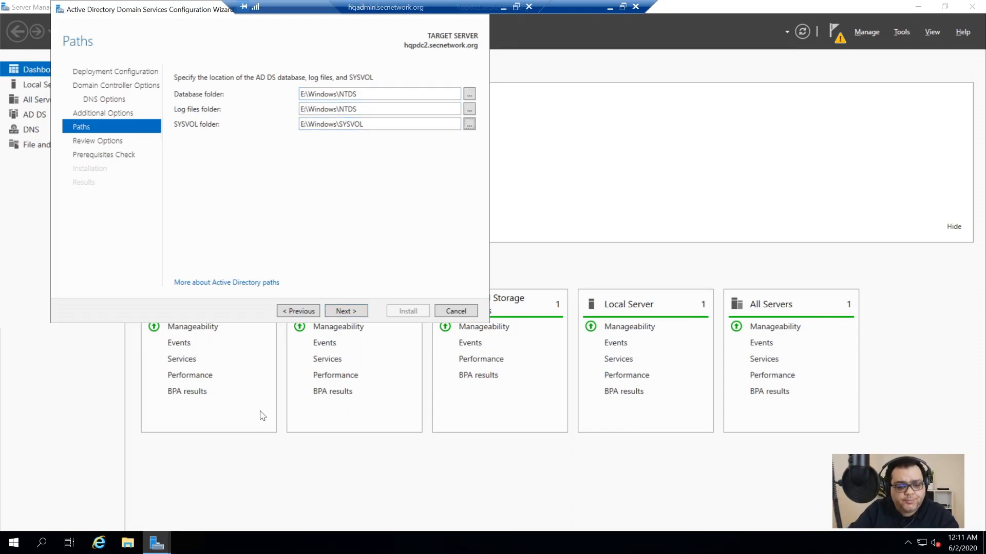
- Pass the review and prerequisites pages and install the additional domain controller
click(355, 314)
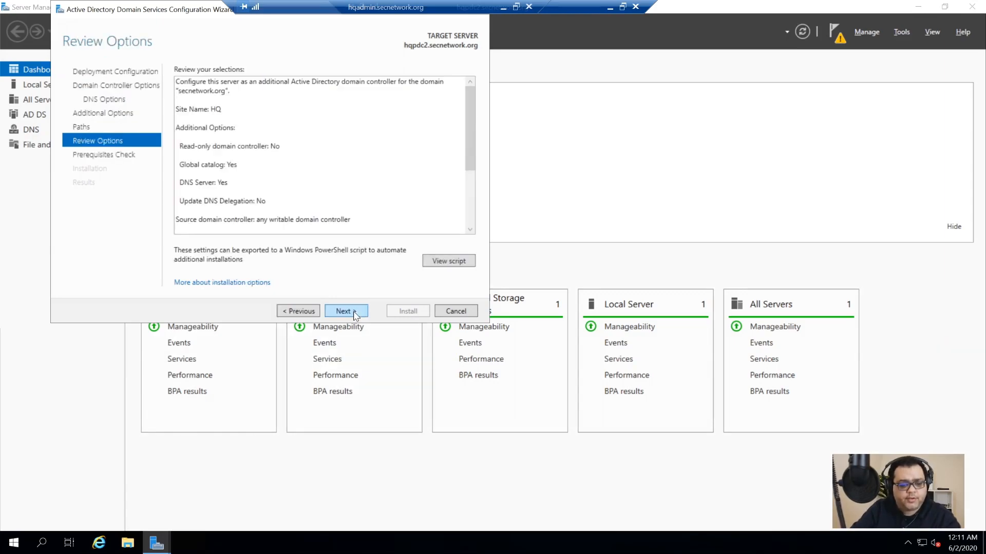
click(356, 313)
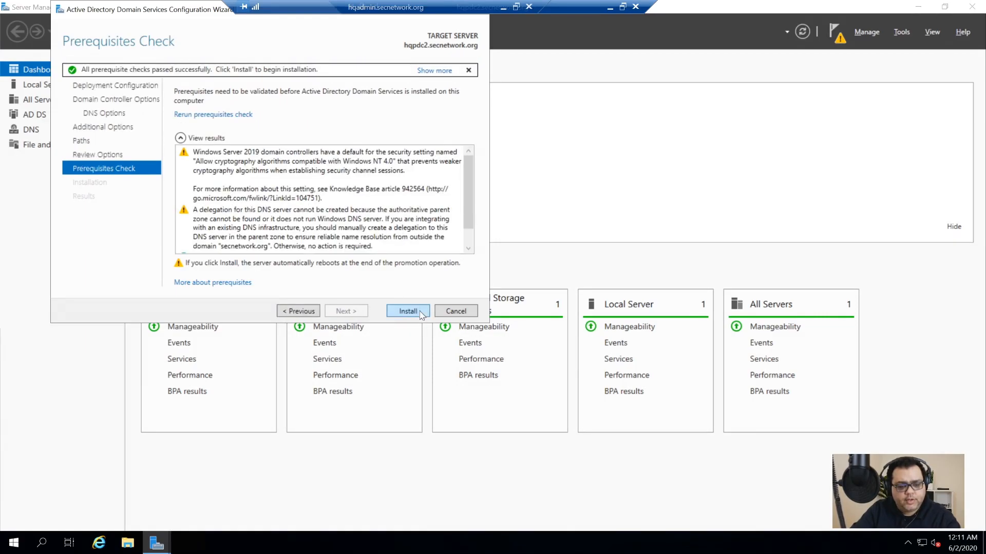
click(408, 311)
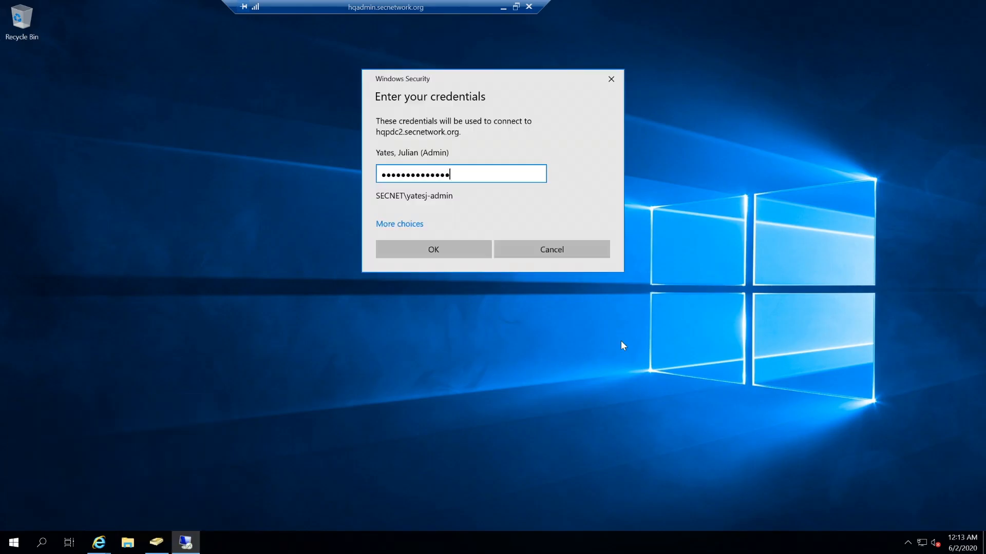
- Submit the admin credentials to connect to hqpdc2, then bring up the Run box on its desktop
key(Return)
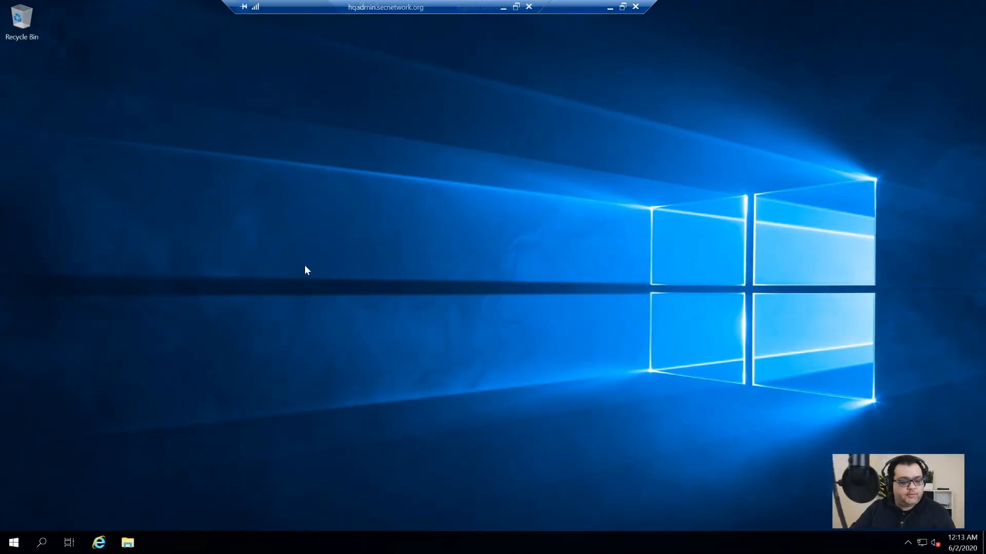
key(super+r)
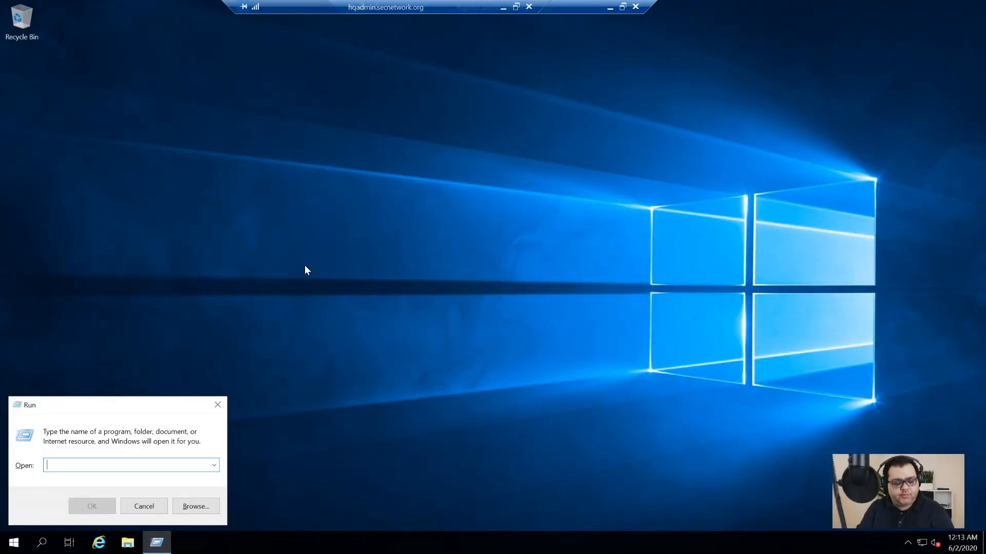
- Launch DNS Manager from a Start search for 'dns', approving the administrator prompt
key(Escape)
key(super)
text(dns)
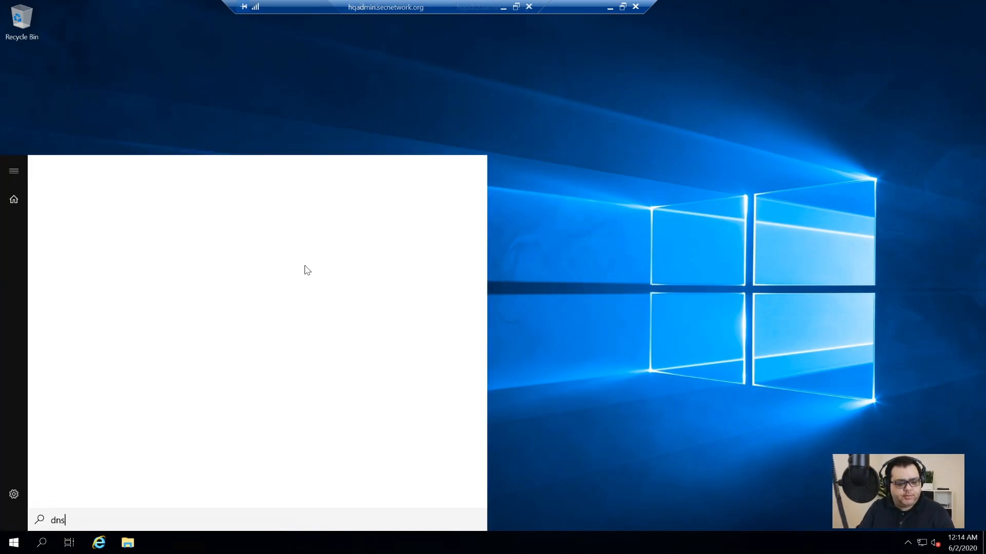
key(Return)
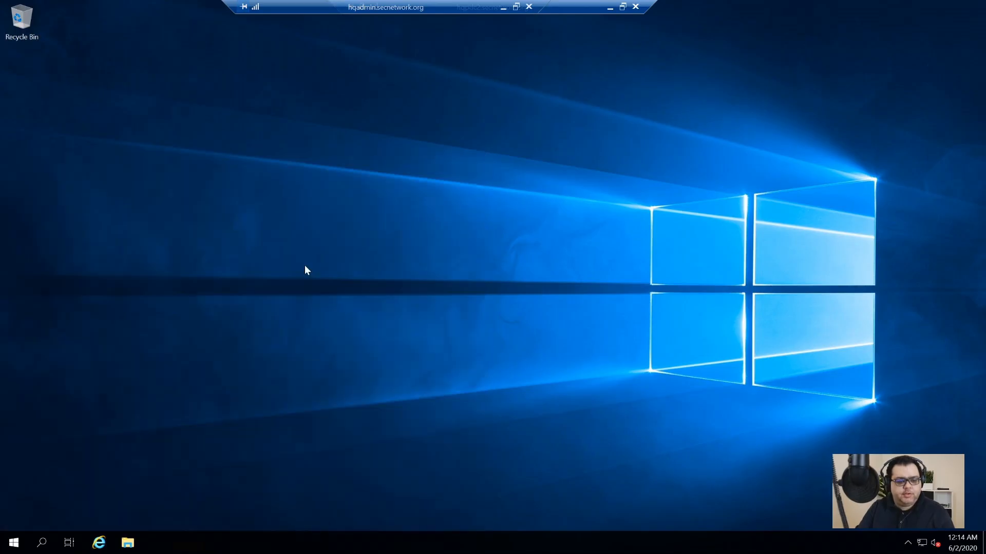
key(Left)
key(Return)
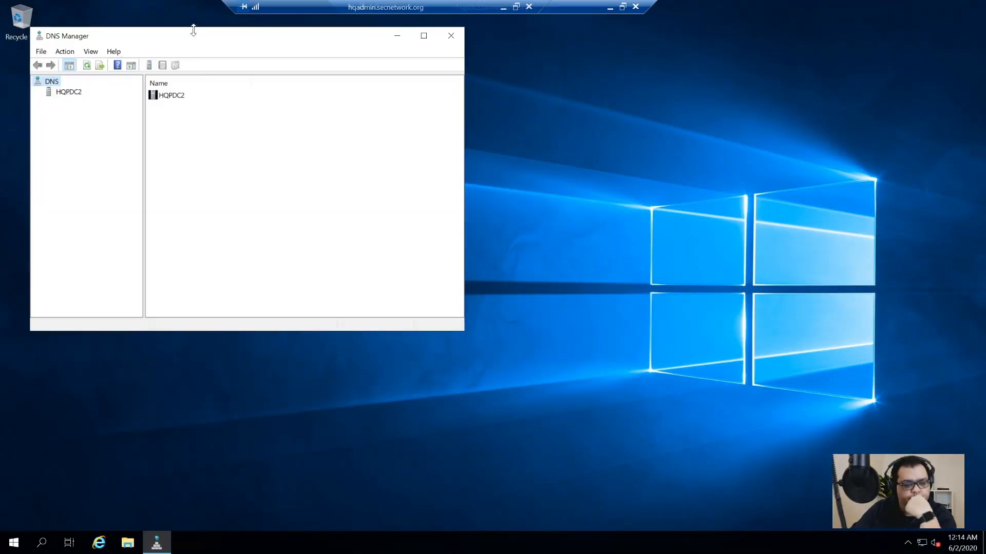
- Open HQPDC2's secnetwork.org forward zone and inspect its hqpdc2 name server record
double_click(203, 37)
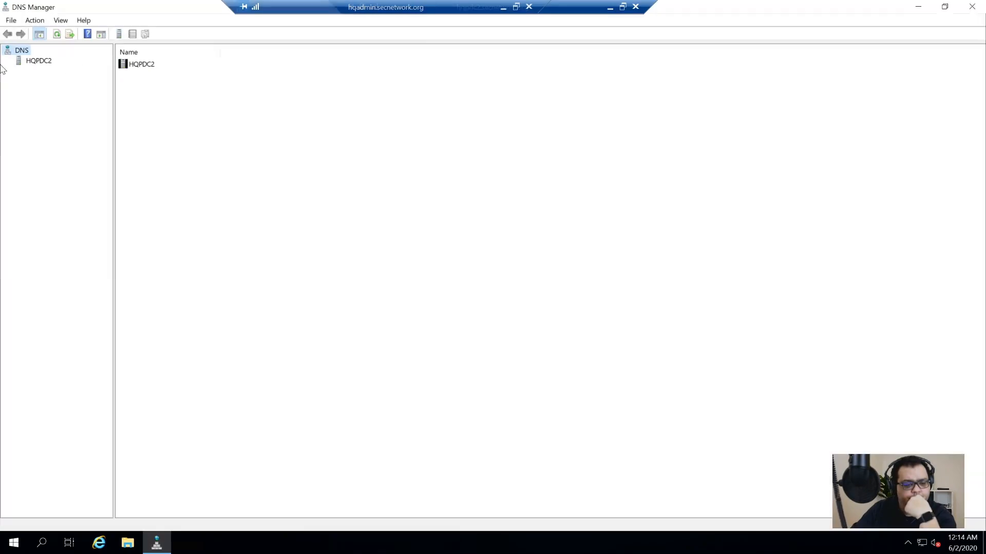
click(32, 61)
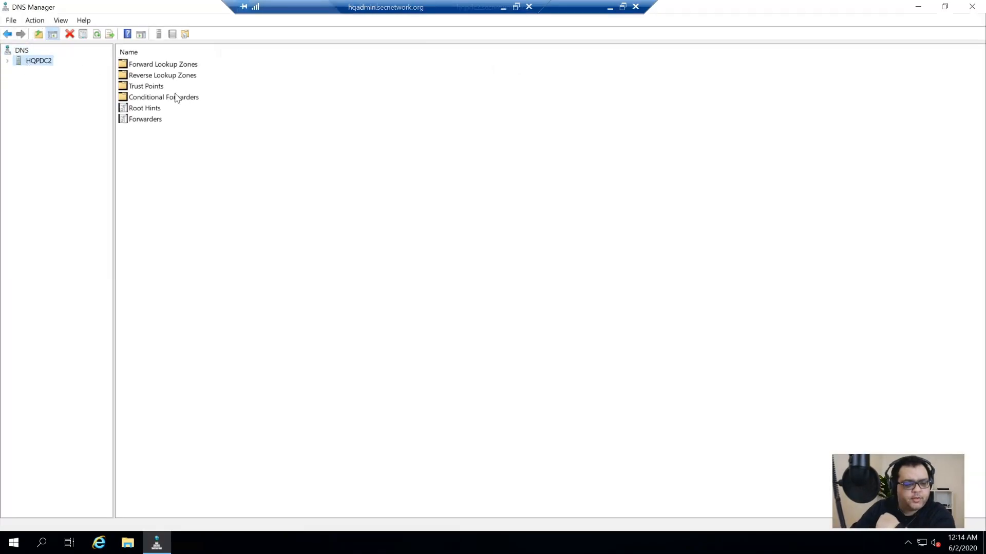
click(154, 65)
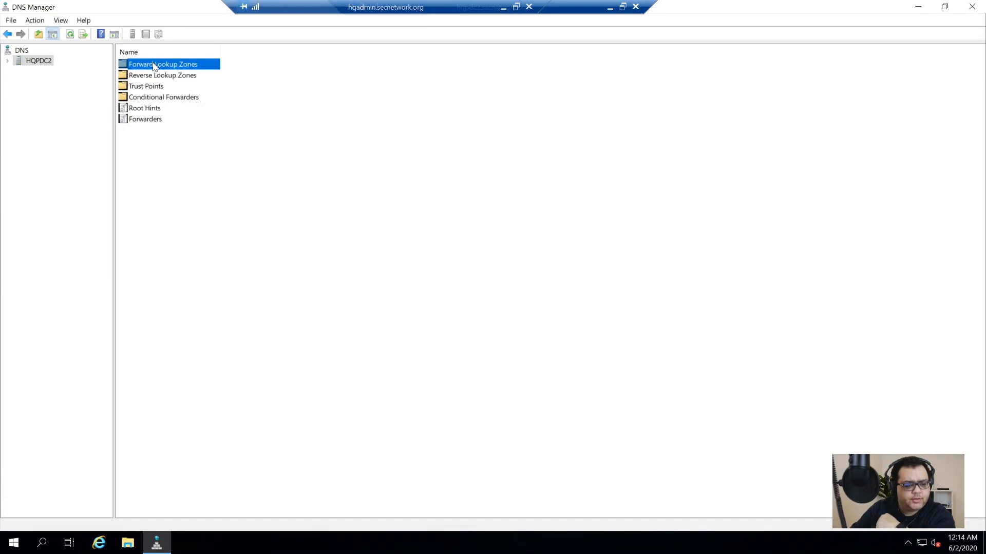
double_click(164, 65)
click(171, 66)
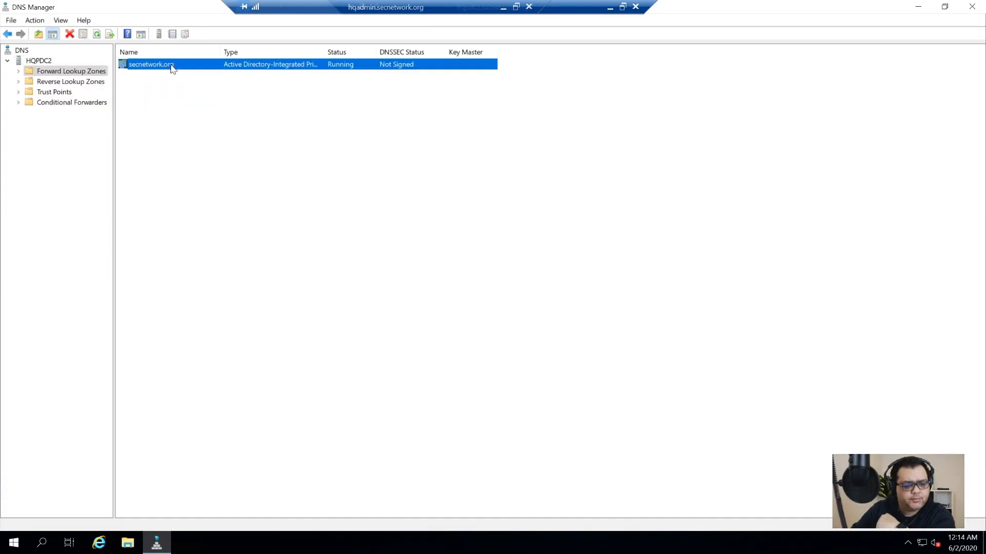
double_click(171, 66)
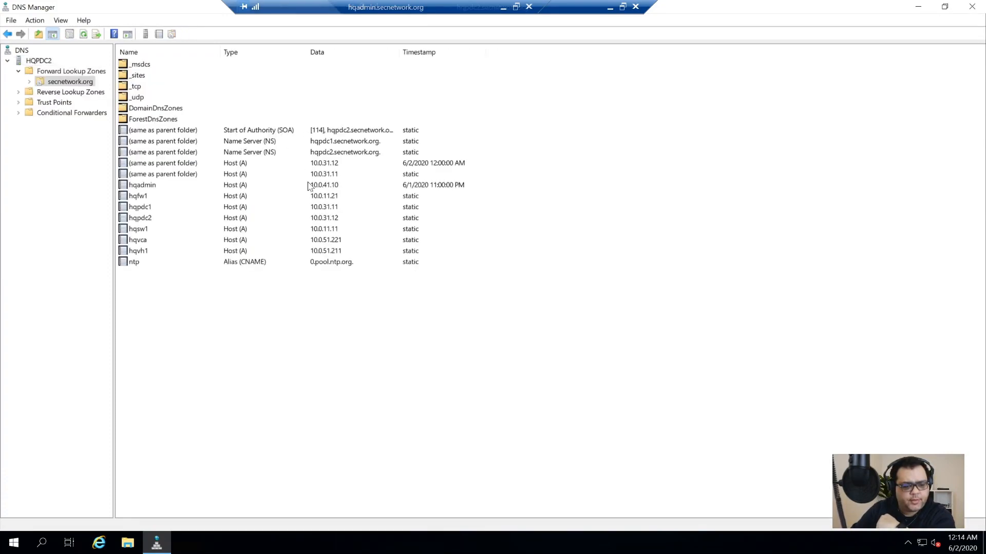
click(226, 153)
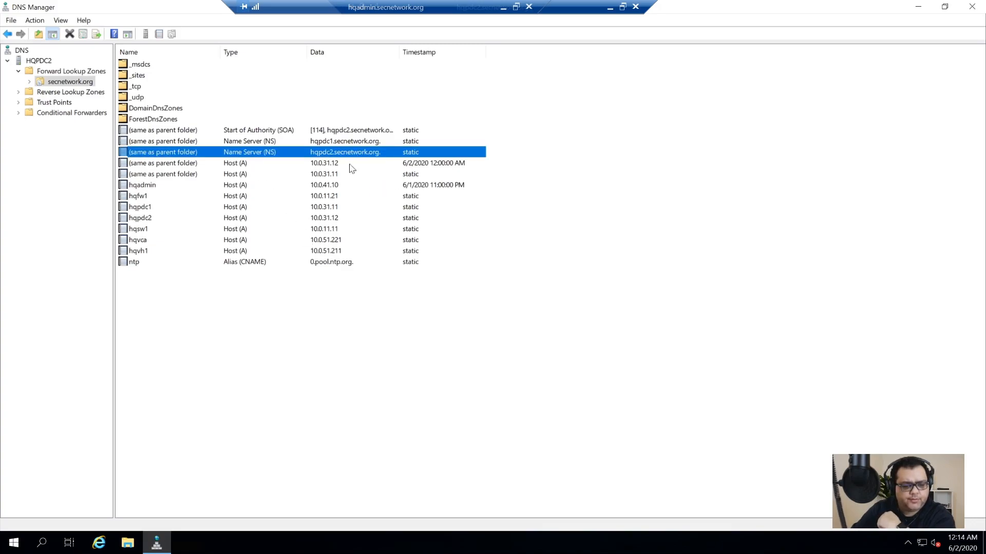
- Check the 0.10.in-addr.arpa reverse zone's hqpdc2 record, then close DNS Manager
click(55, 104)
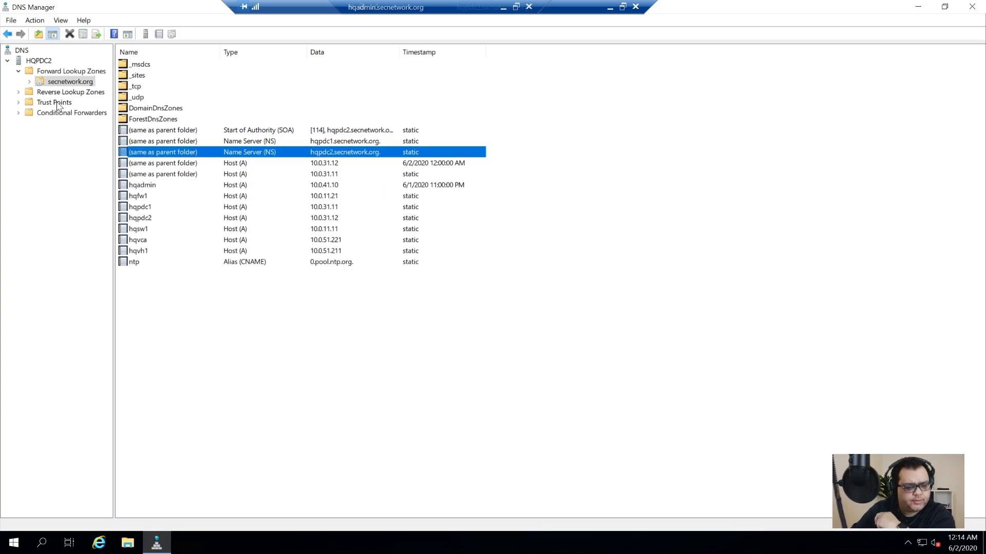
click(17, 93)
click(50, 105)
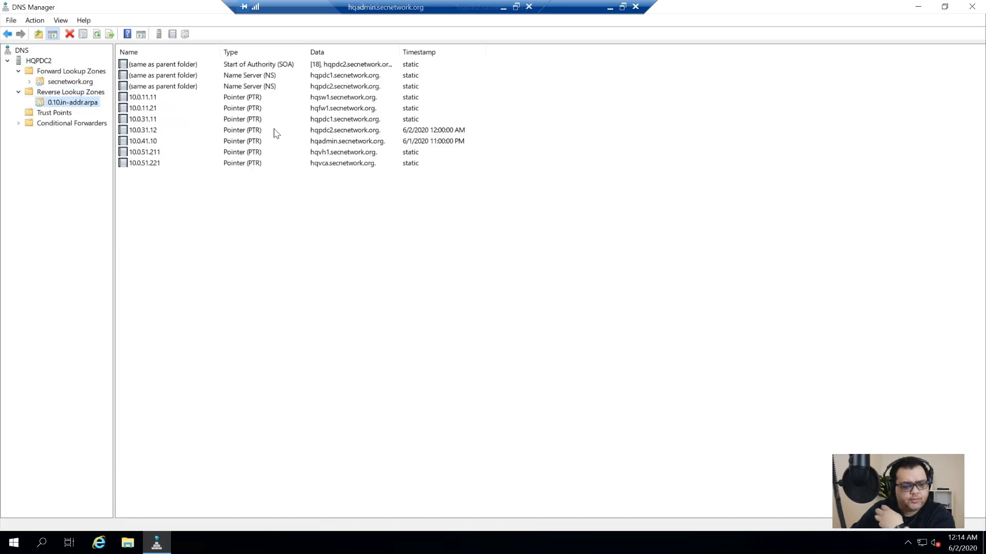
click(191, 89)
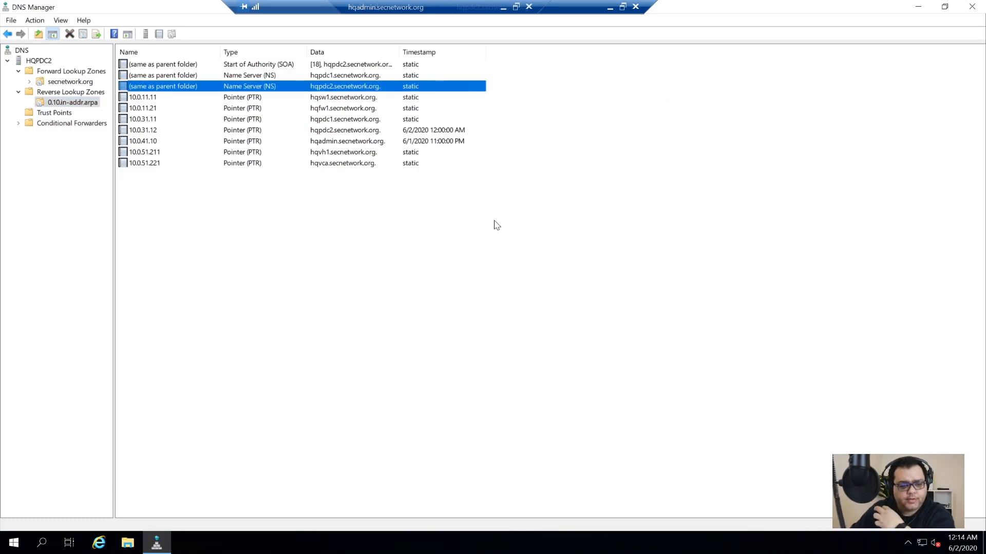
click(972, 7)
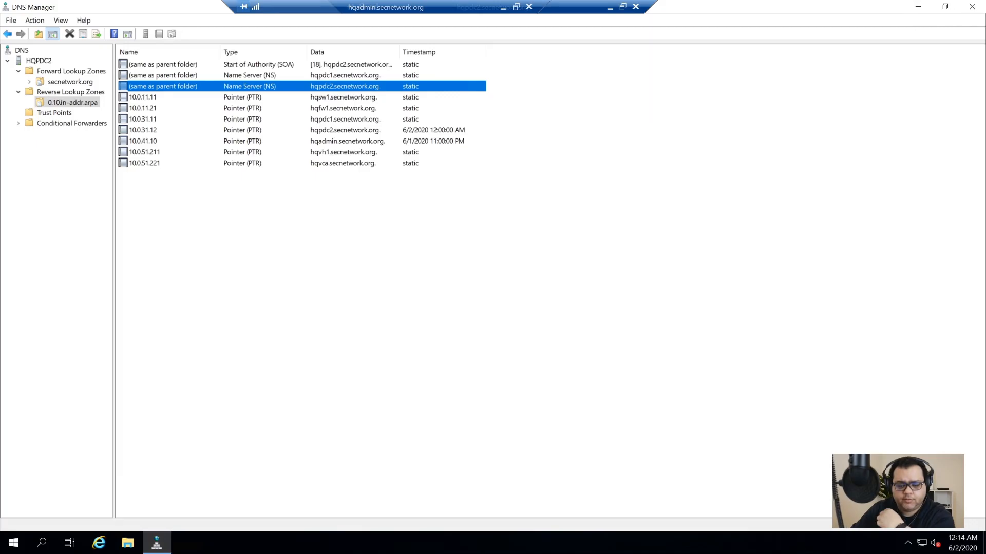
- Launch Active Directory Users and Computers with dsa.msc, approving the administrator prompt
key(super+r)
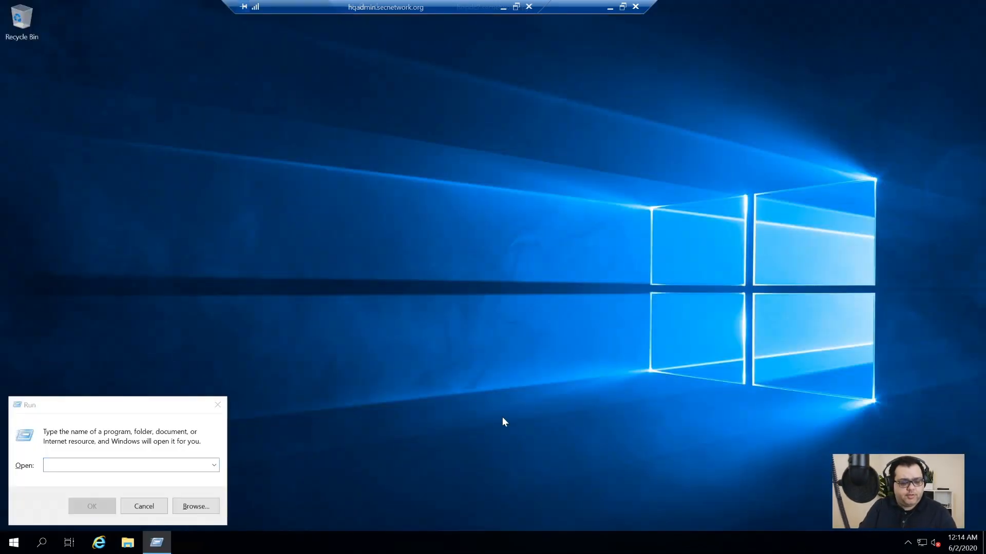
key(super+e)
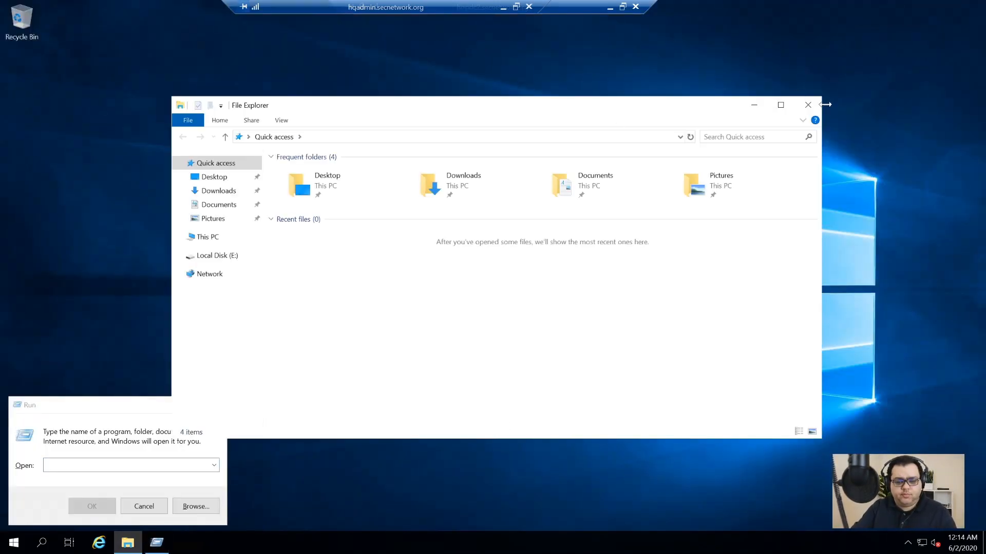
click(808, 104)
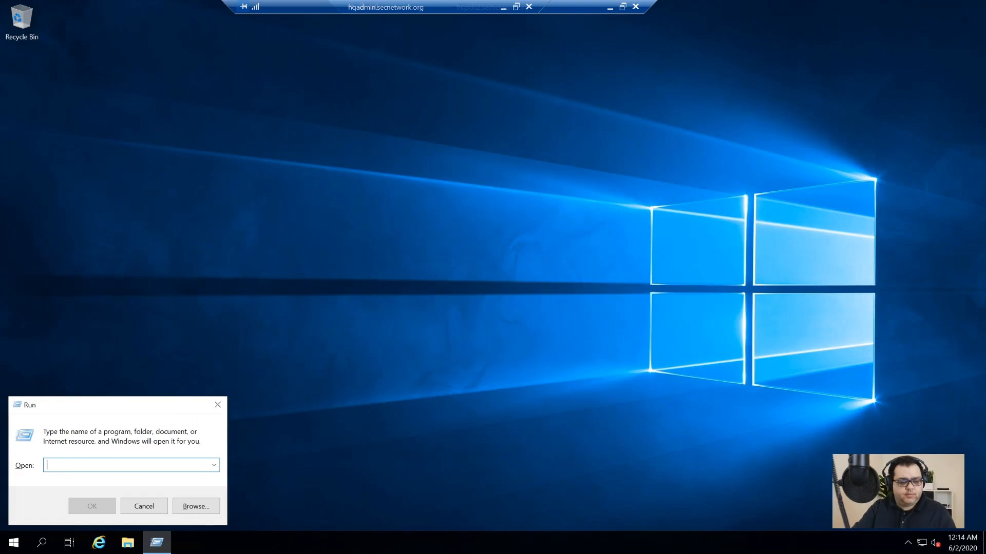
text(ds)
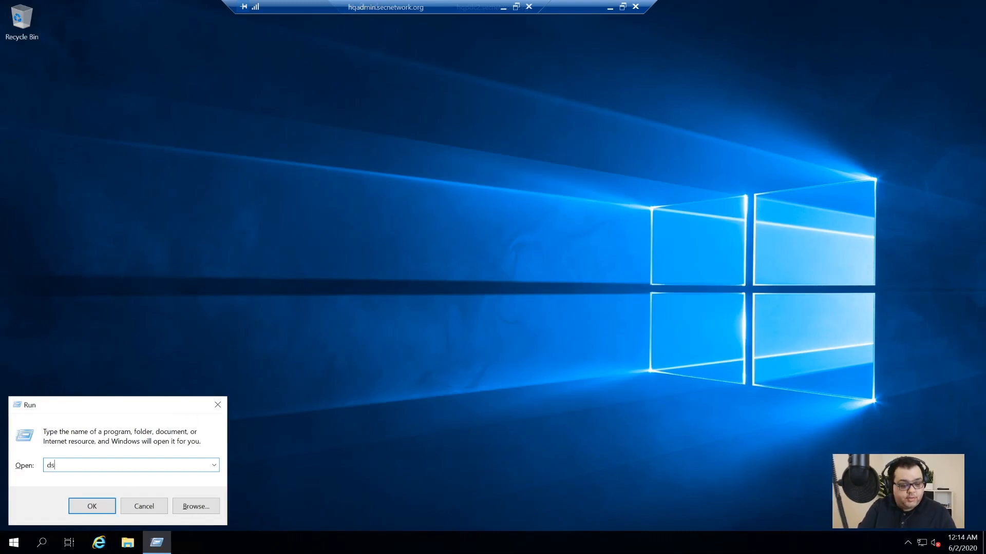
text(a.msc)
key(Return)
key(Left)
key(Return)
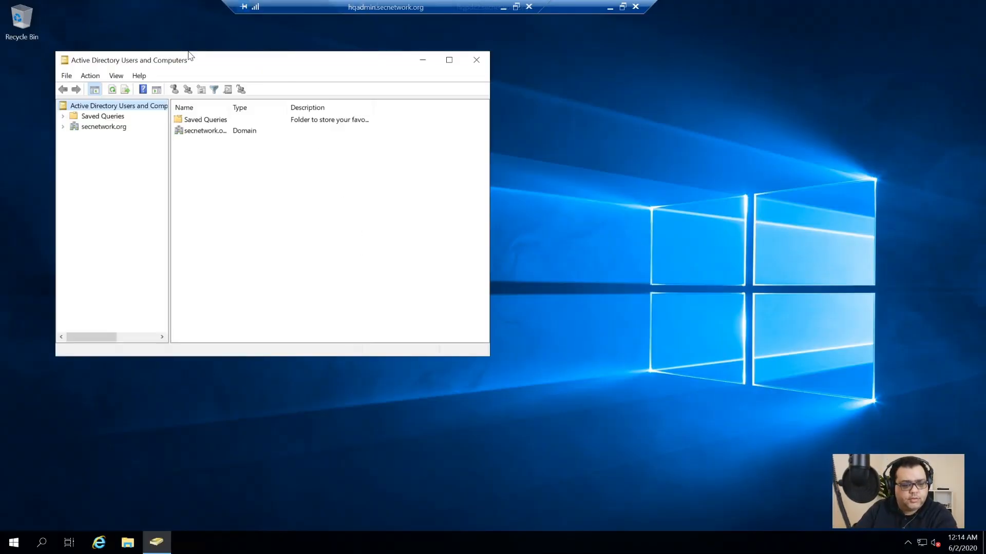
- List secnetwork.org's Domain Controllers to confirm HQPDC1 and HQPDC2, then close the console
double_click(189, 52)
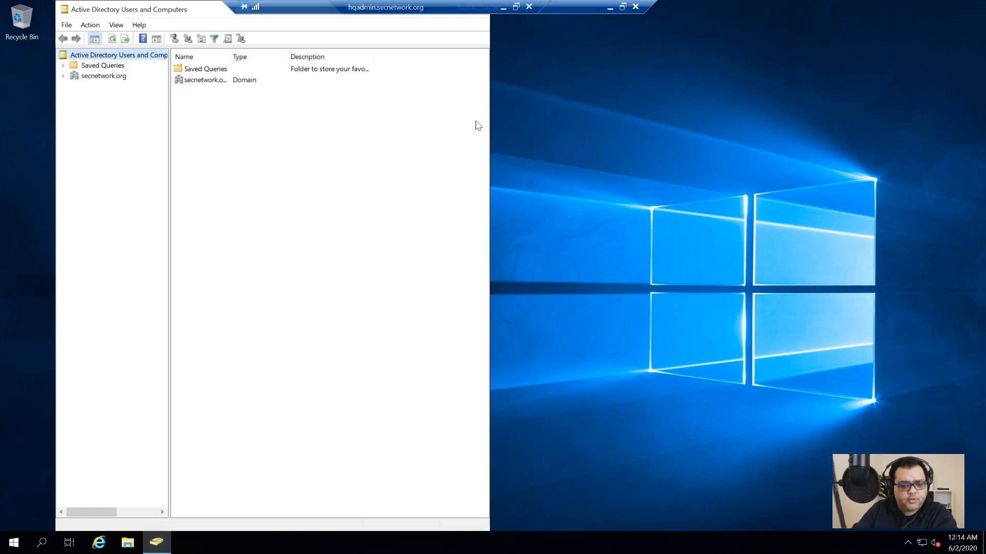
drag(490, 125, 643, 131)
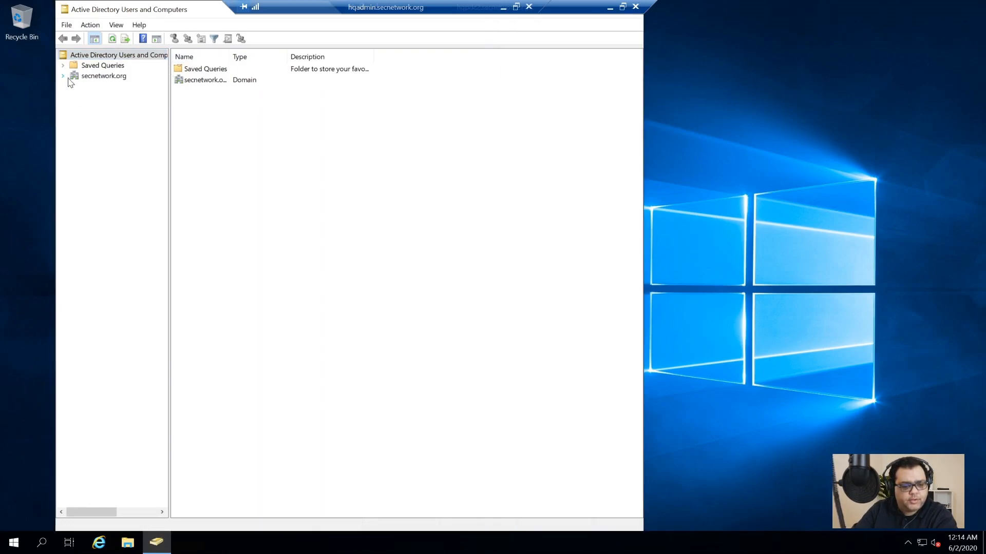
click(63, 75)
click(106, 76)
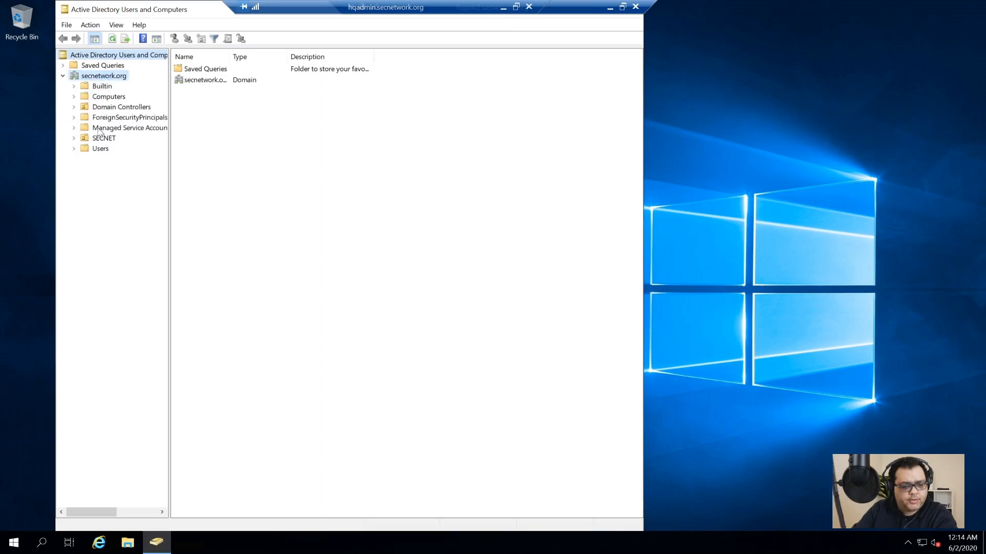
click(114, 107)
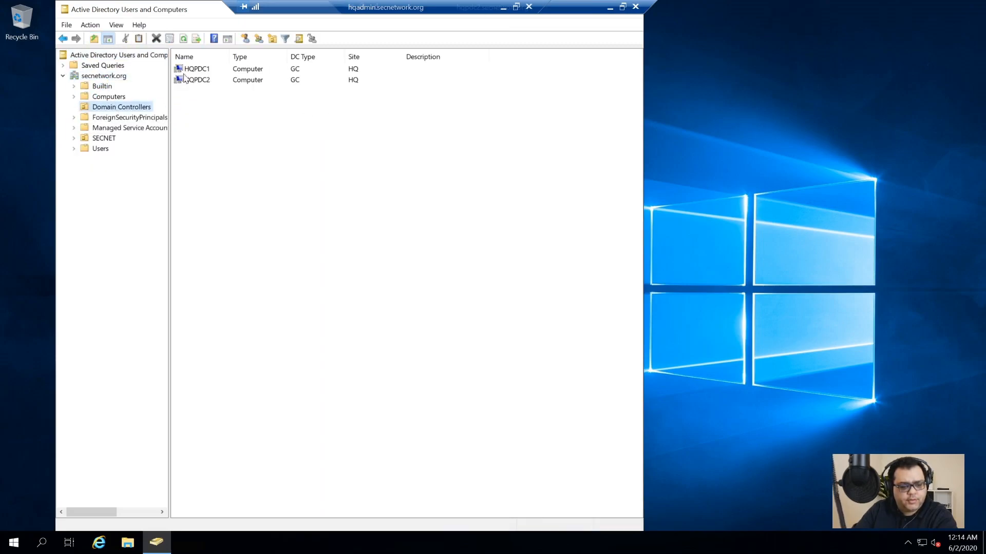
double_click(162, 8)
click(632, 76)
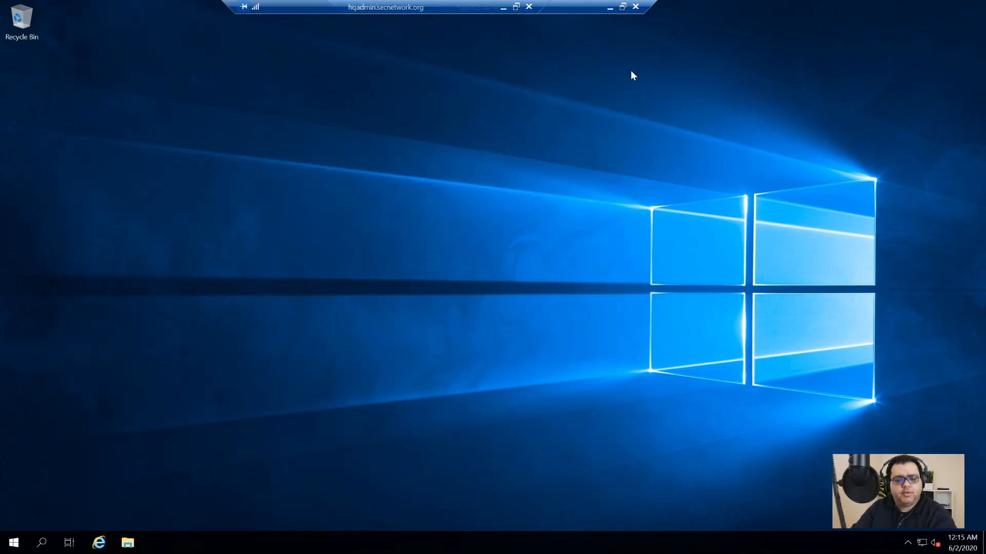
- Open an elevated Command Prompt from the Start search, approving the administrator prompt
key(super+r)
text(cmd)
key(Return)
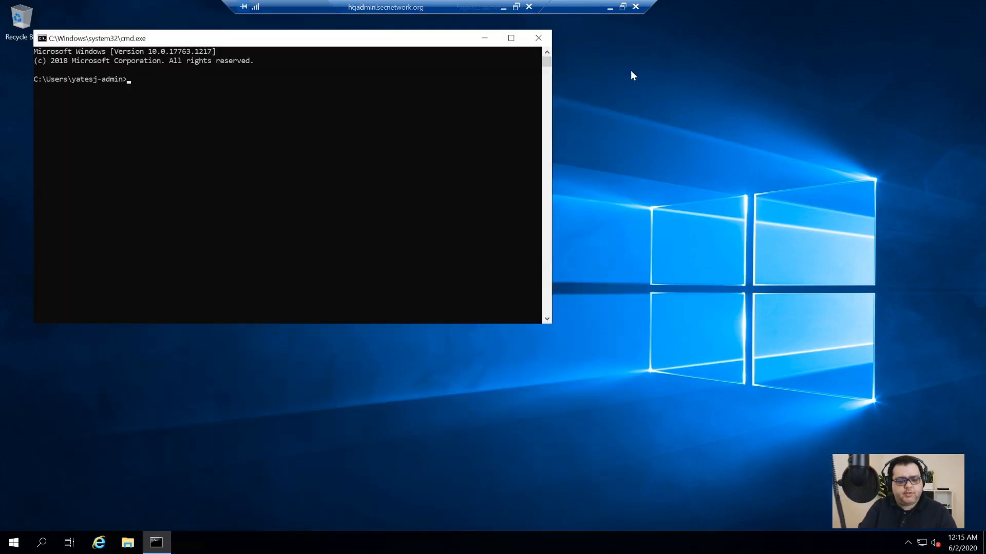
text(exit)
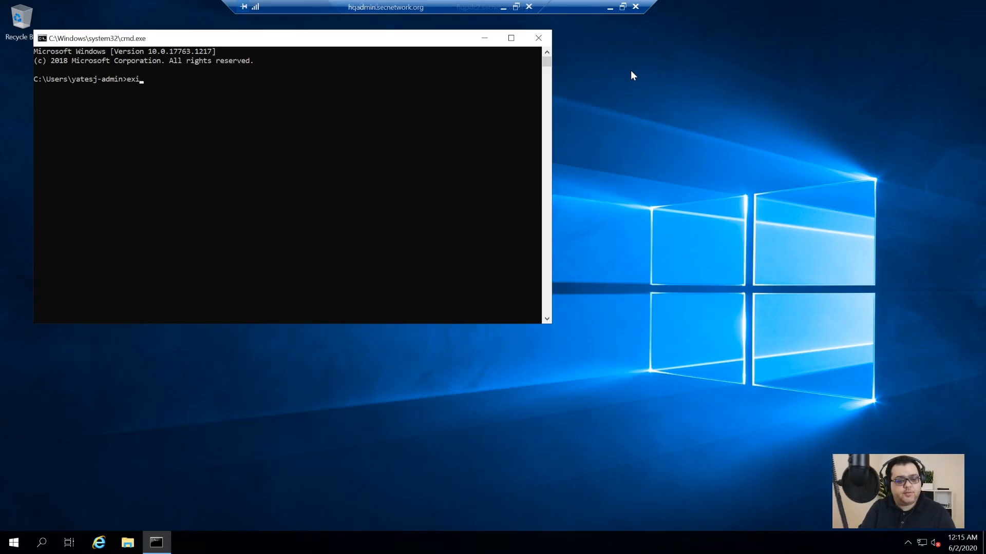
key(Return)
key(super+r)
text(cmd)
key(Escape)
key(super)
text(cmd)
key(ctrl+shift+Return)
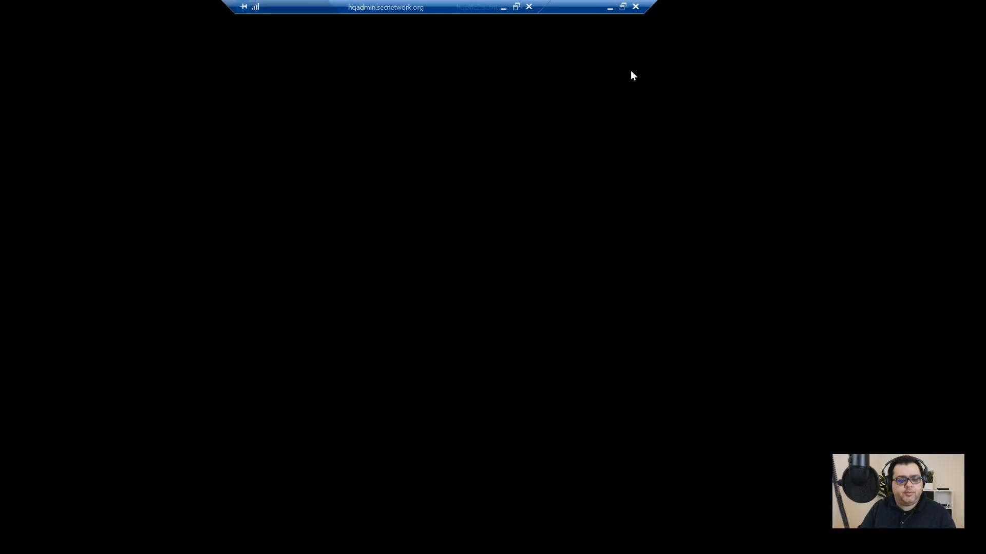
key(alt+y)
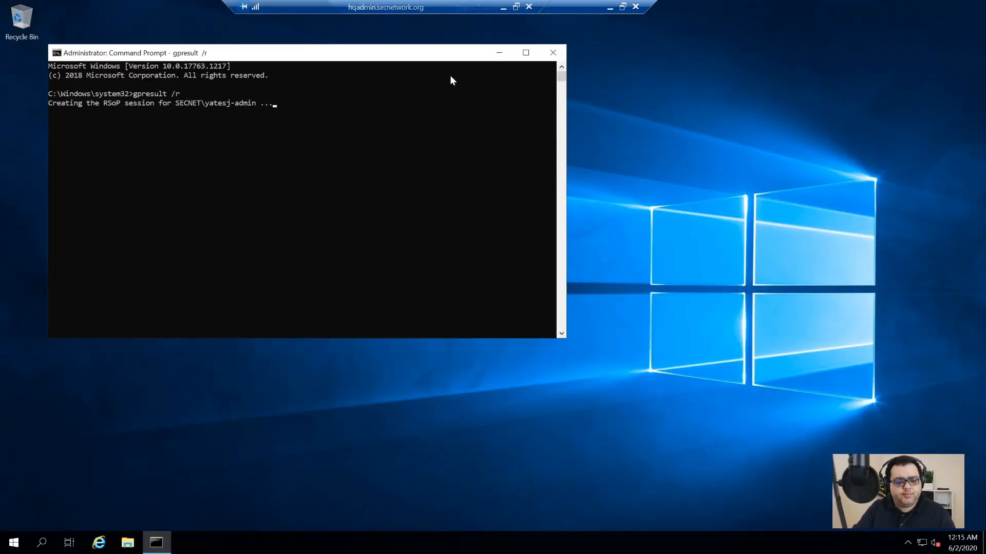
- In the gpresult report, select and copy the 'SECNET NTP BDC Policy v1.0' name
double_click(451, 58)
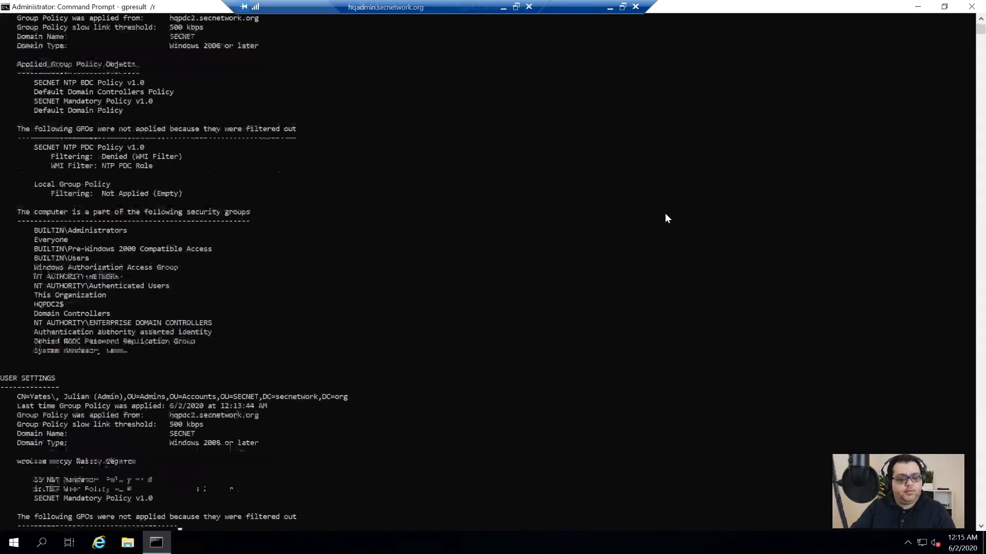
scroll(263, 208, up, 8)
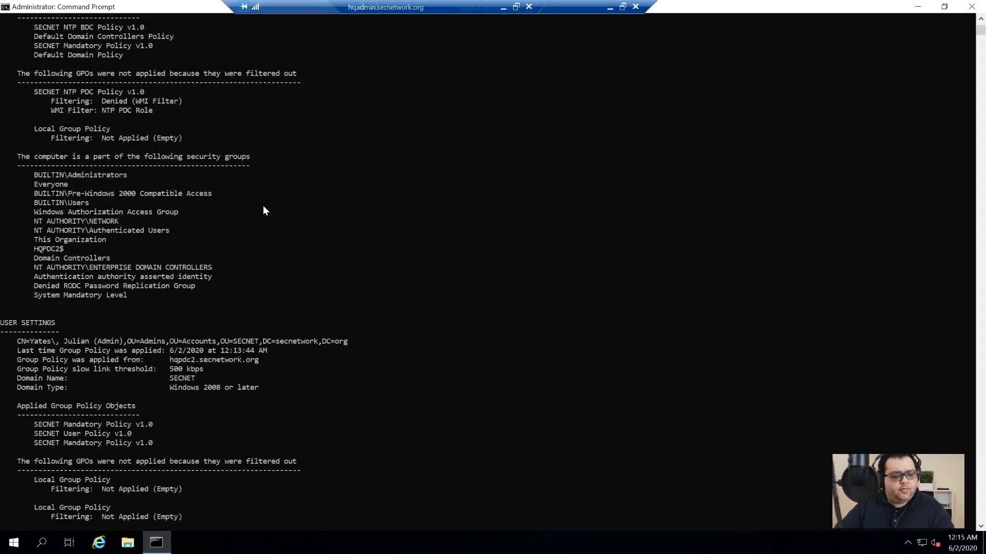
scroll(258, 211, up, 2)
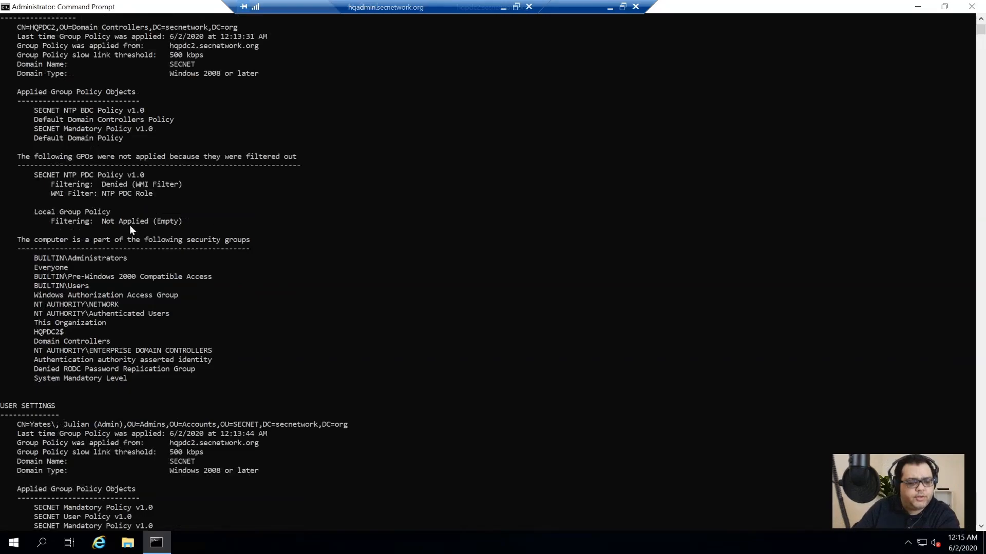
drag(36, 111, 125, 113)
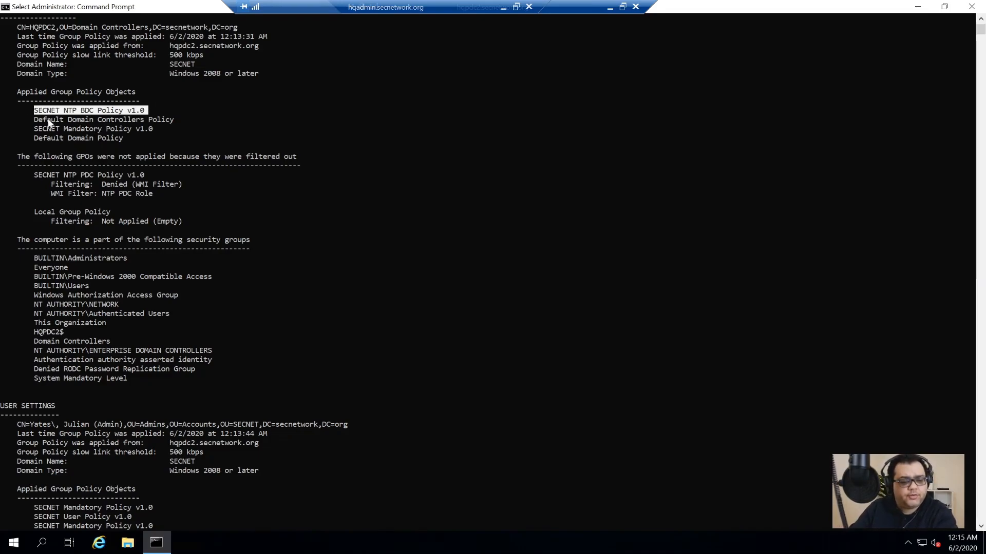
click(60, 111)
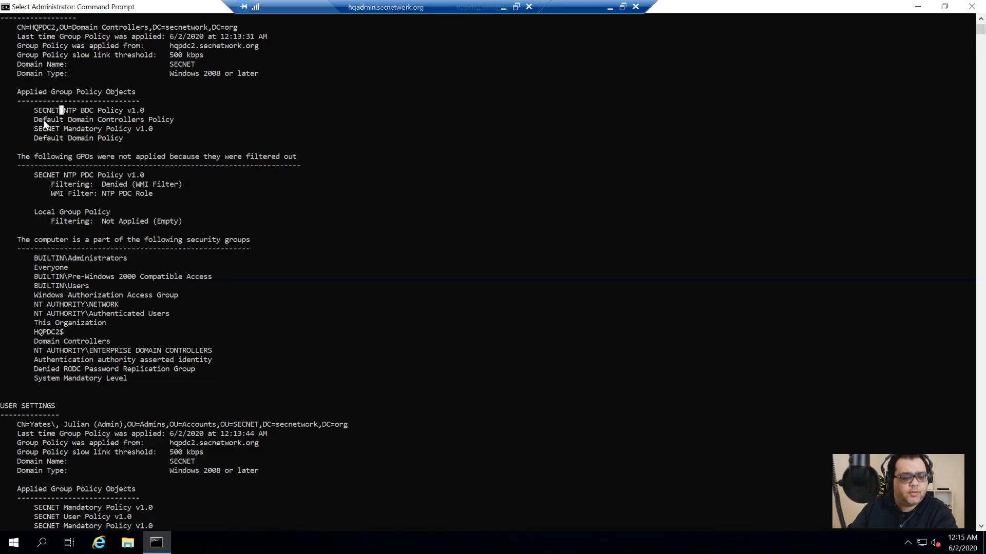
drag(89, 110, 120, 111)
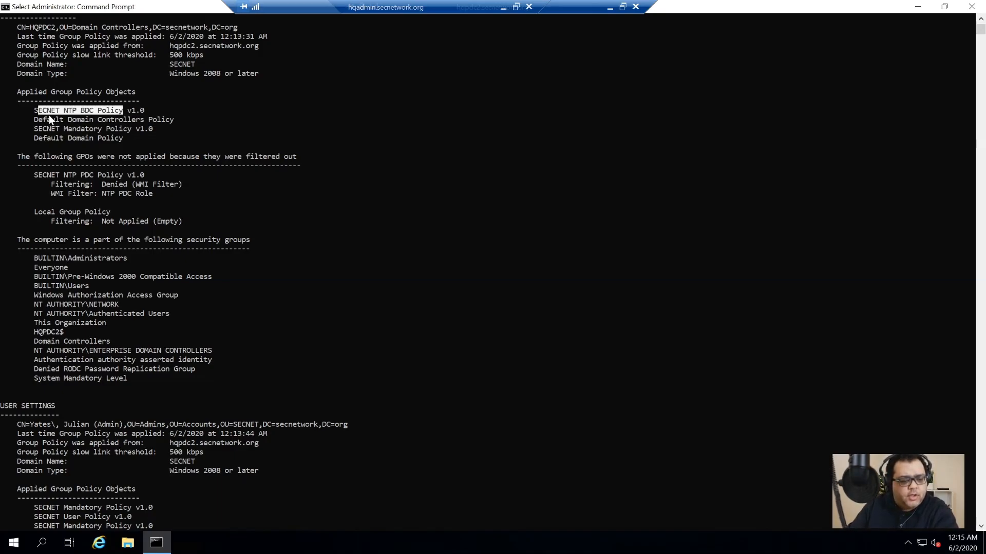
drag(36, 108, 79, 112)
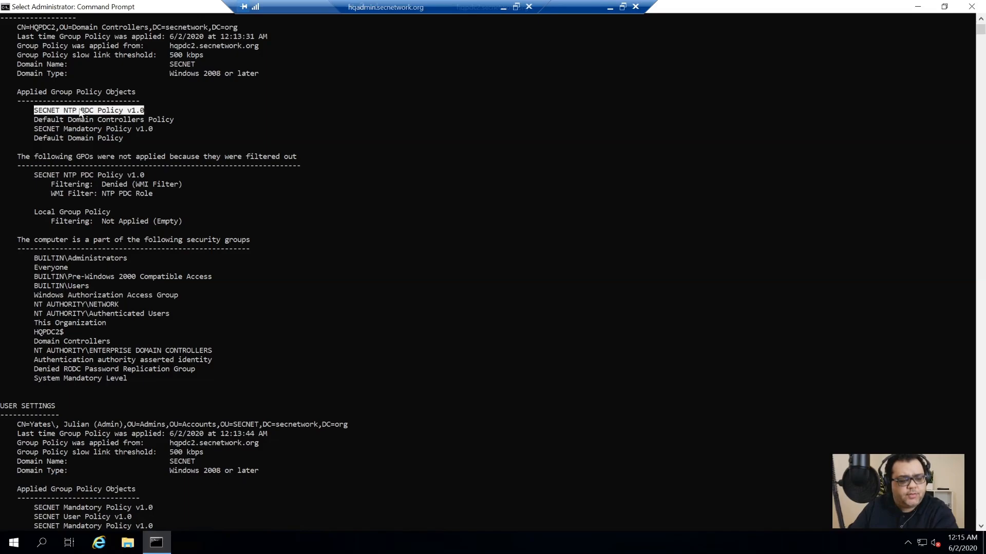
key(ctrl+c)
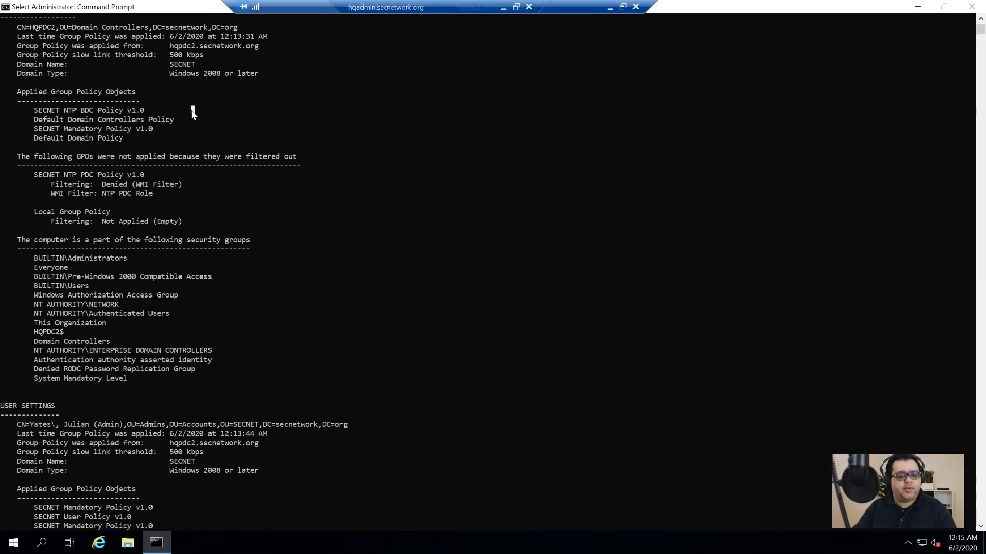
- Review the rest of the group policy report and close Command Prompt
scroll(182, 365, down, 10)
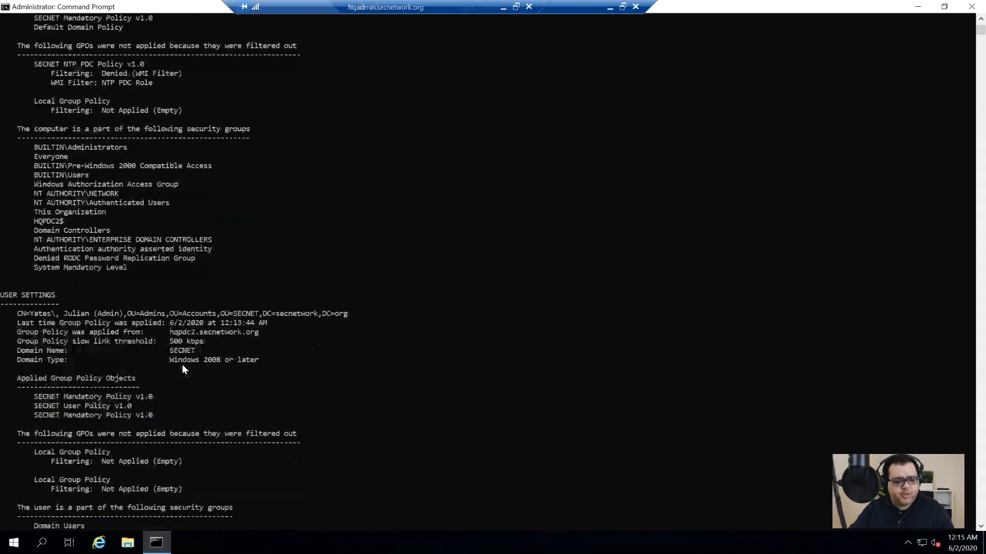
scroll(182, 364, up, 12)
scroll(182, 364, down, 16)
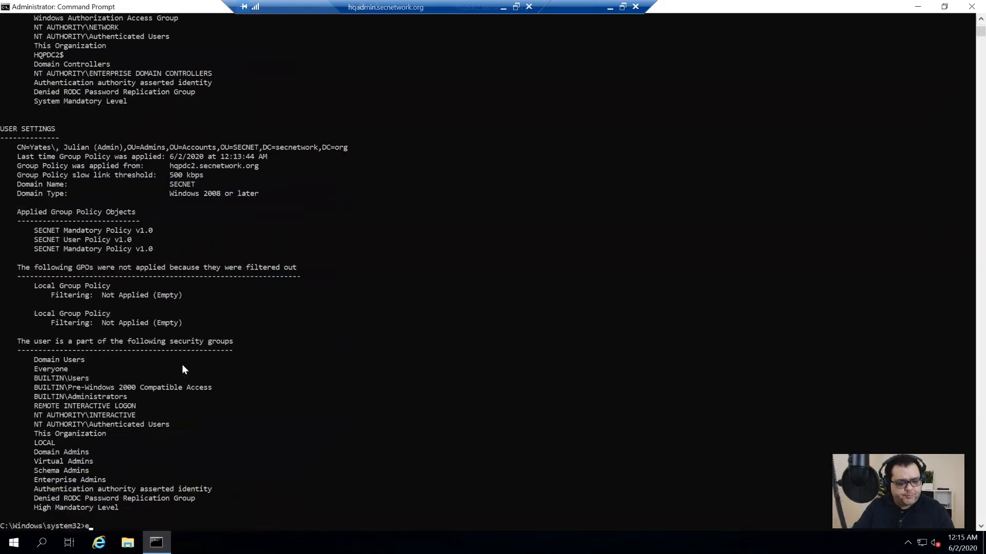
key(alt+F4)
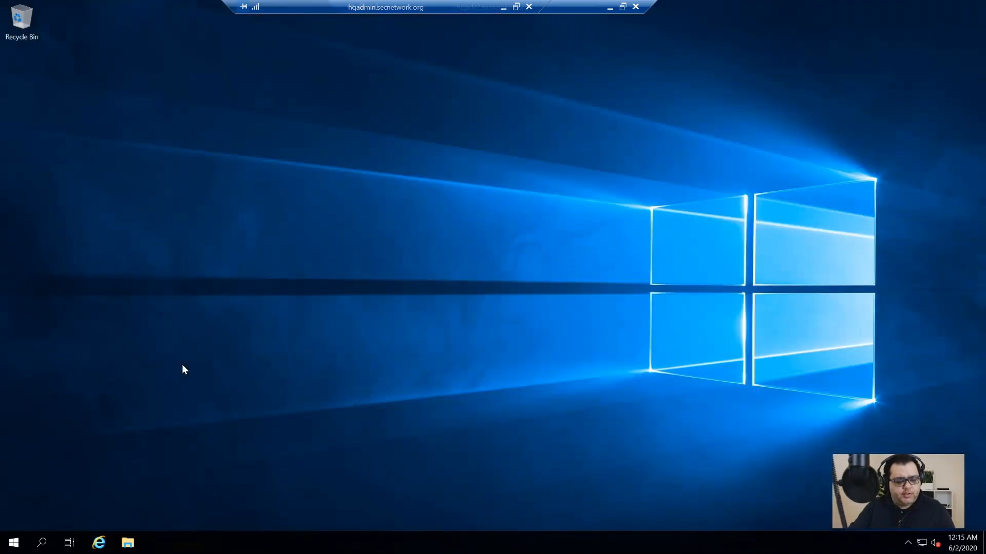
- Search Start for 'this' and open This PC's Properties to view the System page
key(super)
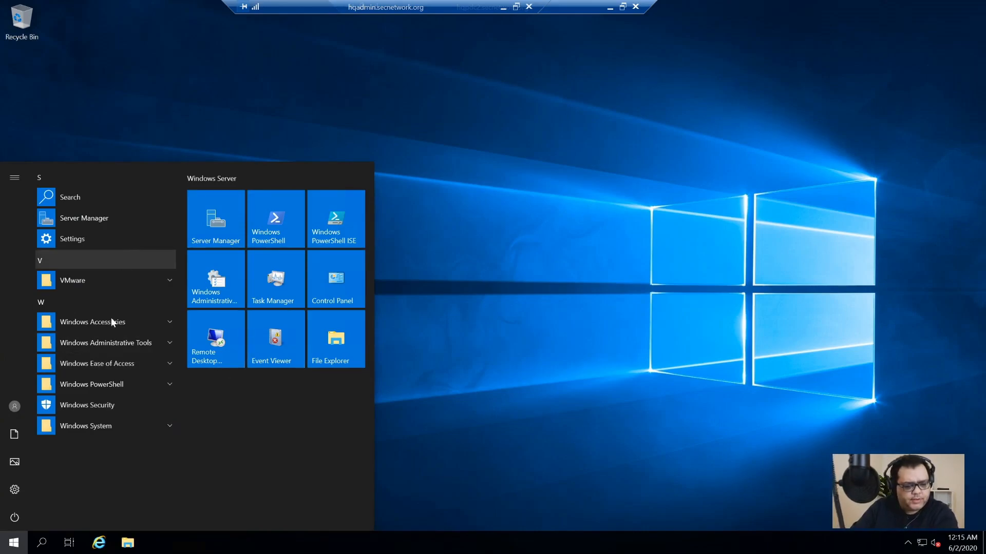
click(20, 408)
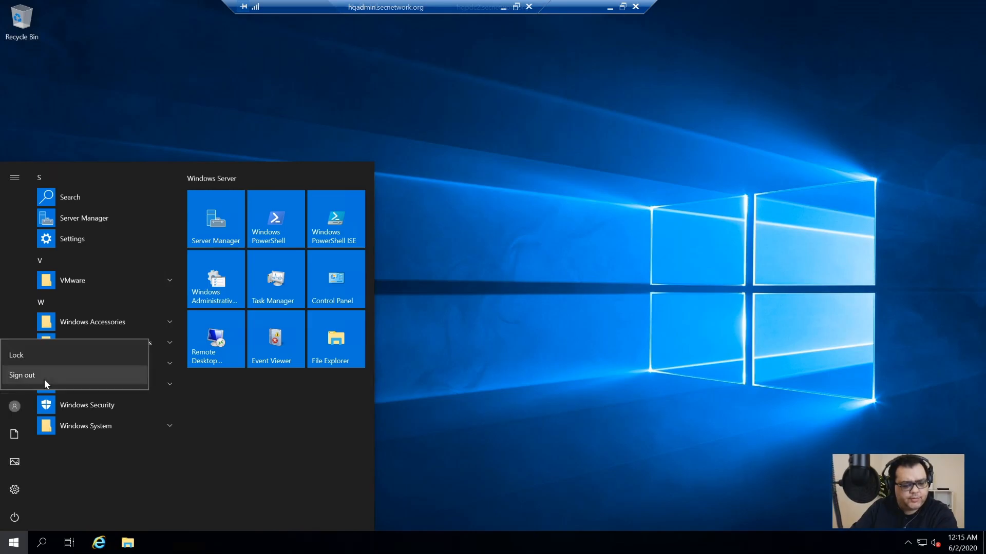
click(904, 382)
click(823, 299)
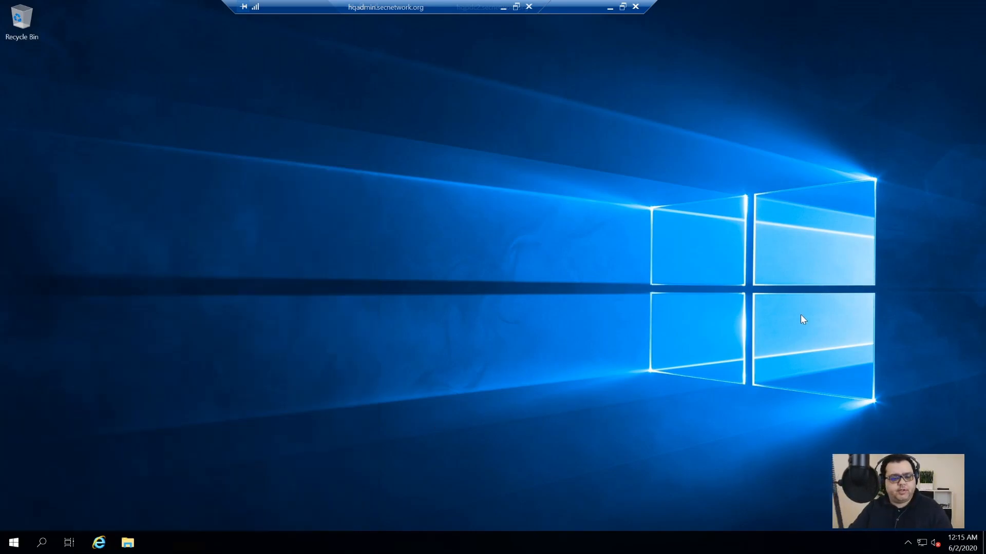
key(super)
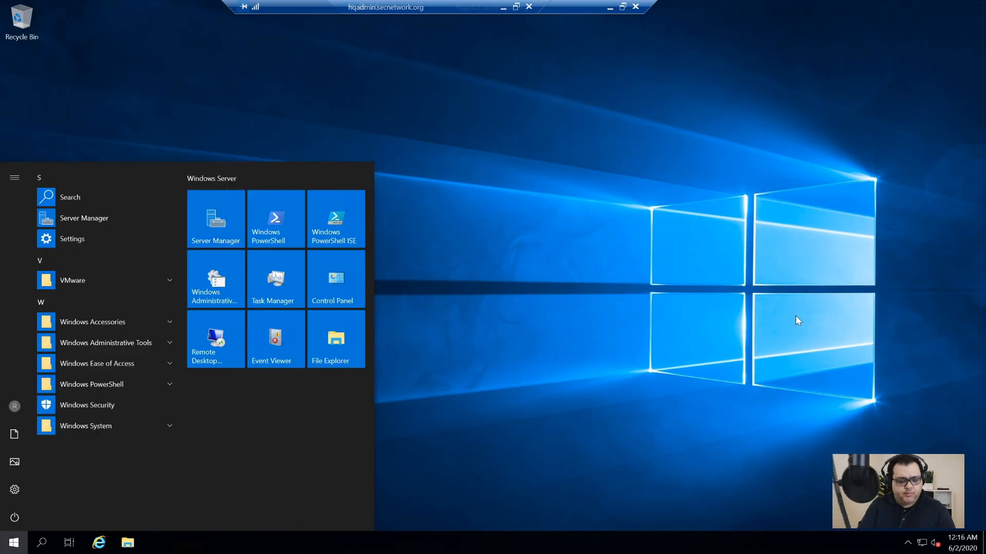
text(this)
key(Menu)
key(Up)
key(Return)
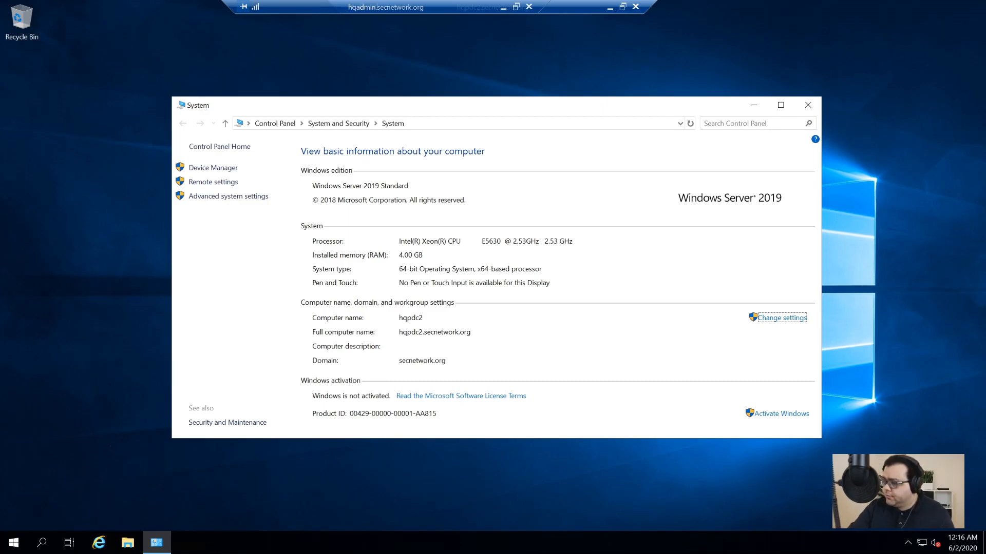
- Activate Windows Server 2019 Standard with a changed product key, then close Settings
click(780, 414)
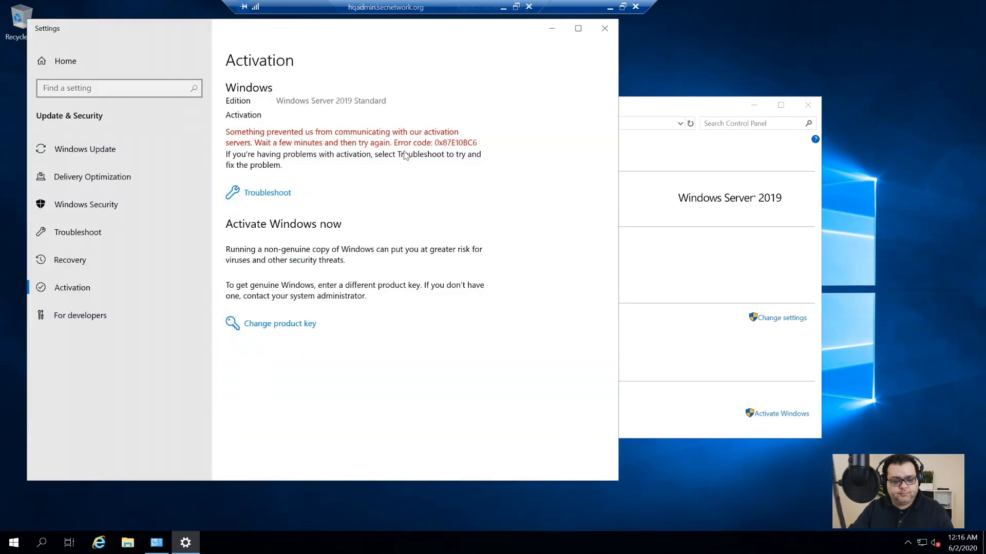
click(267, 324)
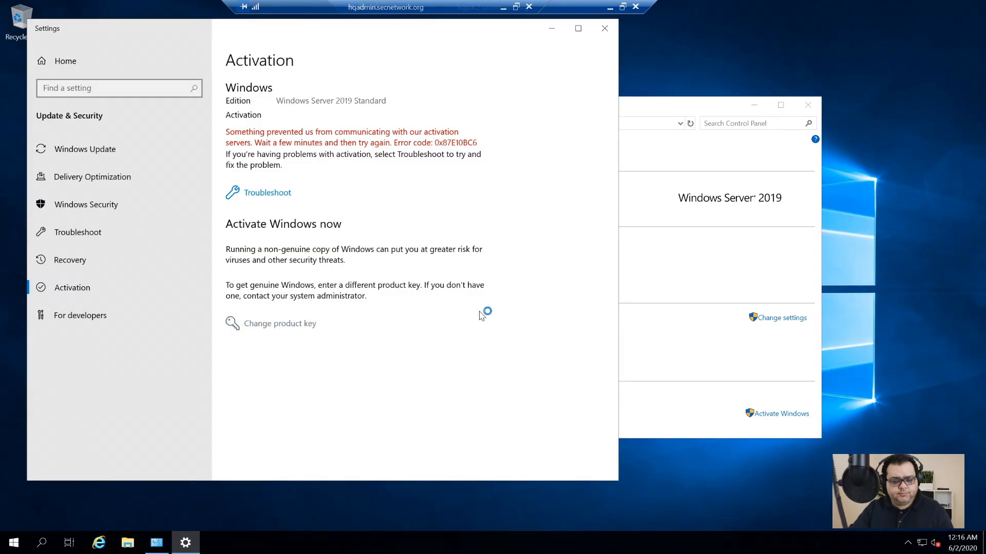
click(431, 345)
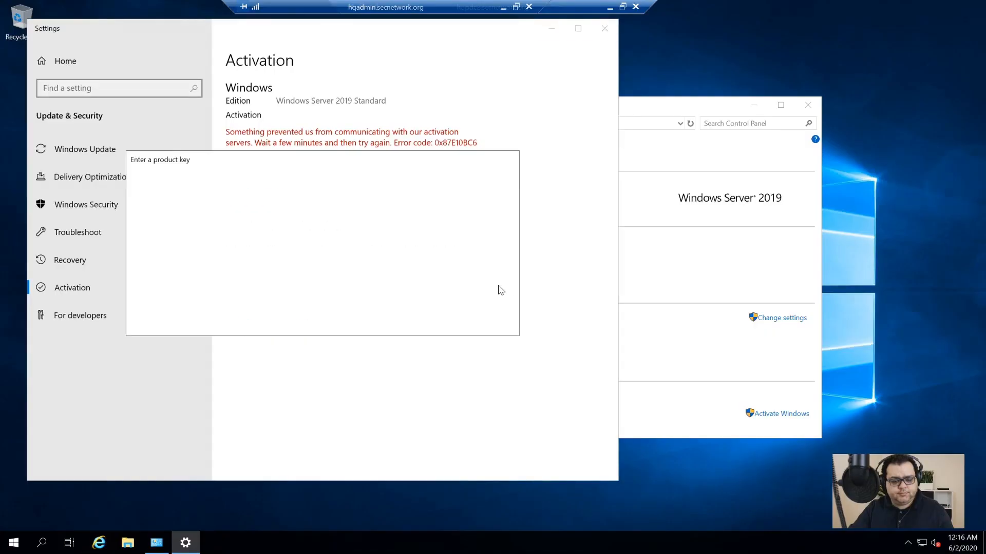
click(429, 315)
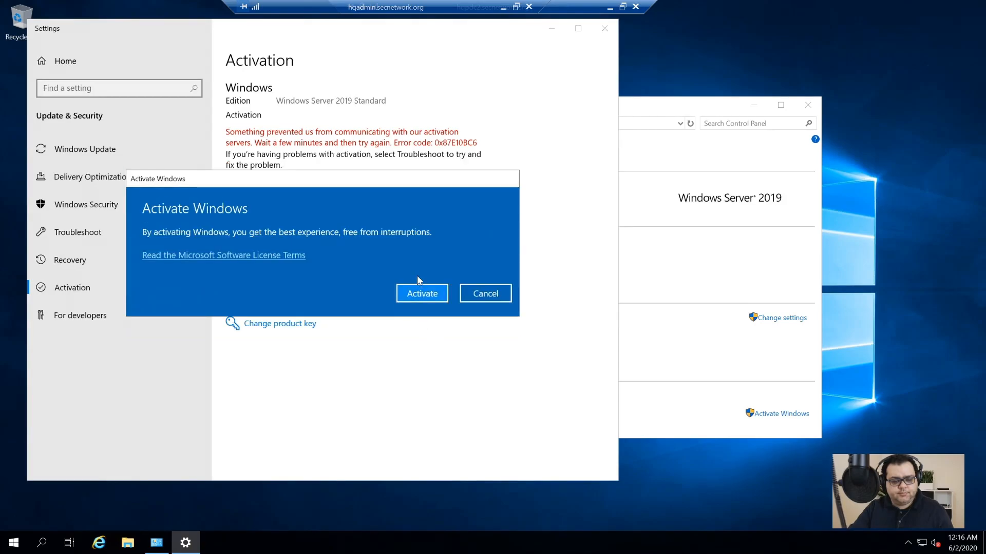
click(425, 297)
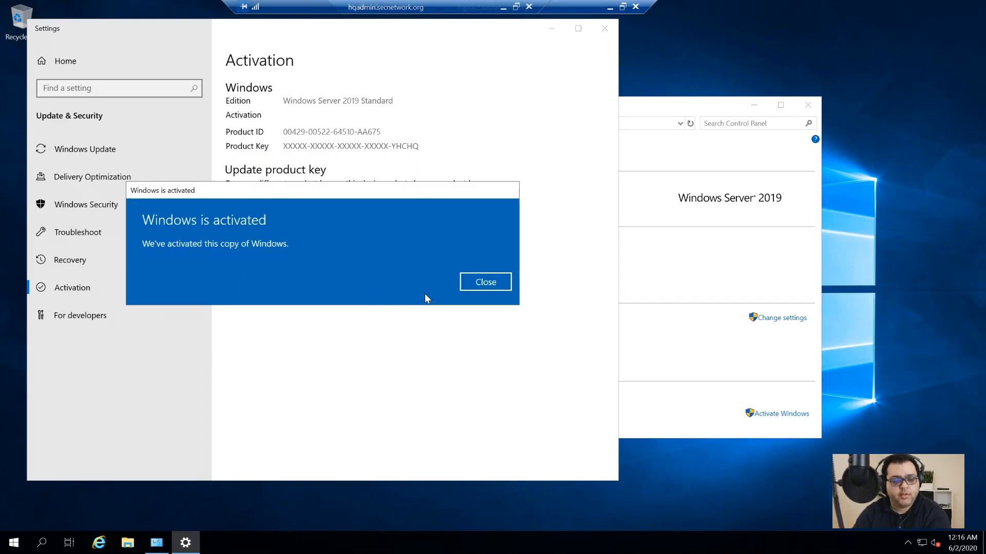
click(485, 282)
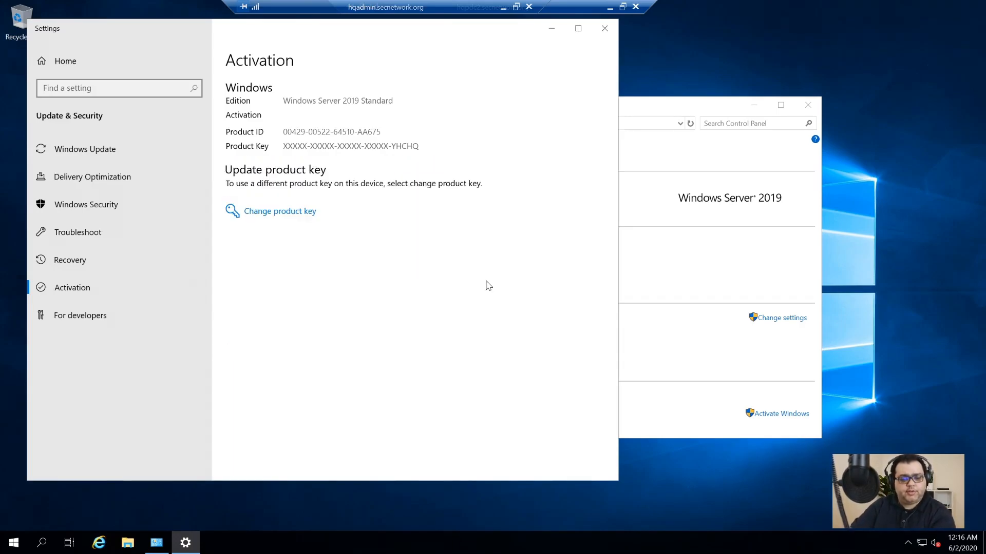
click(604, 28)
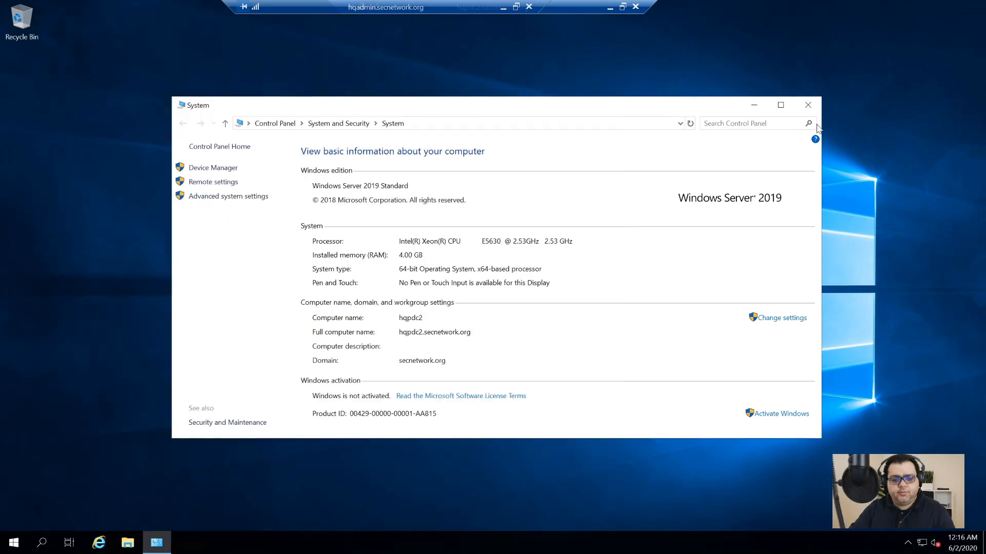
- Close the System window and sign out of the hqpdc2 remote session
click(808, 105)
key(super)
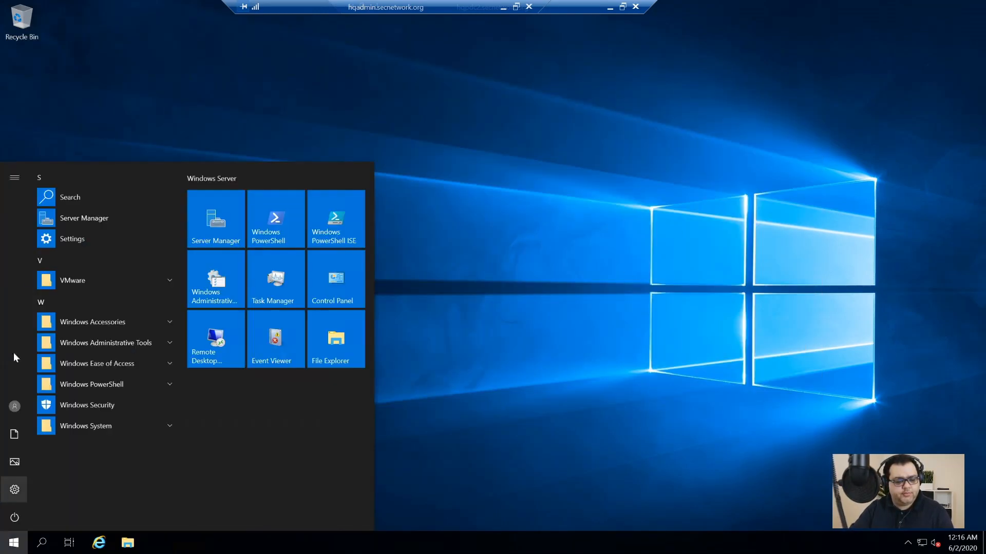
click(14, 406)
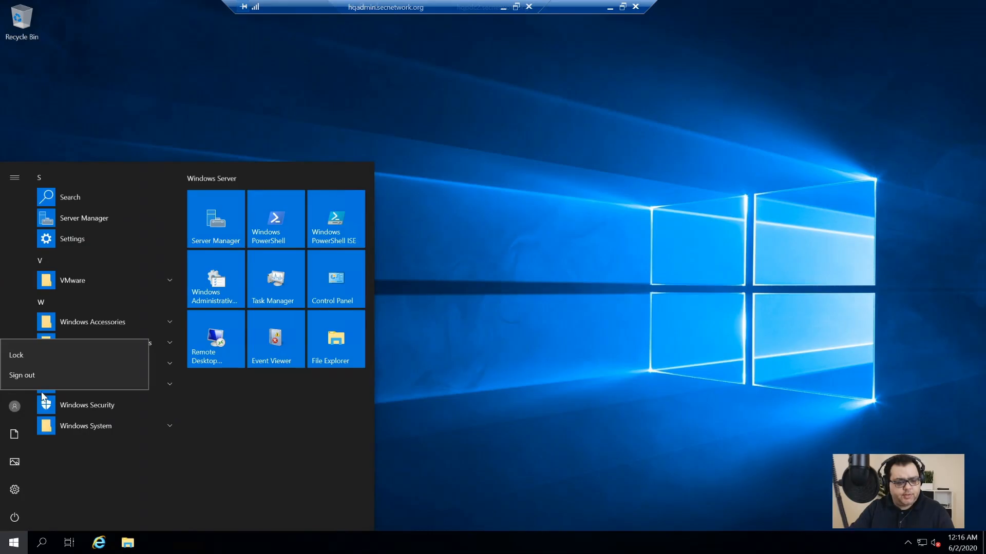
click(41, 374)
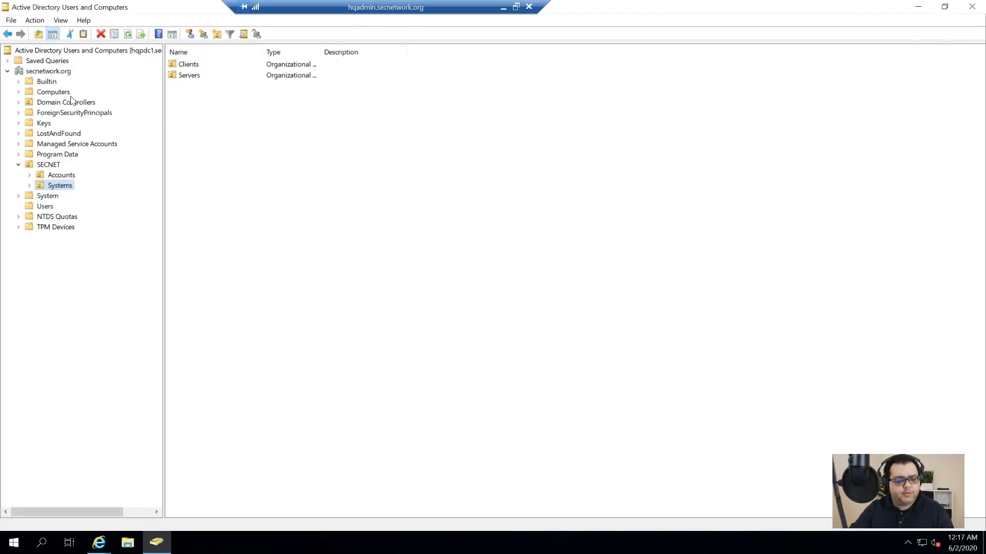
- View Domain Controllers in ADUC to confirm HQPDC1 and HQPDC2, then close it
click(69, 92)
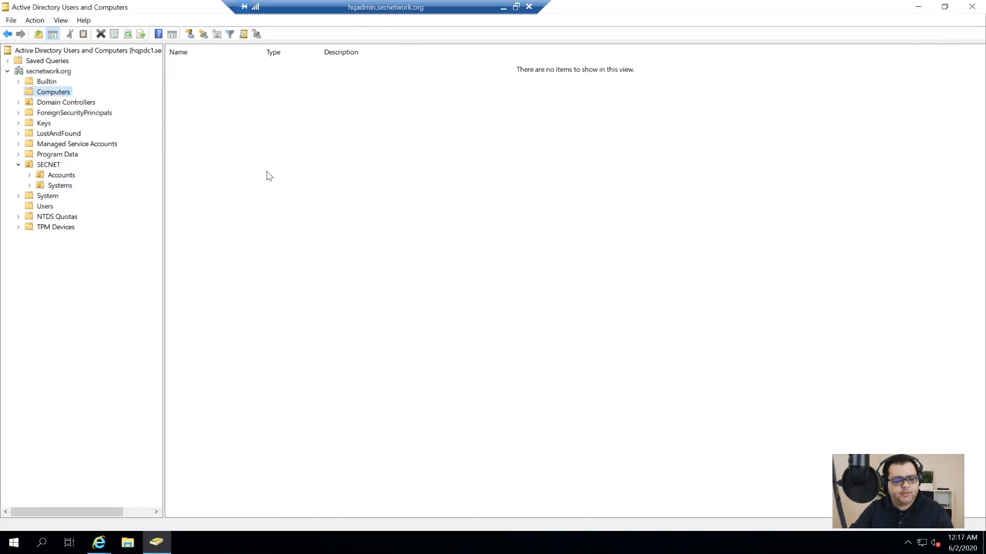
click(81, 106)
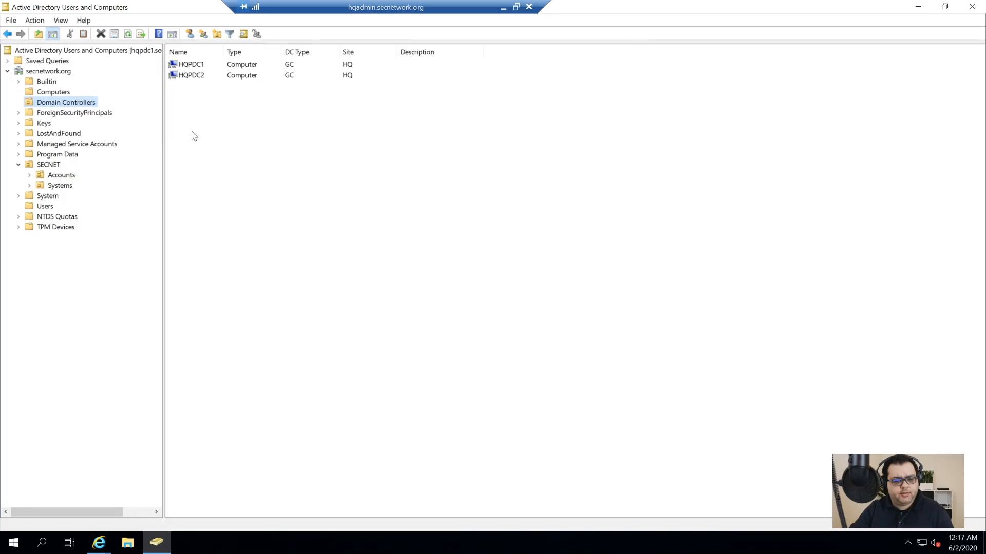
click(971, 7)
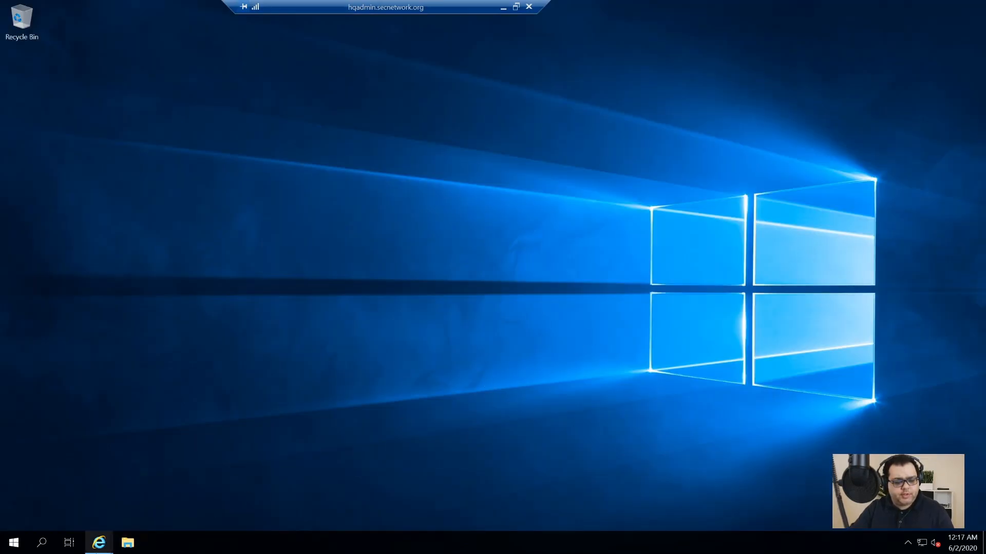